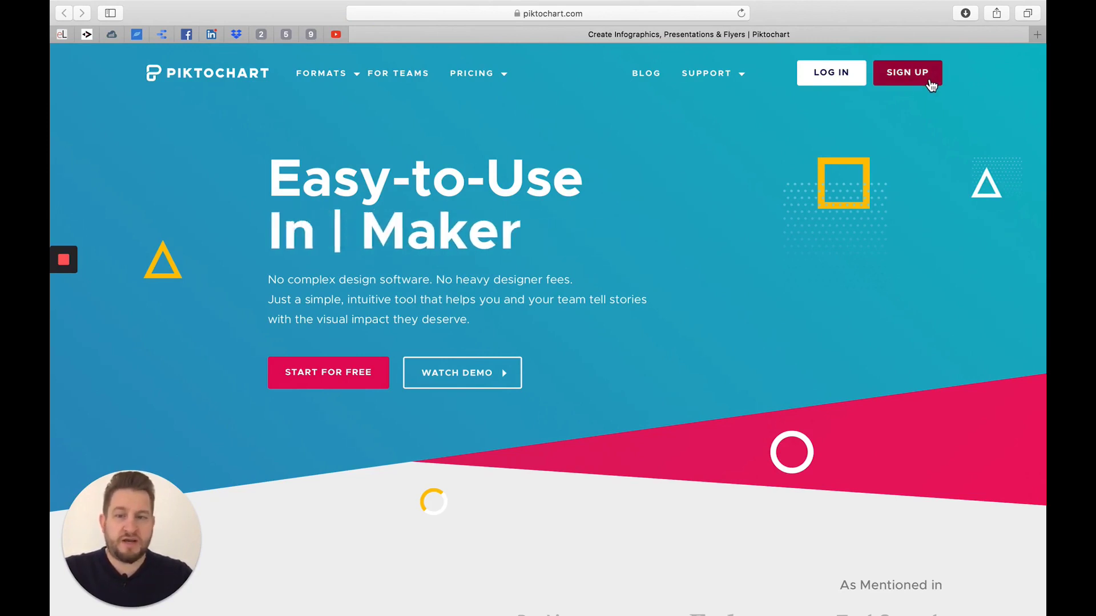
Sign up for Piktochart with a Google account, confirming you're over 16, and dismiss the dashboard notice
{"action": "left_click", "coordinate": [931, 84]}
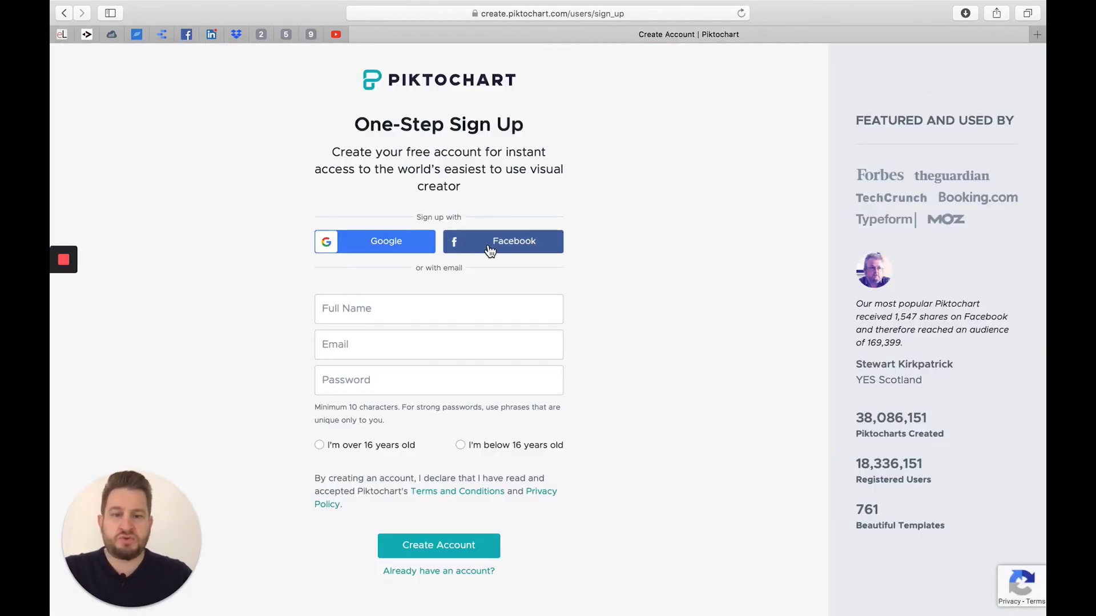
{"action": "left_click", "coordinate": [406, 308]}
{"action": "left_click", "coordinate": [399, 339]}
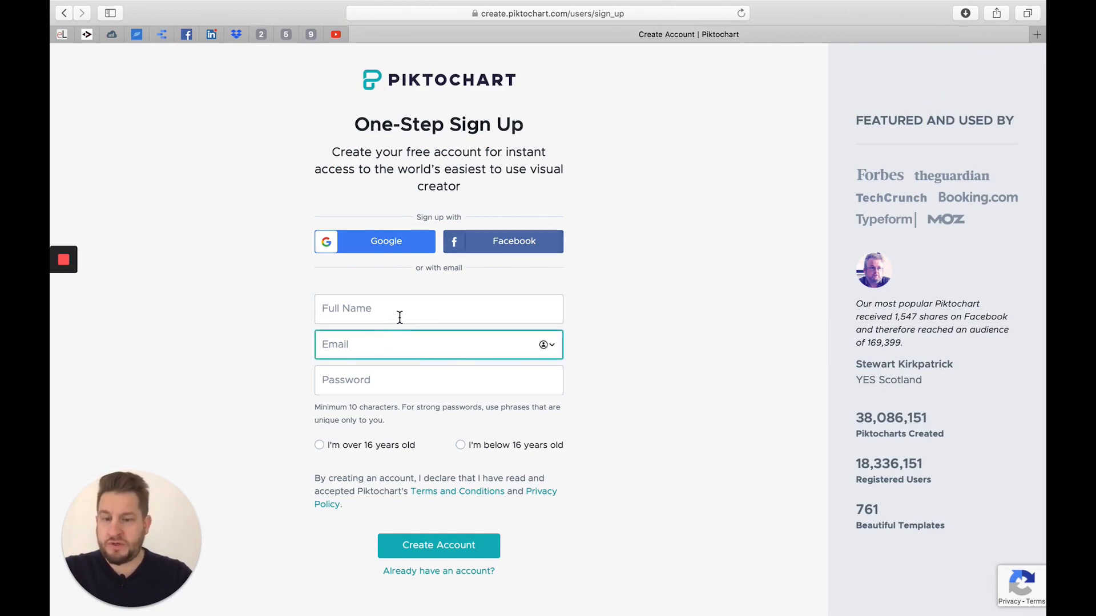
{"action": "left_click", "coordinate": [390, 247]}
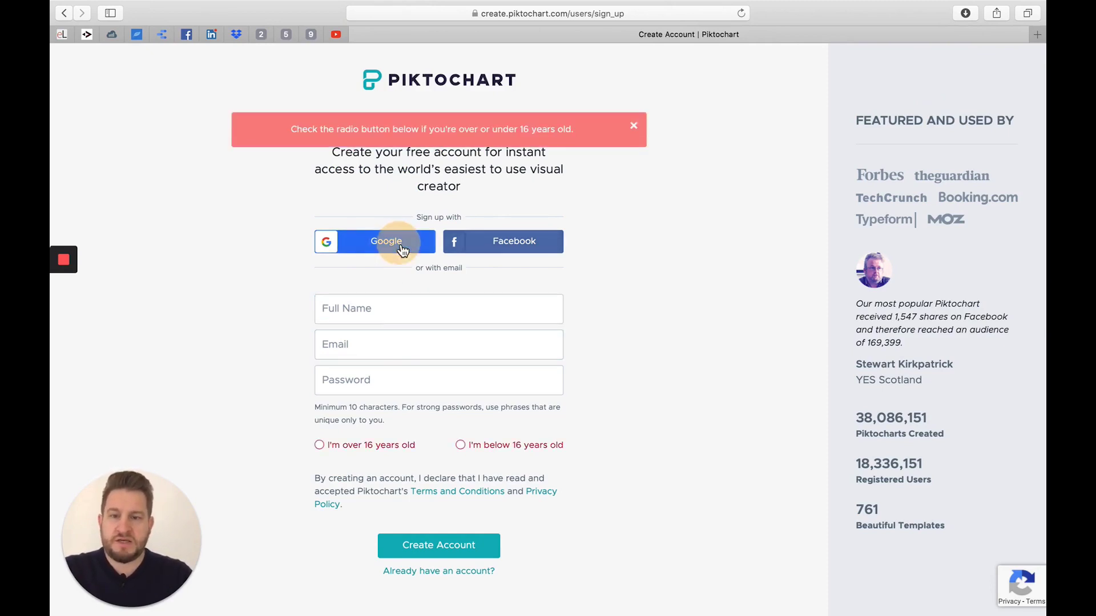
{"action": "left_click", "coordinate": [637, 130]}
{"action": "left_click", "coordinate": [394, 239]}
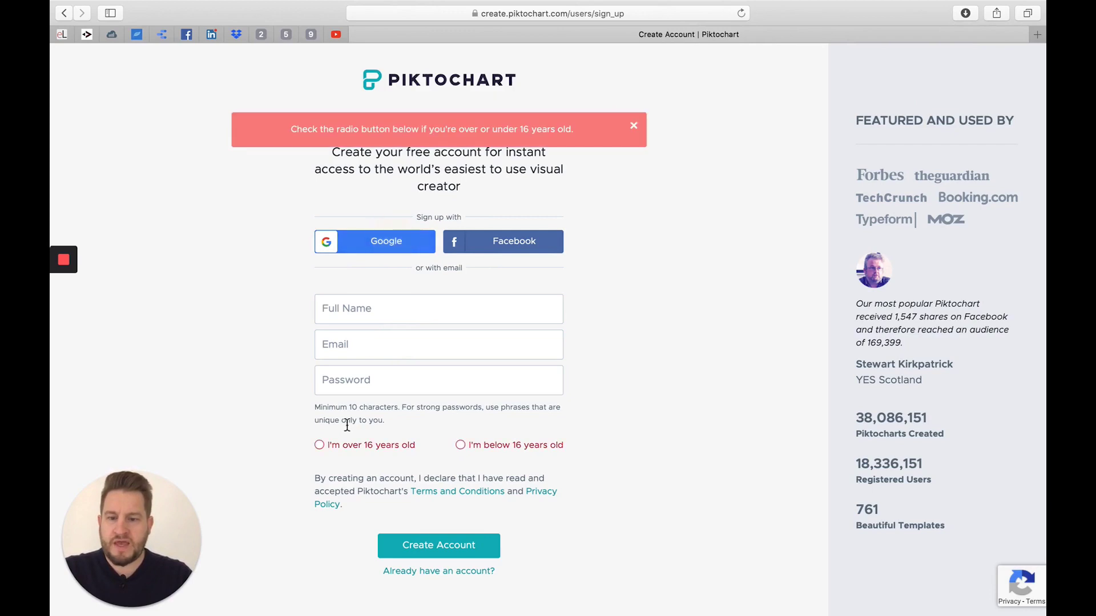
{"action": "left_click", "coordinate": [345, 450]}
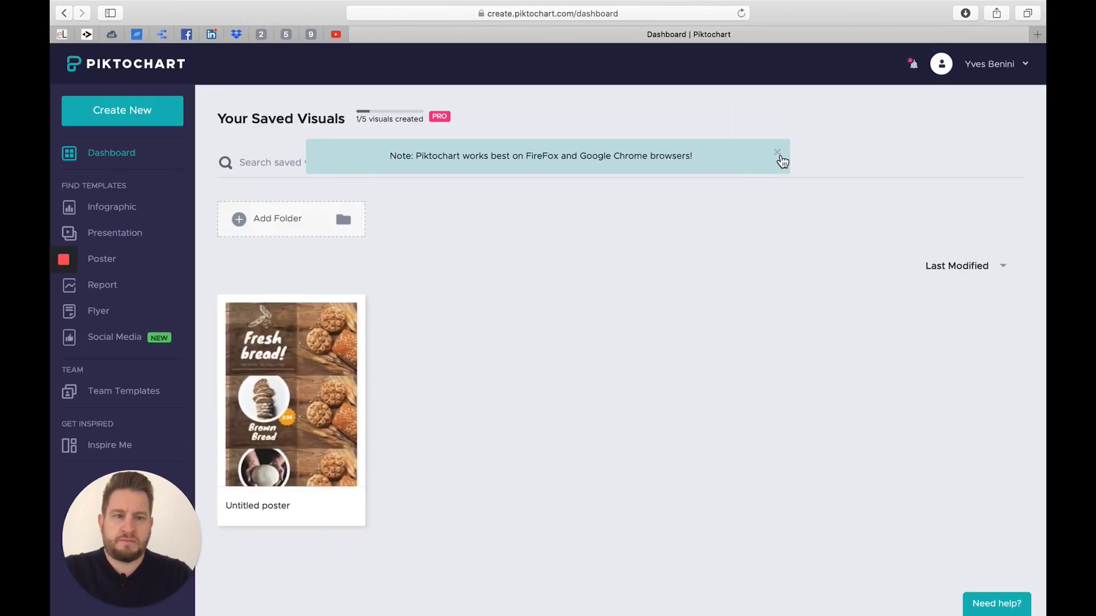
{"action": "left_click", "coordinate": [781, 156]}
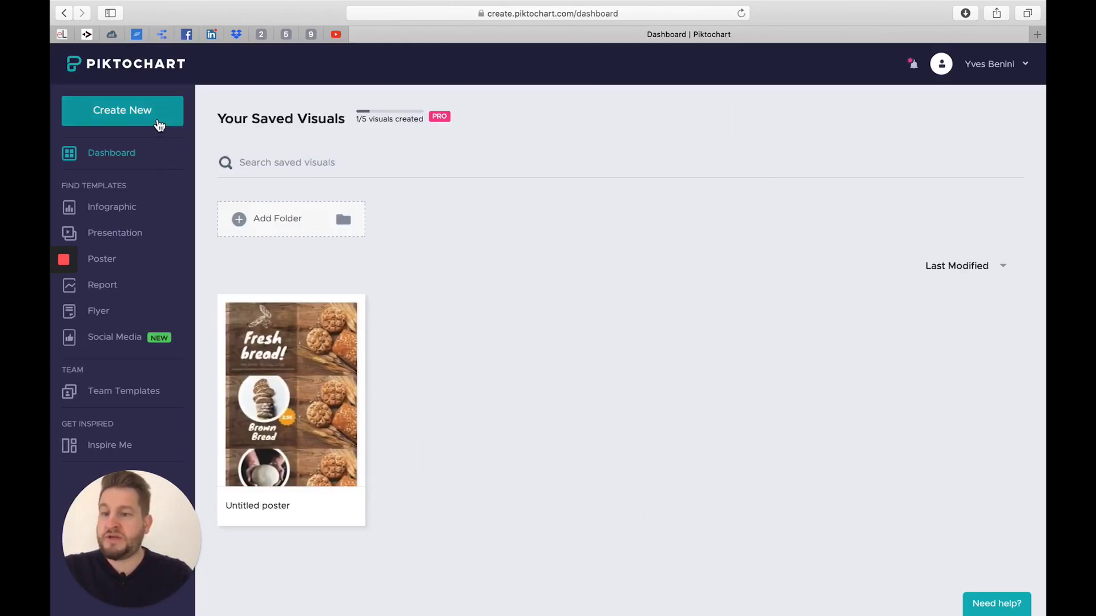
Create a new Poster from the blank template via Create New
{"action": "left_click", "coordinate": [160, 125]}
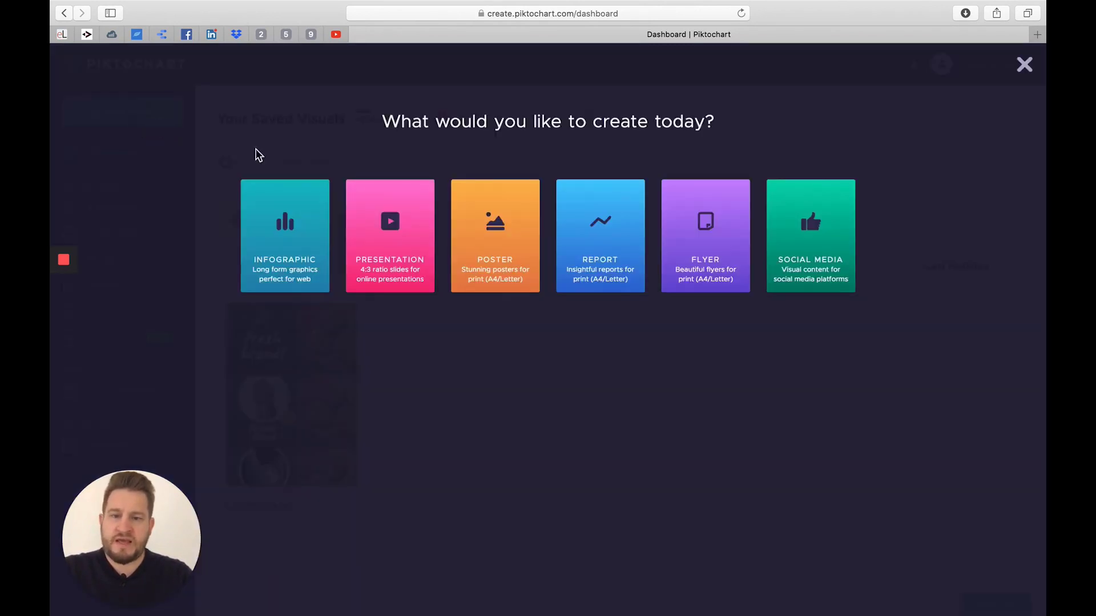
{"action": "left_click", "coordinate": [481, 228]}
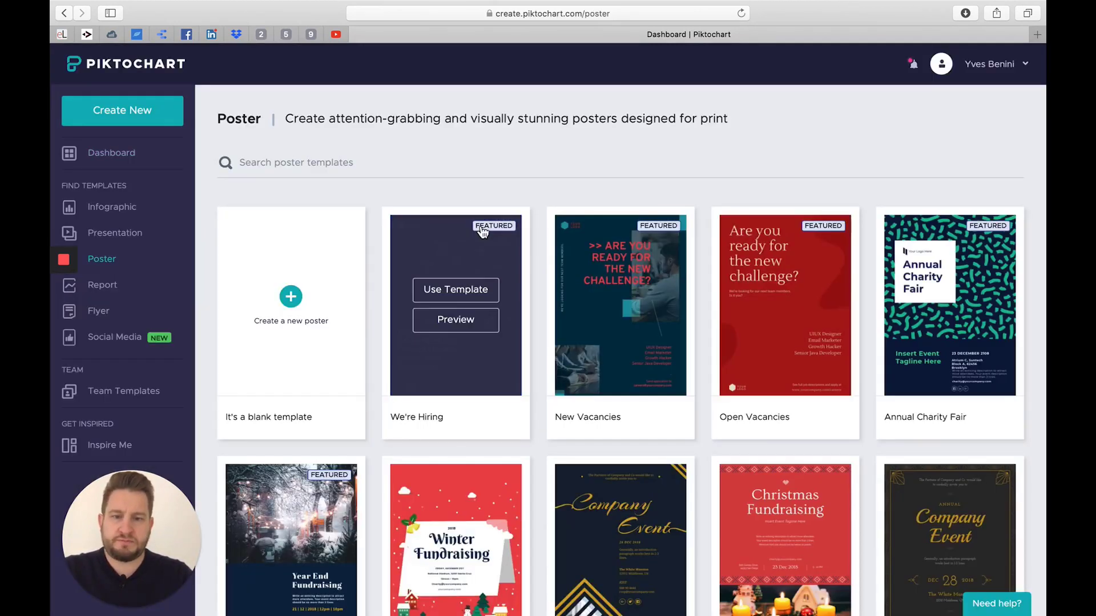
{"action": "scroll", "coordinate": [611, 434], "scroll_direction": "down", "scroll_amount": 5}
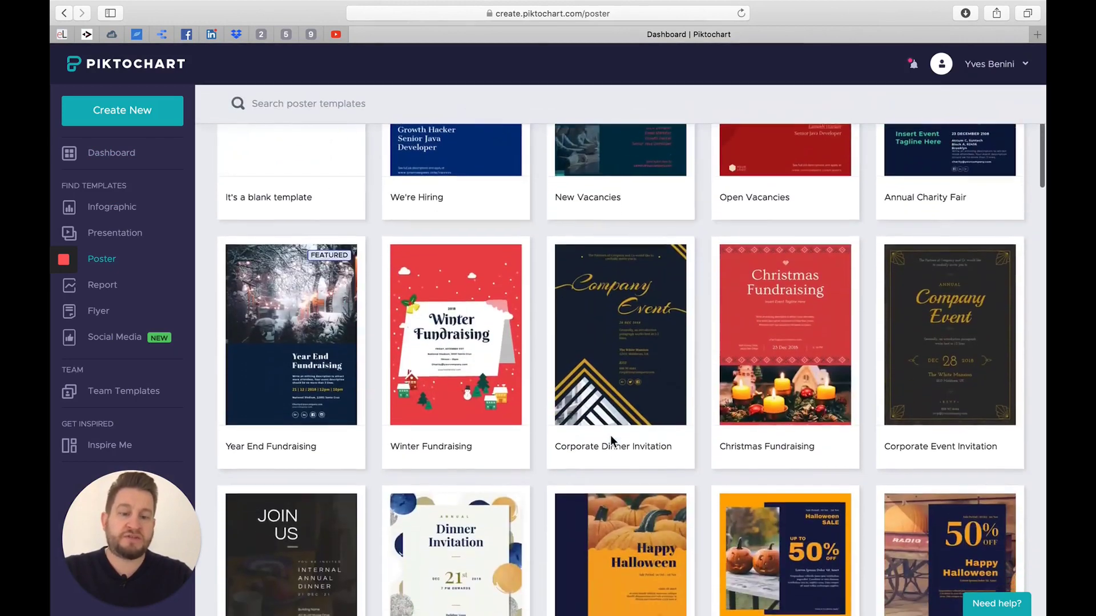
{"action": "scroll", "coordinate": [611, 435], "scroll_direction": "up", "scroll_amount": 5}
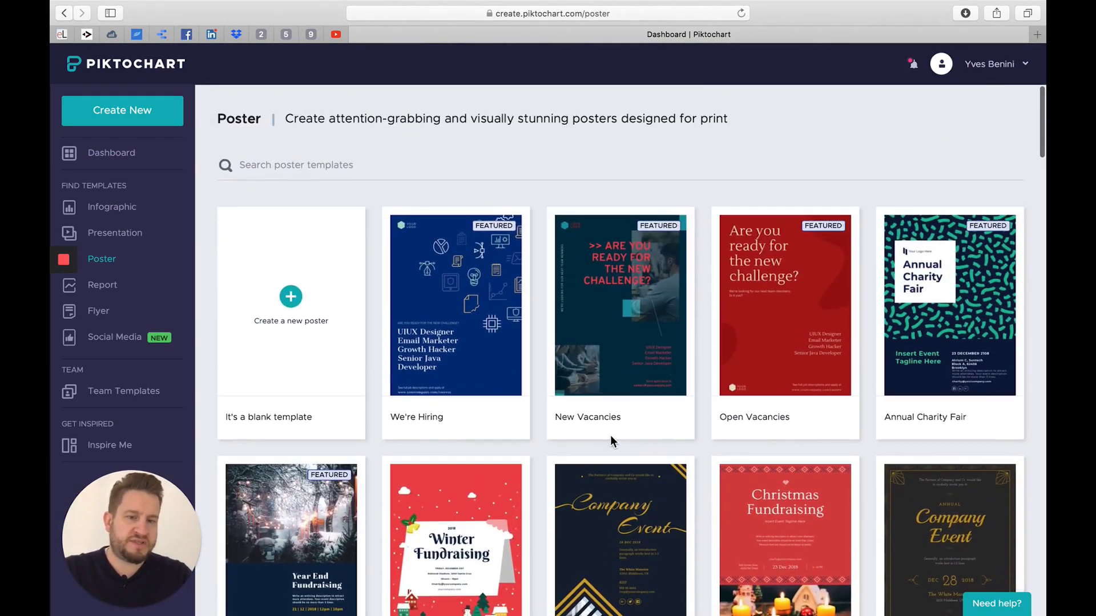
{"action": "left_click", "coordinate": [290, 307]}
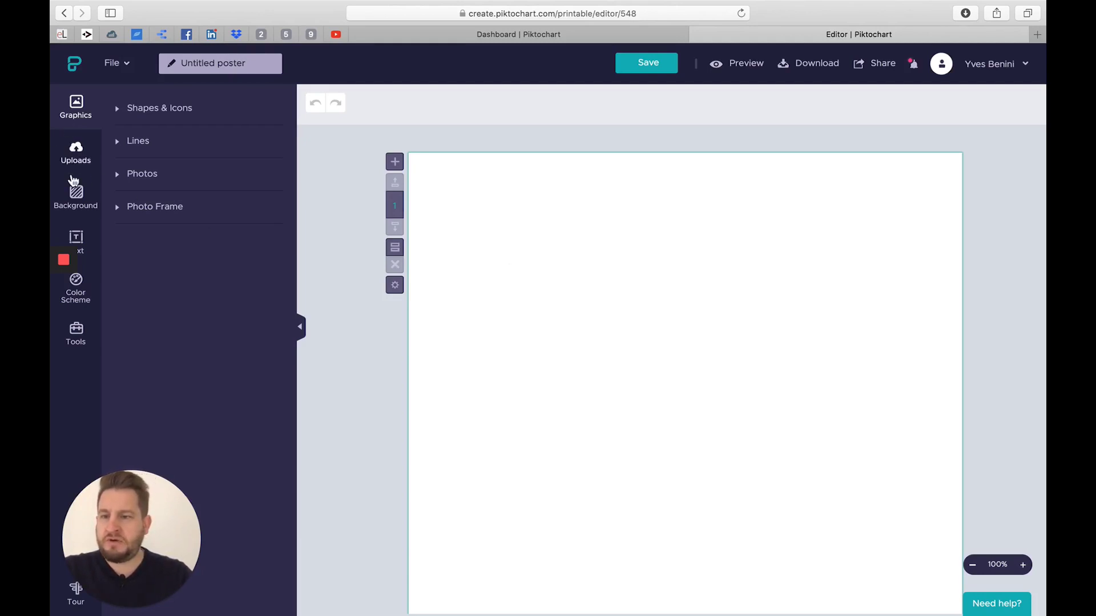
{"action": "left_click", "coordinate": [137, 207]}
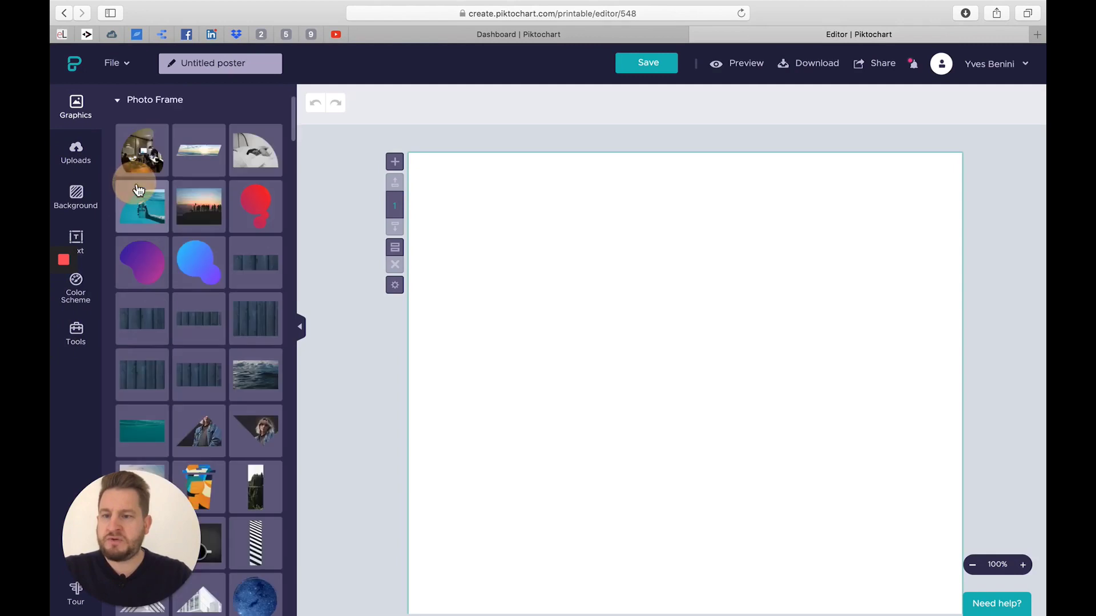
{"action": "left_click", "coordinate": [138, 190]}
{"action": "left_click", "coordinate": [137, 102]}
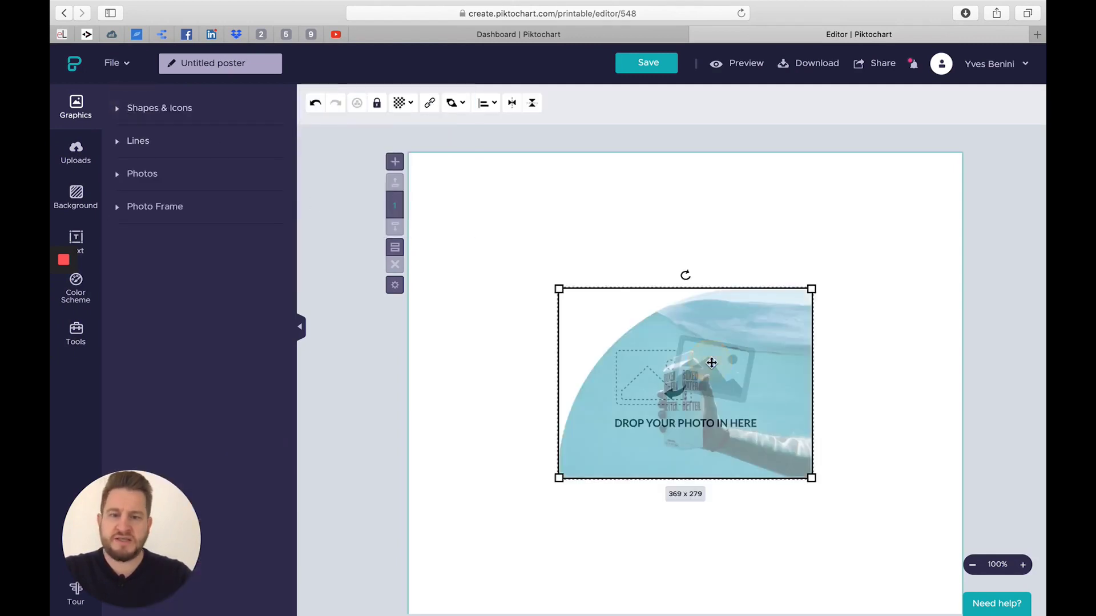
{"action": "key", "text": "BackSpace"}
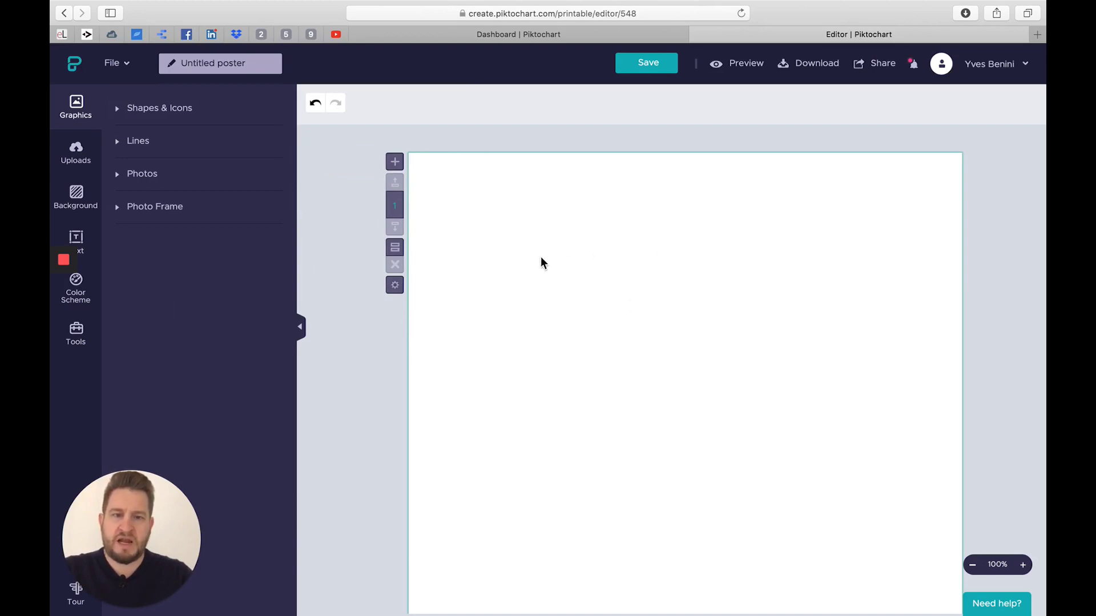
{"action": "left_click", "coordinate": [395, 285]}
Set the poster canvas to 1920 × 1080 px and view it at 60% zoom
{"action": "double_click", "coordinate": [420, 363]}
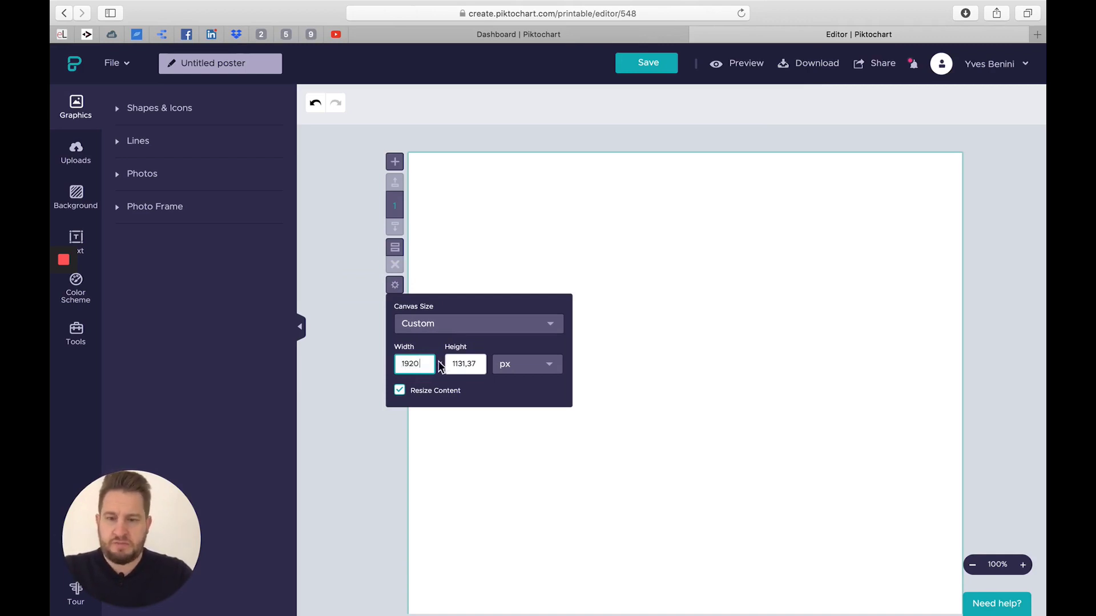
{"action": "left_click", "coordinate": [468, 364]}
{"action": "double_click", "coordinate": [399, 366]}
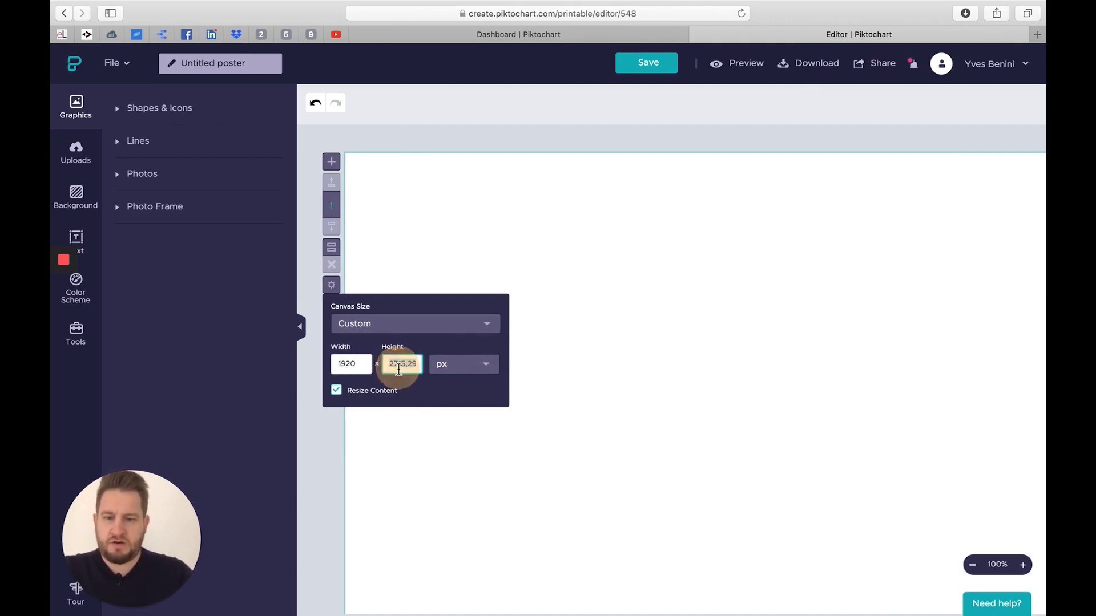
{"action": "type", "text": "1"}
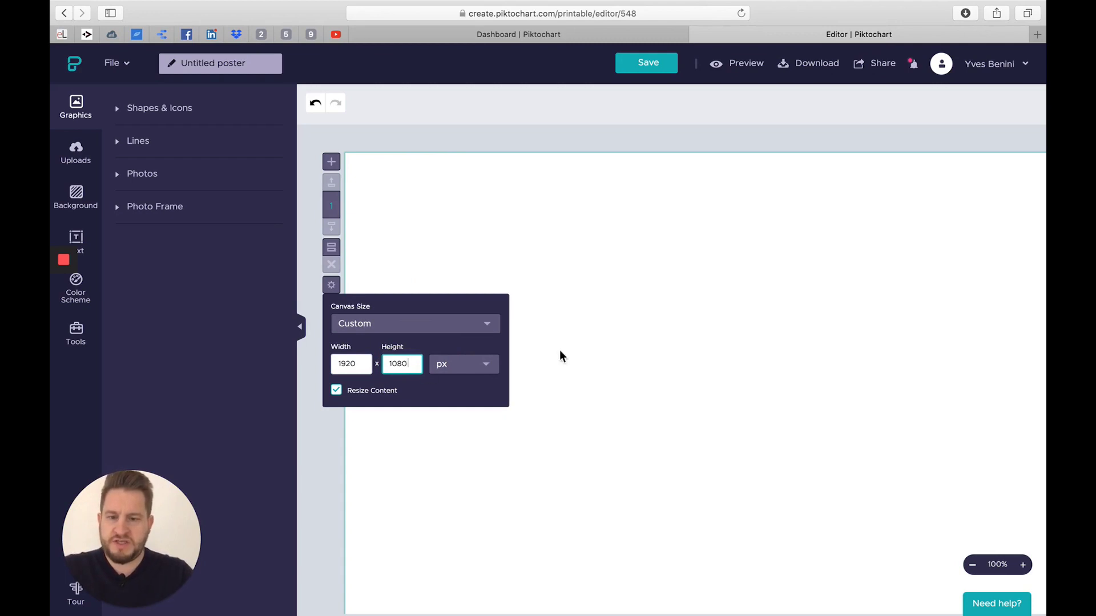
{"action": "type", "text": "080"}
{"action": "left_click", "coordinate": [585, 329]}
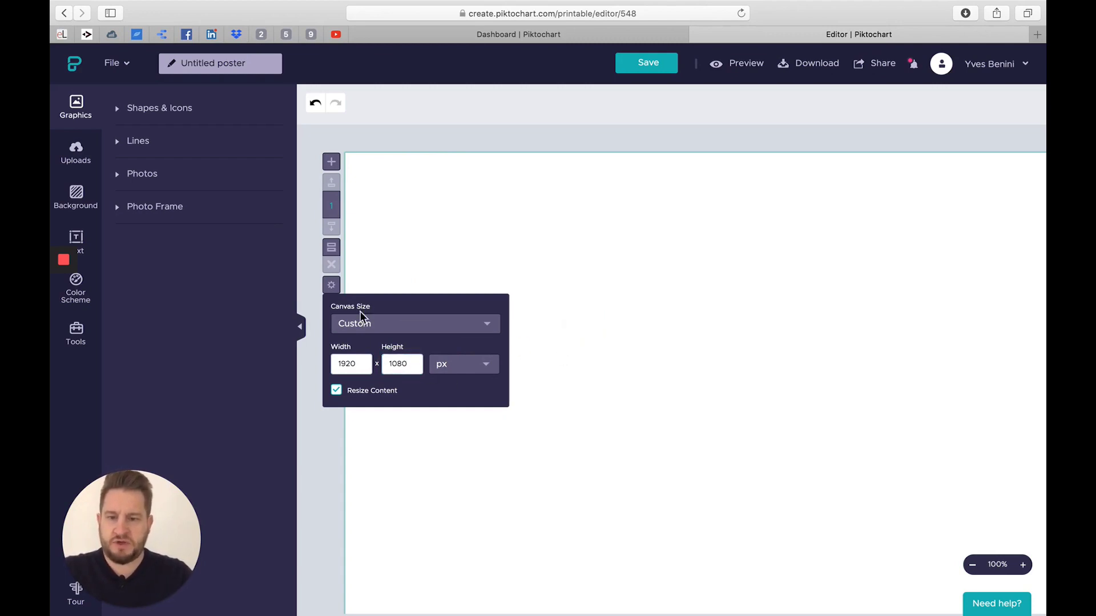
{"action": "double_click", "coordinate": [407, 364]}
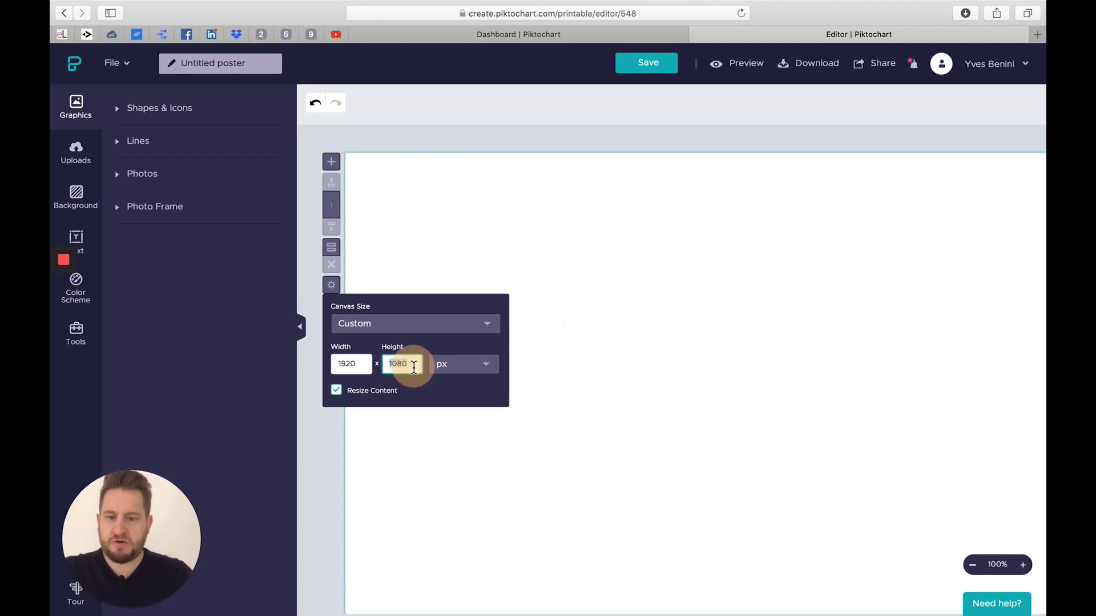
{"action": "left_click", "coordinate": [332, 287]}
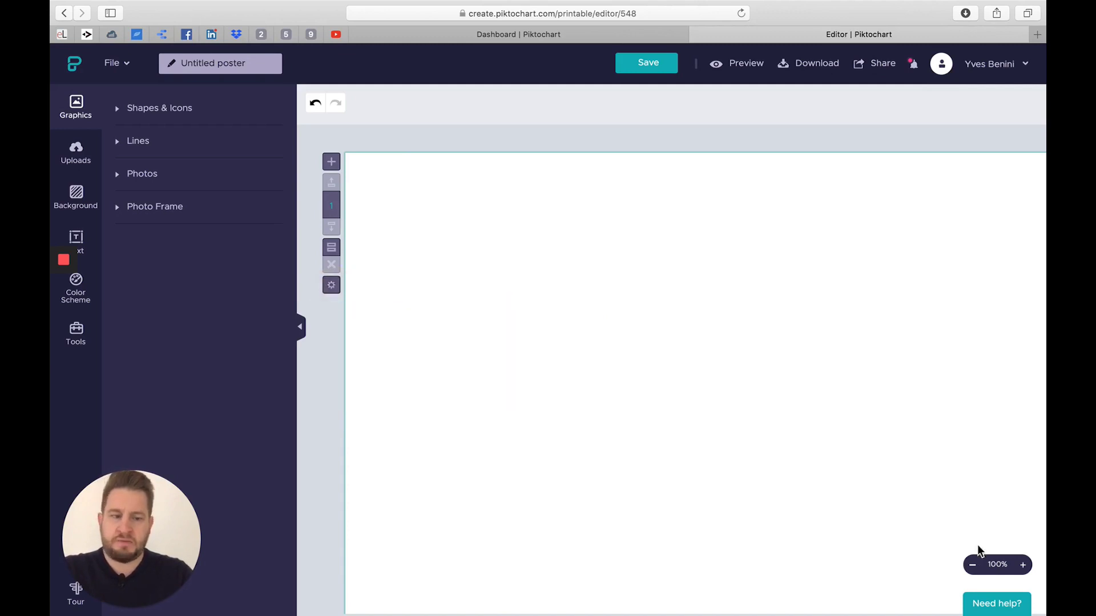
{"action": "left_click", "coordinate": [974, 566]}
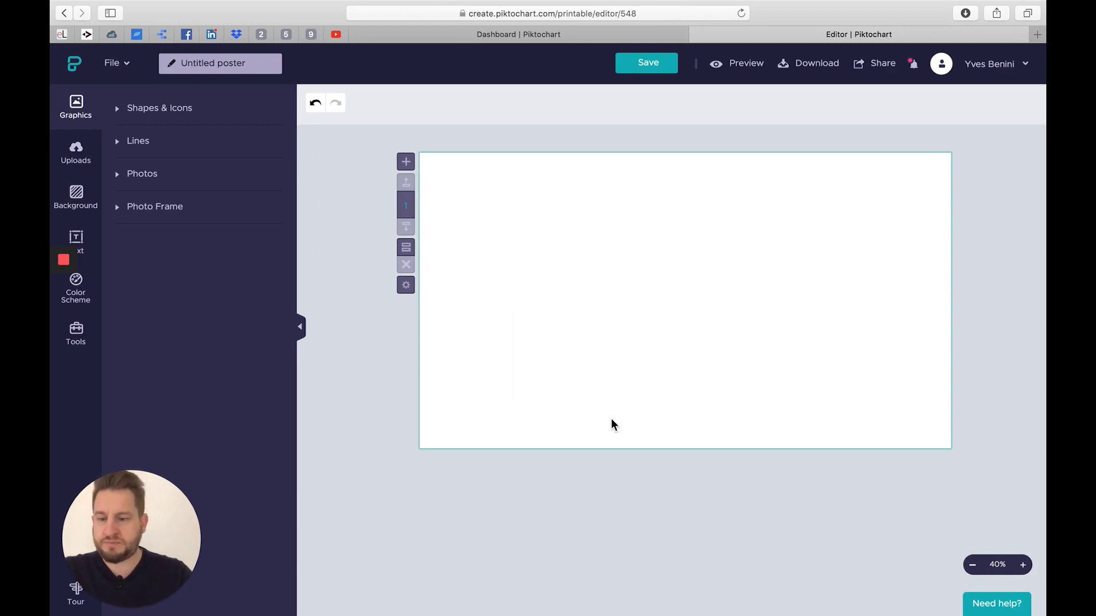
{"action": "left_click", "coordinate": [1025, 567]}
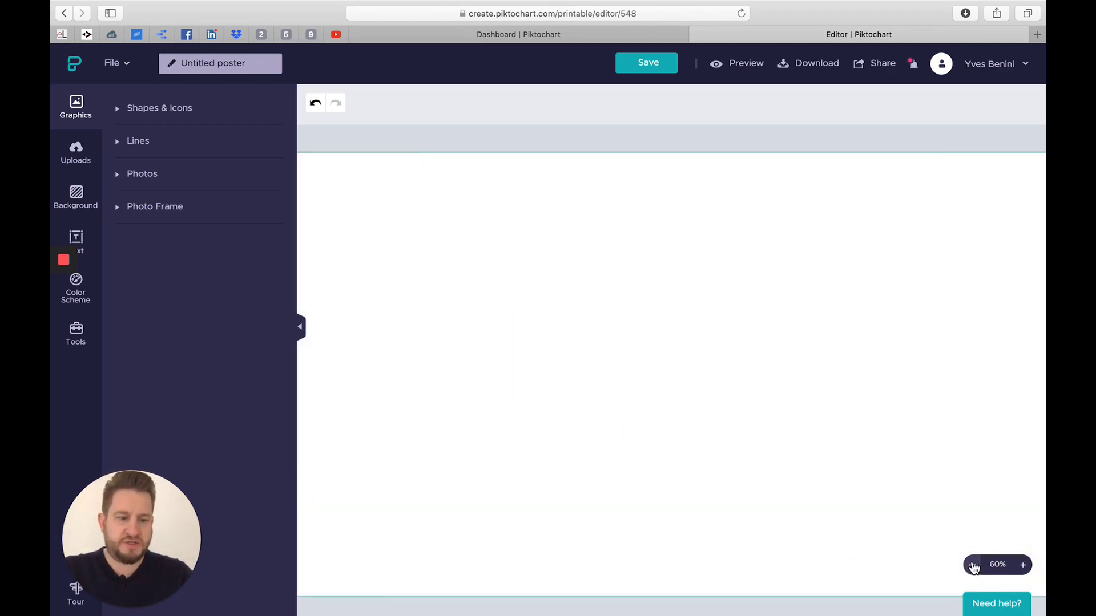
{"action": "left_click", "coordinate": [765, 482]}
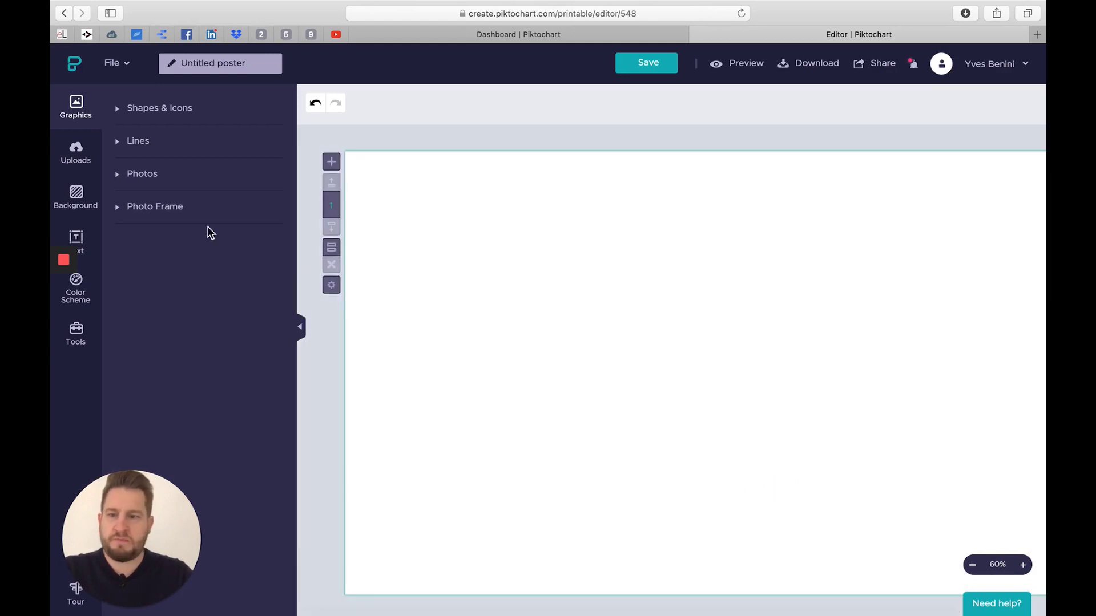
Search stock photos for 'bakery' and place the wooden-table bread photo on the canvas
{"action": "left_click", "coordinate": [142, 174]}
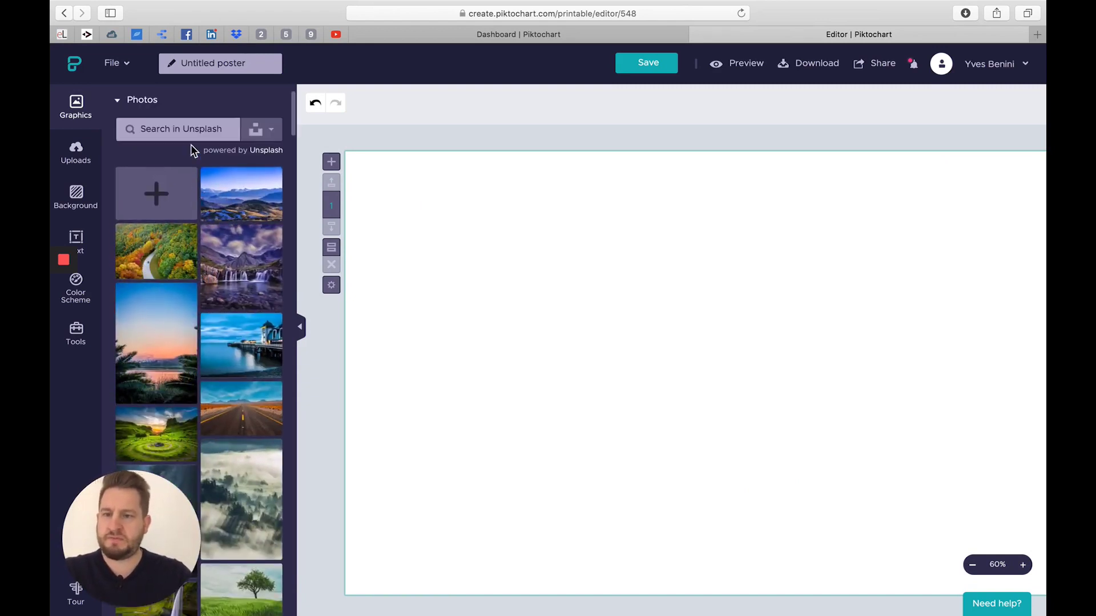
{"action": "left_click", "coordinate": [172, 129]}
{"action": "type", "text": "bakery"}
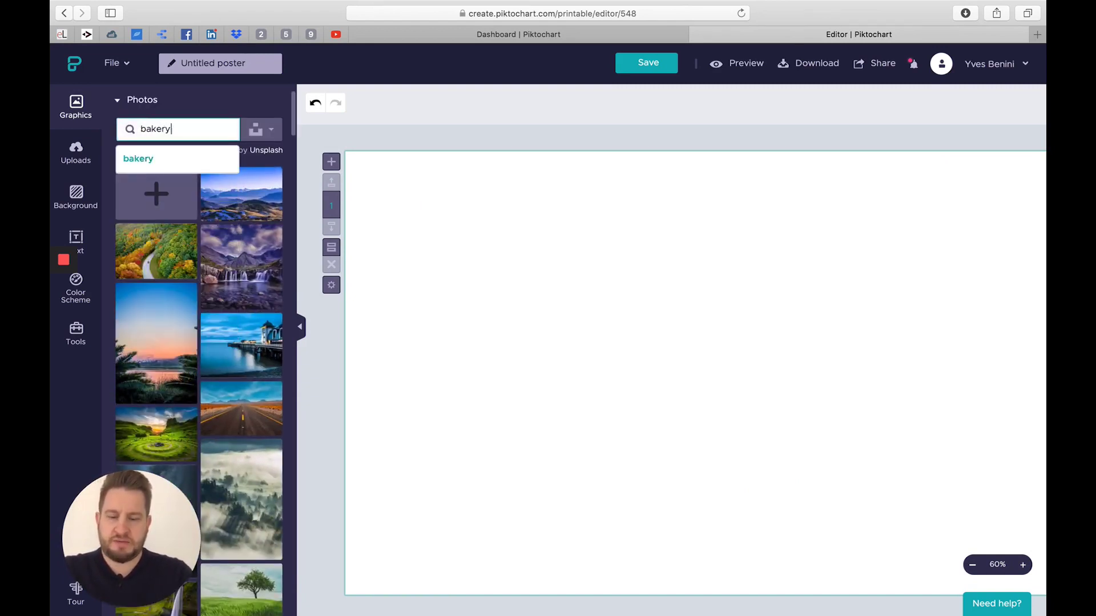
{"action": "key", "text": "Return"}
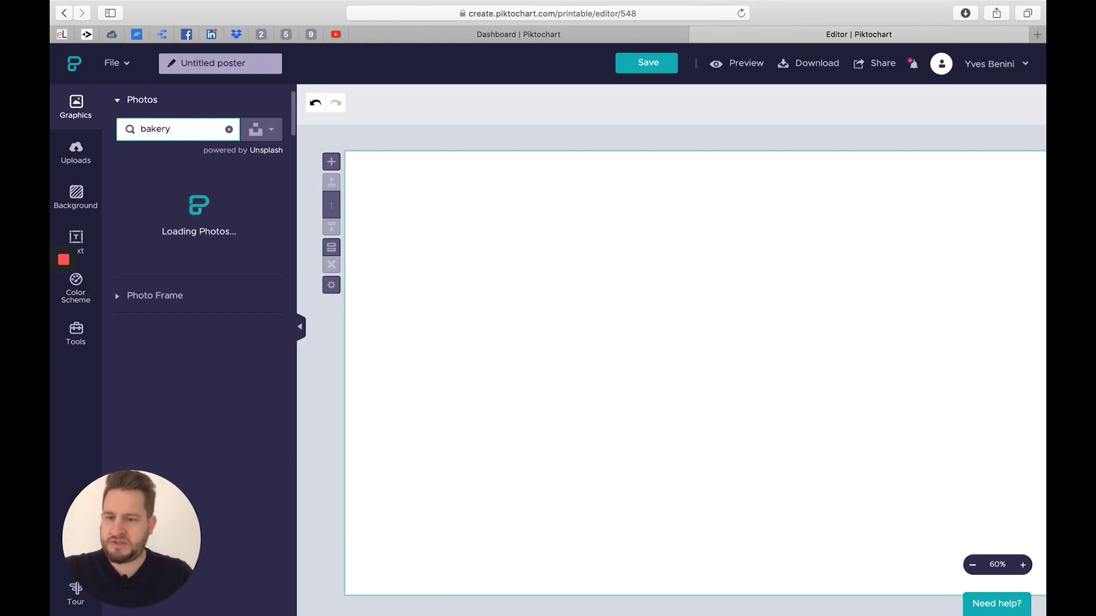
{"action": "scroll", "coordinate": [246, 291], "scroll_direction": "down", "scroll_amount": 2}
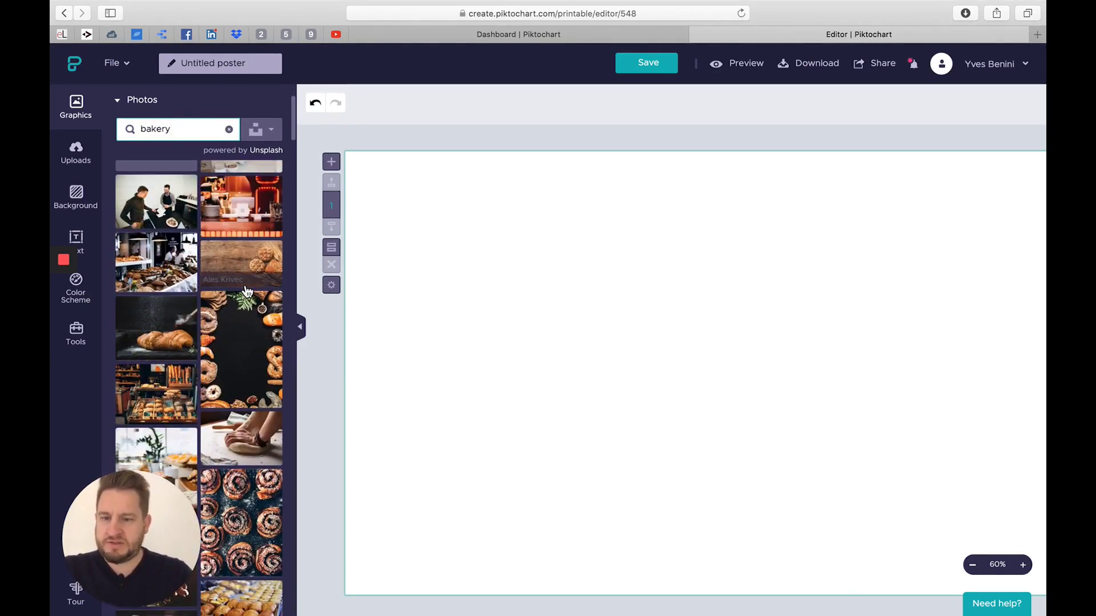
{"action": "left_click_drag", "start_coordinate": [246, 291], "coordinate": [633, 321]}
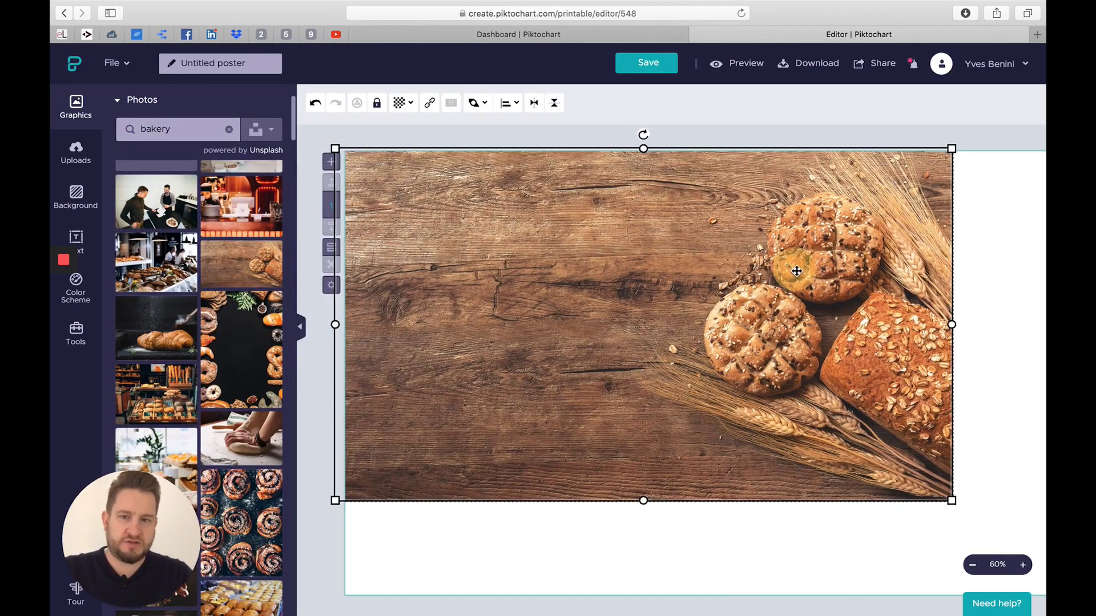
{"action": "left_click_drag", "start_coordinate": [796, 271], "coordinate": [933, 351]}
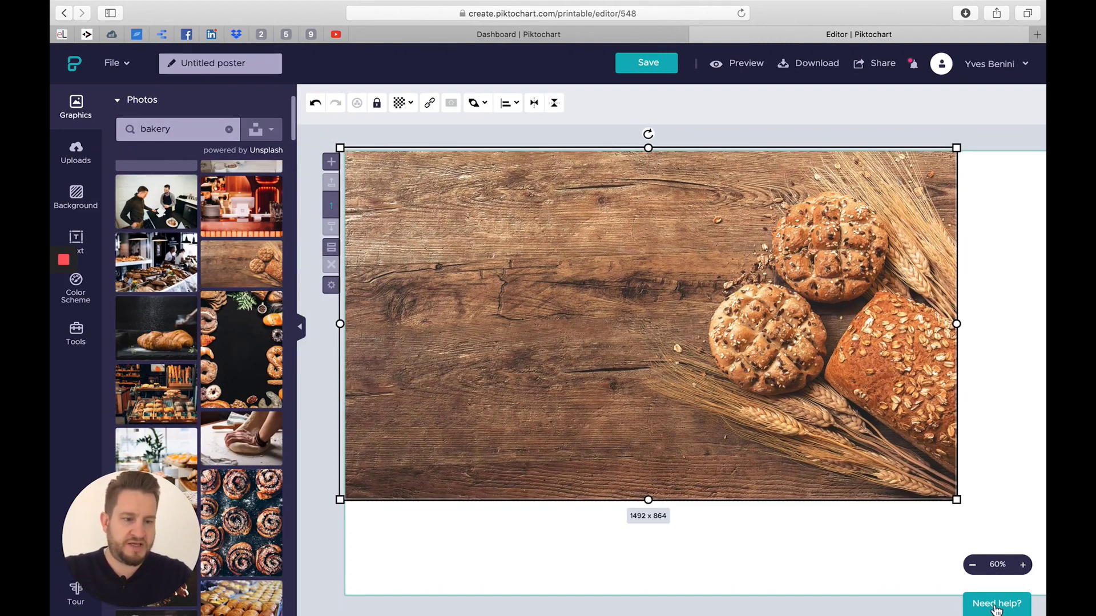
At 40% zoom, enlarge the bakery photo until it covers the whole poster
{"action": "left_click", "coordinate": [972, 565]}
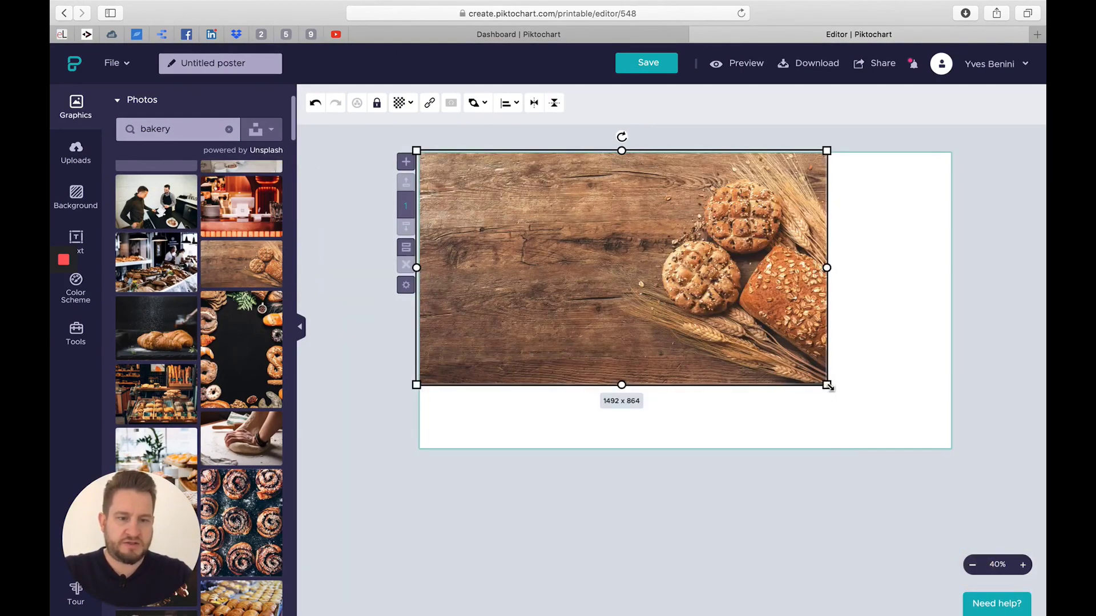
{"action": "left_click_drag", "start_coordinate": [827, 386], "coordinate": [964, 456]}
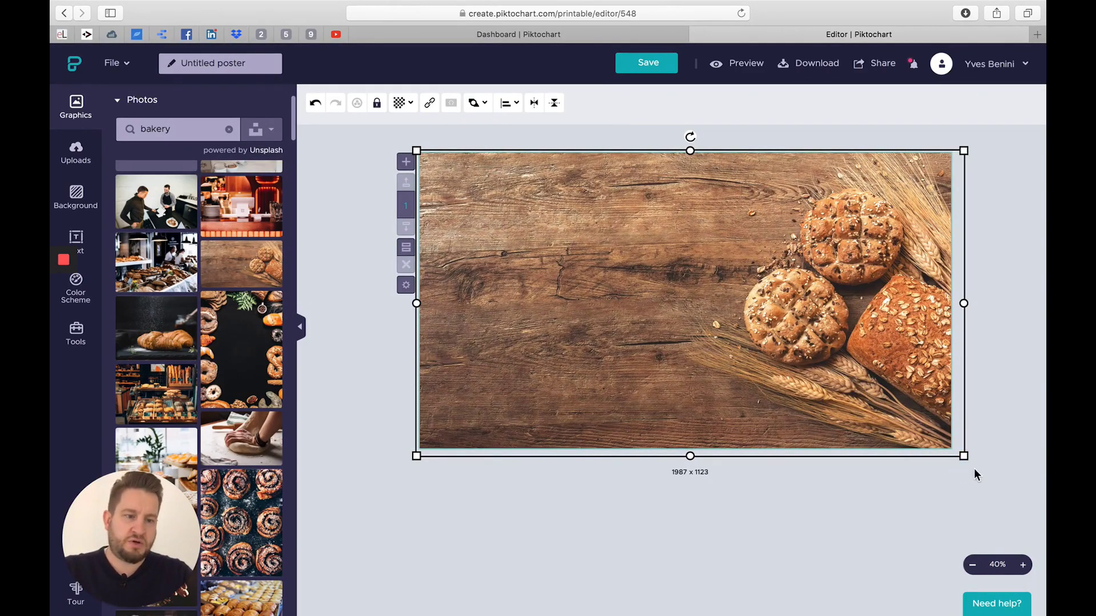
{"action": "left_click_drag", "start_coordinate": [966, 458], "coordinate": [859, 385]}
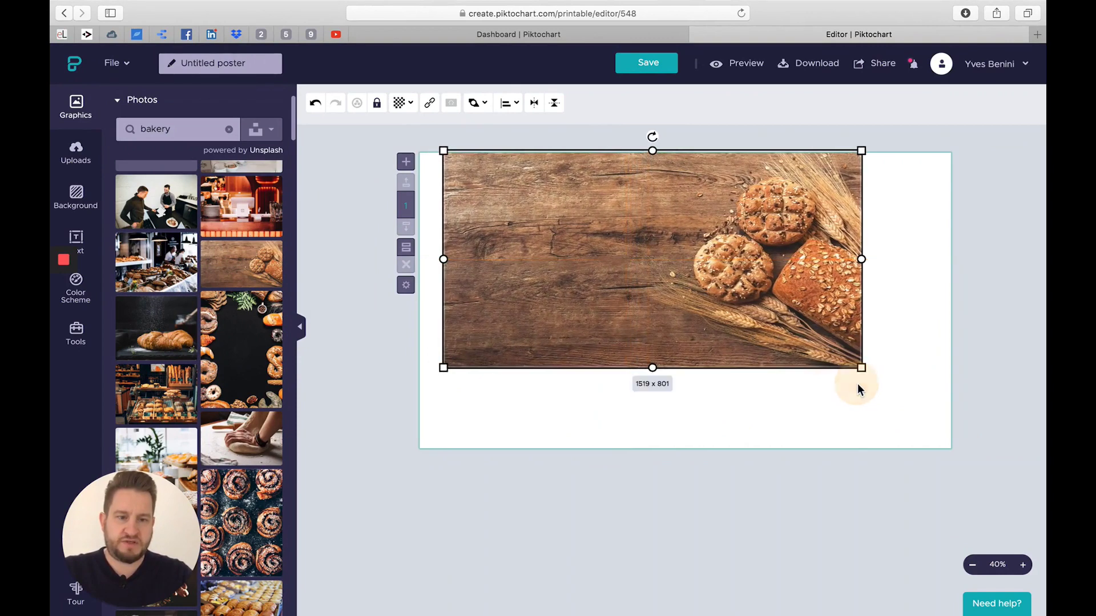
{"action": "key", "text": "Delete"}
{"action": "left_click_drag", "start_coordinate": [242, 276], "coordinate": [669, 266]}
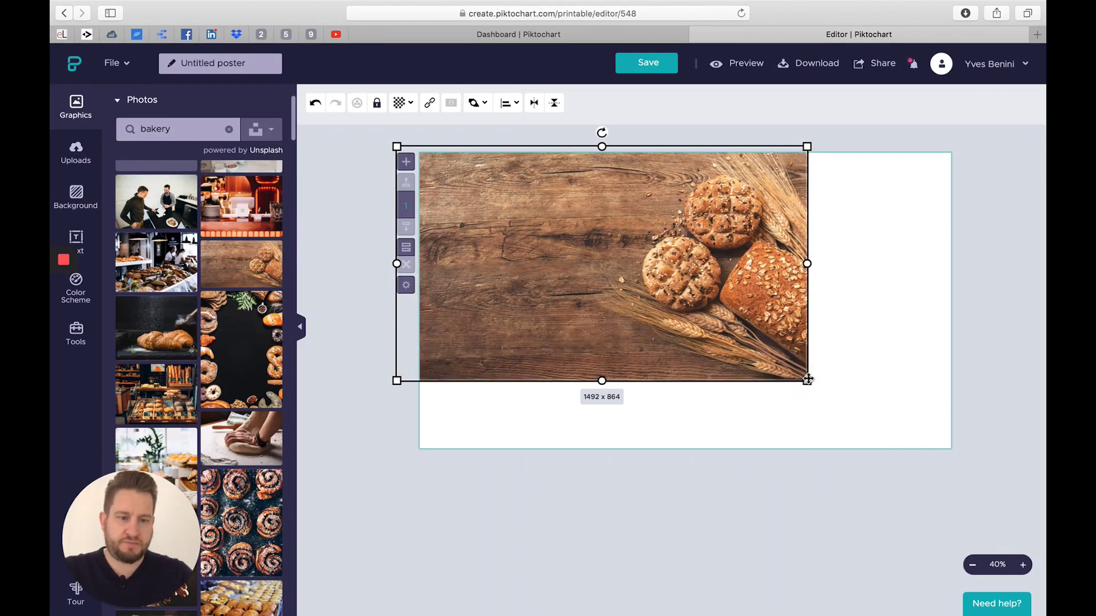
{"action": "left_click_drag", "start_coordinate": [807, 381], "coordinate": [972, 467]}
{"action": "mouse_move", "coordinate": [901, 411]}
{"action": "left_mouse_down"}
{"action": "mouse_move", "coordinate": [898, 397]}
{"action": "mouse_move", "coordinate": [906, 401]}
{"action": "left_mouse_up"}
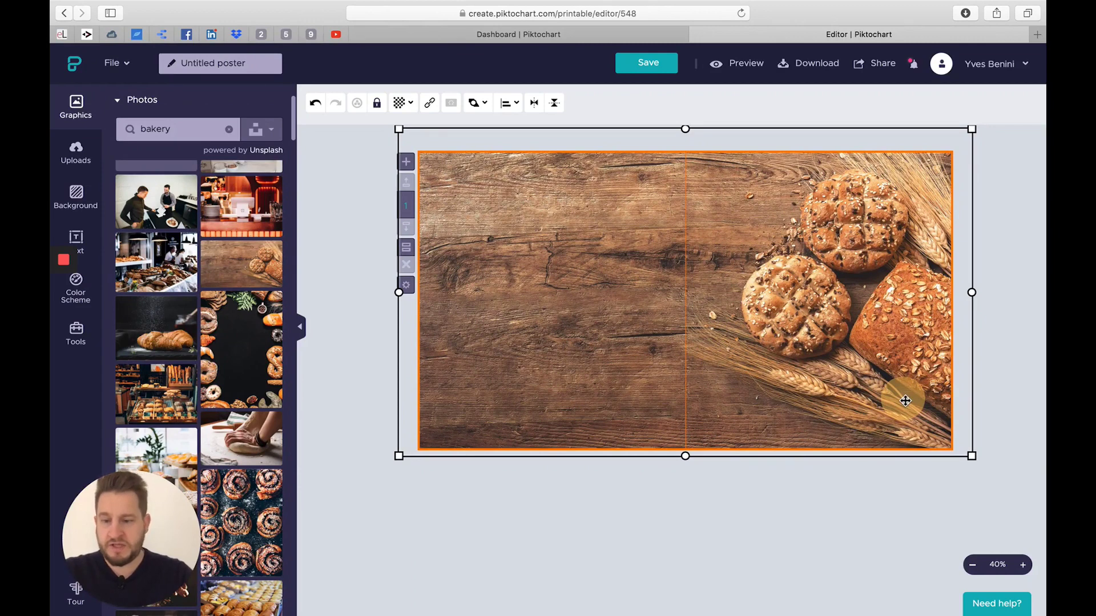
{"action": "left_click_drag", "start_coordinate": [906, 401], "coordinate": [905, 401]}
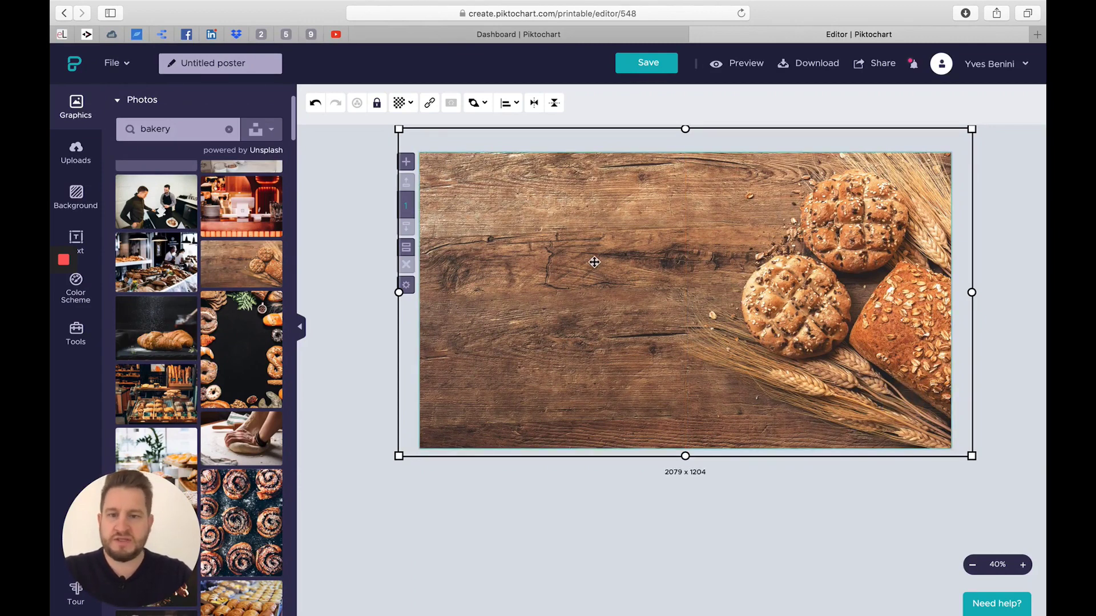
Lock the background photo and add a black square from basic shapes over the left side
{"action": "left_click", "coordinate": [377, 104]}
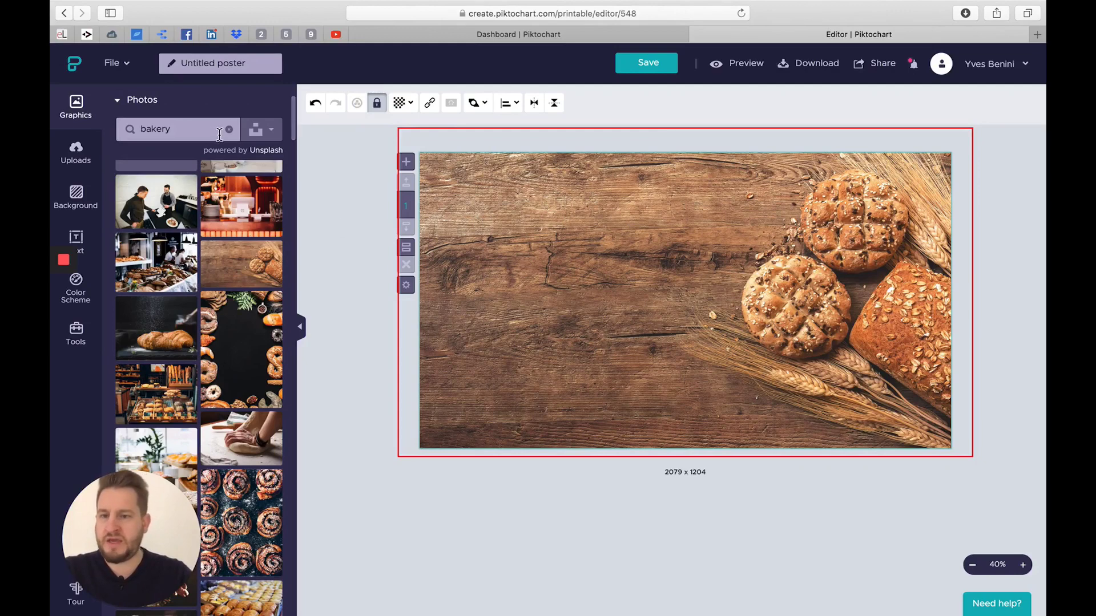
{"action": "left_click", "coordinate": [131, 105]}
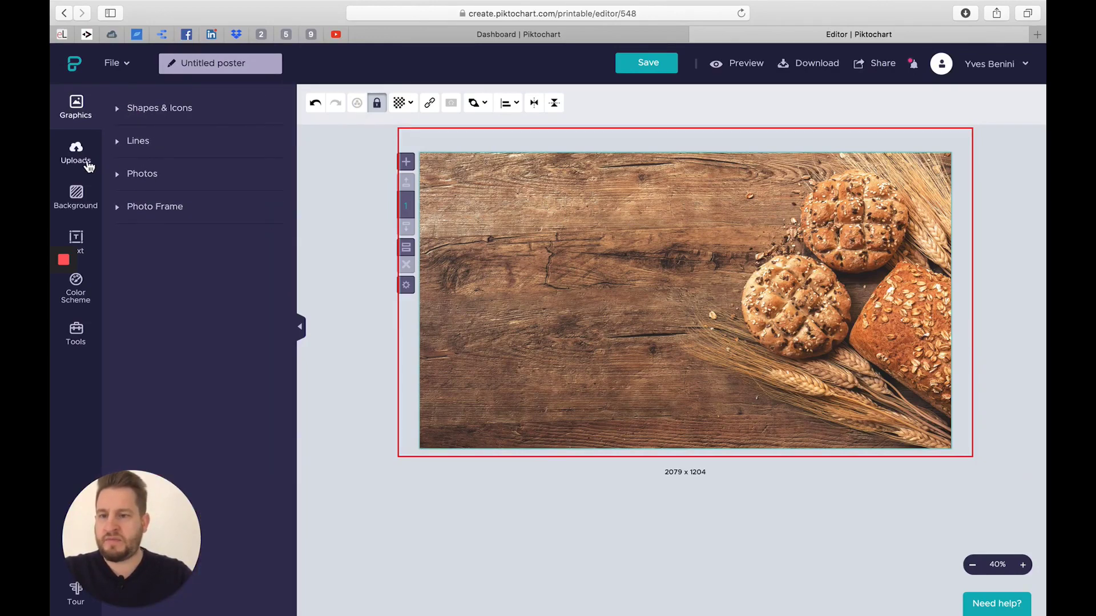
{"action": "left_click", "coordinate": [123, 107]}
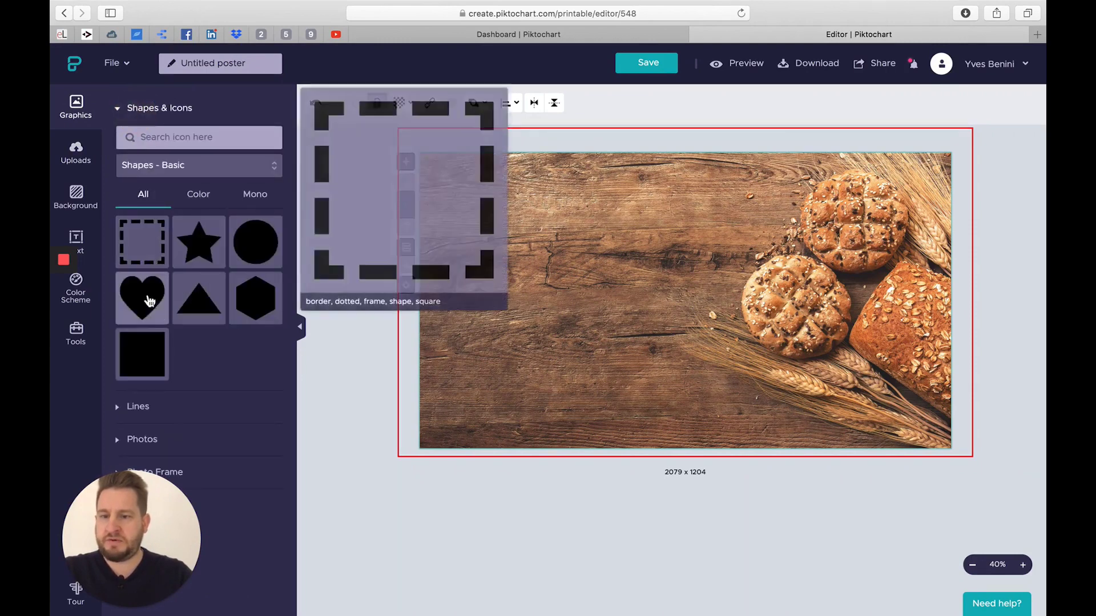
{"action": "left_click_drag", "start_coordinate": [150, 344], "coordinate": [706, 432]}
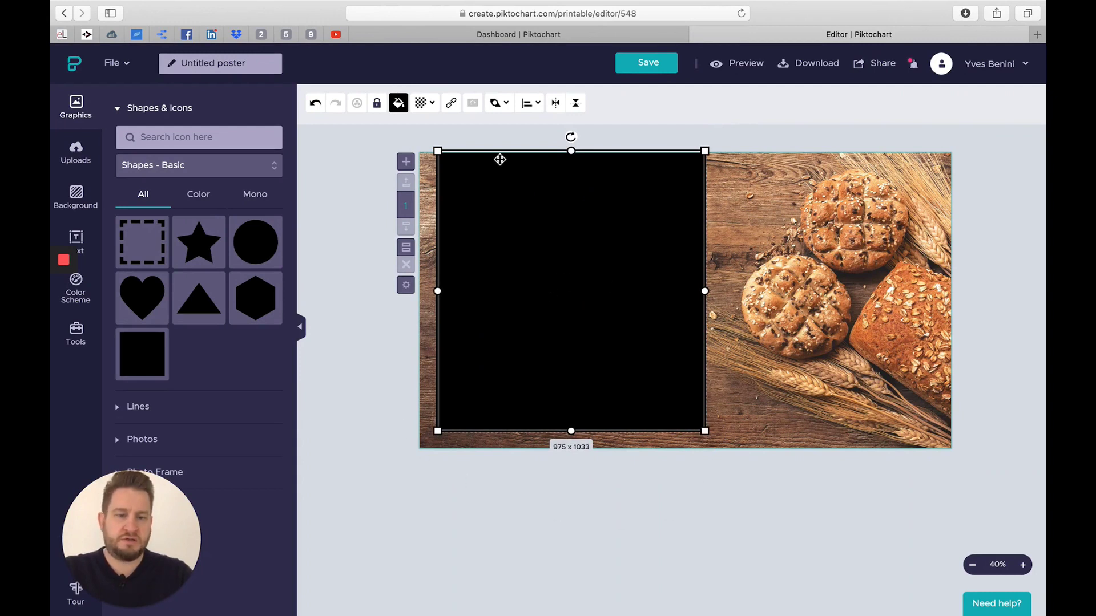
Set the square's opacity to 40% and lock it in place
{"action": "left_click", "coordinate": [420, 103]}
{"action": "left_click_drag", "start_coordinate": [437, 131], "coordinate": [402, 135]}
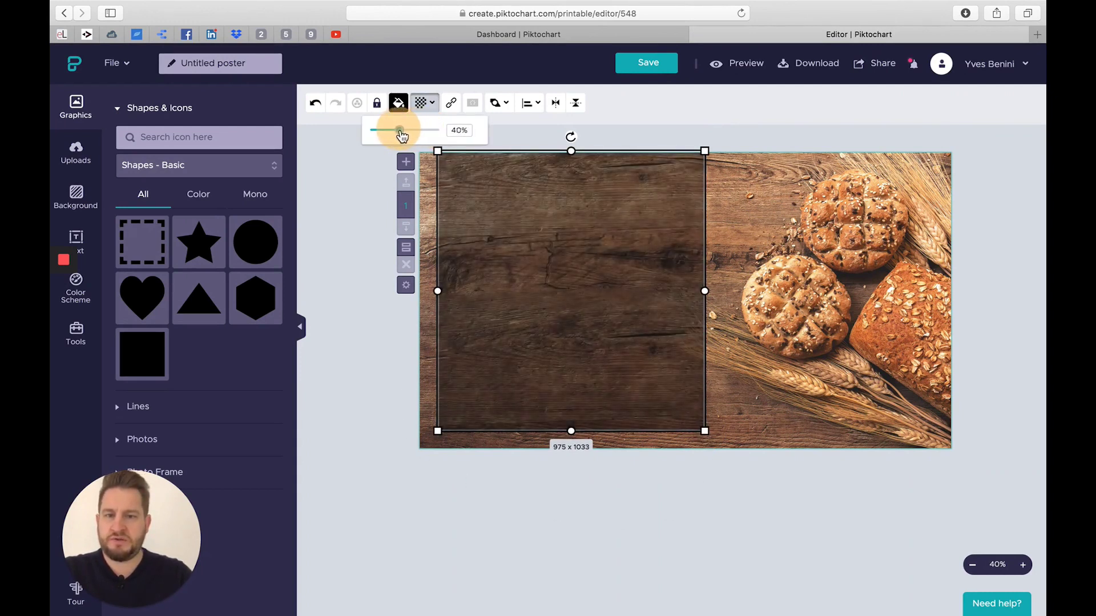
{"action": "left_click", "coordinate": [461, 130]}
{"action": "type", "text": "4"}
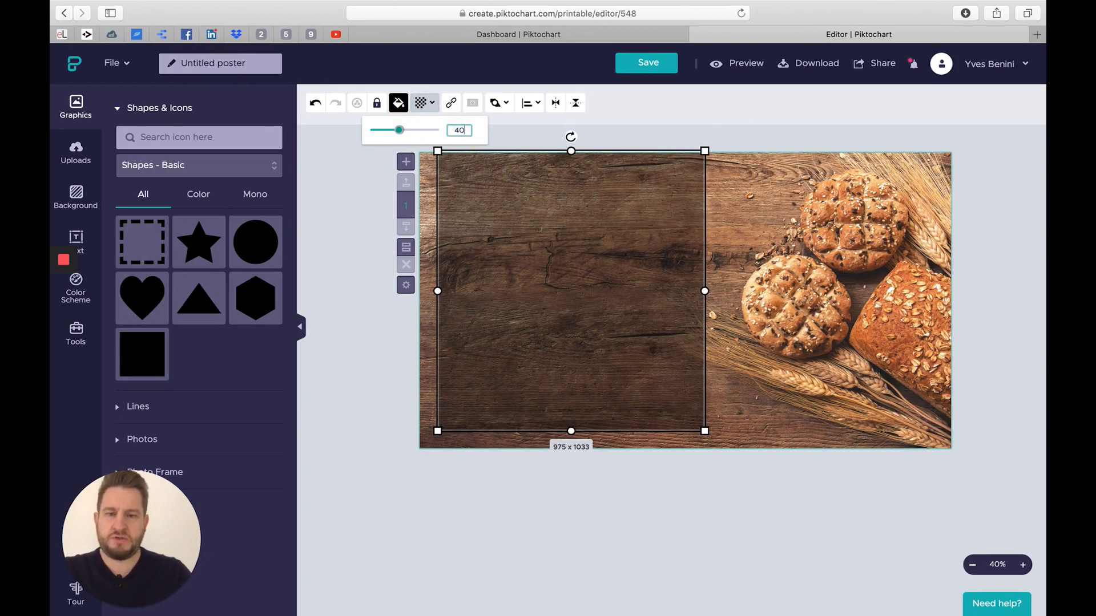
{"action": "left_click", "coordinate": [470, 185]}
{"action": "left_click", "coordinate": [377, 103]}
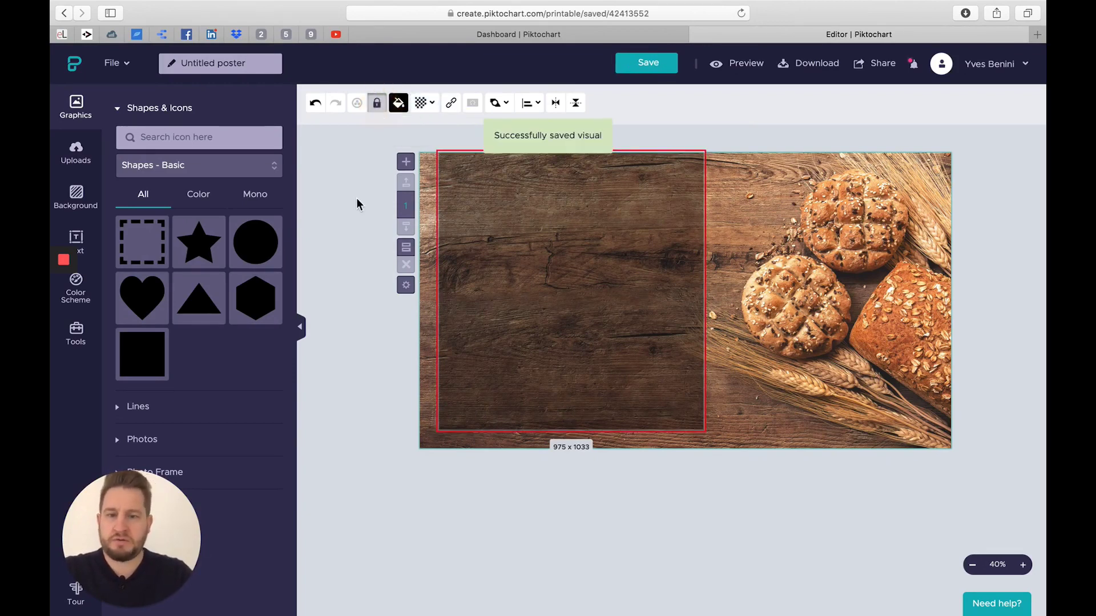
{"action": "left_click", "coordinate": [372, 213]}
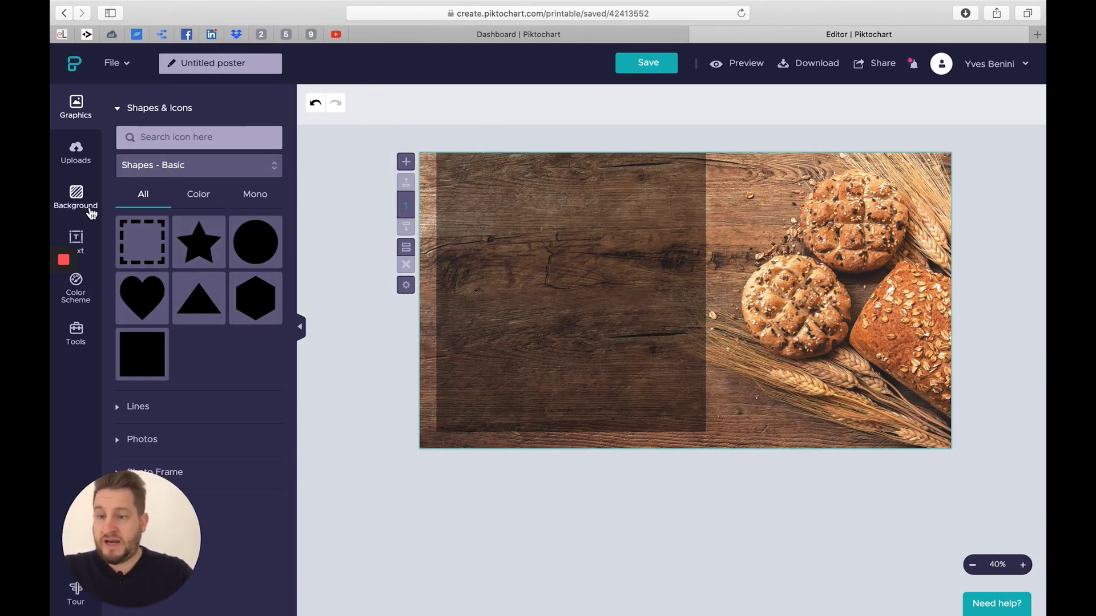
Add the HELLO THERE! YOU'RE INVITED text preset and move it onto the dark square
{"action": "left_click", "coordinate": [83, 239]}
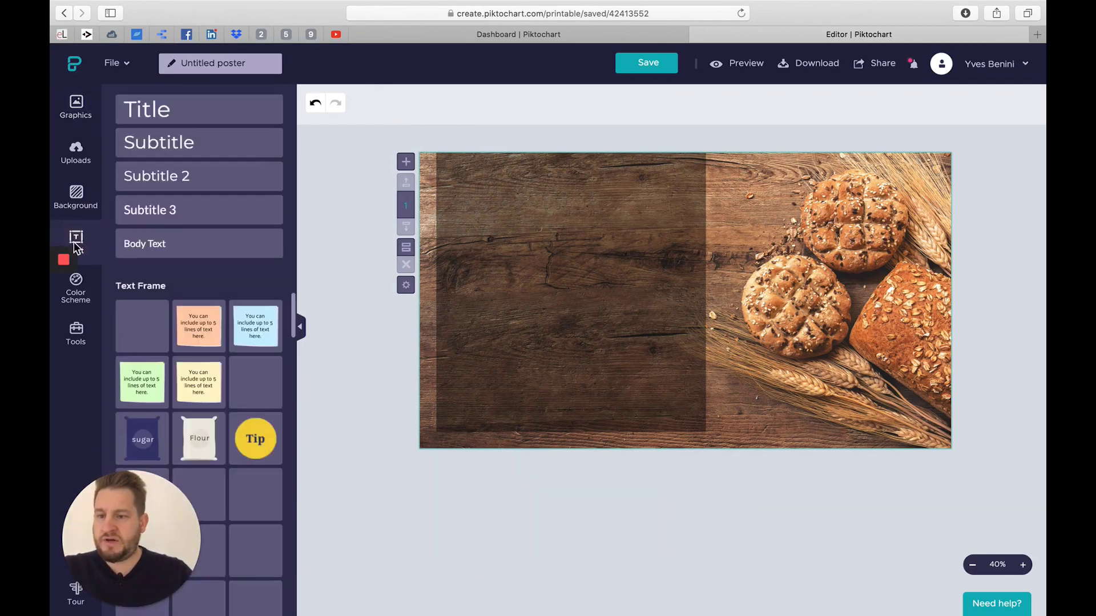
{"action": "scroll", "coordinate": [191, 335], "scroll_direction": "down", "scroll_amount": 5}
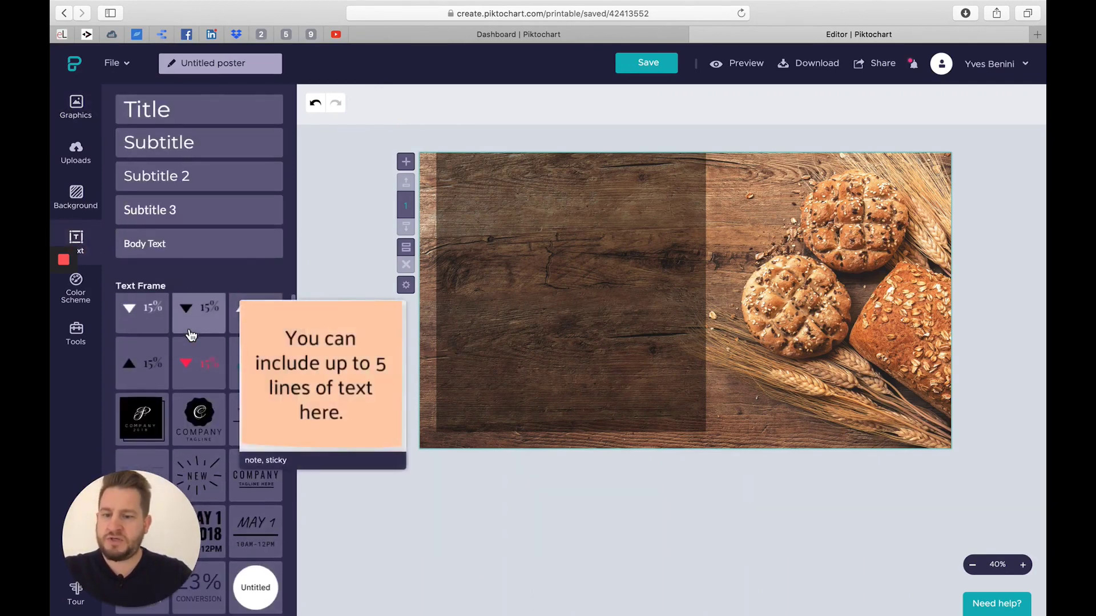
{"action": "scroll", "coordinate": [217, 388], "scroll_direction": "down", "scroll_amount": 5}
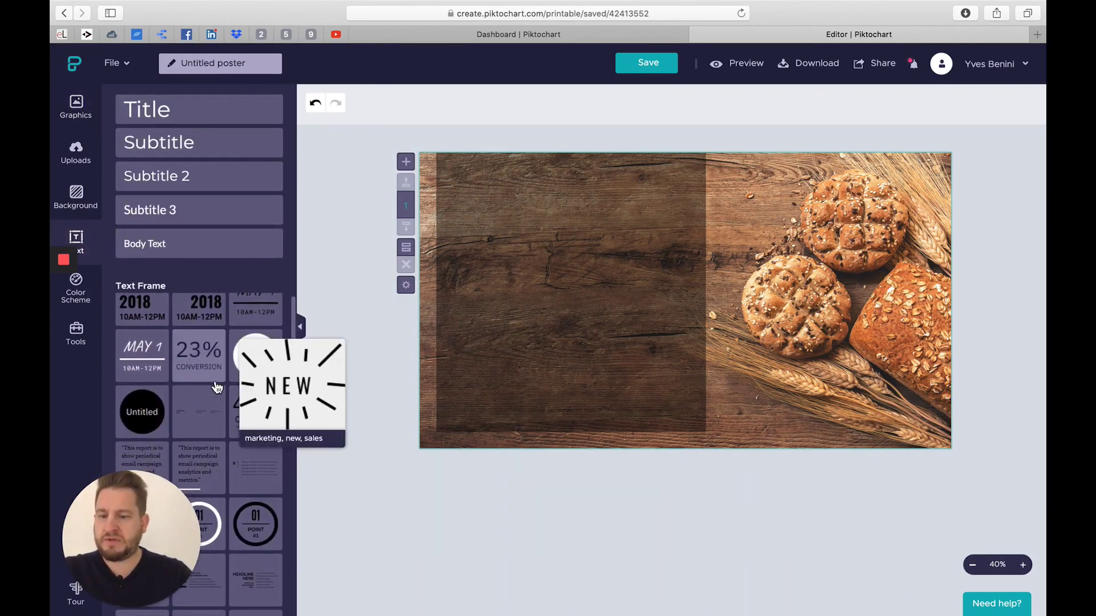
{"action": "scroll", "coordinate": [217, 387], "scroll_direction": "down", "scroll_amount": 5}
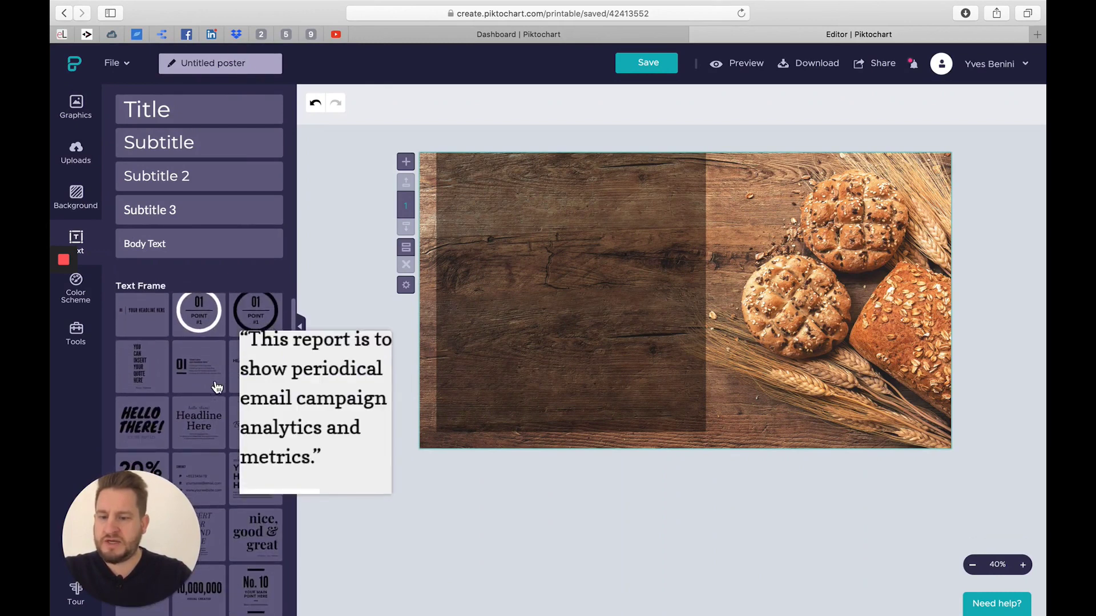
{"action": "mouse_move", "coordinate": [140, 394]}
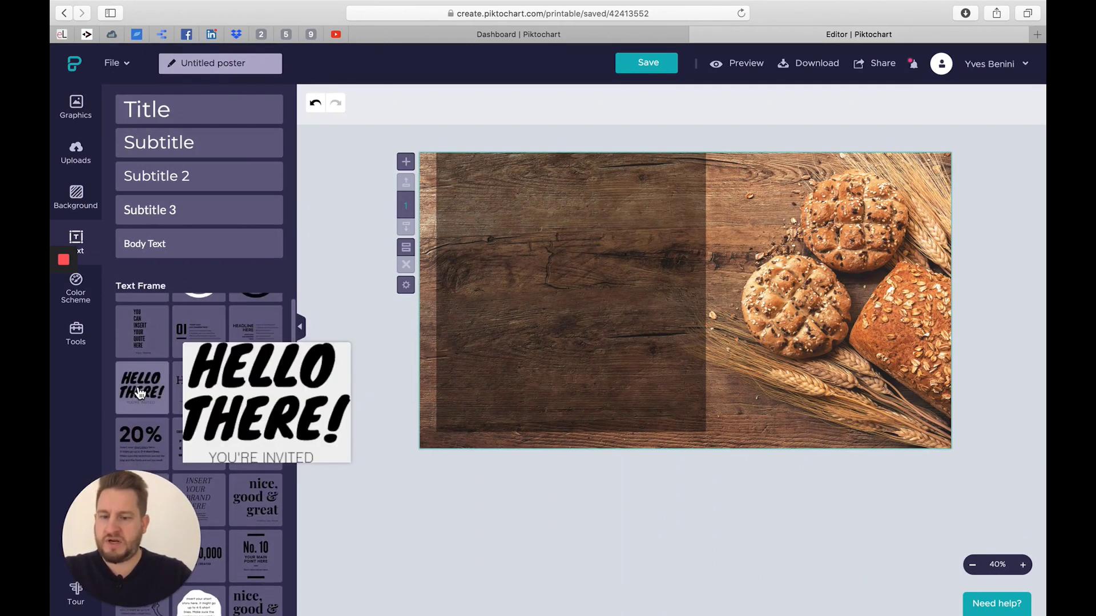
{"action": "left_click_drag", "start_coordinate": [138, 386], "coordinate": [691, 150]}
{"action": "left_click_drag", "start_coordinate": [622, 190], "coordinate": [613, 328]}
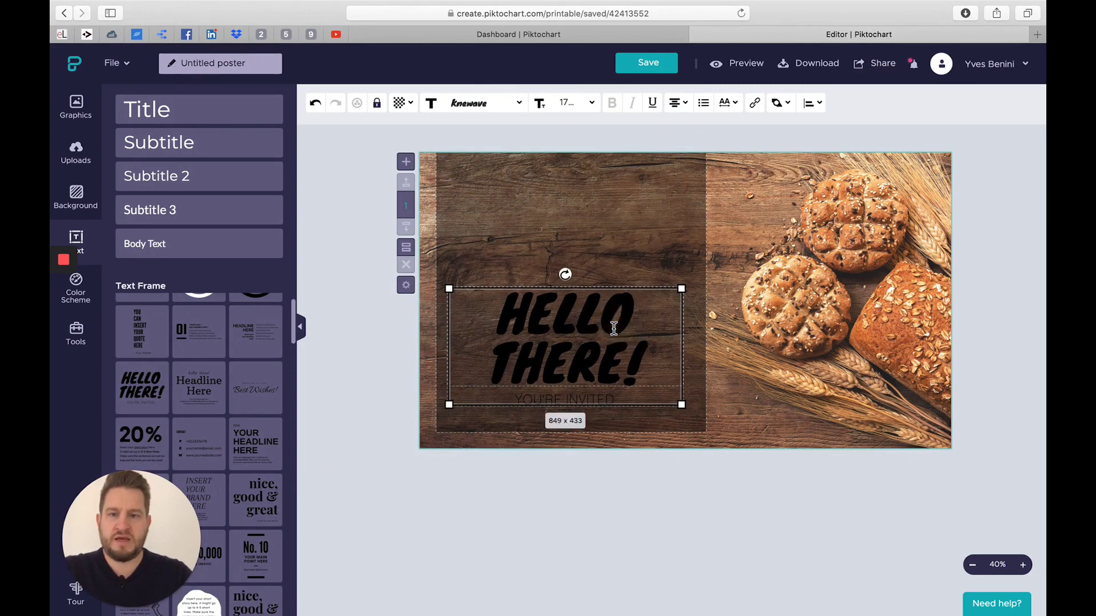
{"action": "double_click", "coordinate": [613, 328]}
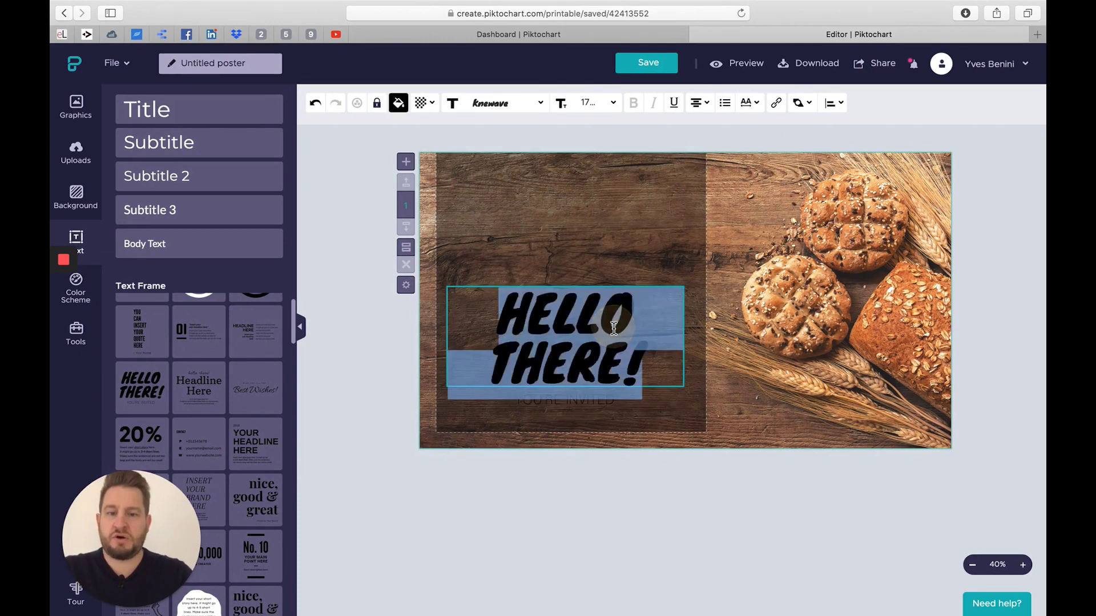
Make both the HELLO THERE! and YOU'RE INVITED lines white
{"action": "left_click", "coordinate": [399, 103]}
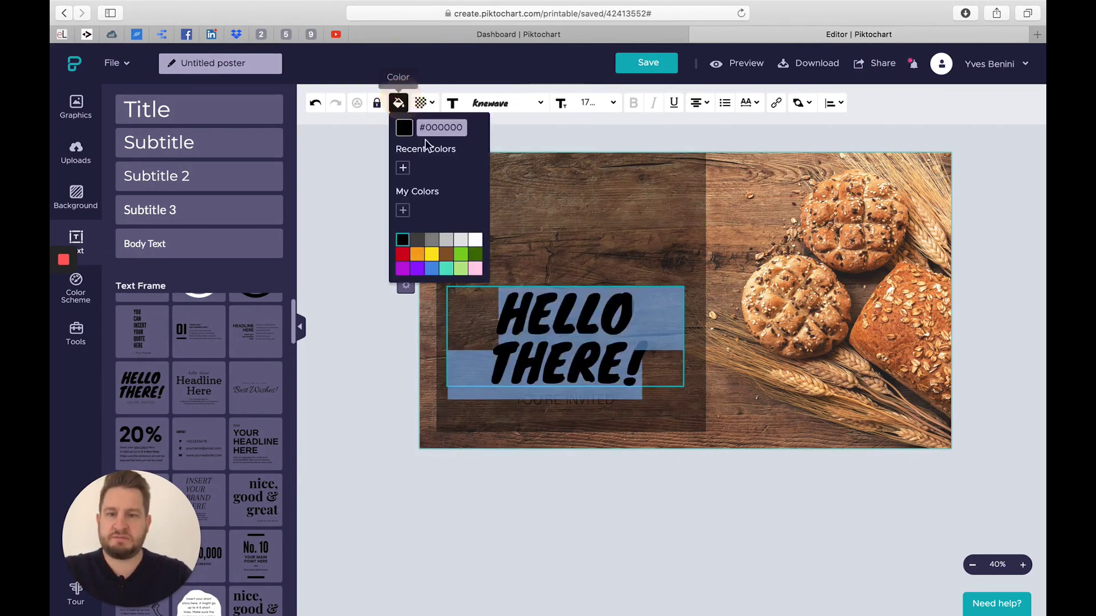
{"action": "left_click", "coordinate": [521, 313]}
{"action": "left_click", "coordinate": [399, 103]}
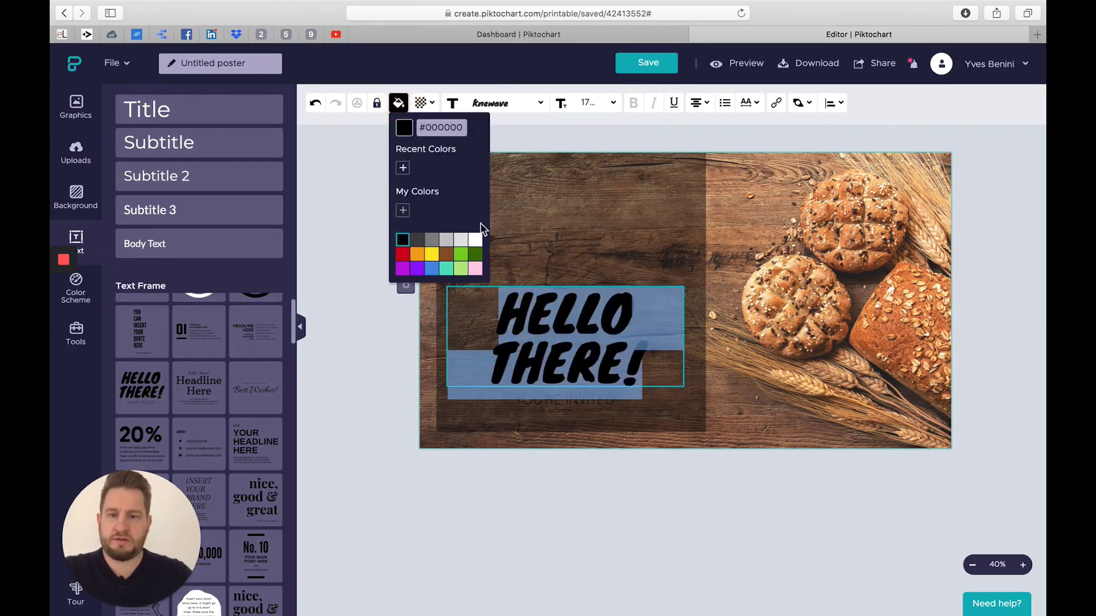
{"action": "left_click", "coordinate": [475, 240]}
{"action": "left_click", "coordinate": [606, 404]}
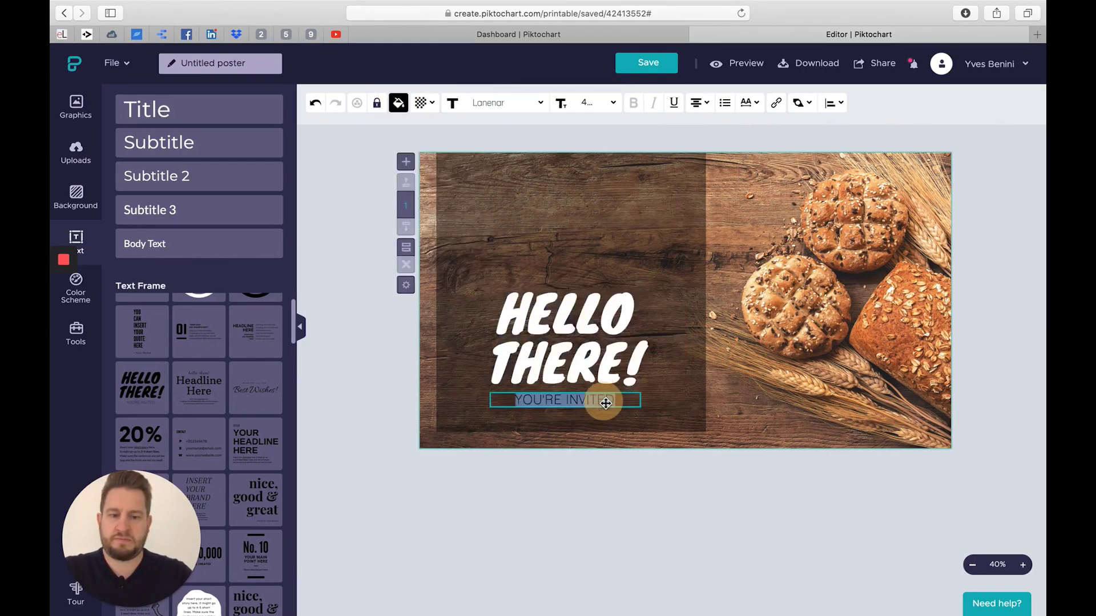
{"action": "left_click", "coordinate": [429, 104]}
{"action": "left_click", "coordinate": [399, 104]}
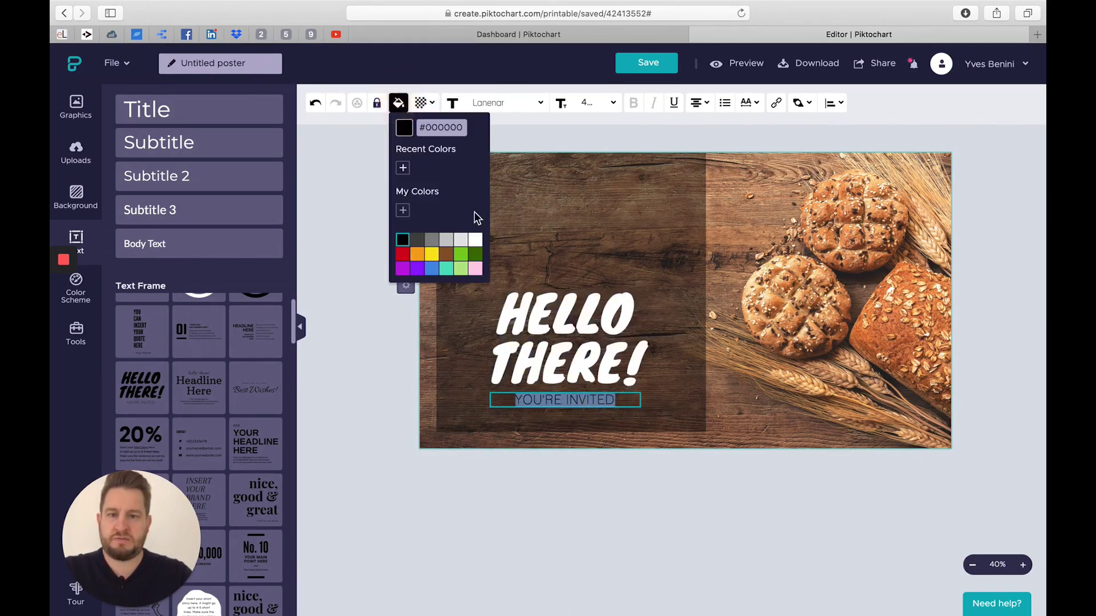
{"action": "left_click", "coordinate": [476, 240]}
{"action": "left_click", "coordinate": [541, 534]}
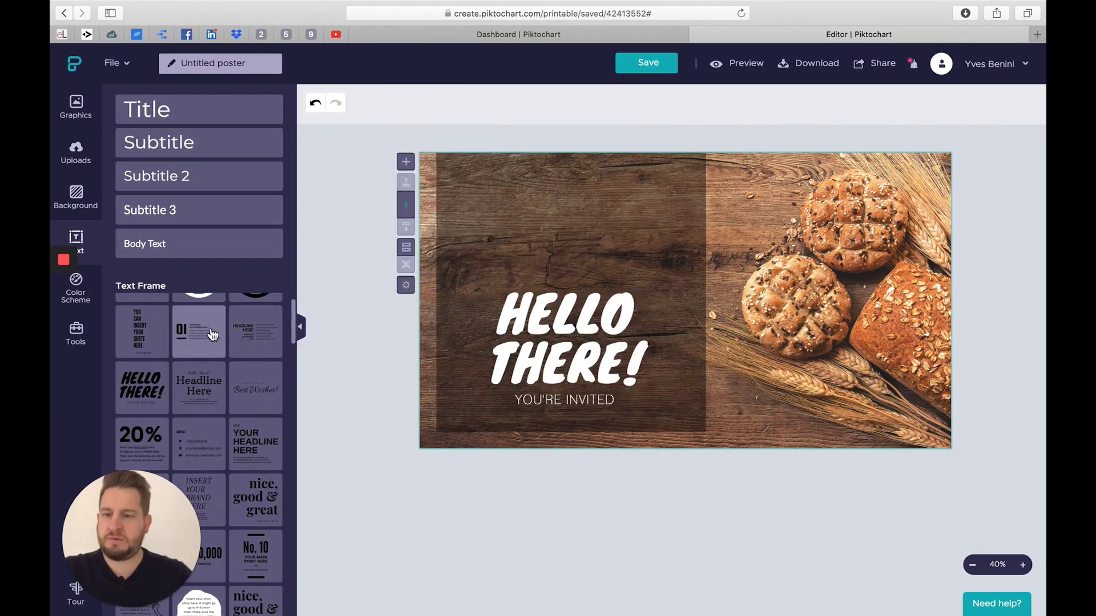
{"action": "scroll", "coordinate": [197, 394], "scroll_direction": "down", "scroll_amount": 5}
Search icons for 'bread' and place the baguette and croissant drawings on the poster
{"action": "left_click", "coordinate": [76, 115]}
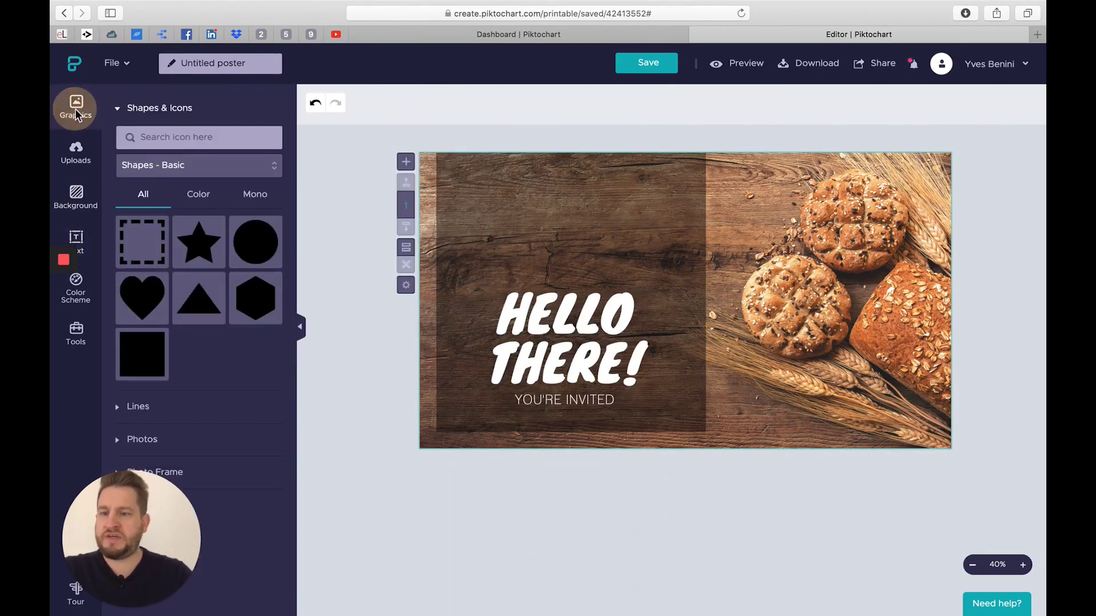
{"action": "left_click", "coordinate": [119, 108]}
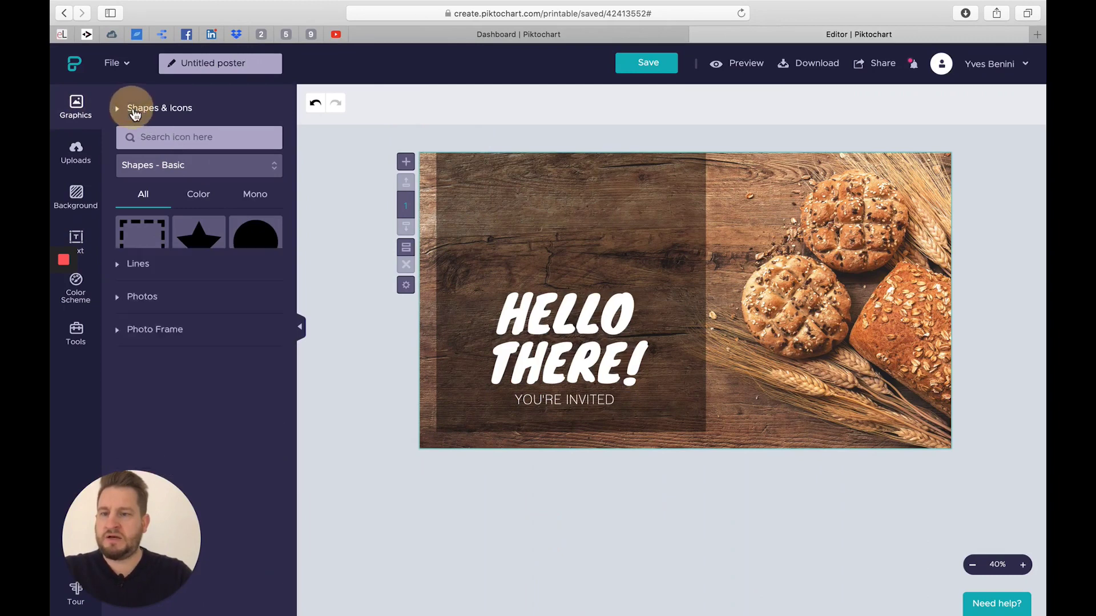
{"action": "left_click", "coordinate": [165, 111]}
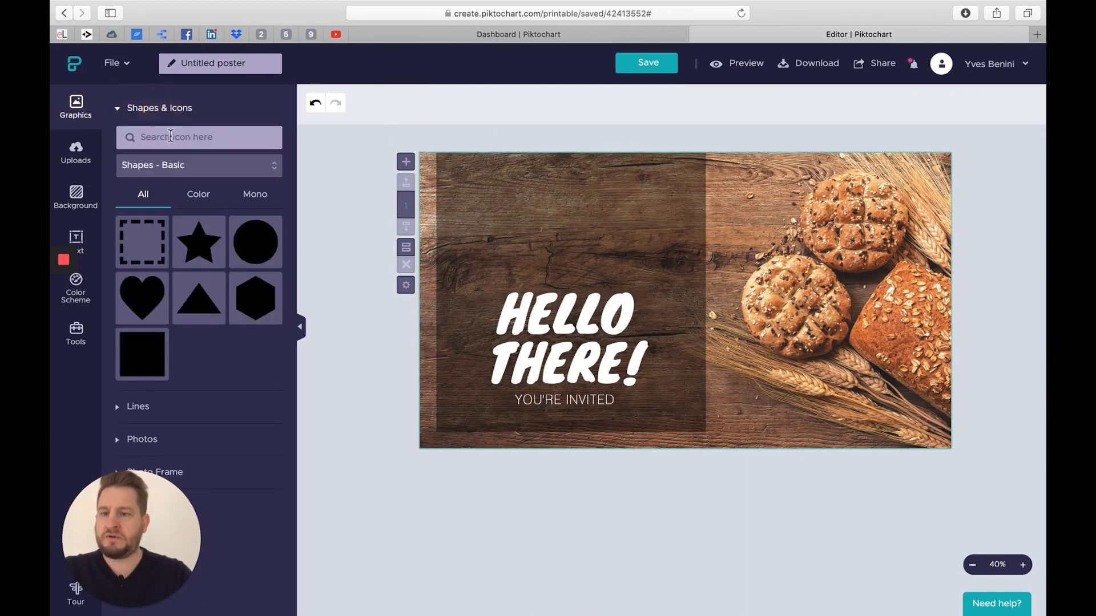
{"action": "type", "text": "bread"}
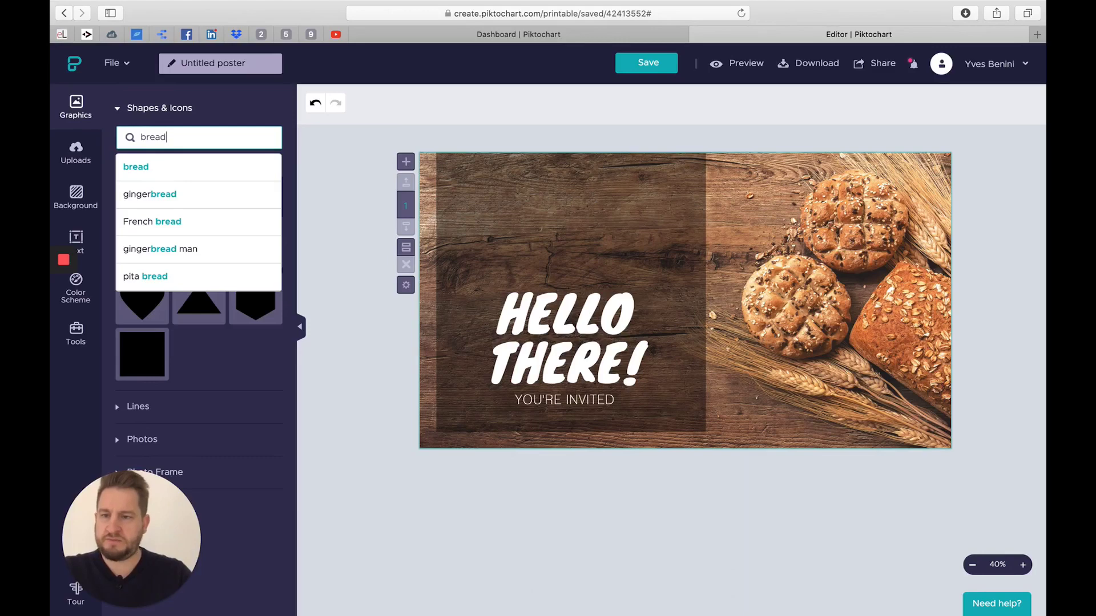
{"action": "key", "text": "Return"}
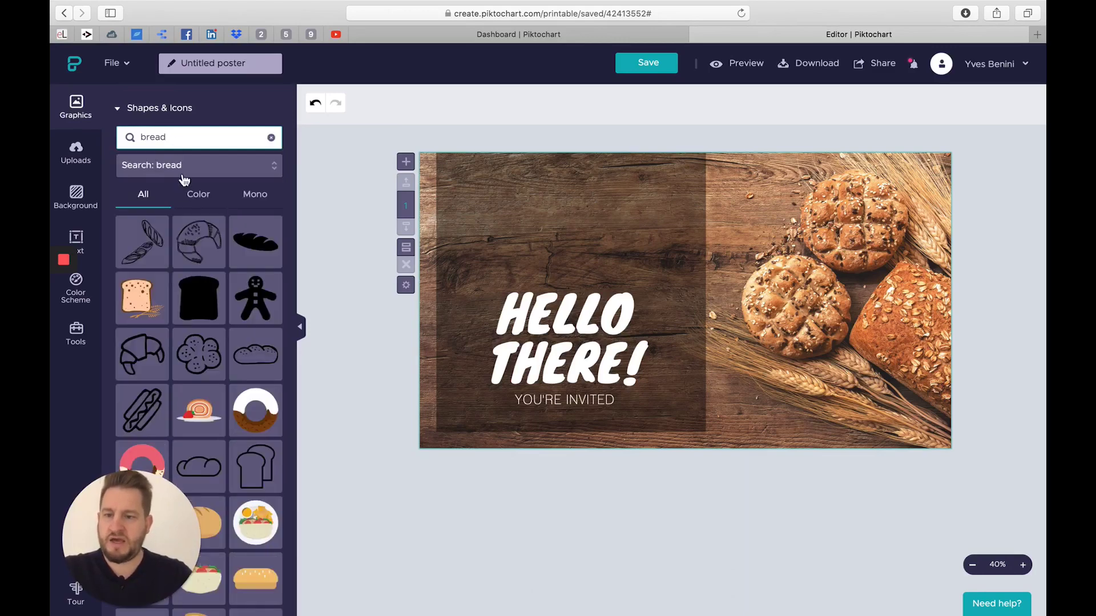
{"action": "scroll", "coordinate": [182, 359], "scroll_direction": "down", "scroll_amount": 10}
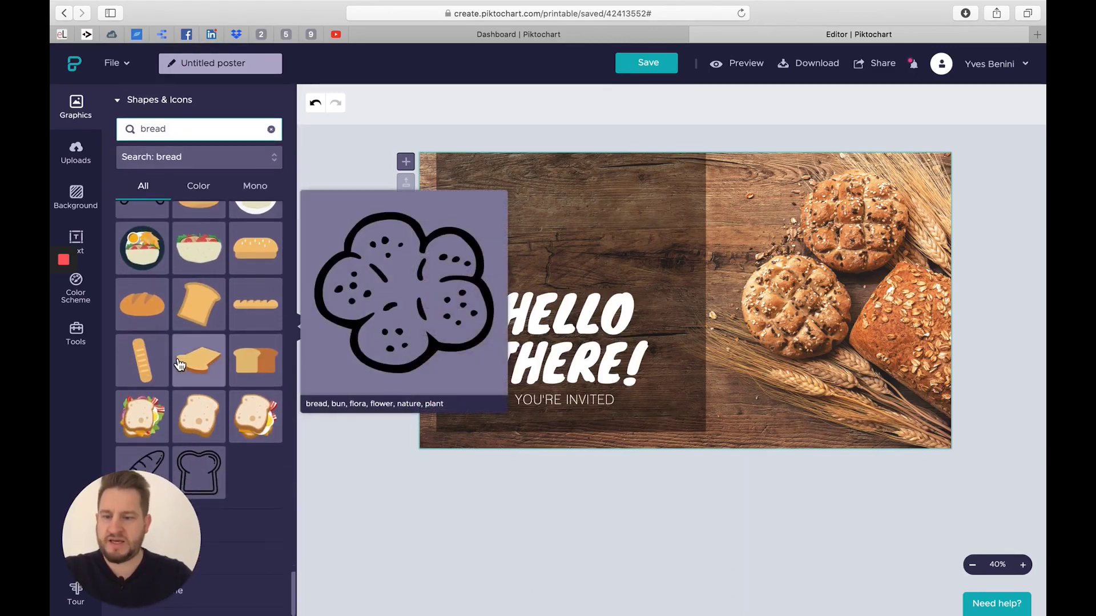
{"action": "scroll", "coordinate": [180, 365], "scroll_direction": "up", "scroll_amount": 10}
{"action": "left_click_drag", "start_coordinate": [143, 241], "coordinate": [567, 212]}
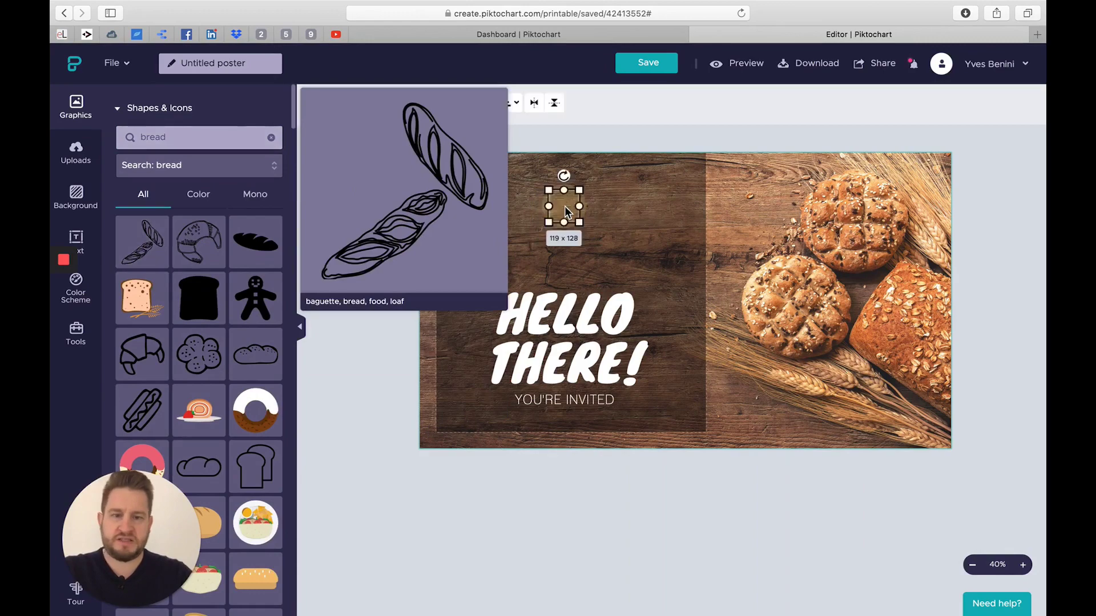
{"action": "left_click_drag", "start_coordinate": [220, 244], "coordinate": [626, 235]}
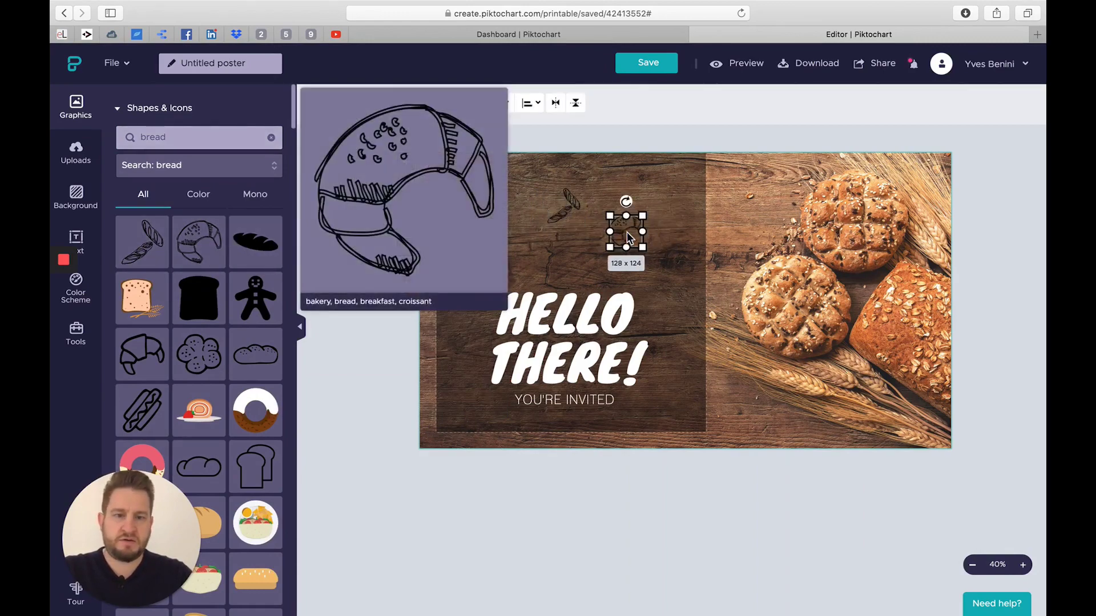
Arrange the croissant beside the baguettes, enlarging the baguettes to about 321 × 285
{"action": "left_click", "coordinate": [1022, 565]}
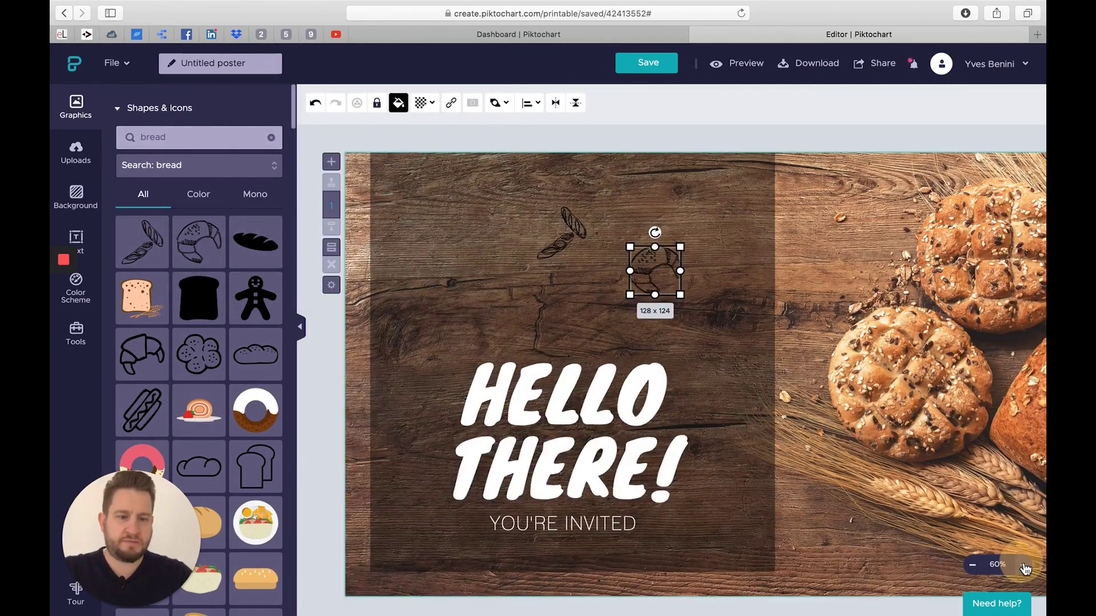
{"action": "left_click", "coordinate": [1022, 565]}
{"action": "left_click", "coordinate": [1023, 565]}
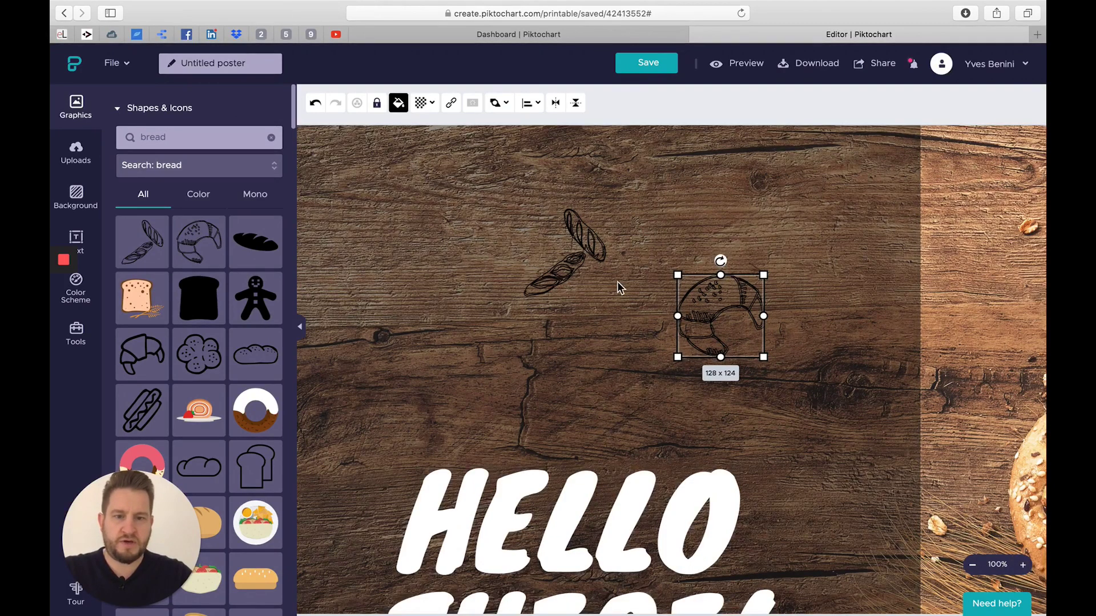
{"action": "left_click_drag", "start_coordinate": [580, 245], "coordinate": [489, 231]}
{"action": "left_click_drag", "start_coordinate": [519, 190], "coordinate": [592, 142]}
{"action": "left_click_drag", "start_coordinate": [732, 271], "coordinate": [592, 247]}
{"action": "left_click", "coordinate": [476, 267]}
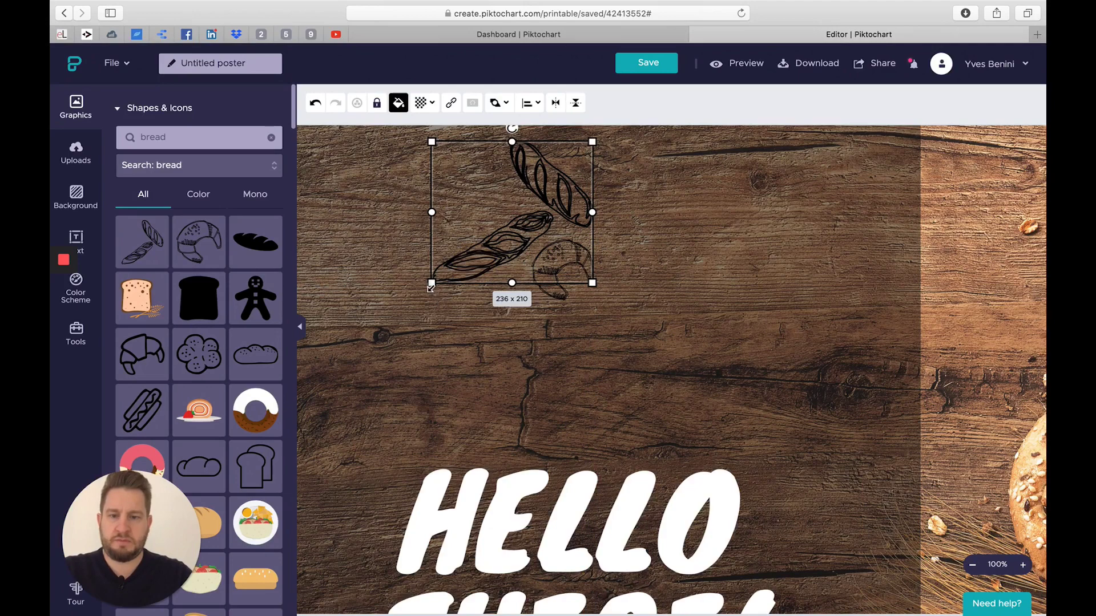
{"action": "left_click_drag", "start_coordinate": [432, 283], "coordinate": [372, 334]}
{"action": "mouse_move", "coordinate": [585, 268]}
{"action": "left_mouse_down"}
{"action": "mouse_move", "coordinate": [565, 285]}
{"action": "mouse_move", "coordinate": [568, 300]}
{"action": "mouse_move", "coordinate": [594, 272]}
{"action": "left_mouse_up"}
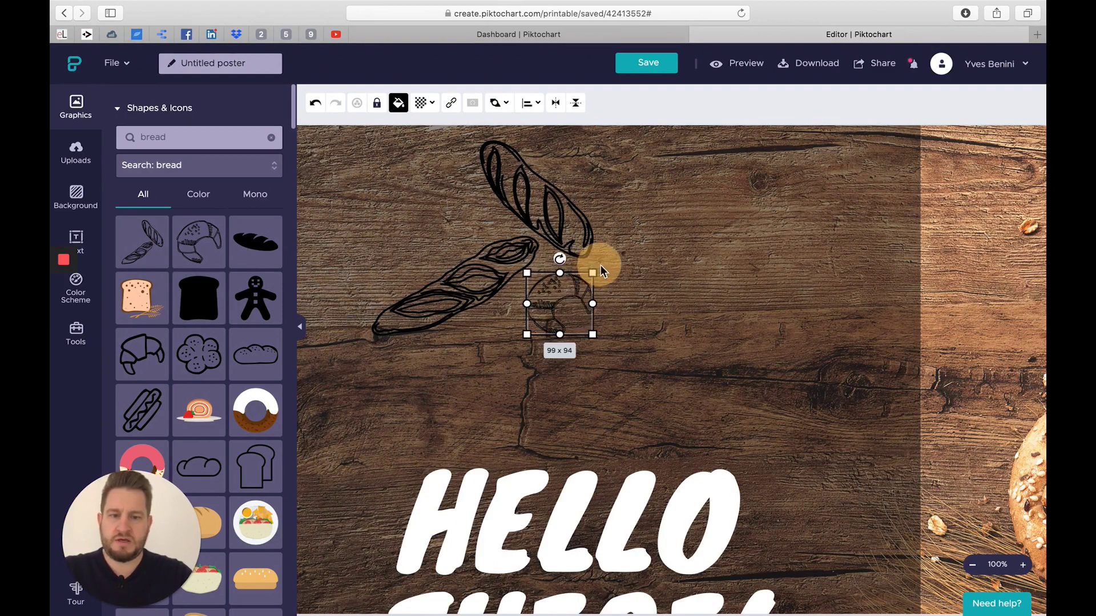
Make the croissant and the whole bread illustration white
{"action": "left_click", "coordinate": [399, 103]}
{"action": "left_click", "coordinate": [475, 242]}
{"action": "left_click", "coordinate": [528, 206]}
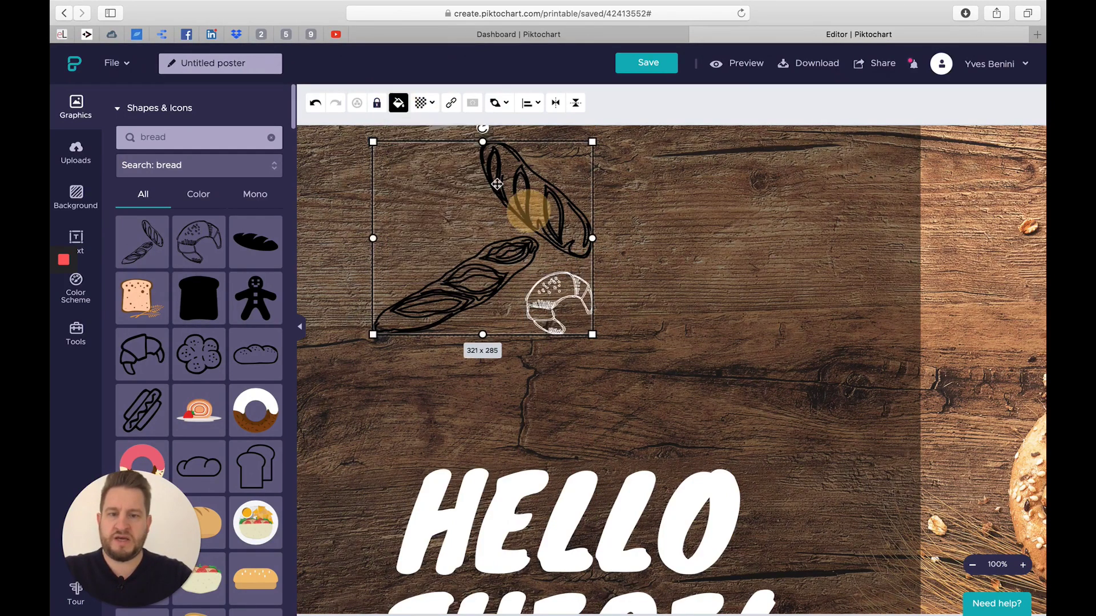
{"action": "left_click", "coordinate": [398, 102]}
{"action": "left_click", "coordinate": [477, 242]}
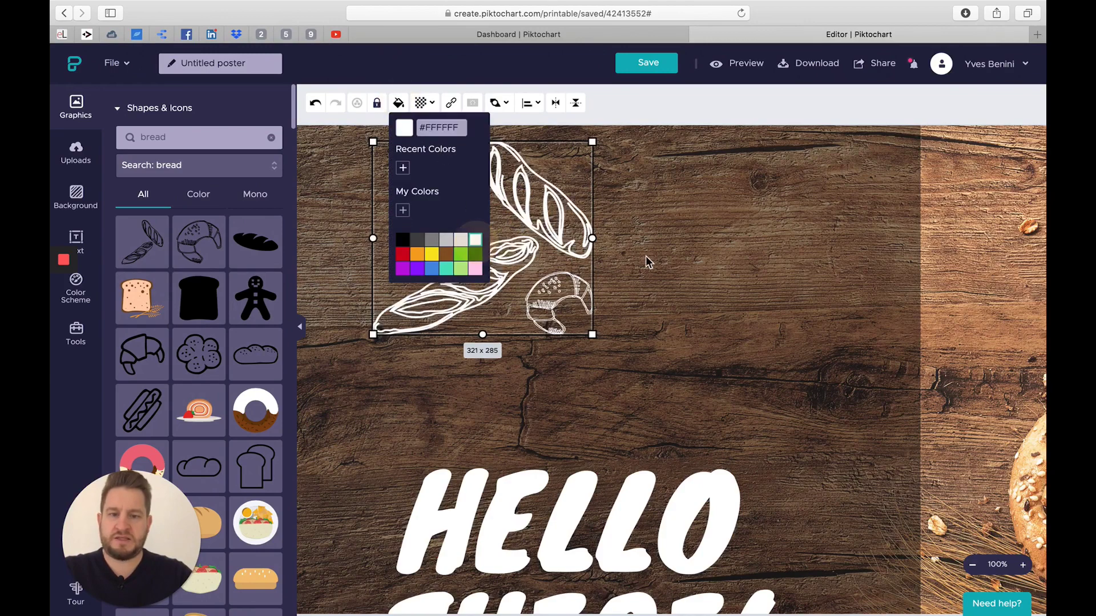
{"action": "left_click", "coordinate": [679, 260]}
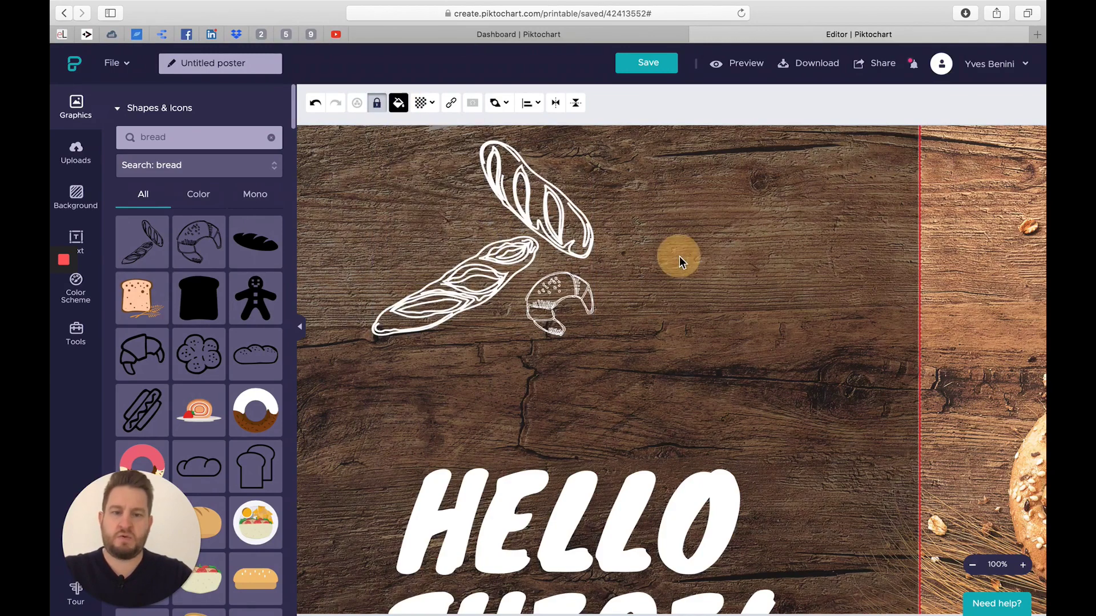
Position the bread illustration above the heading and nudge the heading block into alignment
{"action": "left_click", "coordinate": [973, 565]}
{"action": "left_click_drag", "start_coordinate": [560, 230], "coordinate": [606, 253]}
{"action": "left_click", "coordinate": [622, 261]}
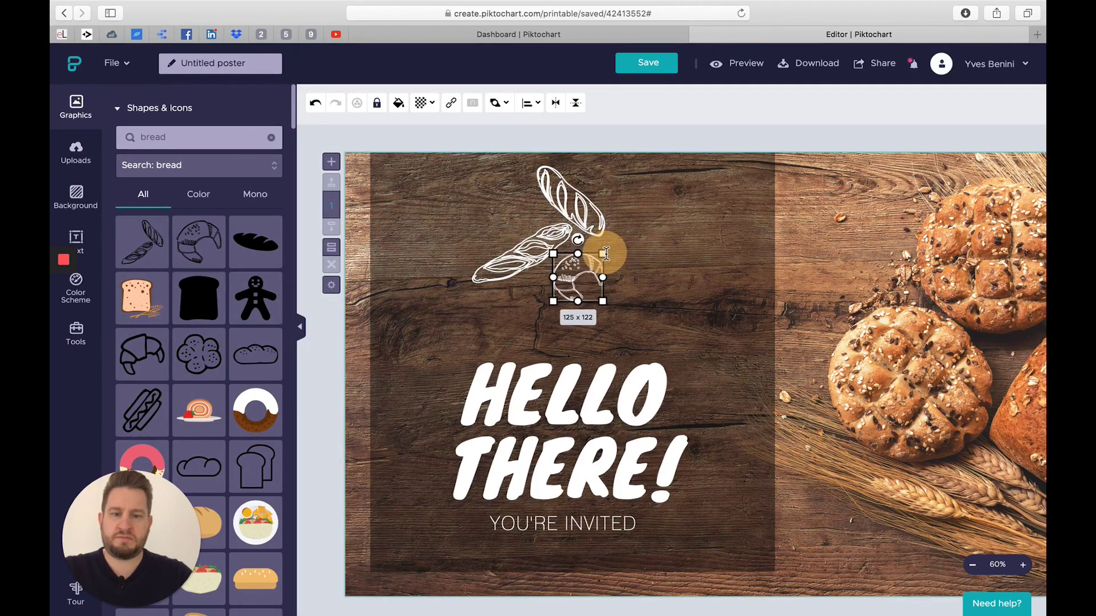
{"action": "left_click_drag", "start_coordinate": [682, 508], "coordinate": [680, 500]}
{"action": "left_click_drag", "start_coordinate": [648, 453], "coordinate": [661, 437]}
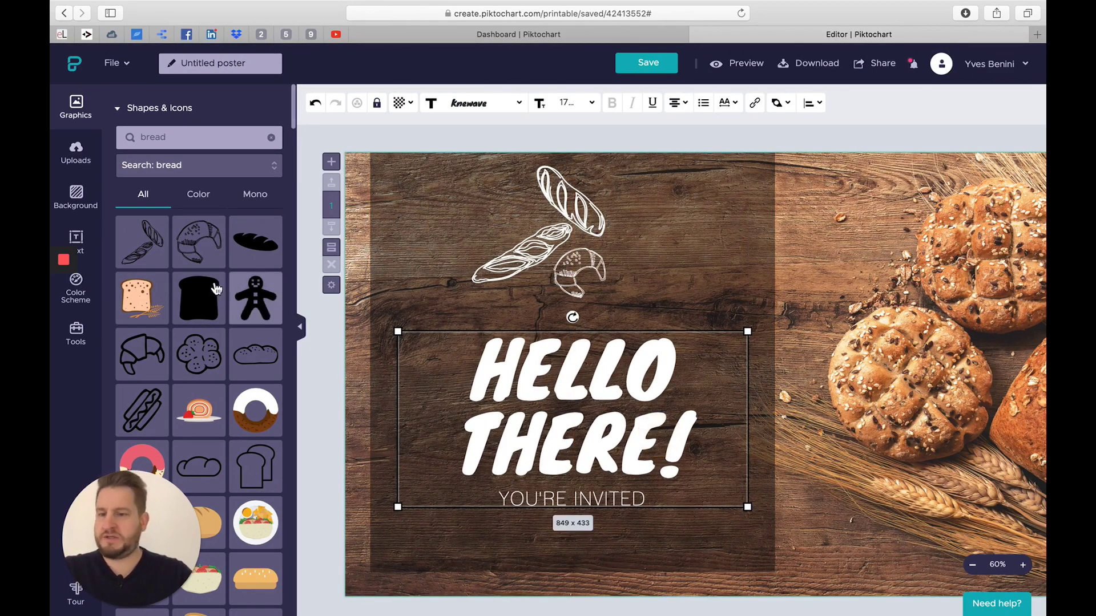
{"action": "left_click", "coordinate": [136, 109]}
Add a line graphic and move it beneath the YOU'RE INVITED subtitle
{"action": "left_click", "coordinate": [137, 140]}
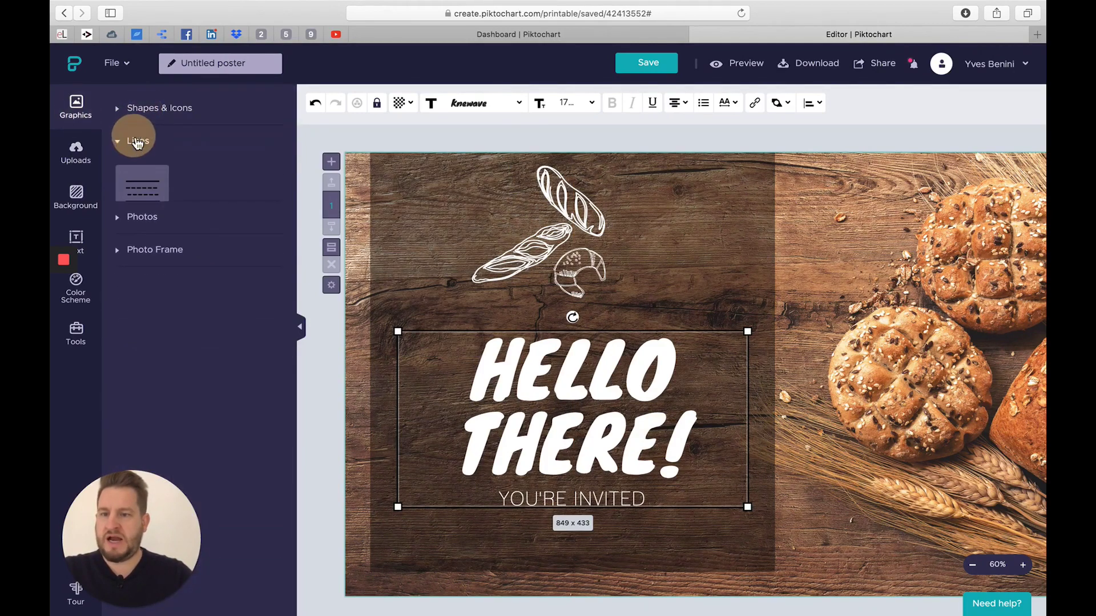
{"action": "left_click", "coordinate": [142, 188]}
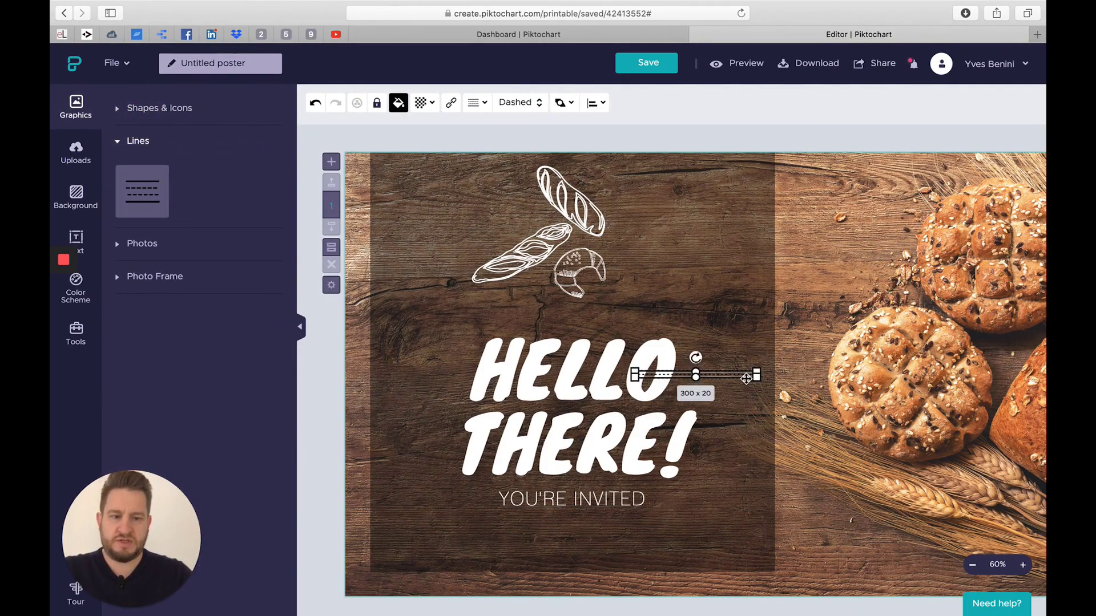
{"action": "left_click_drag", "start_coordinate": [746, 378], "coordinate": [740, 521]}
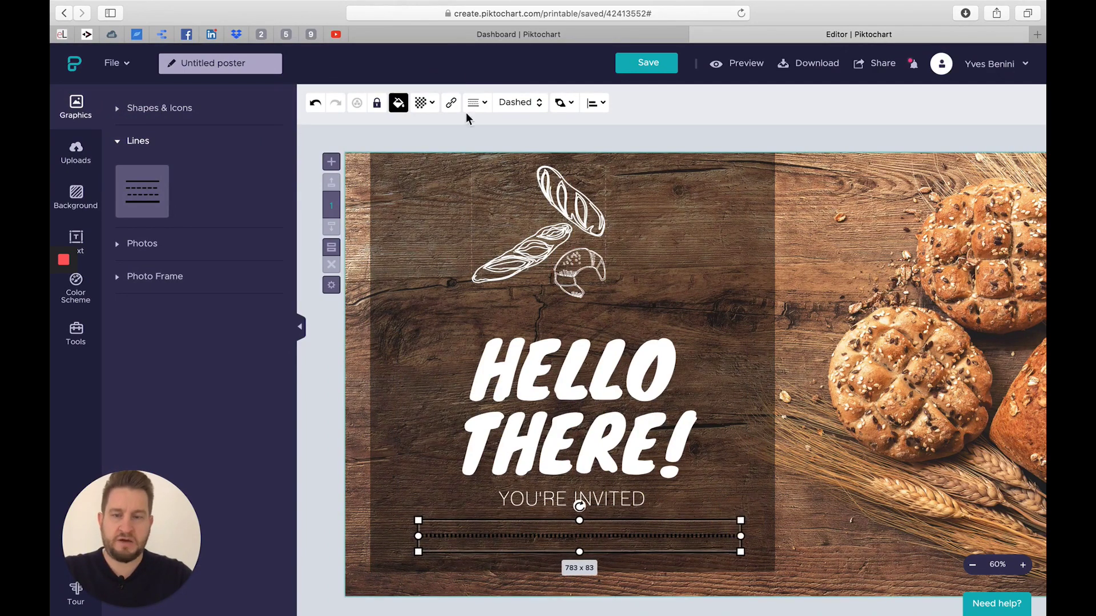
Make the line white and dotted, about 16% thick
{"action": "left_click", "coordinate": [399, 111]}
{"action": "left_click", "coordinate": [476, 242]}
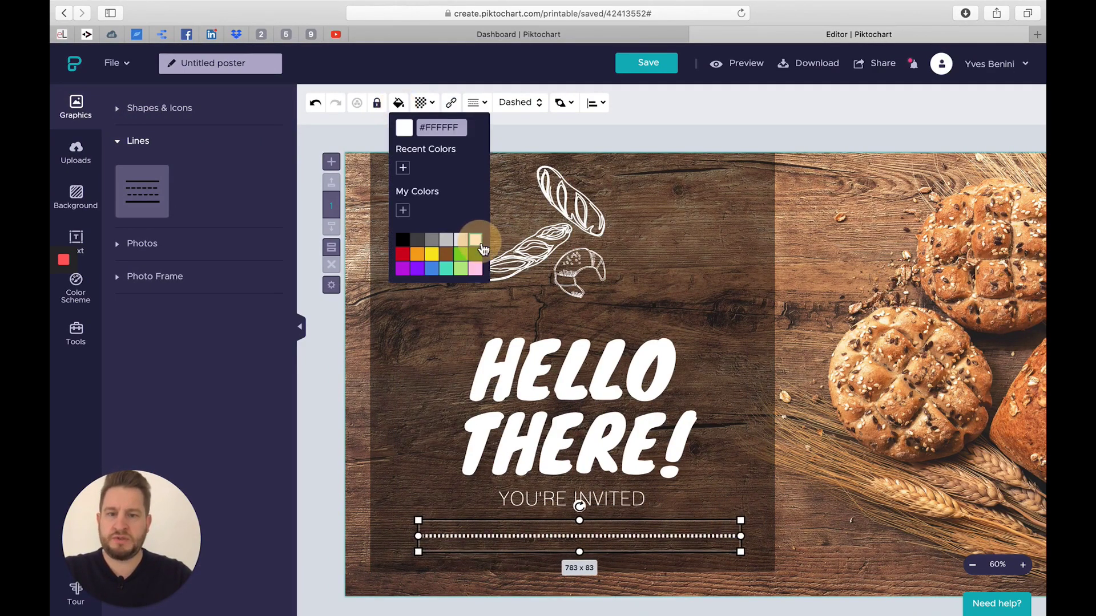
{"action": "left_click", "coordinate": [479, 106]}
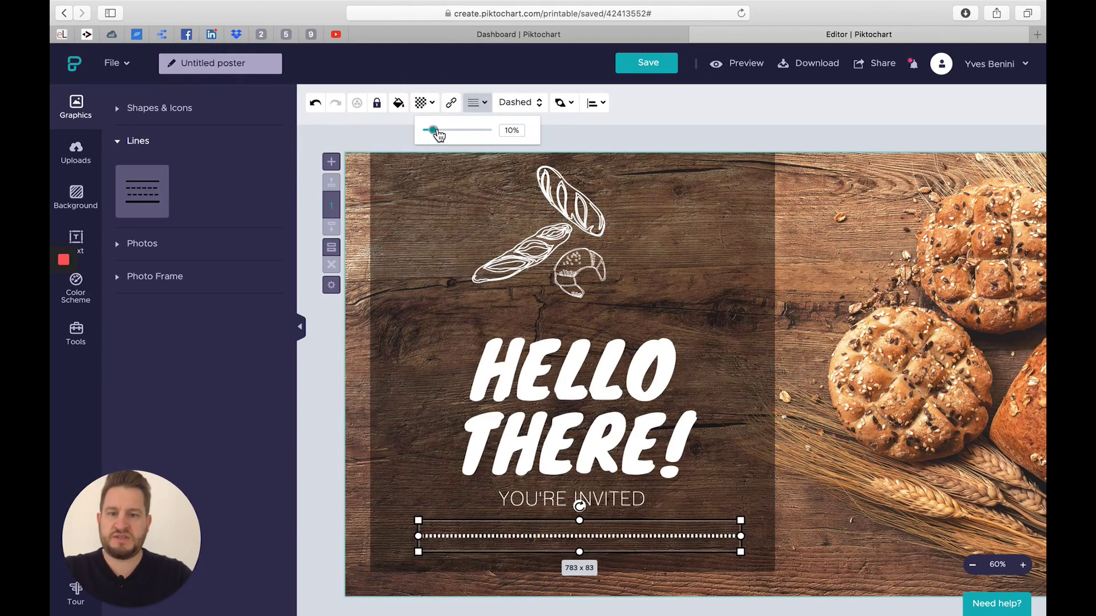
{"action": "left_click", "coordinate": [516, 103]}
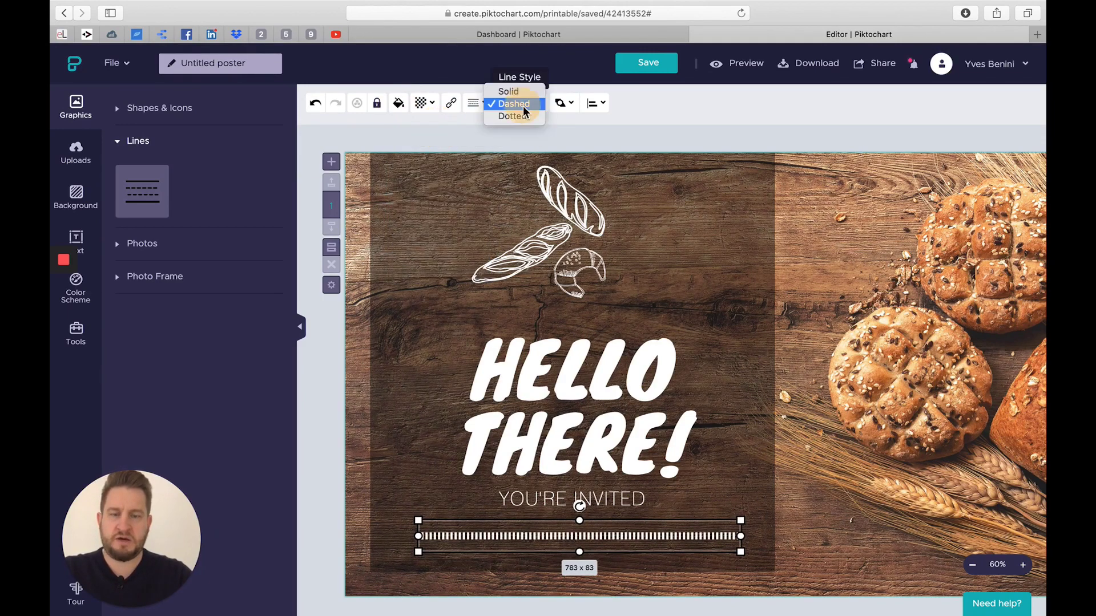
{"action": "left_click", "coordinate": [514, 113]}
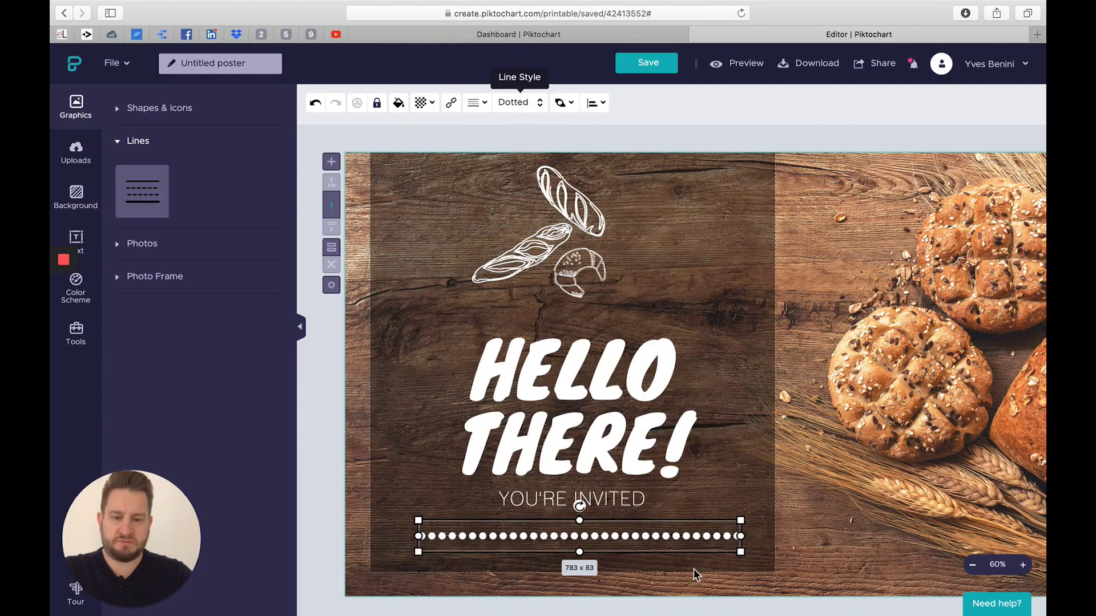
{"action": "left_click", "coordinate": [477, 103]}
{"action": "left_click_drag", "start_coordinate": [432, 130], "coordinate": [439, 135]}
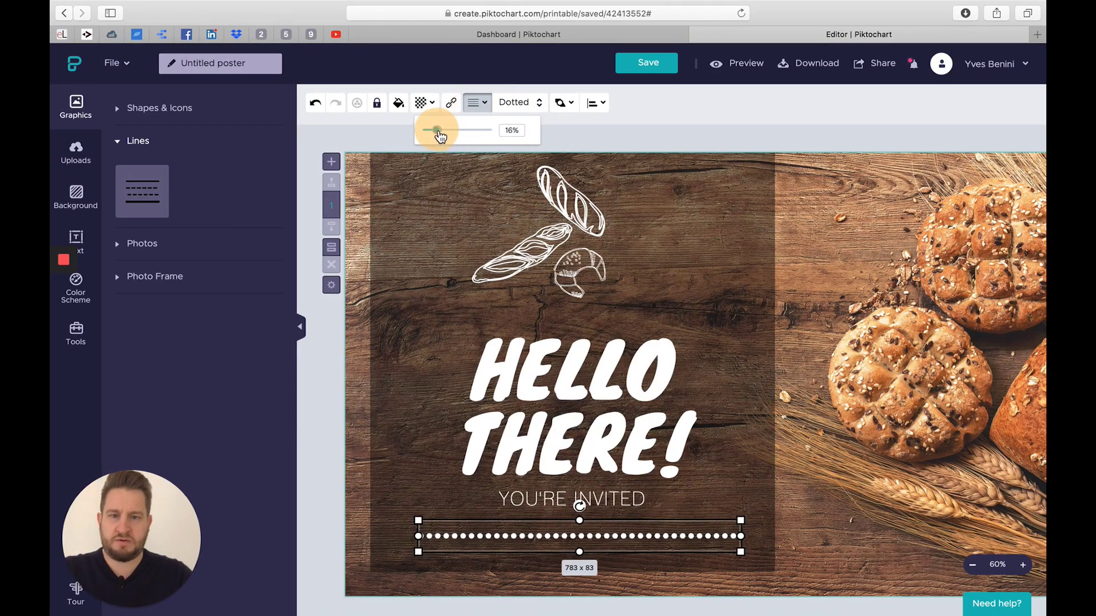
{"action": "left_click", "coordinate": [887, 214]}
{"action": "left_click", "coordinate": [655, 383]}
Replace the heading with 'Fresh' and 'Bread' on two lines
{"action": "left_click", "coordinate": [653, 355]}
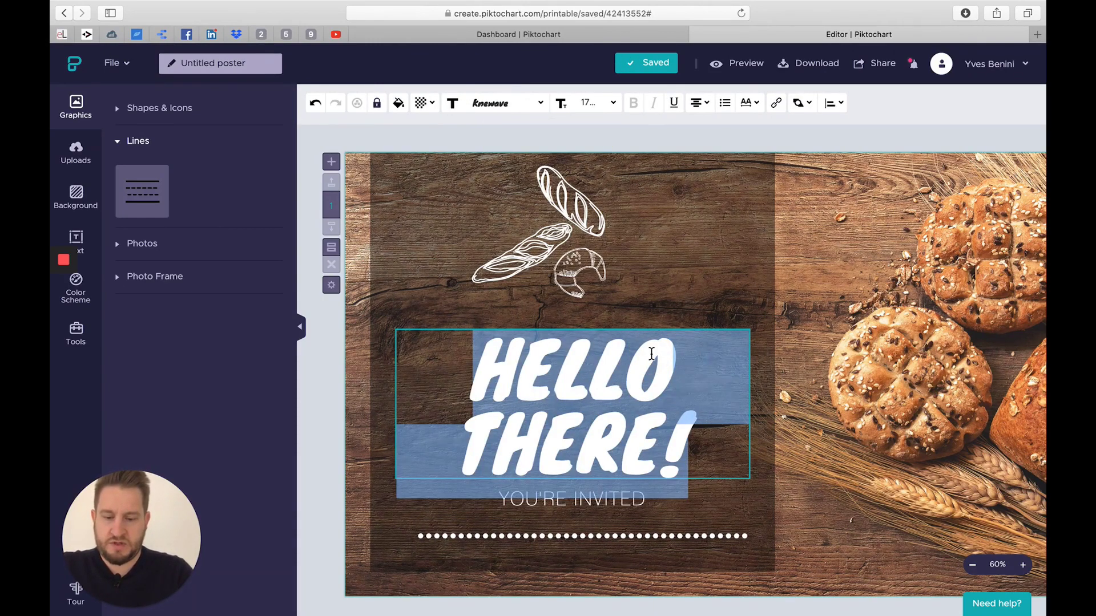
{"action": "type", "text": "Fresh"}
{"action": "key", "text": "Return"}
{"action": "type", "text": "B"}
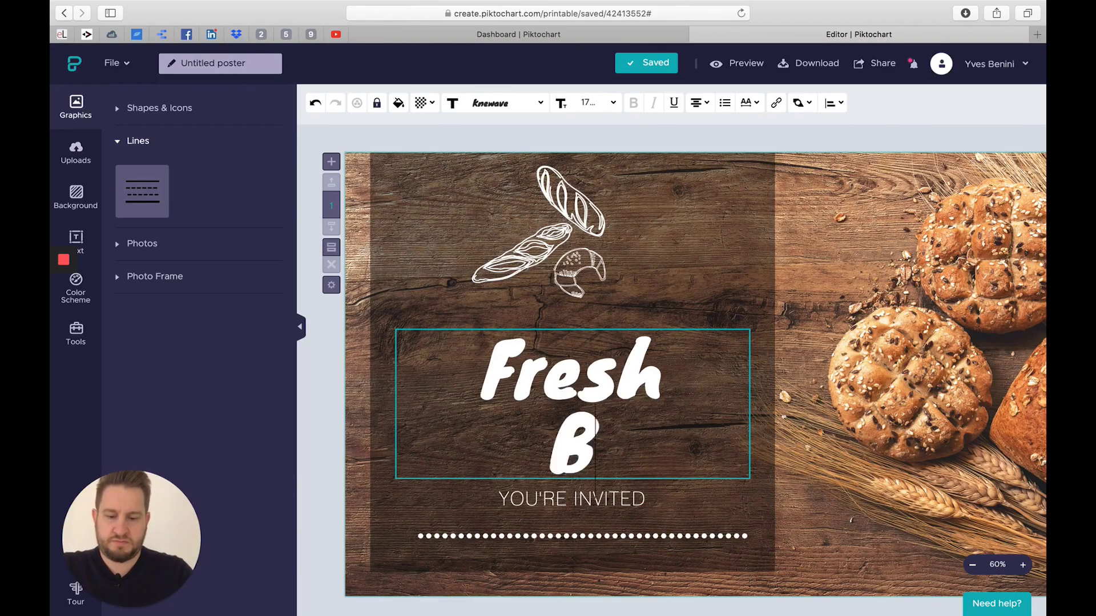
{"action": "type", "text": "read"}
{"action": "left_click", "coordinate": [571, 499]}
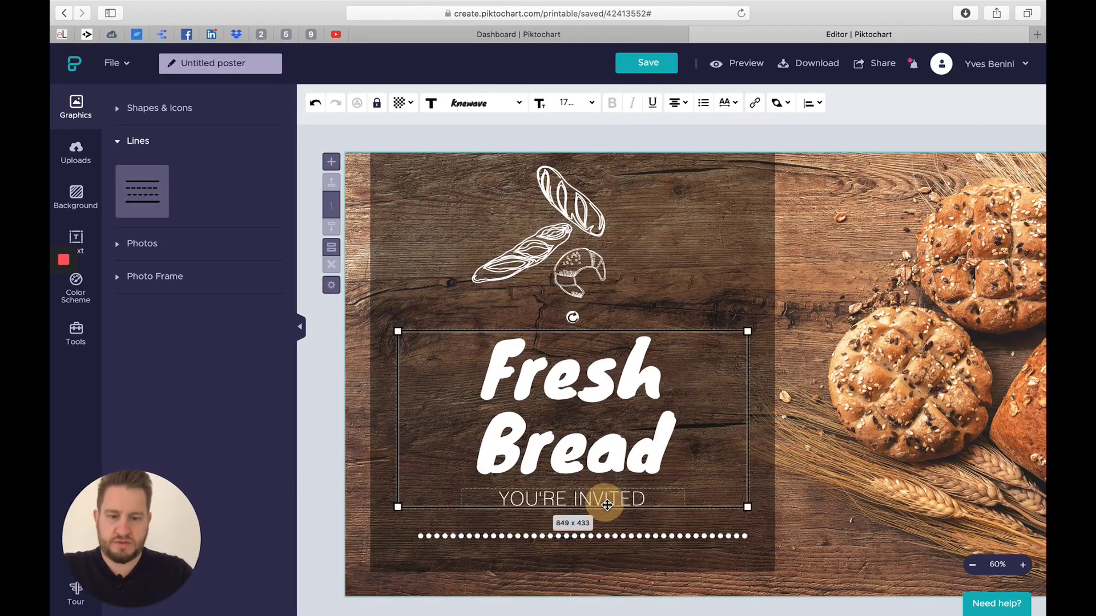
Change the subtitle to 'We bake All Day Long!' and zoom out to the whole poster
{"action": "double_click", "coordinate": [571, 499]}
{"action": "type", "text": "ay"}
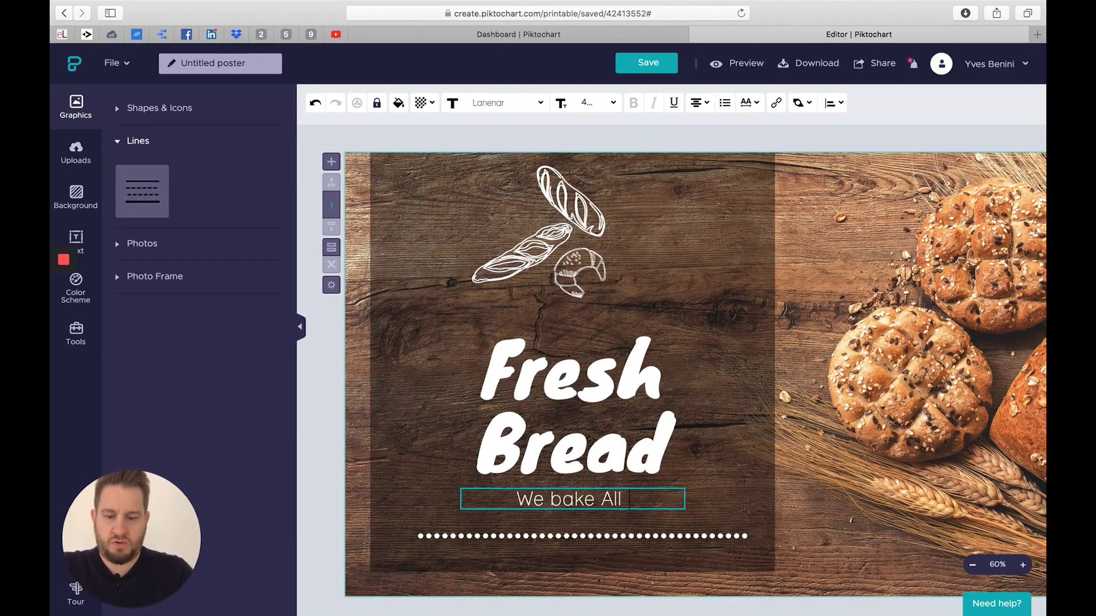
{"action": "type", "text": " Long!"}
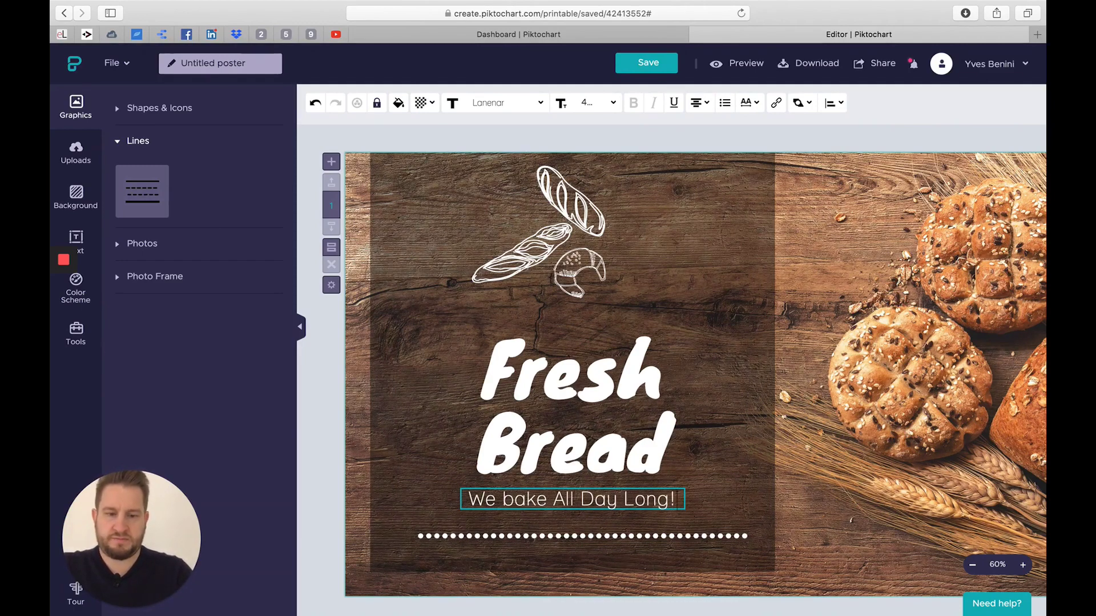
{"action": "left_click", "coordinate": [318, 446]}
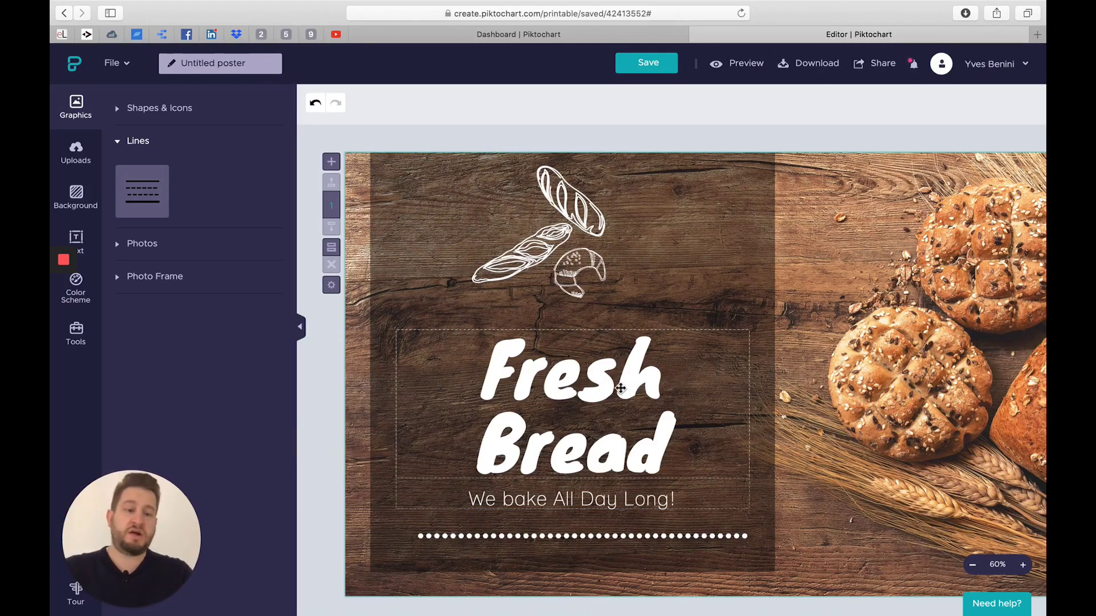
{"action": "left_click", "coordinate": [973, 566]}
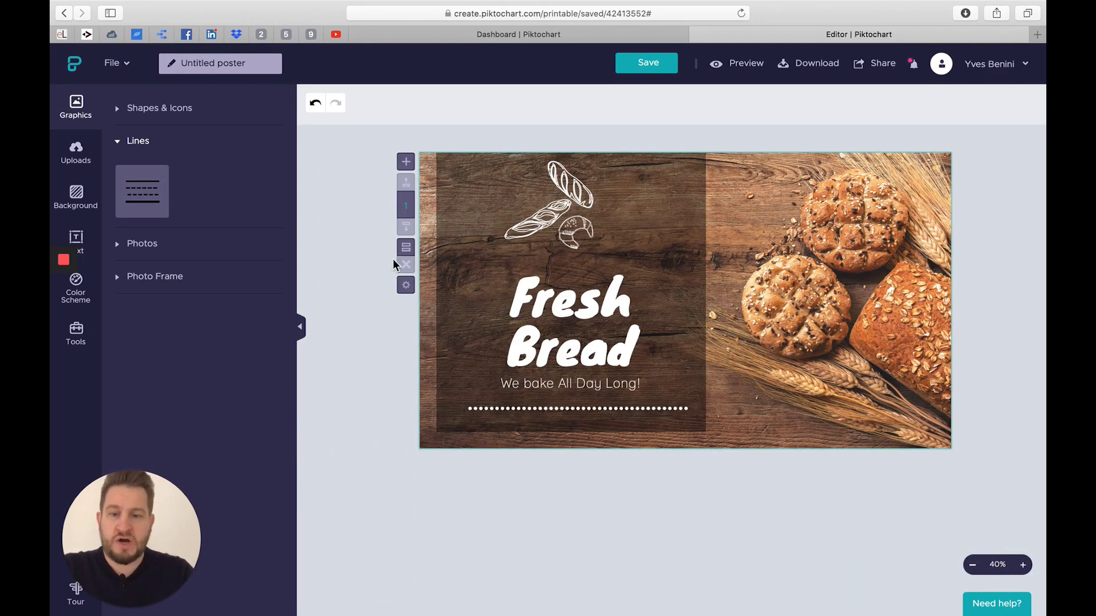
Duplicate the poster as a second slide and delete its croissant, baguettes and heading text
{"action": "left_click", "coordinate": [406, 251]}
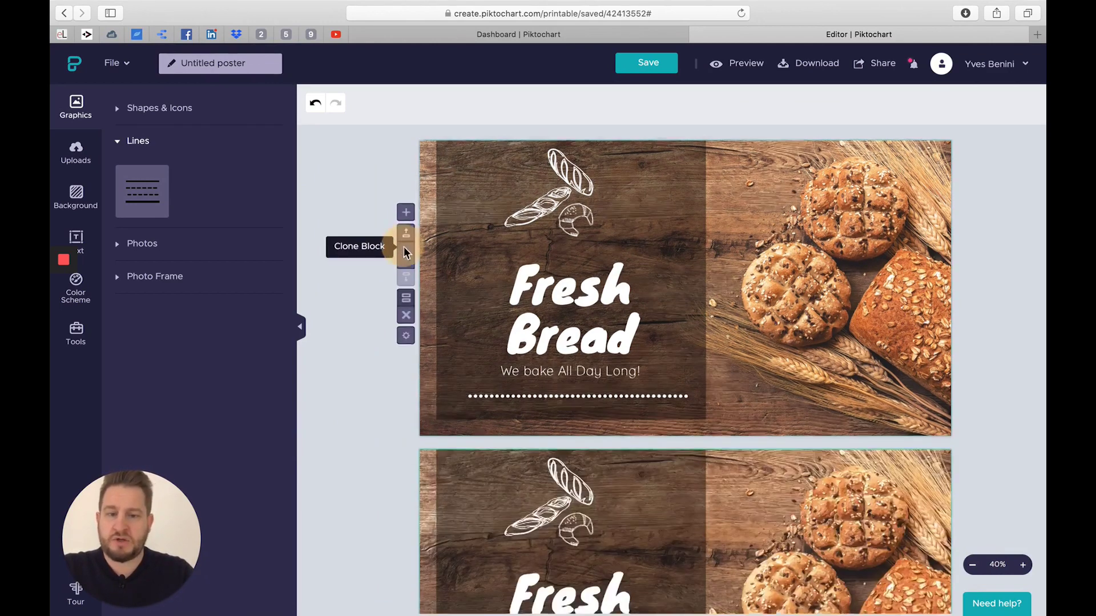
{"action": "left_click", "coordinate": [590, 410]}
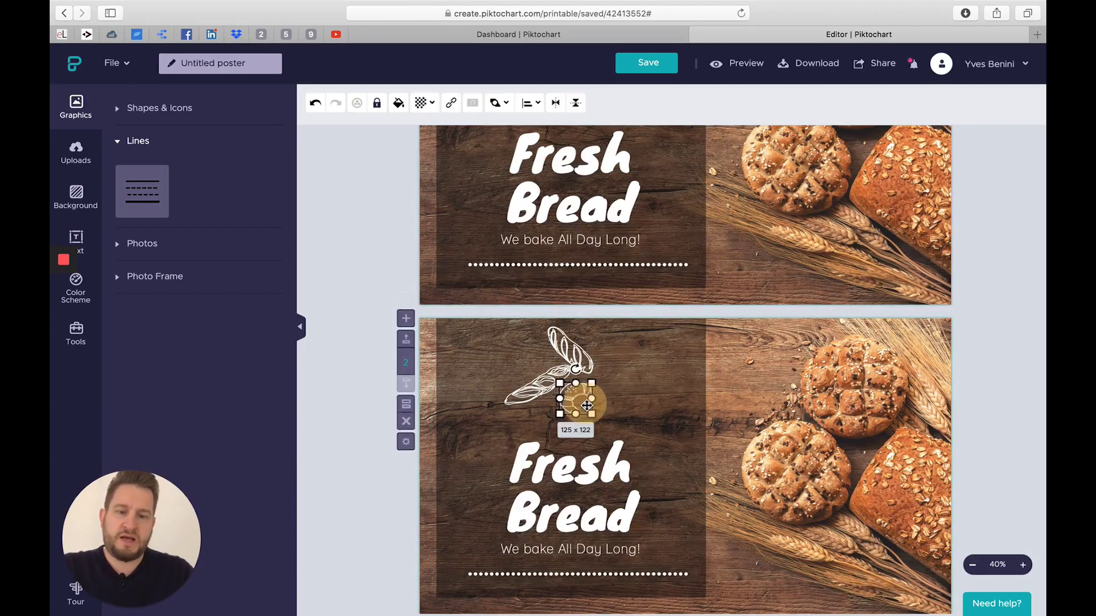
{"action": "key", "text": "Delete"}
{"action": "left_click", "coordinate": [543, 381]}
{"action": "key", "text": "Delete"}
{"action": "left_click", "coordinate": [572, 513]}
{"action": "key", "text": "Delete"}
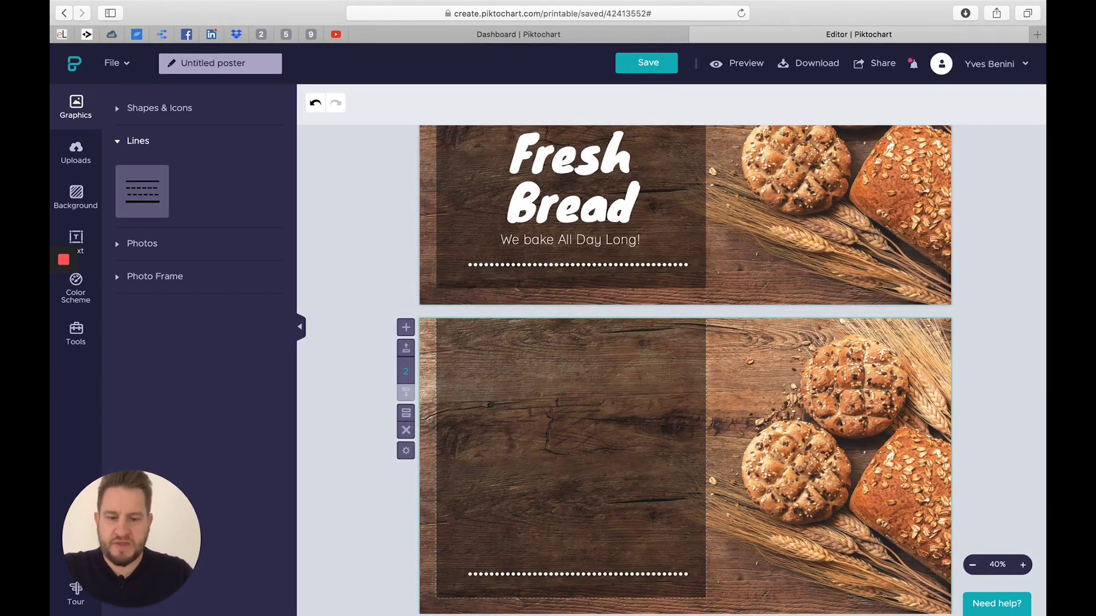
Restore the Fresh Bread text group, shrink it to 624 × 318 and centre it in the lower dark panel
{"action": "key", "text": "super+z"}
{"action": "left_click_drag", "start_coordinate": [691, 438], "coordinate": [621, 462]}
{"action": "left_click_drag", "start_coordinate": [525, 490], "coordinate": [557, 506]}
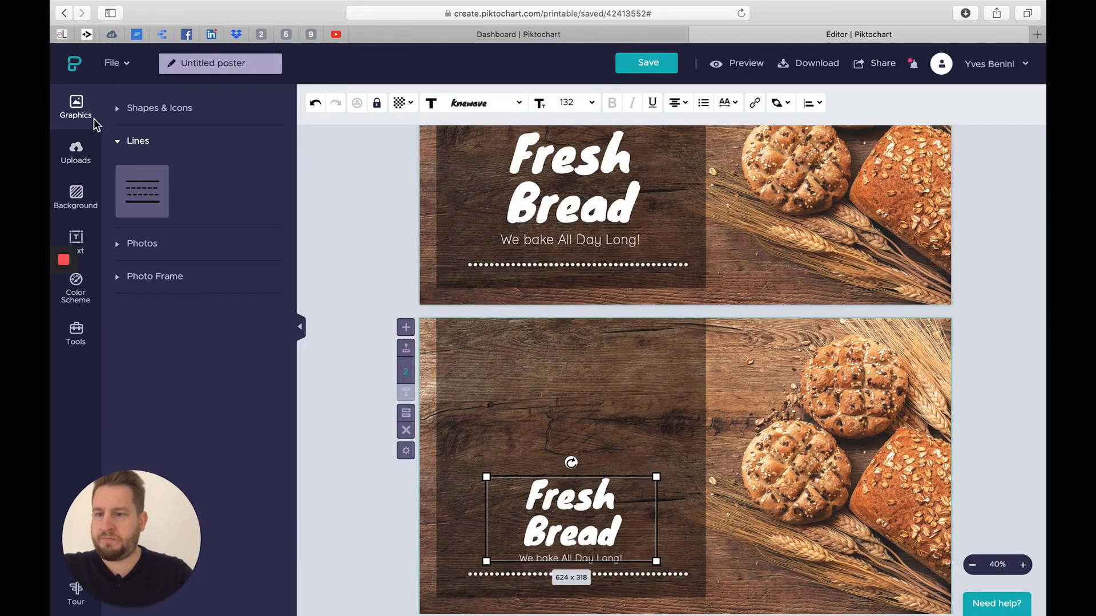
{"action": "left_click", "coordinate": [133, 139]}
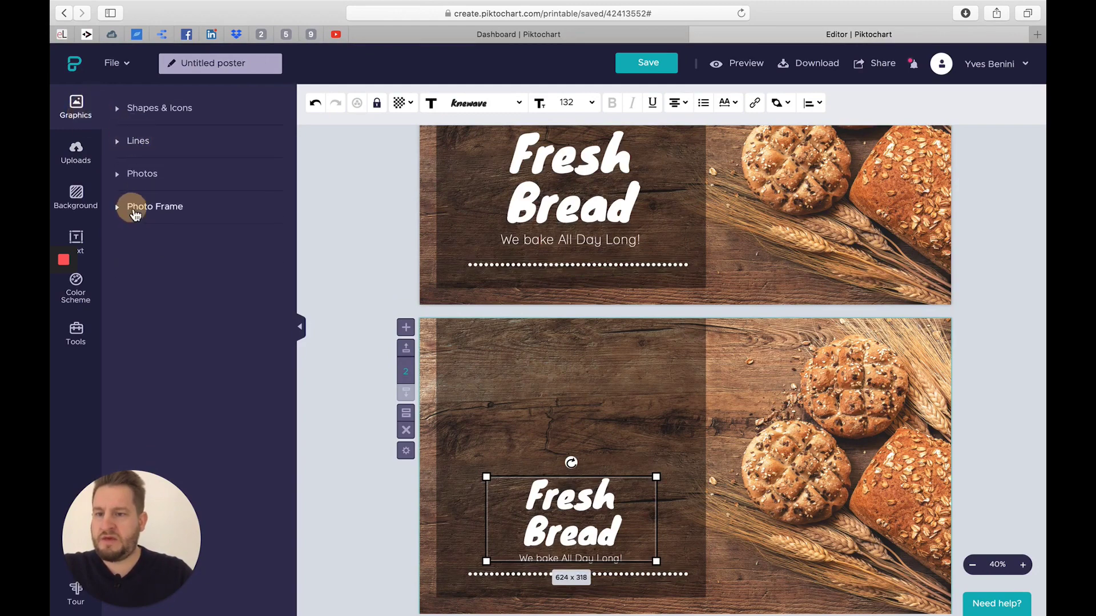
Scroll the Photo Frame collection down to the round portrait frames and drag one onto the second slide
{"action": "left_click", "coordinate": [135, 212]}
{"action": "scroll", "coordinate": [187, 401], "scroll_direction": "down", "scroll_amount": 10}
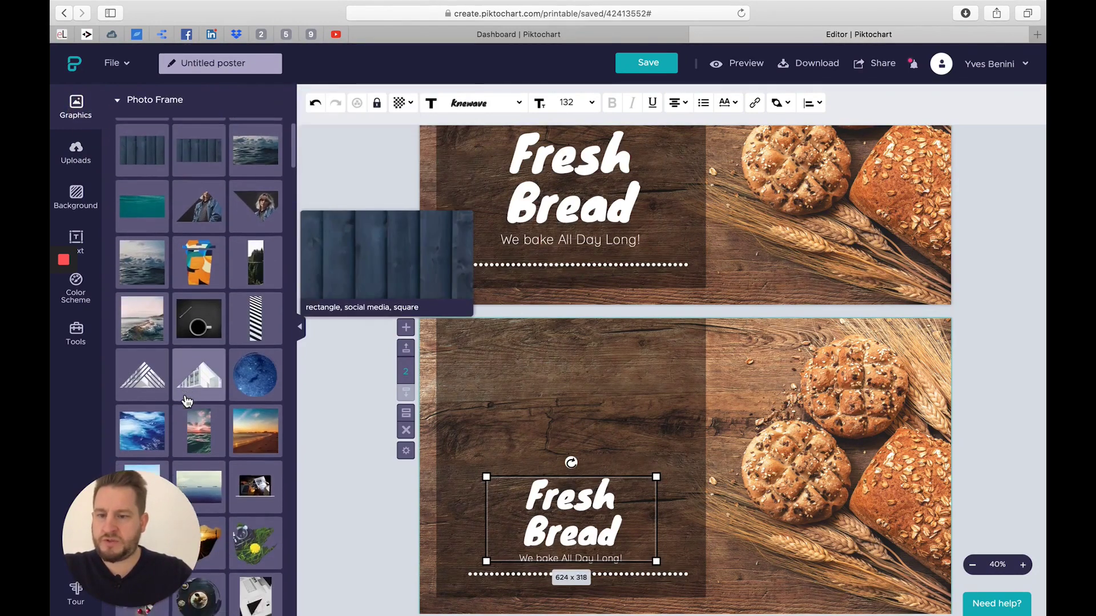
{"action": "scroll", "coordinate": [187, 401], "scroll_direction": "down", "scroll_amount": 5}
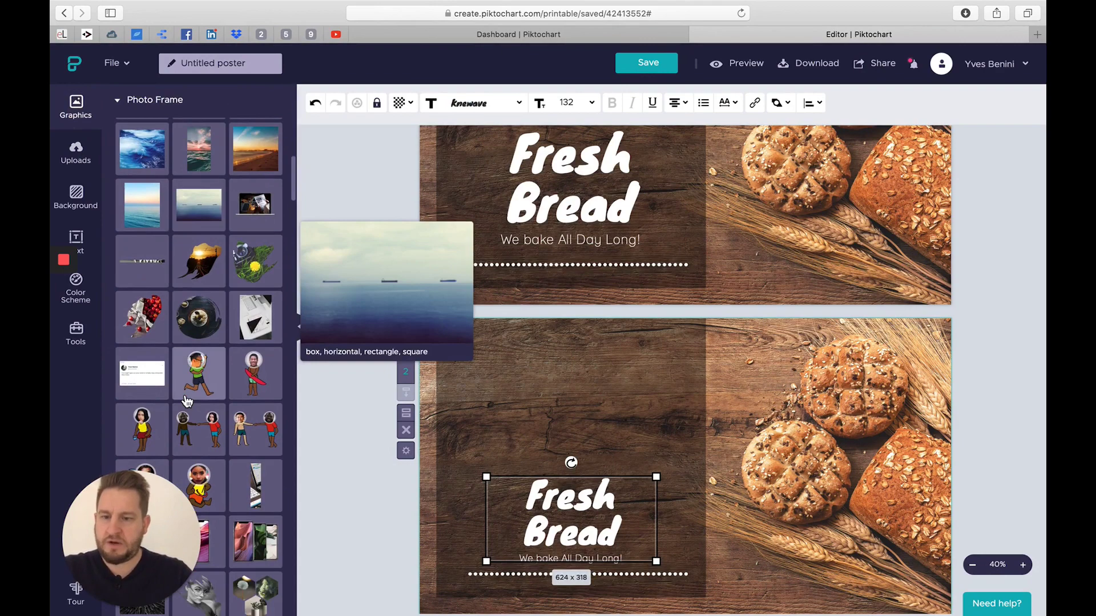
{"action": "scroll", "coordinate": [187, 401], "scroll_direction": "down", "scroll_amount": 4}
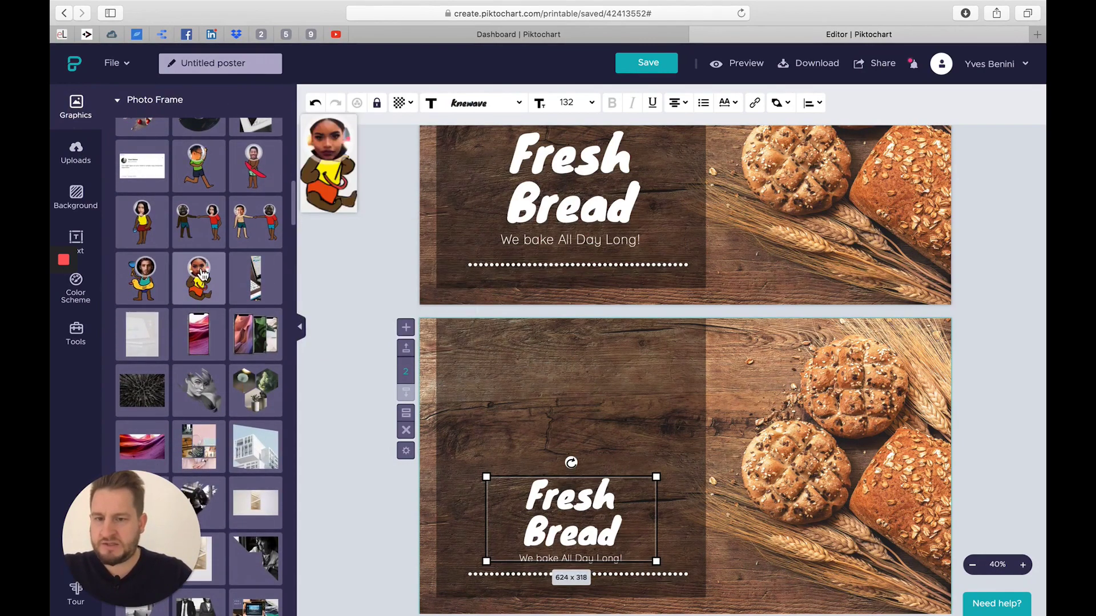
{"action": "scroll", "coordinate": [216, 400], "scroll_direction": "down", "scroll_amount": 15}
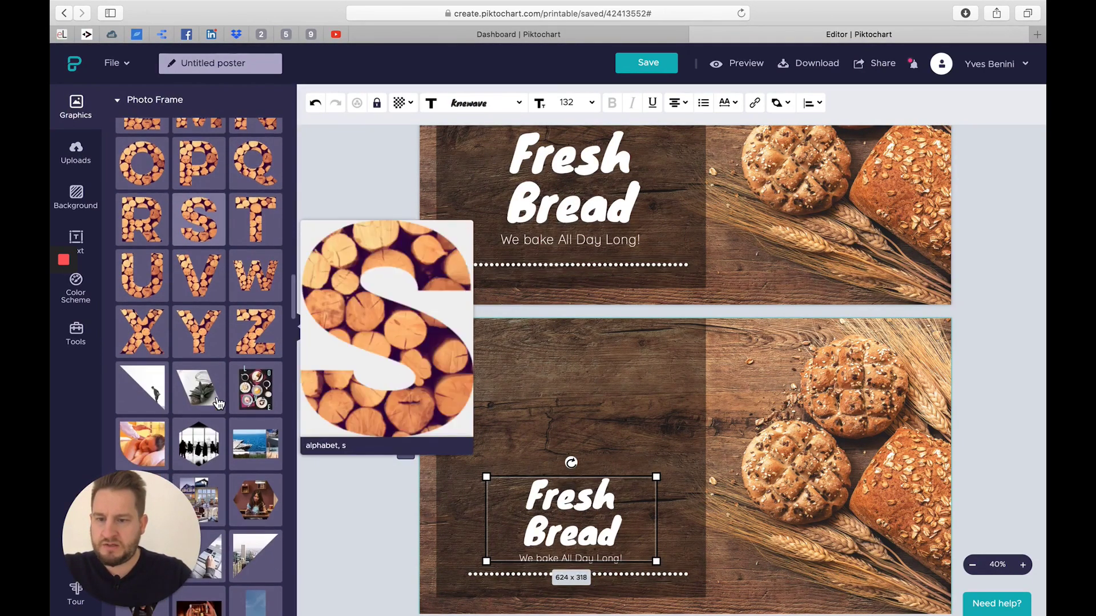
{"action": "scroll", "coordinate": [215, 408], "scroll_direction": "down", "scroll_amount": 6}
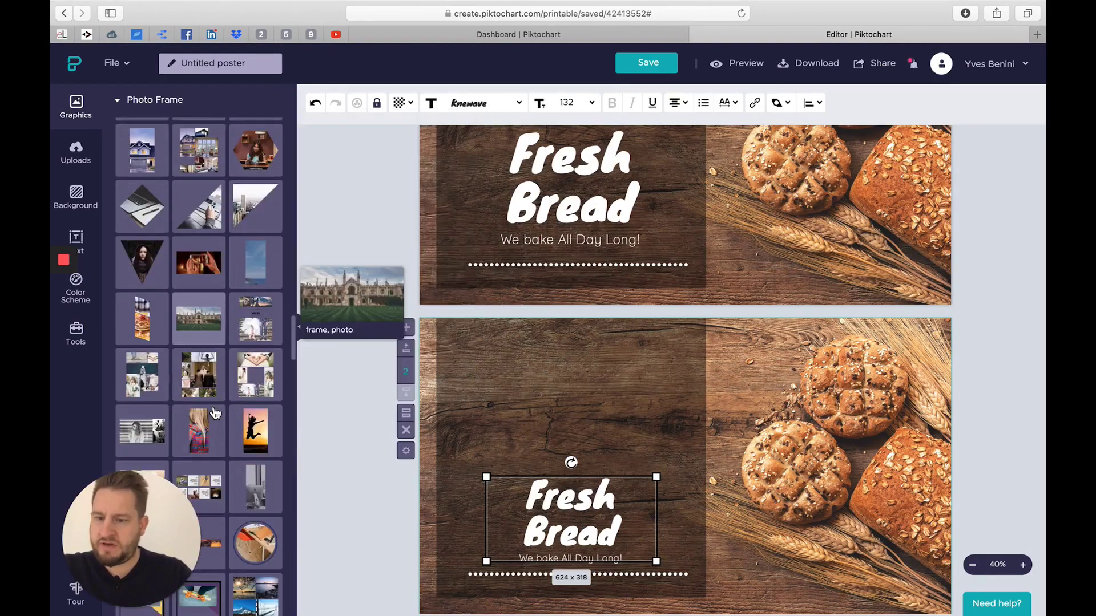
{"action": "scroll", "coordinate": [215, 412], "scroll_direction": "down", "scroll_amount": 10}
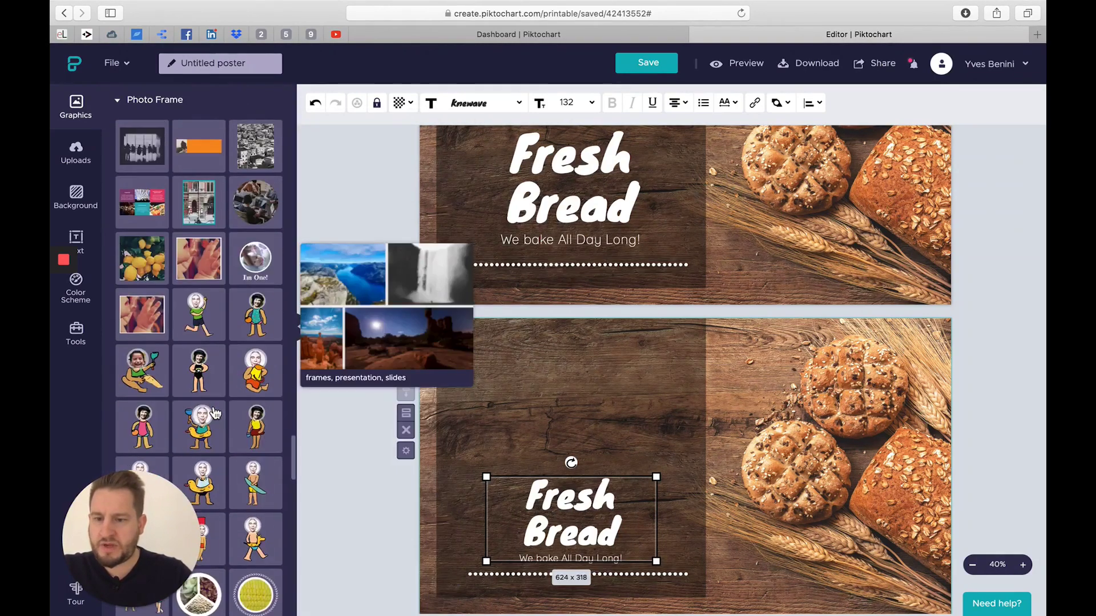
{"action": "scroll", "coordinate": [215, 412], "scroll_direction": "down", "scroll_amount": 10}
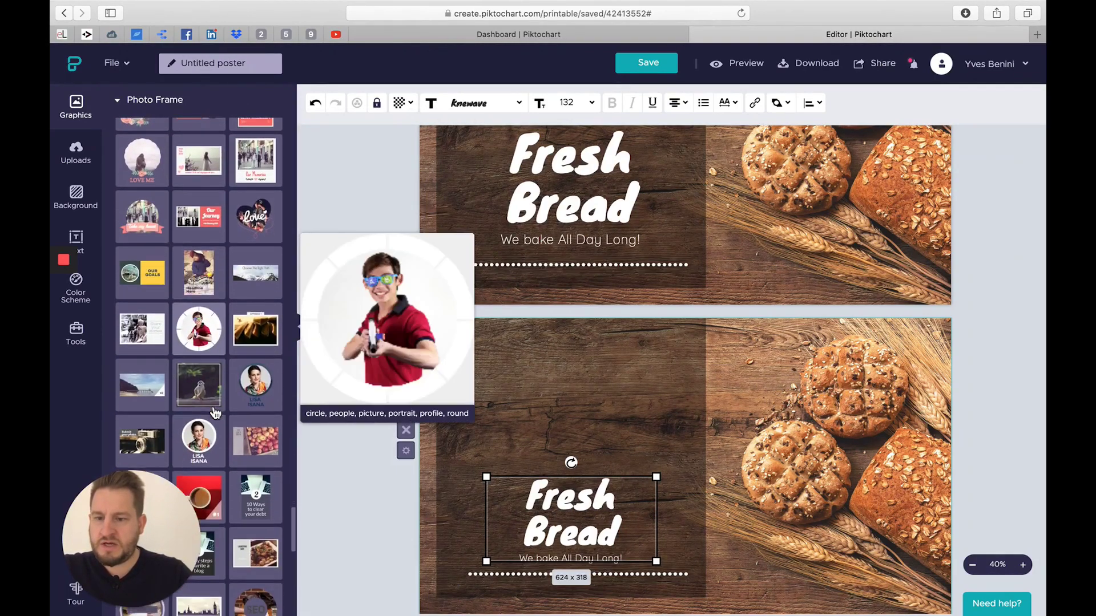
{"action": "scroll", "coordinate": [215, 412], "scroll_direction": "down", "scroll_amount": 1}
{"action": "left_click_drag", "start_coordinate": [200, 421], "coordinate": [598, 419]}
Resize the round frame to 762 × 944 and centre it above the Fresh Bread title
{"action": "left_click_drag", "start_coordinate": [627, 379], "coordinate": [802, 228]}
{"action": "left_click_drag", "start_coordinate": [758, 334], "coordinate": [646, 465]}
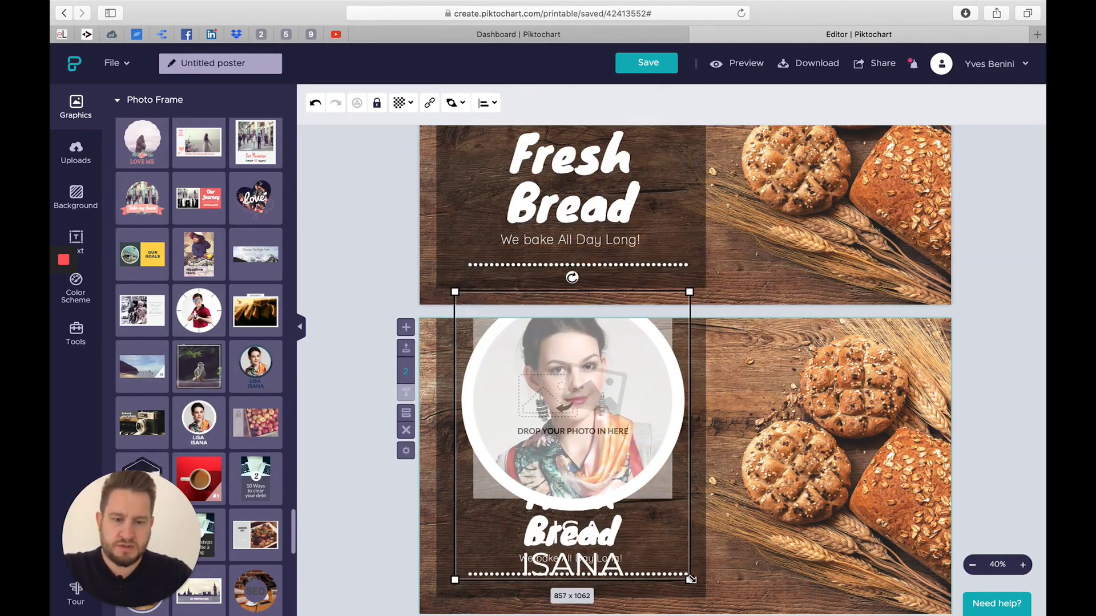
{"action": "left_click_drag", "start_coordinate": [691, 580], "coordinate": [666, 538]}
{"action": "left_click_drag", "start_coordinate": [609, 461], "coordinate": [619, 455]}
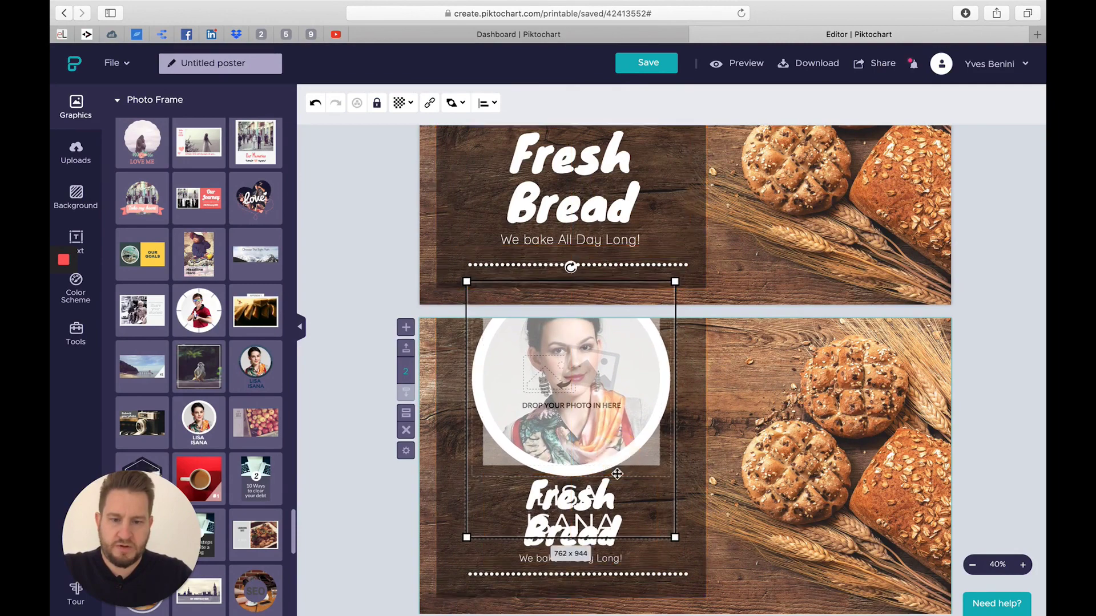
Delete the frame's sample name caption
{"action": "double_click", "coordinate": [610, 496]}
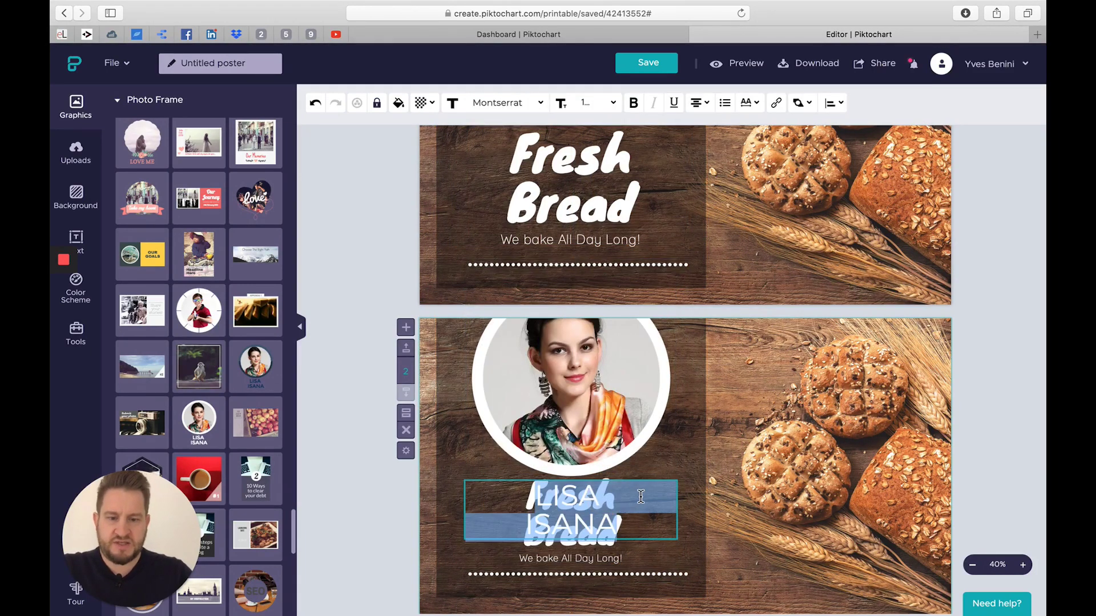
{"action": "type", "text": "Fresh Bread"}
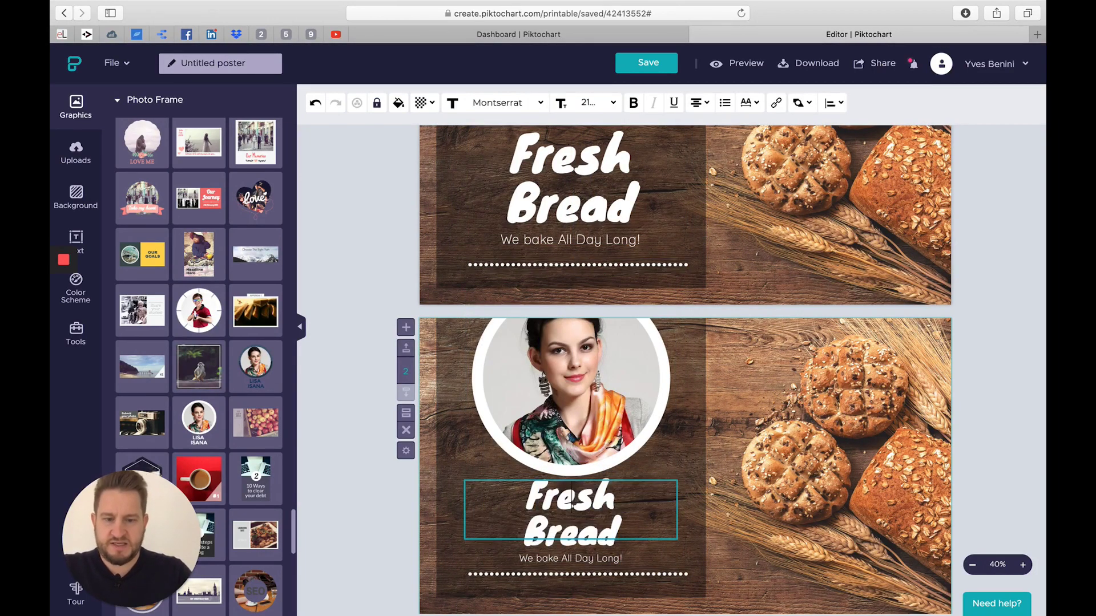
{"action": "left_click", "coordinate": [387, 518]}
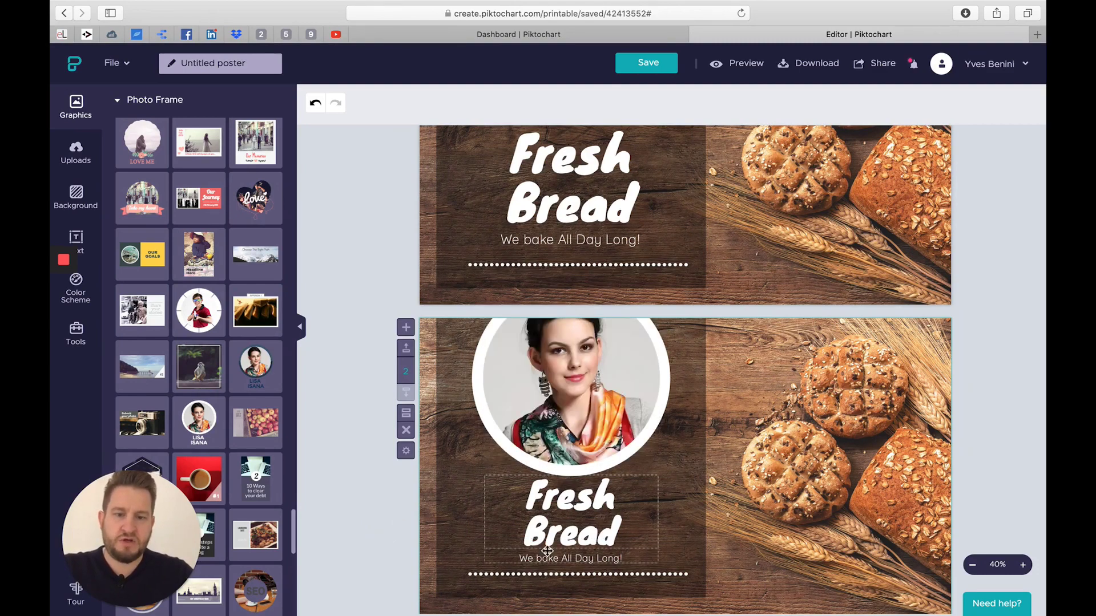
{"action": "left_click", "coordinate": [143, 96]}
Search the stock Photos for "bread" in place of the bakery term
{"action": "left_click", "coordinate": [145, 175]}
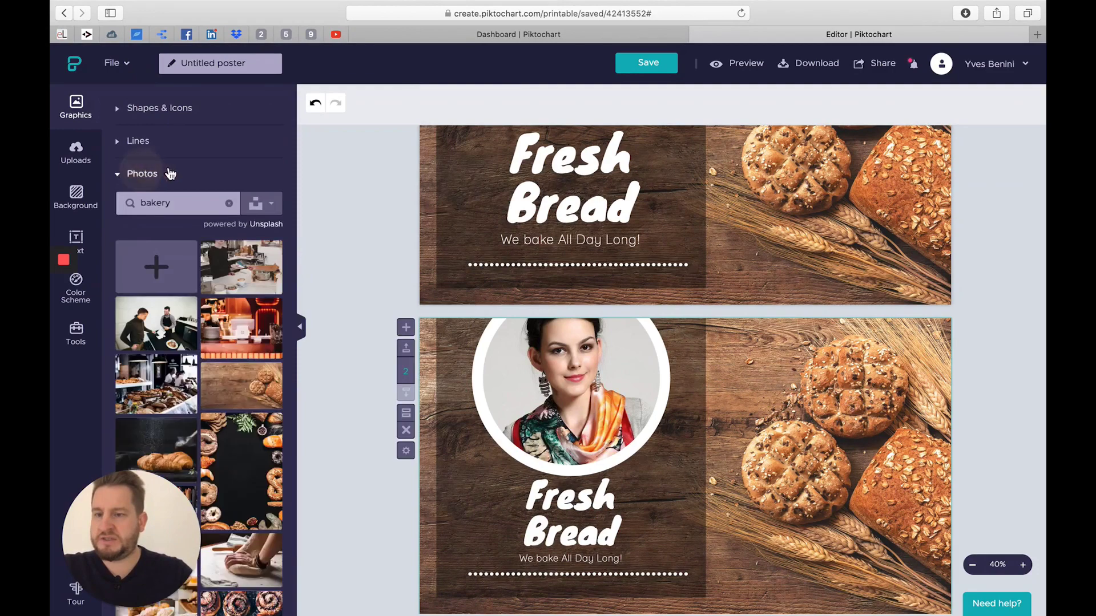
{"action": "double_click", "coordinate": [176, 128]}
{"action": "type", "text": "bread"}
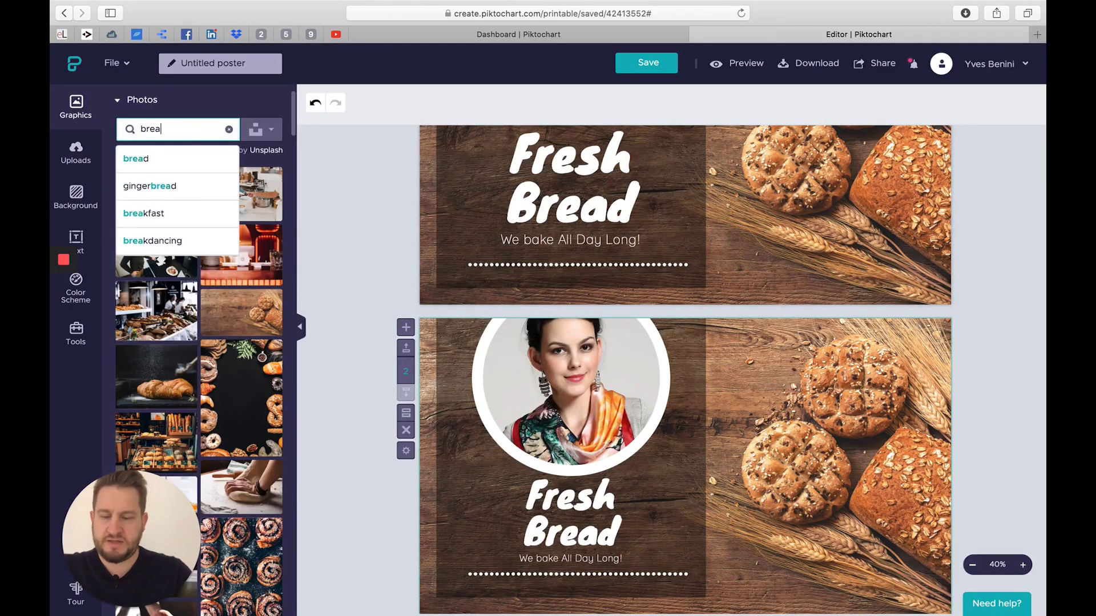
{"action": "key", "text": "Return"}
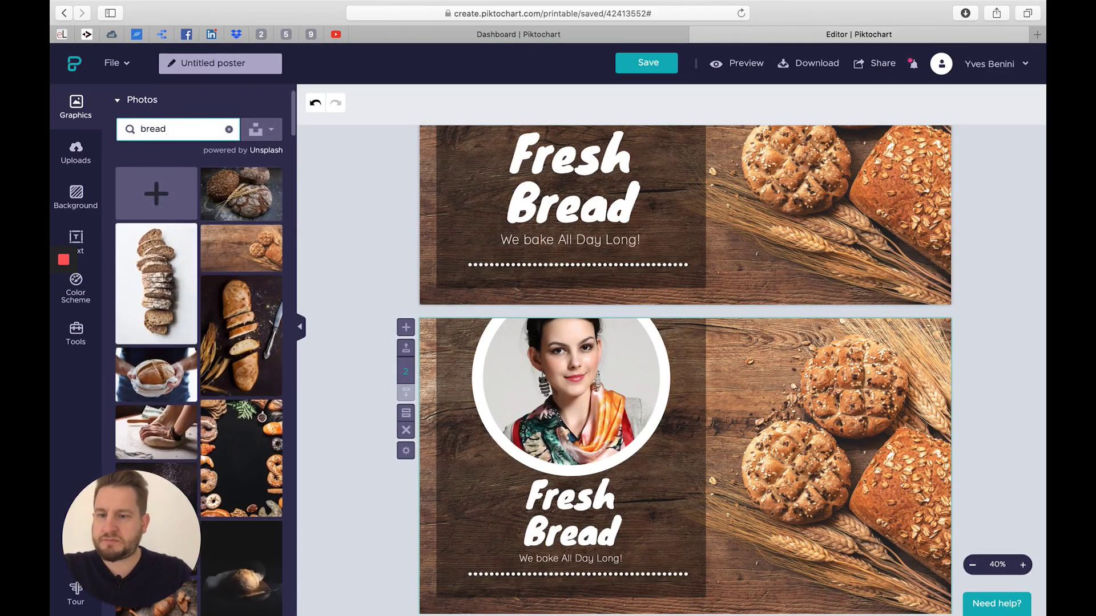
Fill the round frame with the sliced-bread photo, enlarged and repositioned, and confirm the crop
{"action": "mouse_move", "coordinate": [216, 315]}
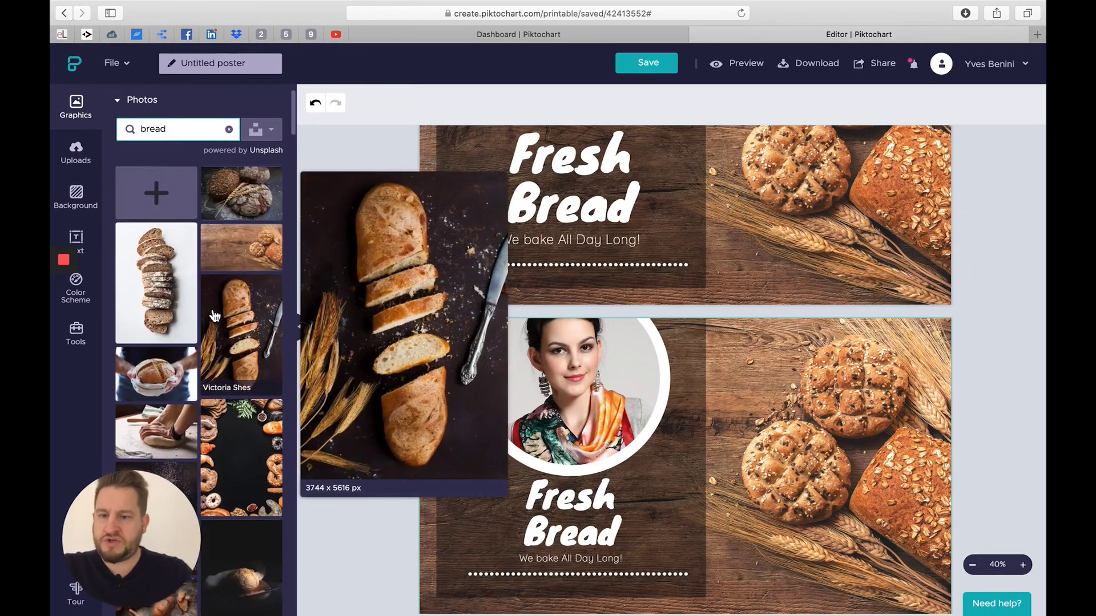
{"action": "scroll", "coordinate": [155, 400], "scroll_direction": "up", "scroll_amount": 1}
{"action": "mouse_move", "coordinate": [155, 403]}
{"action": "mouse_move", "coordinate": [159, 350]}
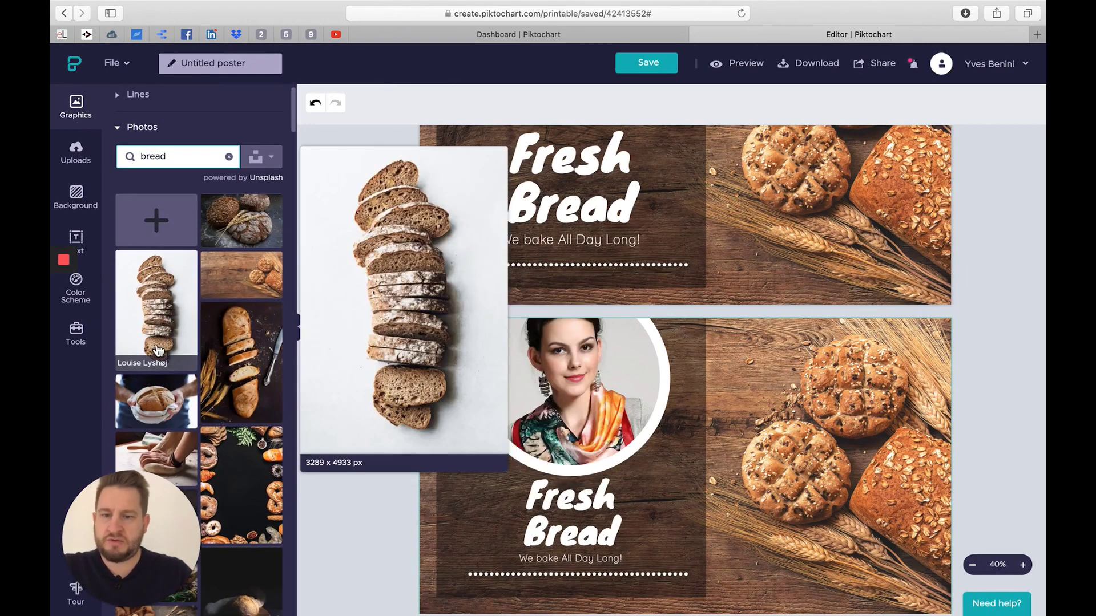
{"action": "left_click_drag", "start_coordinate": [145, 306], "coordinate": [614, 396]}
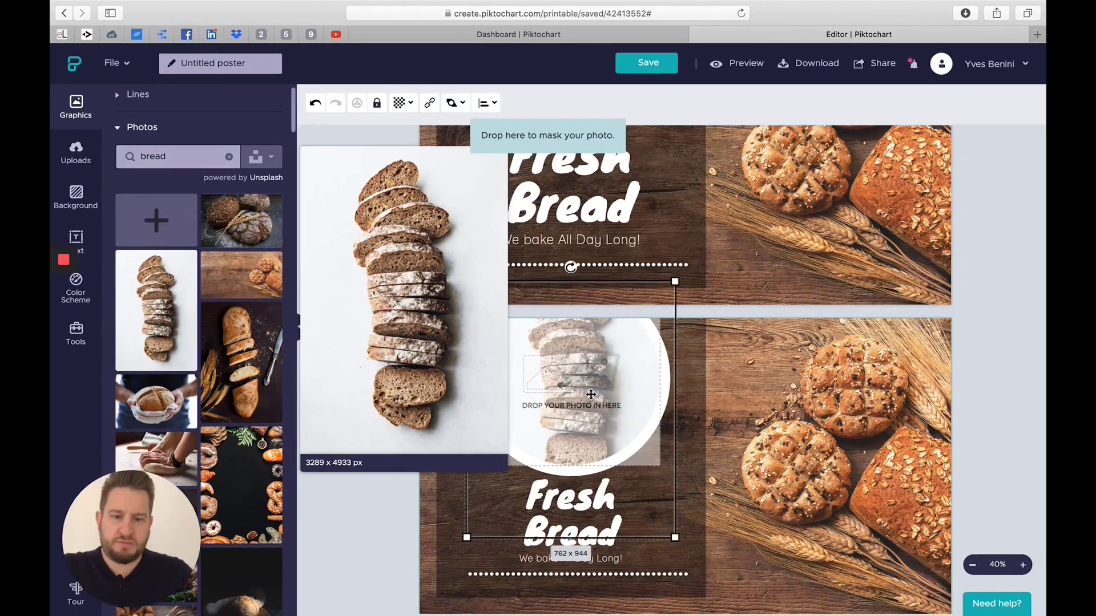
{"action": "left_click_drag", "start_coordinate": [590, 394], "coordinate": [591, 413]}
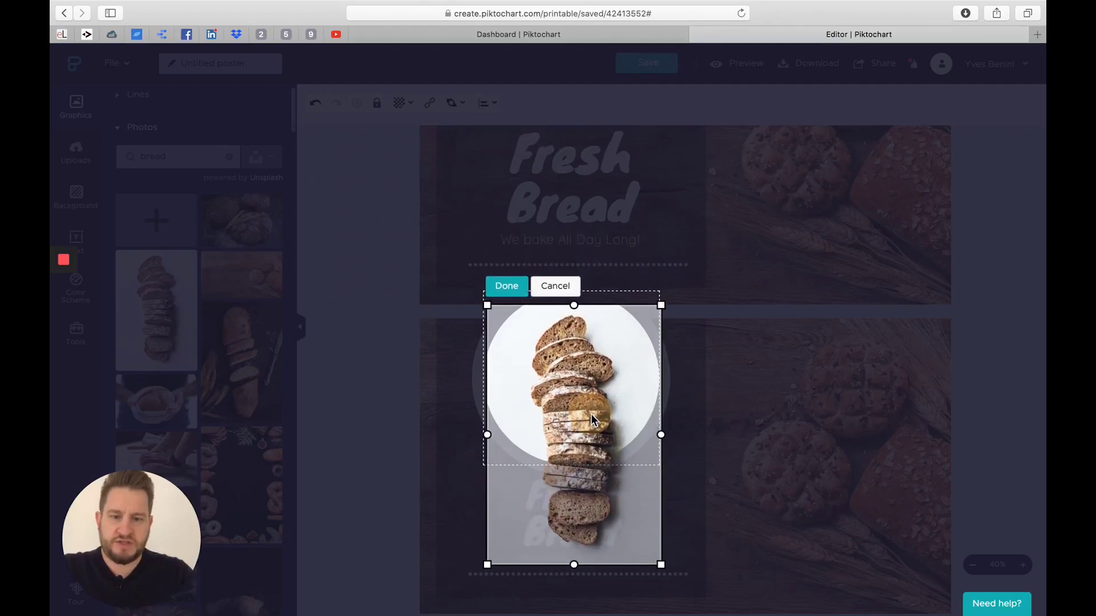
{"action": "left_click_drag", "start_coordinate": [661, 305], "coordinate": [699, 244]}
{"action": "left_click_drag", "start_coordinate": [616, 334], "coordinate": [570, 402]}
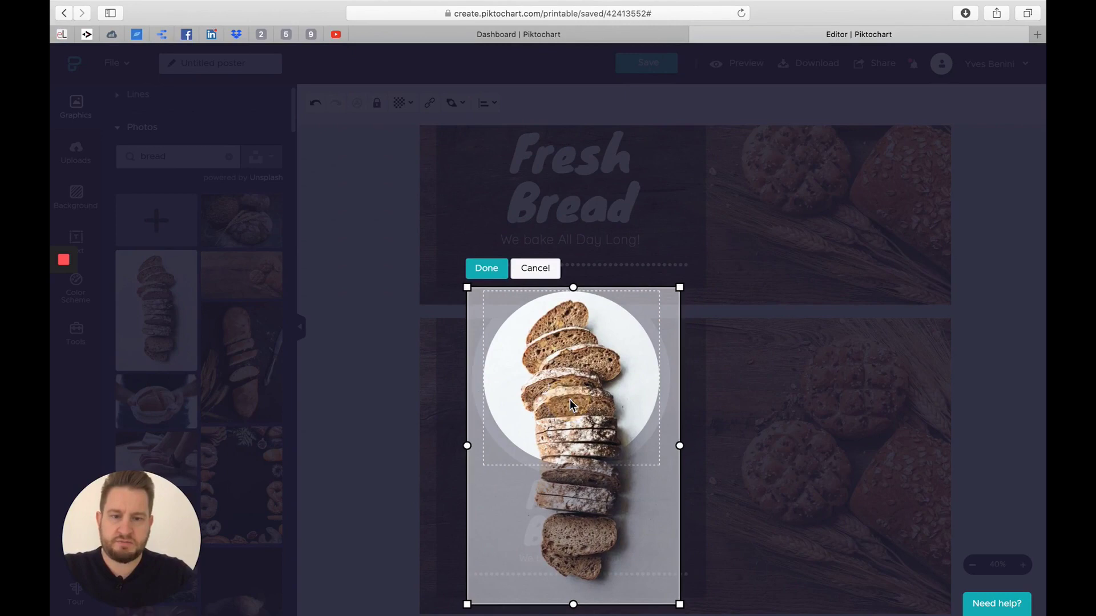
{"action": "left_click", "coordinate": [491, 279]}
Change the lower title from Fresh Bread to "Brown bread"
{"action": "left_click", "coordinate": [298, 400]}
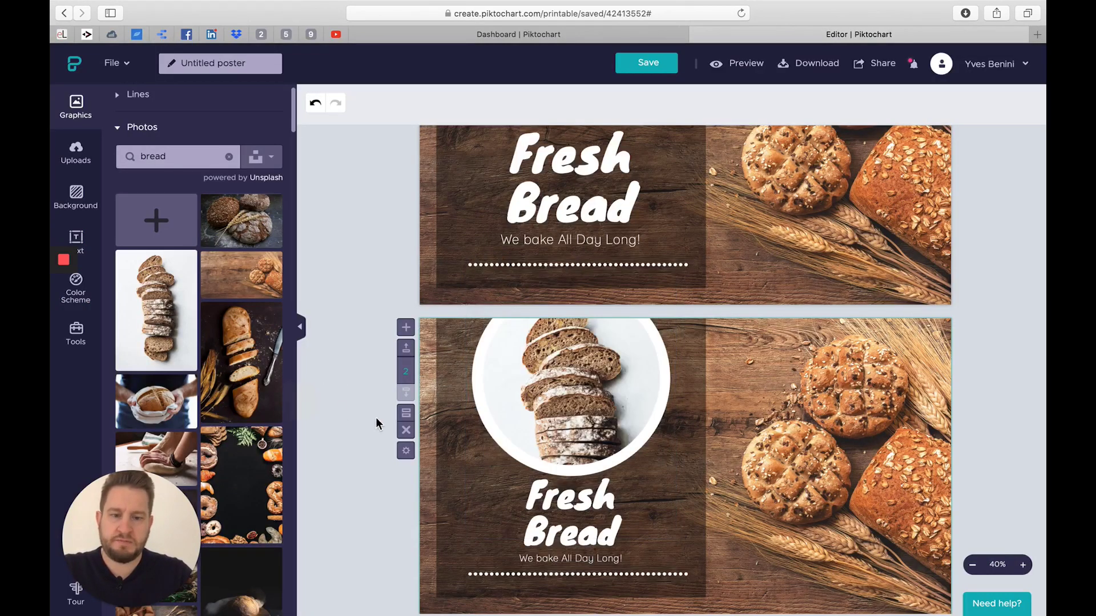
{"action": "left_click", "coordinate": [583, 504]}
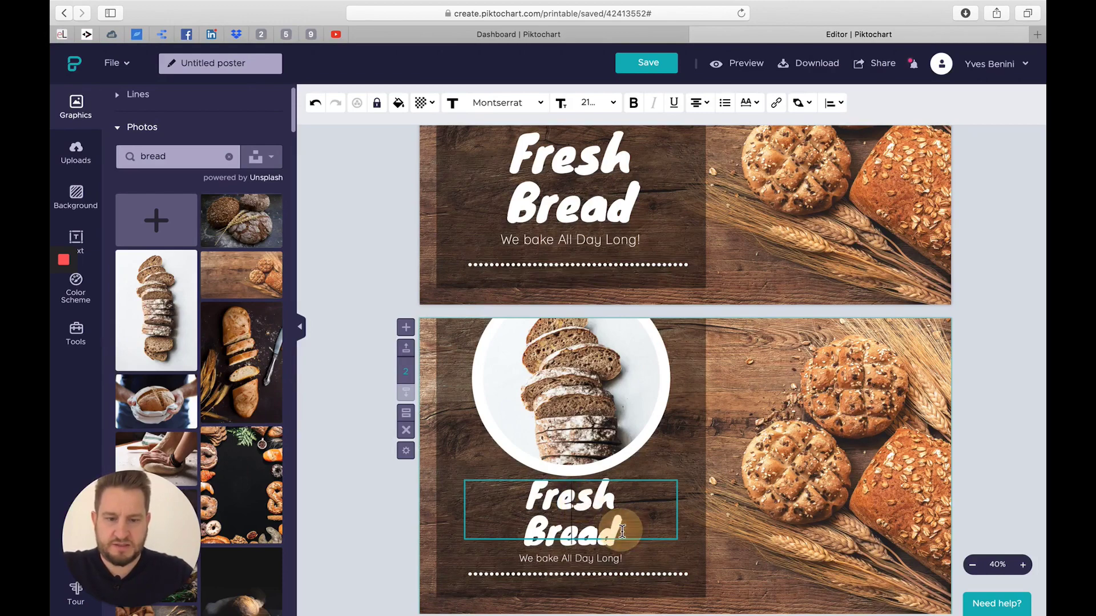
{"action": "left_click", "coordinate": [371, 534]}
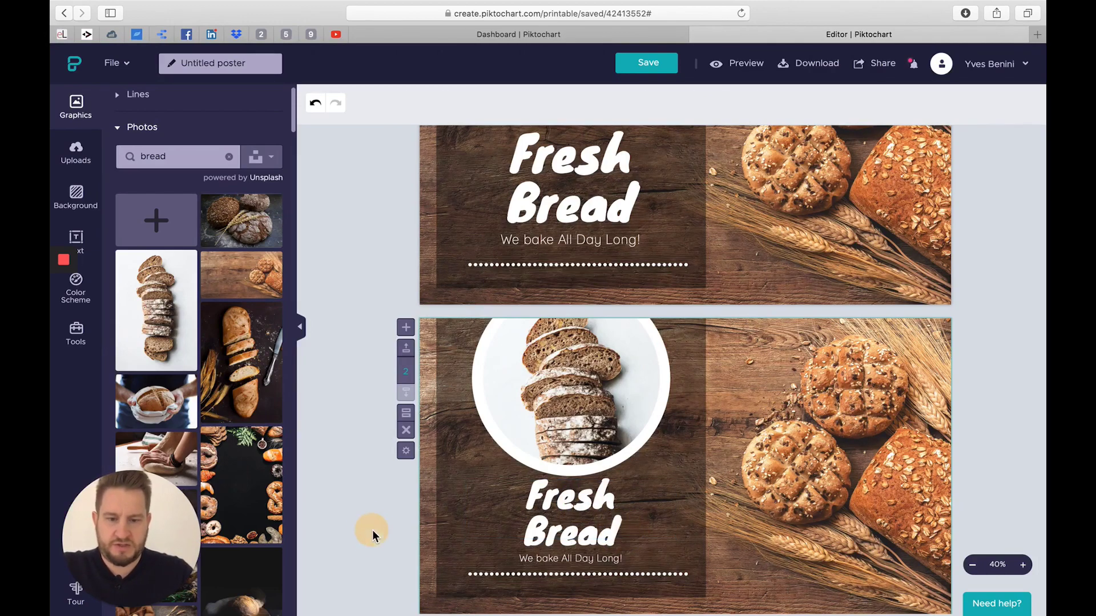
{"action": "left_click", "coordinate": [539, 557]}
{"action": "left_click", "coordinate": [619, 404]}
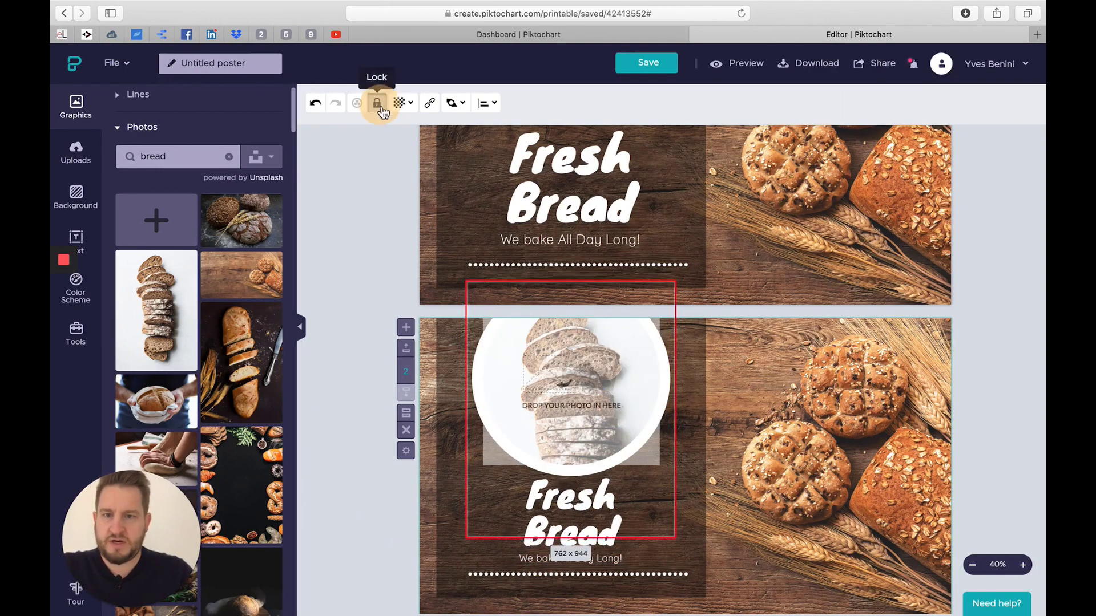
{"action": "left_click", "coordinate": [342, 355]}
{"action": "left_click", "coordinate": [570, 514]}
{"action": "double_click", "coordinate": [573, 534]}
{"action": "left_click", "coordinate": [592, 505]}
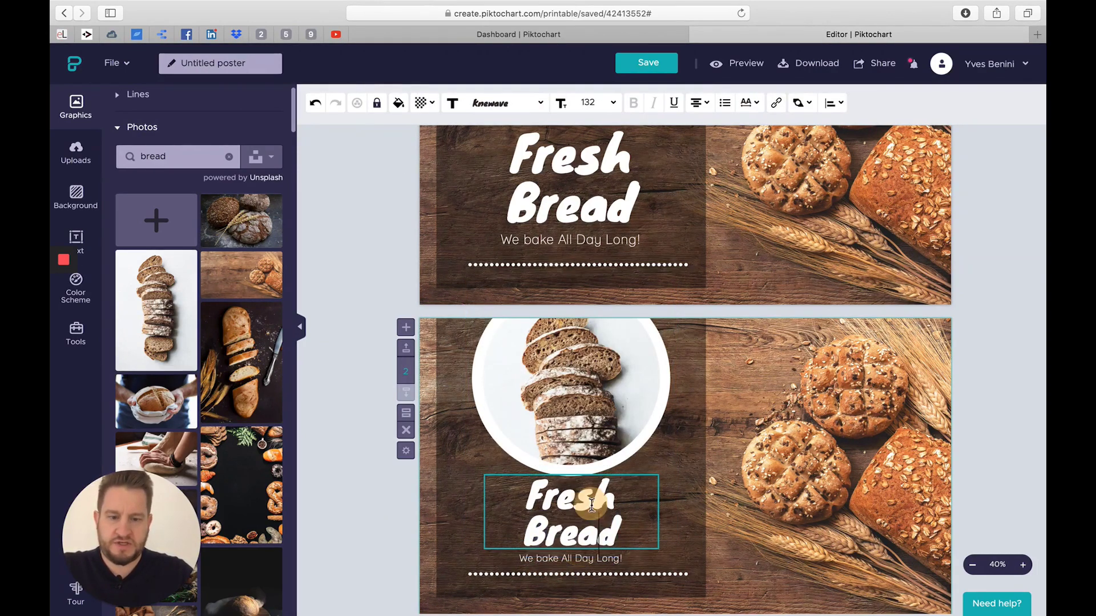
{"action": "triple_click", "coordinate": [592, 506]}
{"action": "type", "text": "Broiw"}
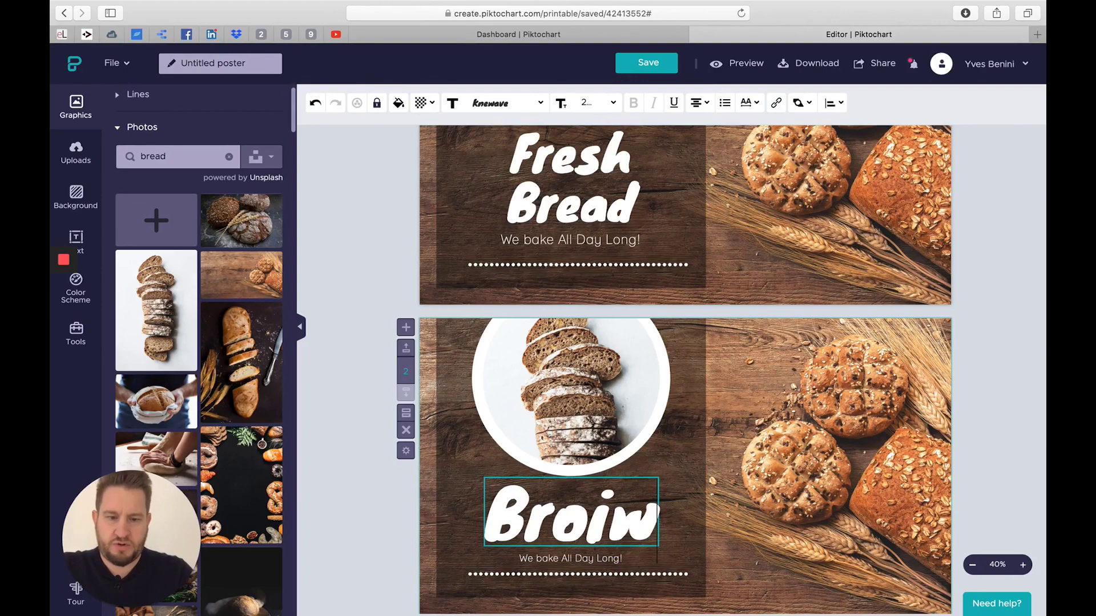
{"action": "key", "text": "BackSpace"}
{"action": "key", "text": "BackSpace"}
{"action": "type", "text": "wn"}
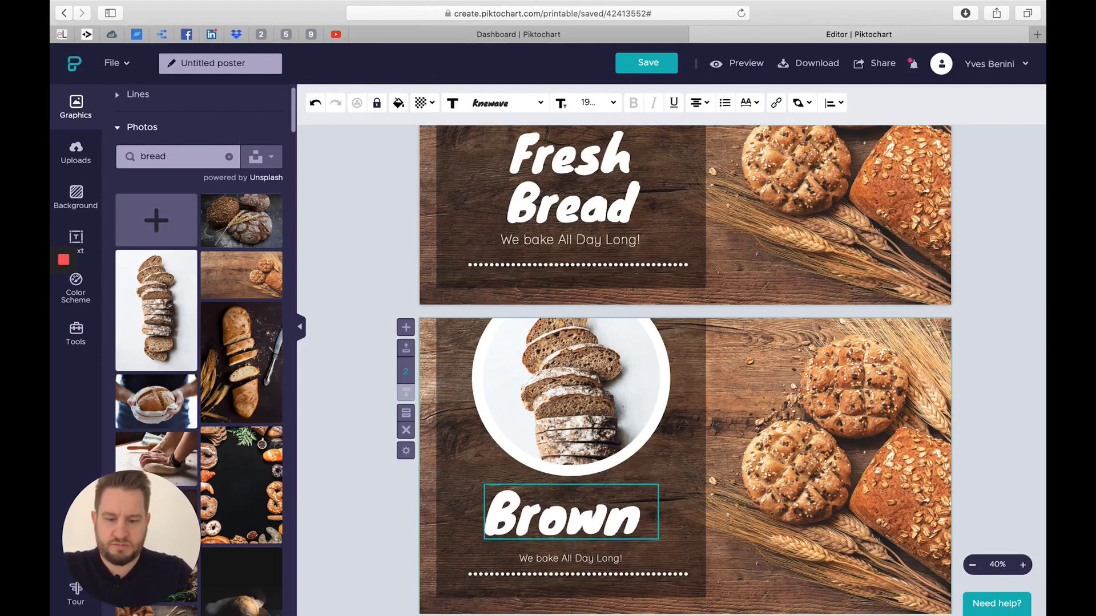
{"action": "type", "text": " brea"}
{"action": "key", "text": "BackSpace"}
{"action": "type", "text": "ead"}
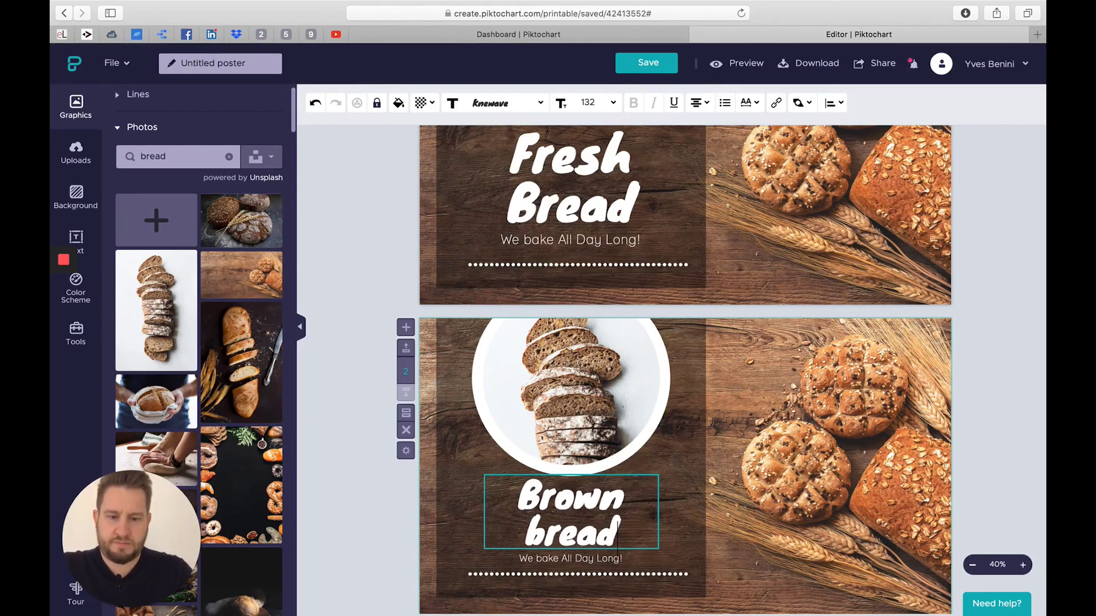
{"action": "left_click", "coordinate": [611, 562]}
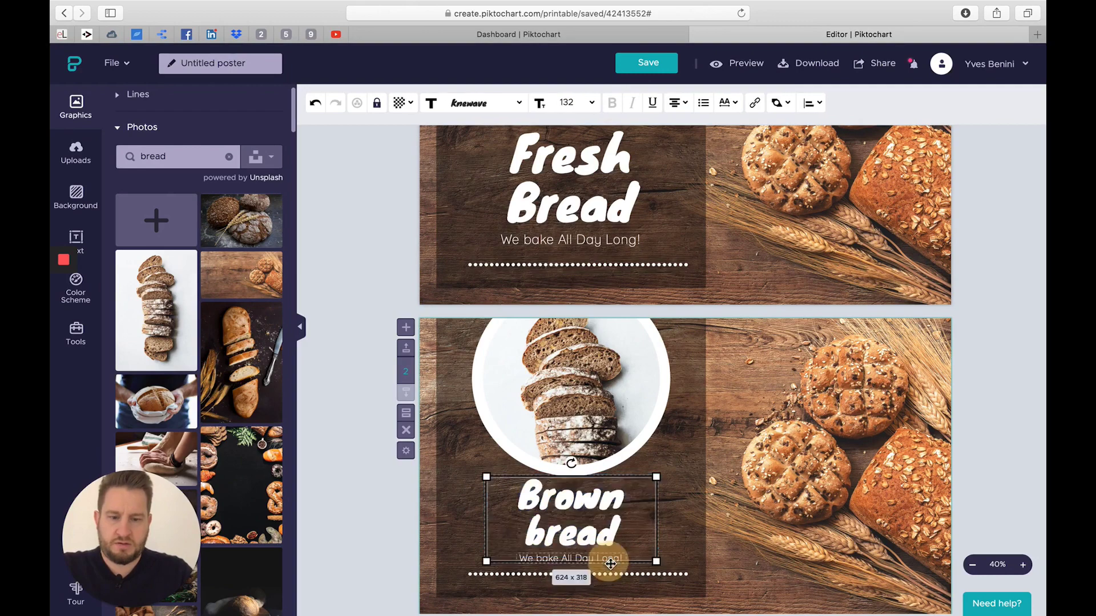
Rewrite the subtitle beneath it as "Very Healthy for you!"
{"action": "left_click", "coordinate": [611, 562]}
{"action": "double_click", "coordinate": [617, 561]}
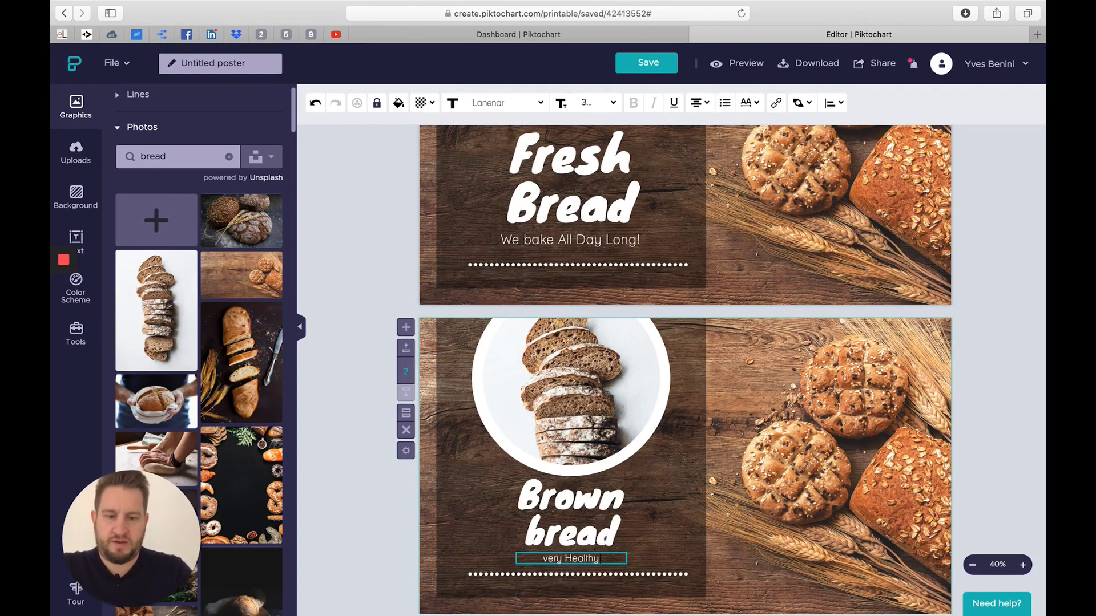
{"action": "type", "text": "!"}
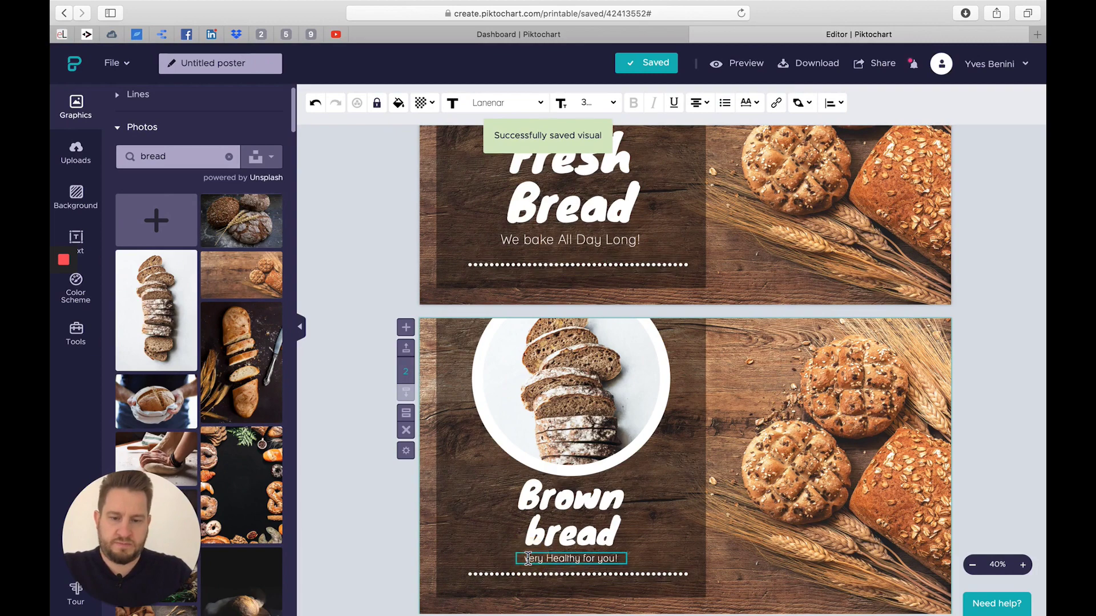
{"action": "key", "text": "Home"}
{"action": "left_click", "coordinate": [400, 512]}
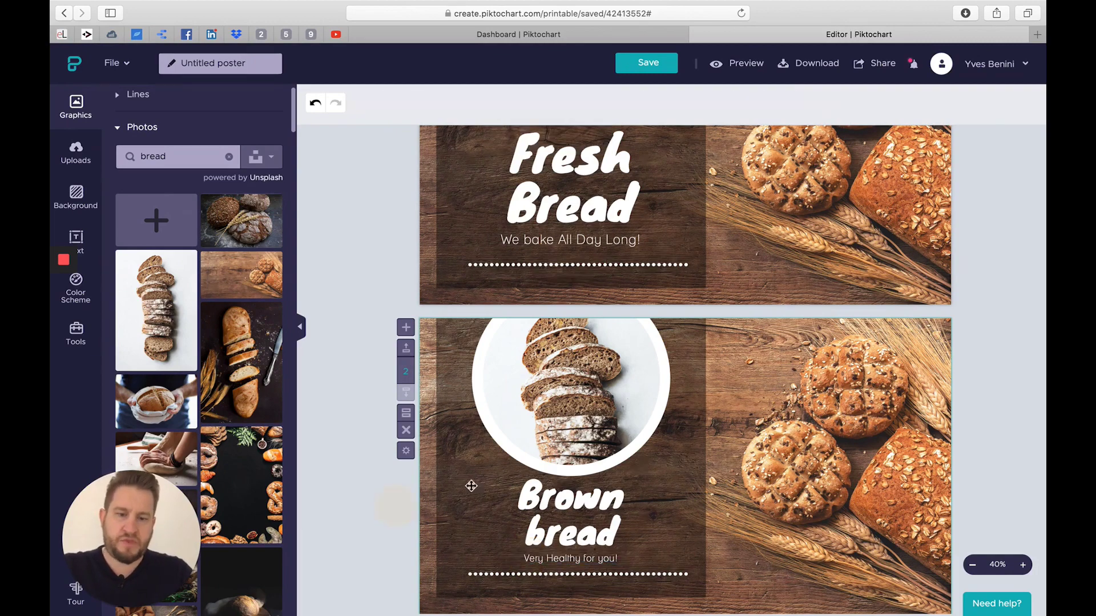
Enlarge the Brown bread heading and shift it slightly left
{"action": "left_click", "coordinate": [600, 529]}
{"action": "left_click", "coordinate": [607, 555]}
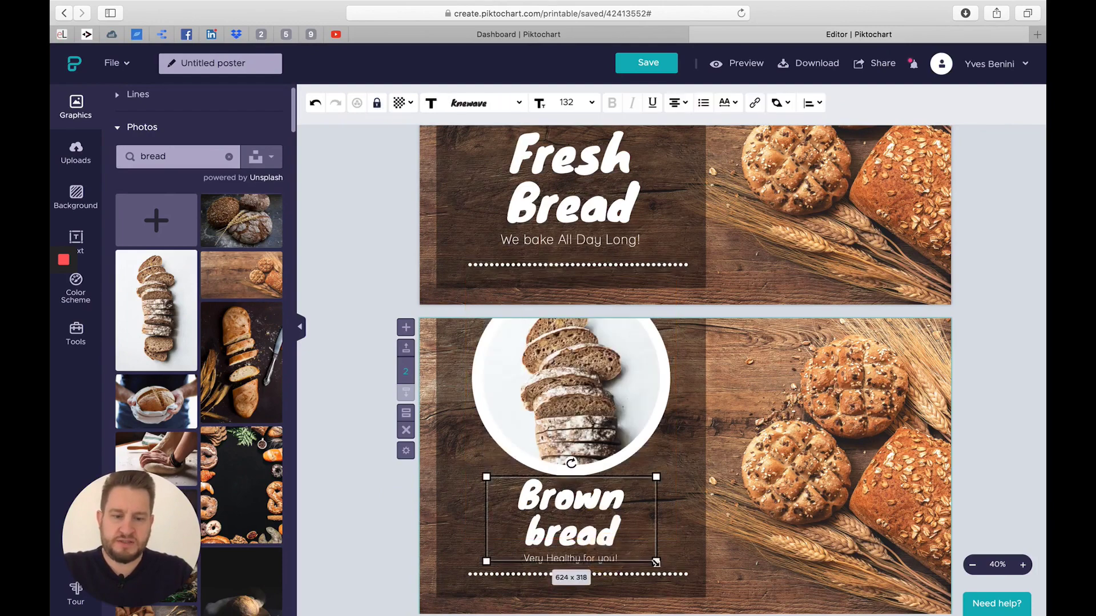
{"action": "left_click_drag", "start_coordinate": [656, 562], "coordinate": [691, 577]}
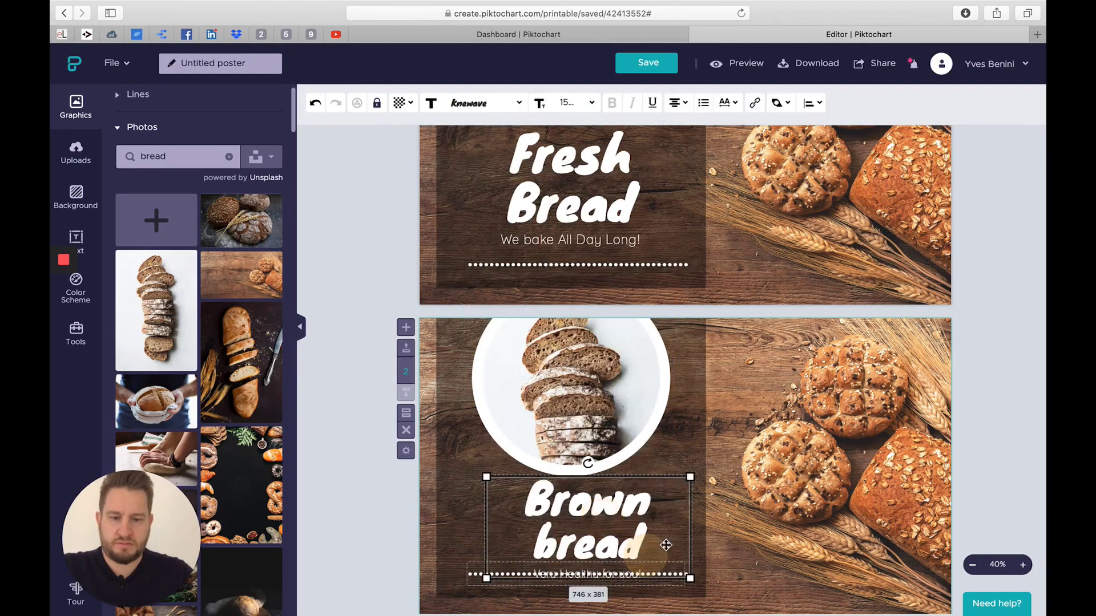
{"action": "key", "text": "Left"}
{"action": "key", "text": "Left"}
{"action": "key", "text": "Left"}
{"action": "key", "text": "Left"}
{"action": "key", "text": "Left"}
{"action": "key", "text": "Left"}
{"action": "key", "text": "Left"}
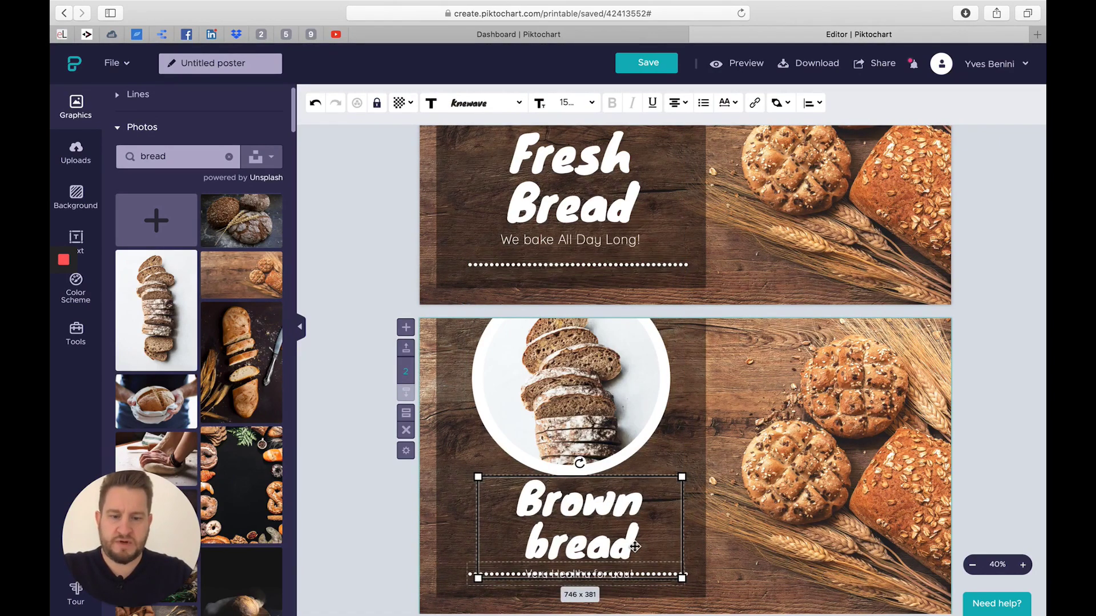
{"action": "left_click_drag", "start_coordinate": [635, 547], "coordinate": [627, 547]}
Move the dotted divider line down below the subtitle
{"action": "left_click", "coordinate": [744, 608]}
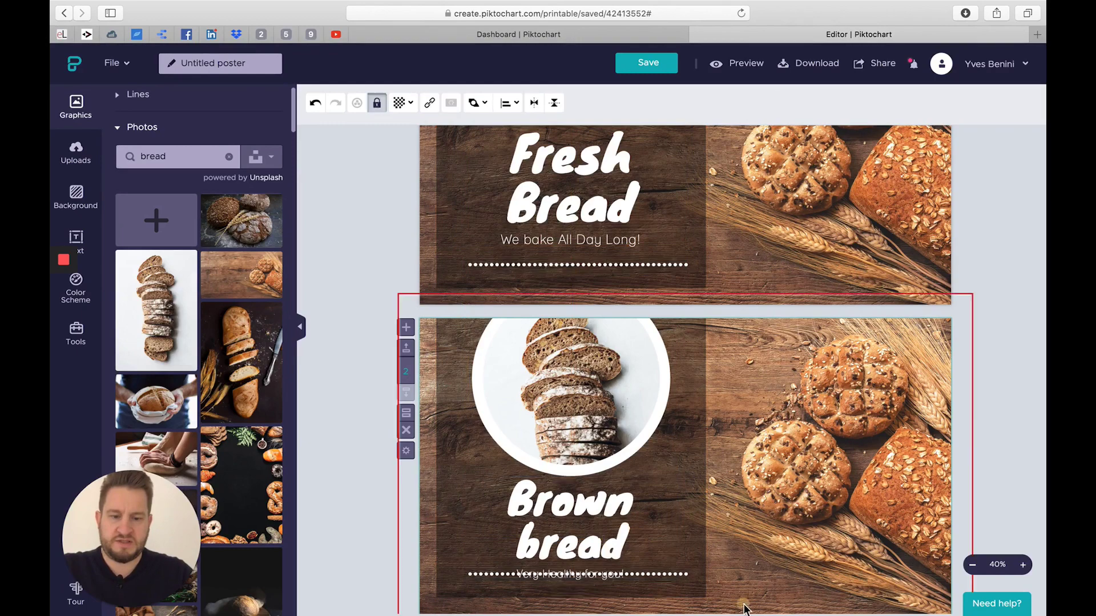
{"action": "left_click_drag", "start_coordinate": [683, 573], "coordinate": [682, 585]}
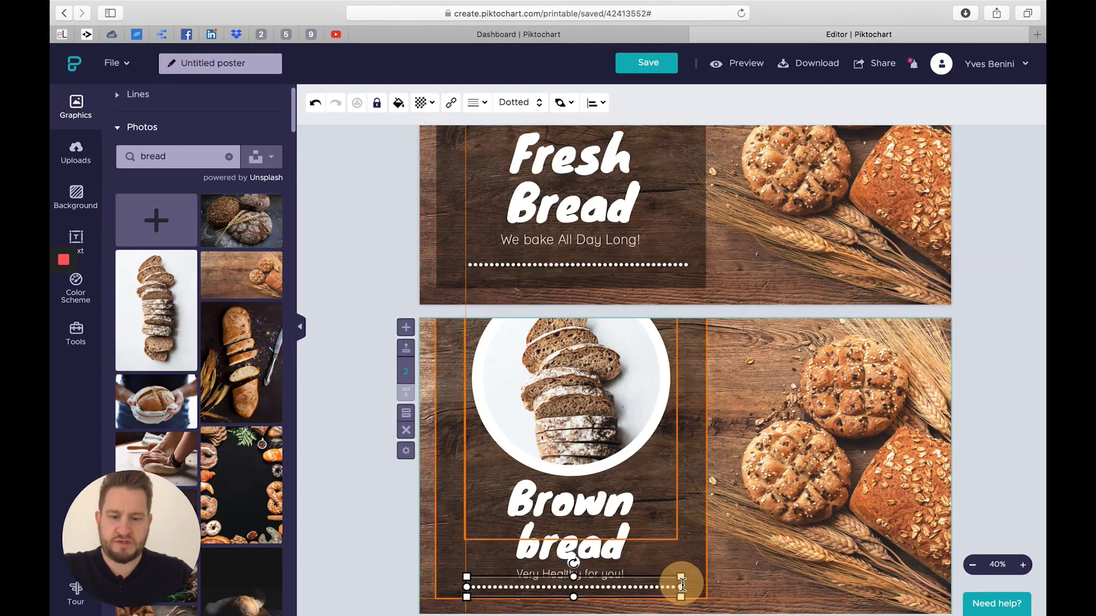
{"action": "left_click", "coordinate": [381, 560]}
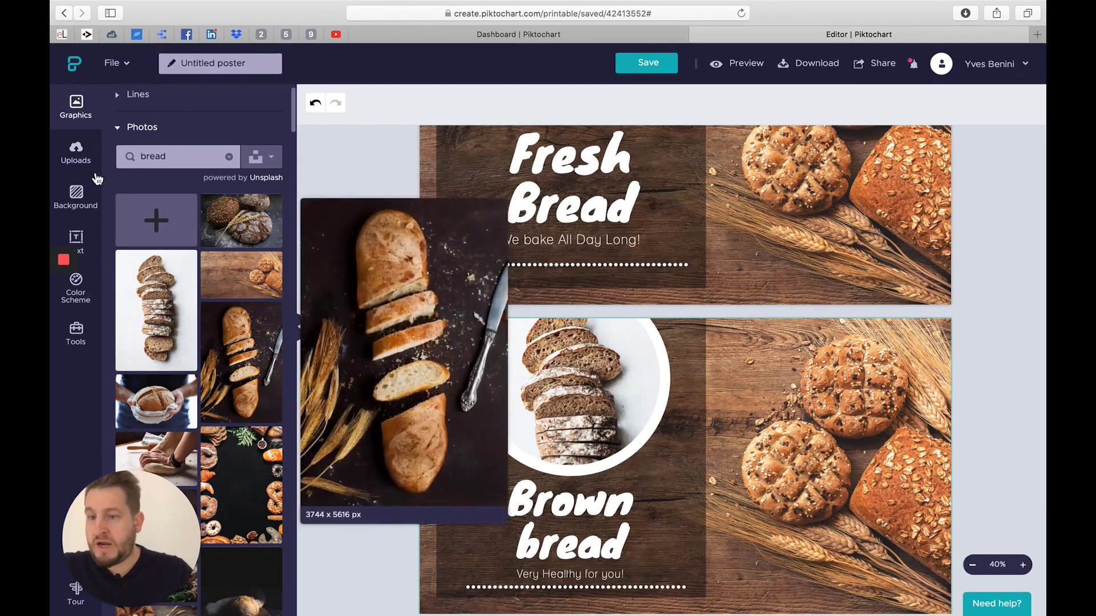
Go from Background back to Graphics and collapse the Photos library
{"action": "left_click", "coordinate": [76, 197]}
{"action": "left_click", "coordinate": [80, 108]}
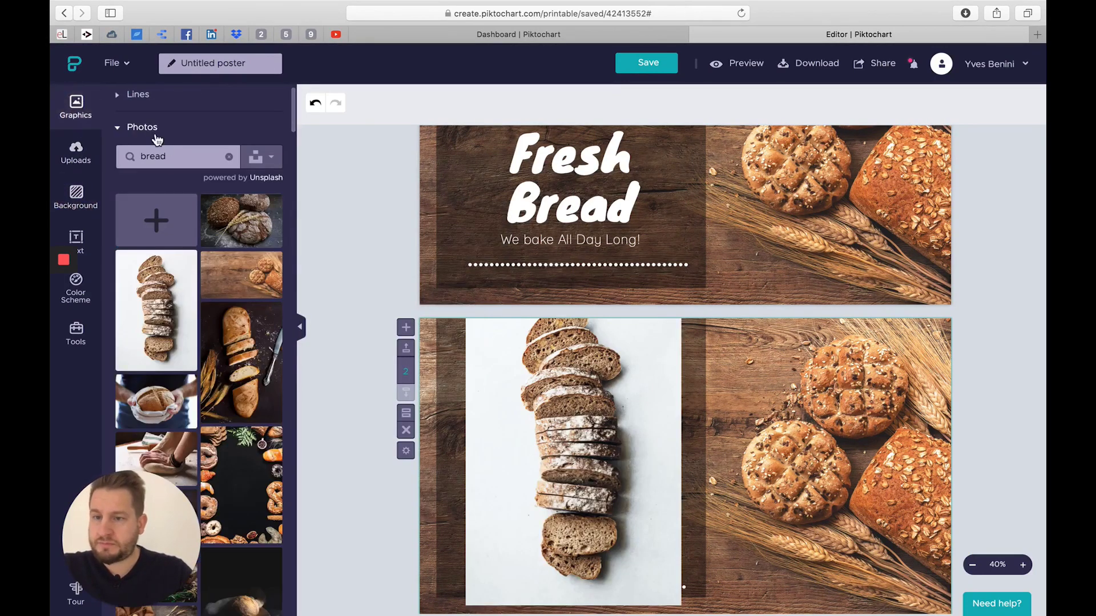
{"action": "left_click", "coordinate": [156, 135]}
{"action": "left_click", "coordinate": [153, 176]}
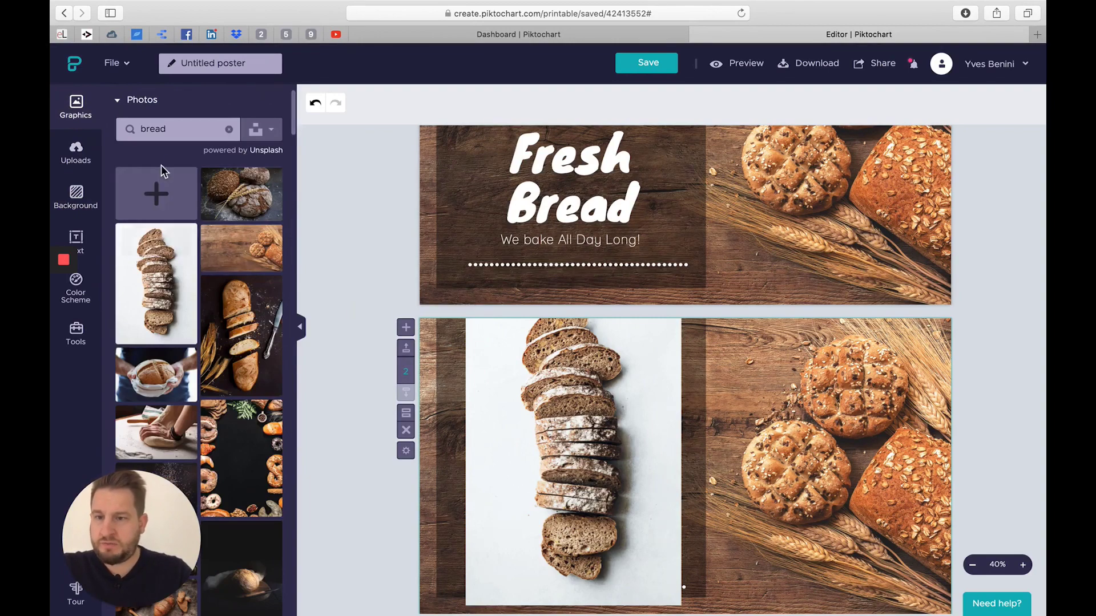
{"action": "left_click", "coordinate": [222, 131]}
{"action": "left_click", "coordinate": [161, 106]}
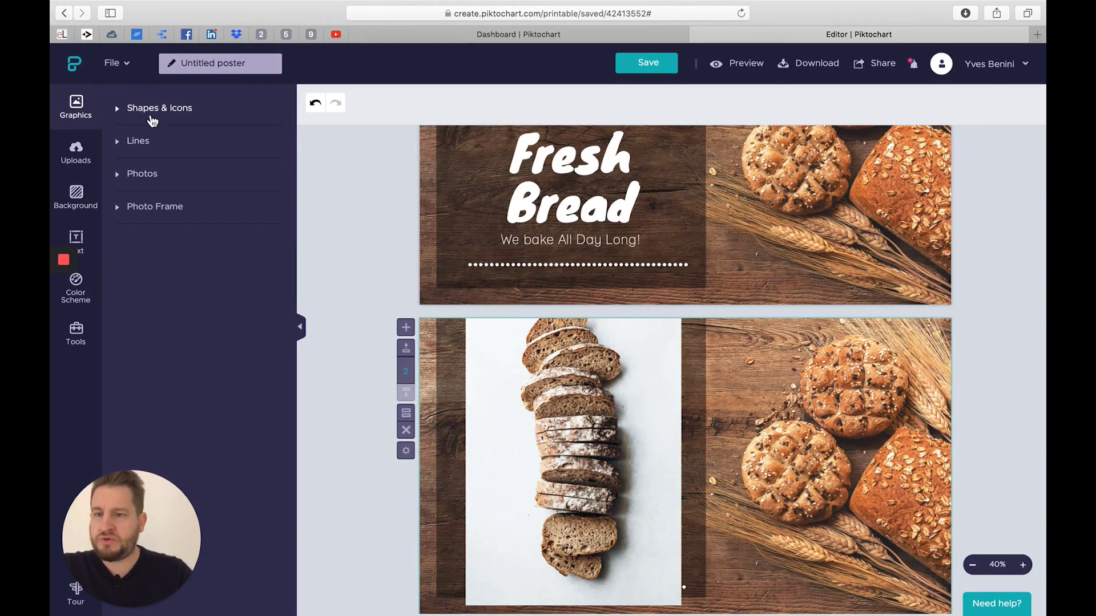
In Shapes & Icons, clear the bread search, browse categories, then search for 'shape'
{"action": "left_click", "coordinate": [153, 120]}
{"action": "left_click", "coordinate": [180, 158]}
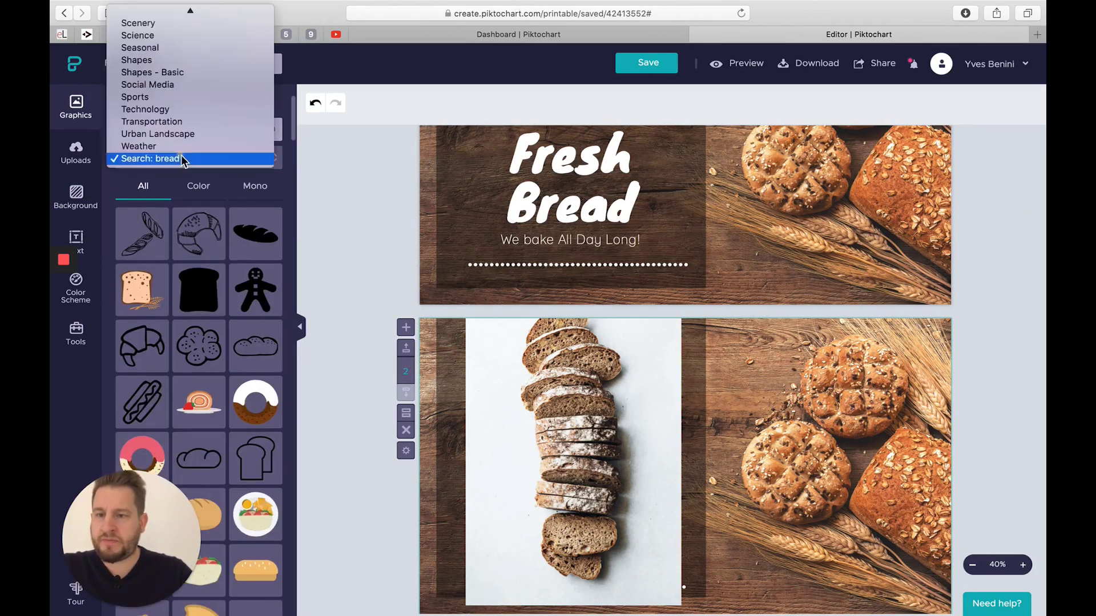
{"action": "left_click", "coordinate": [286, 125]}
{"action": "left_click", "coordinate": [269, 127]}
{"action": "left_click", "coordinate": [268, 149]}
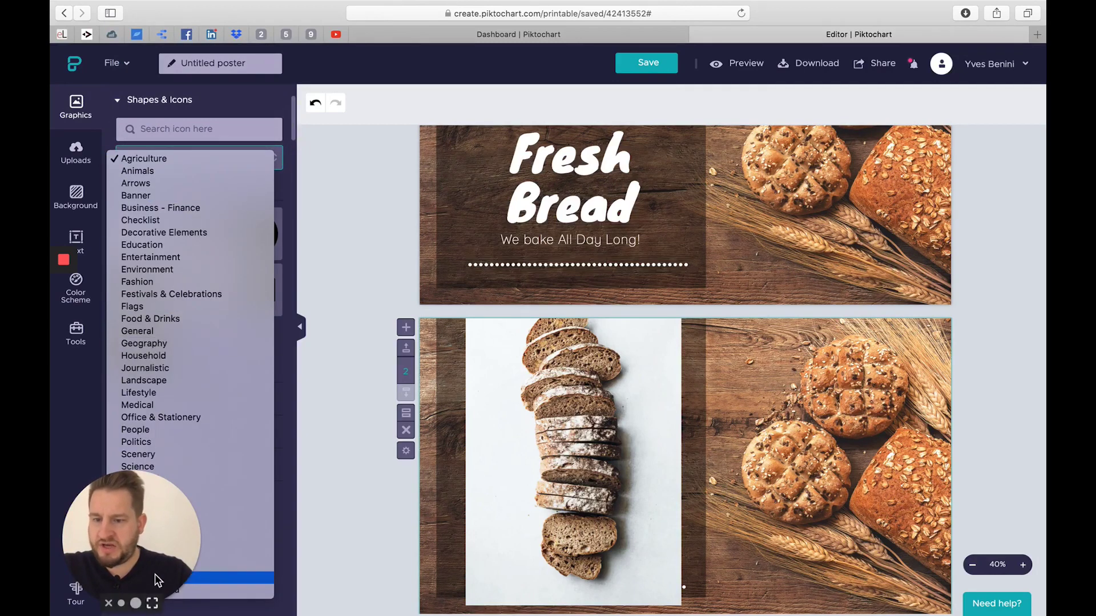
{"action": "left_click", "coordinate": [207, 127]}
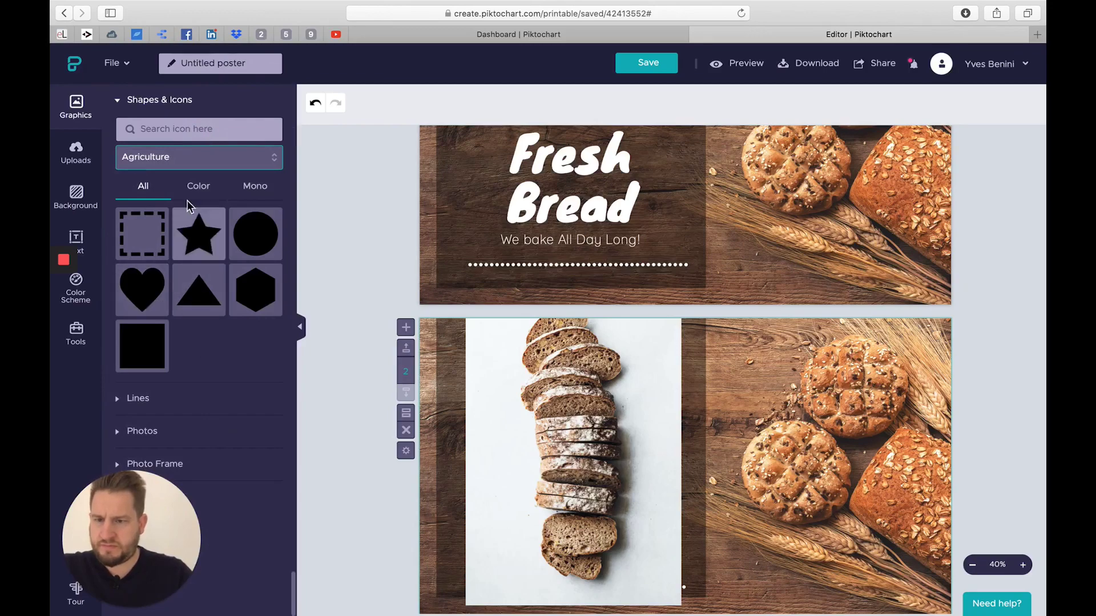
{"action": "left_click", "coordinate": [182, 159]}
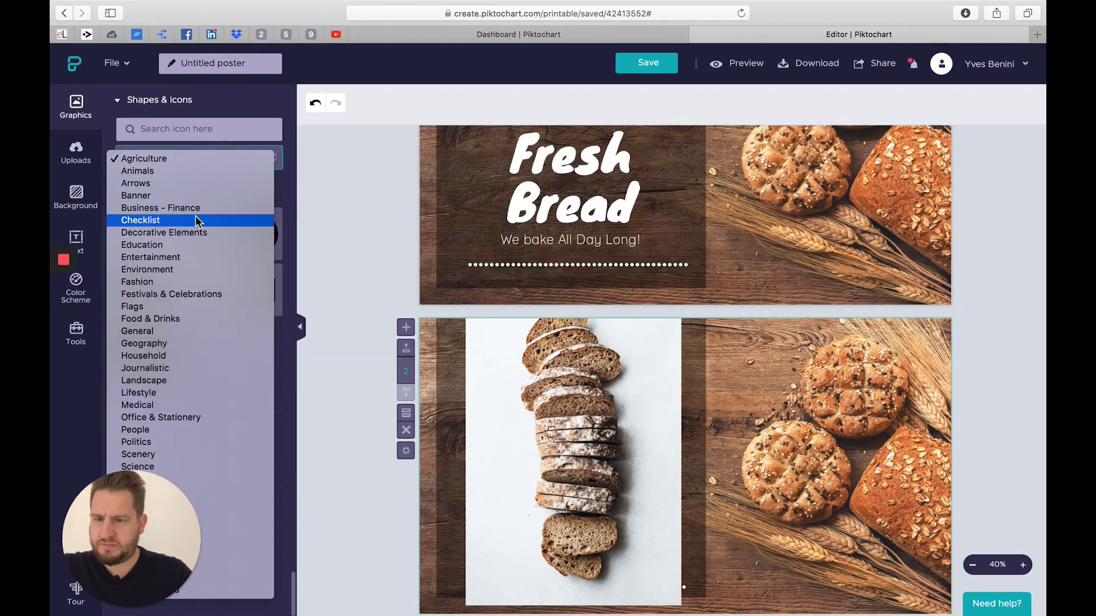
{"action": "left_click", "coordinate": [198, 126]}
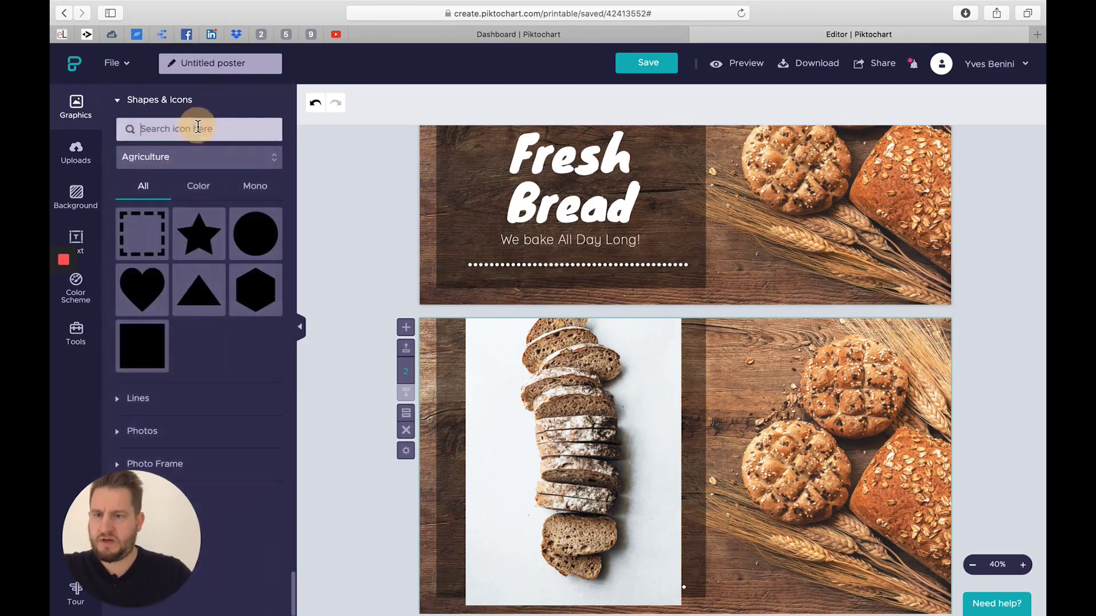
{"action": "type", "text": "shape"}
{"action": "key", "text": "Return"}
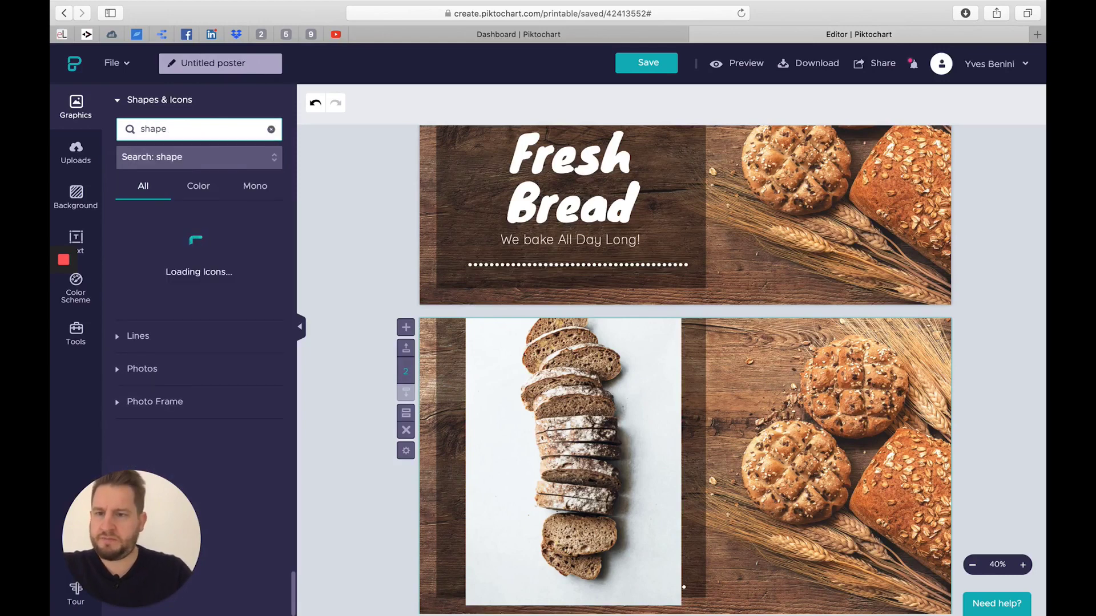
Place a black 330 × 330 scalloped badge beside the sliced-bread photo
{"action": "mouse_move", "coordinate": [186, 317]}
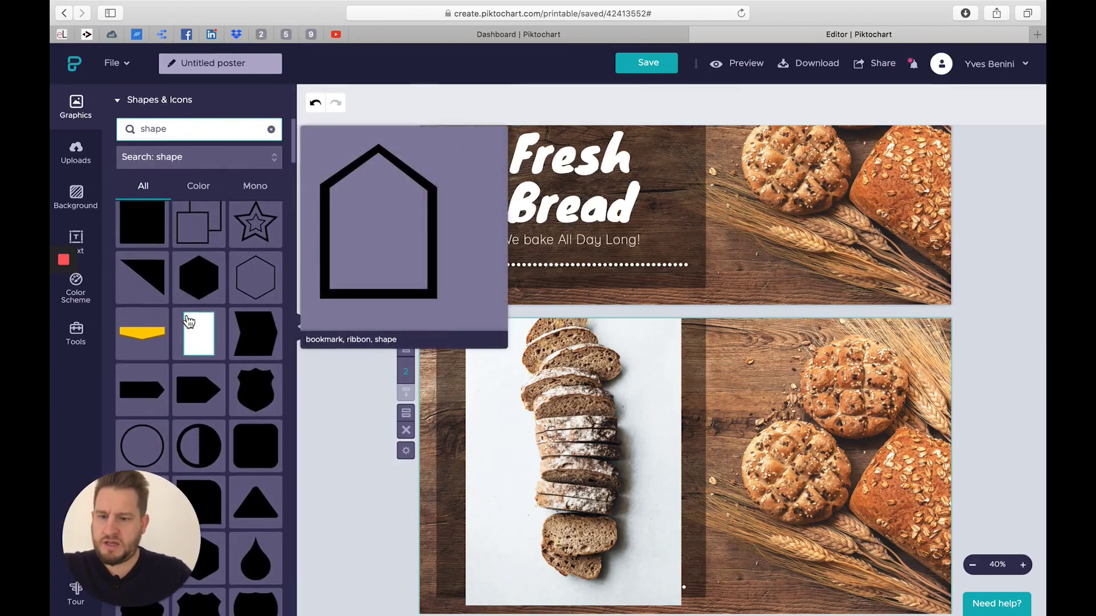
{"action": "scroll", "coordinate": [188, 322], "scroll_direction": "down", "scroll_amount": 10}
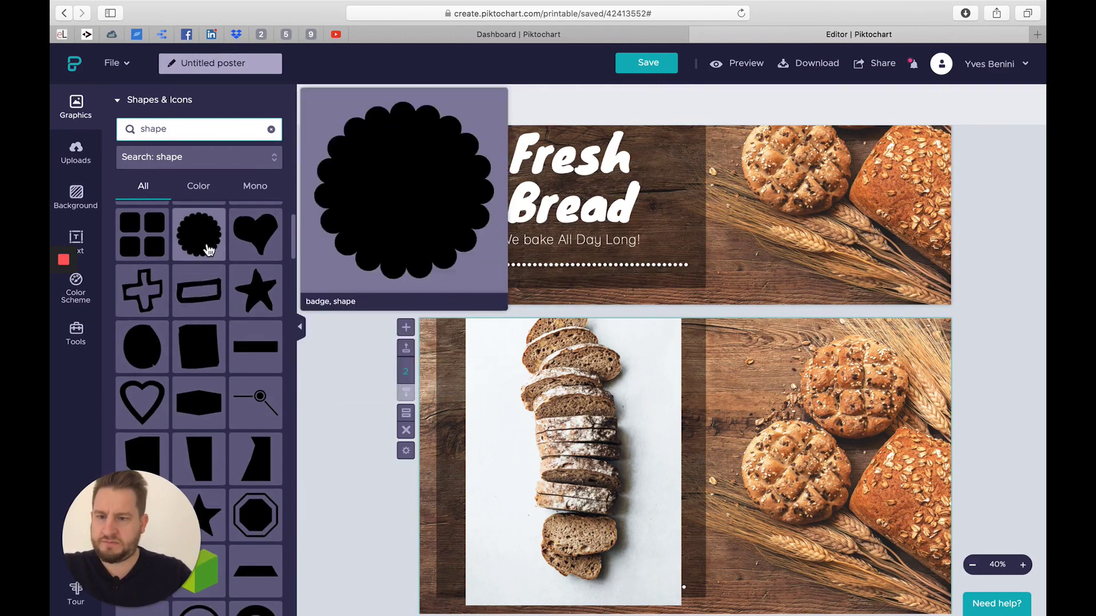
{"action": "left_click_drag", "start_coordinate": [207, 245], "coordinate": [463, 337]}
{"action": "left_click_drag", "start_coordinate": [520, 367], "coordinate": [731, 389]}
{"action": "left_click_drag", "start_coordinate": [700, 443], "coordinate": [691, 466]}
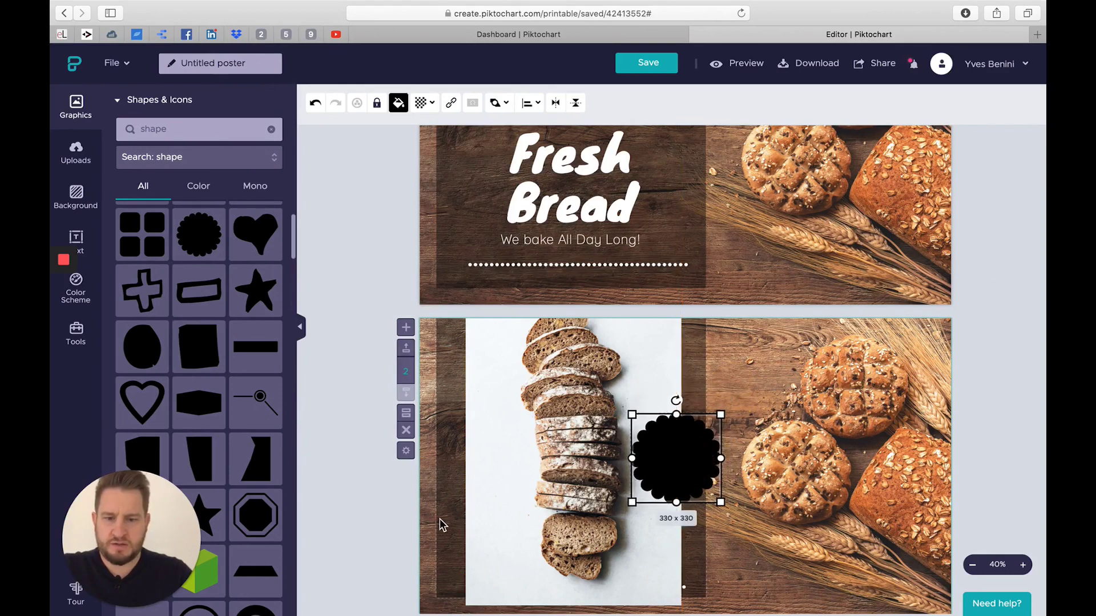
{"action": "left_click", "coordinate": [409, 528]}
Reopen the bread photo's crop and confirm it with Done
{"action": "left_click", "coordinate": [586, 472]}
{"action": "double_click", "coordinate": [585, 471]}
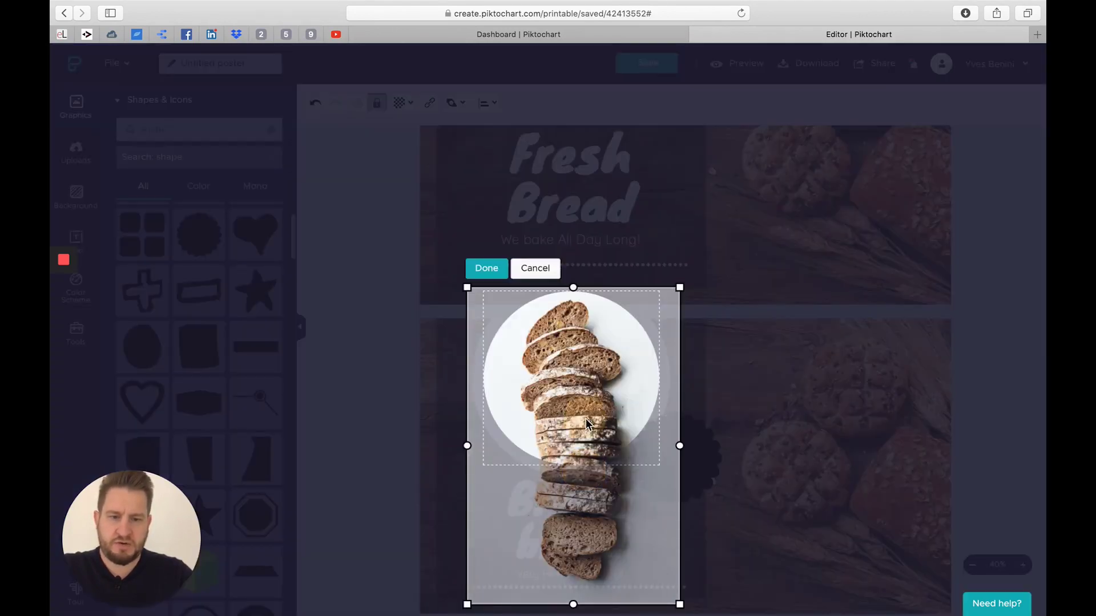
{"action": "left_click", "coordinate": [486, 268]}
{"action": "left_click", "coordinate": [291, 406]}
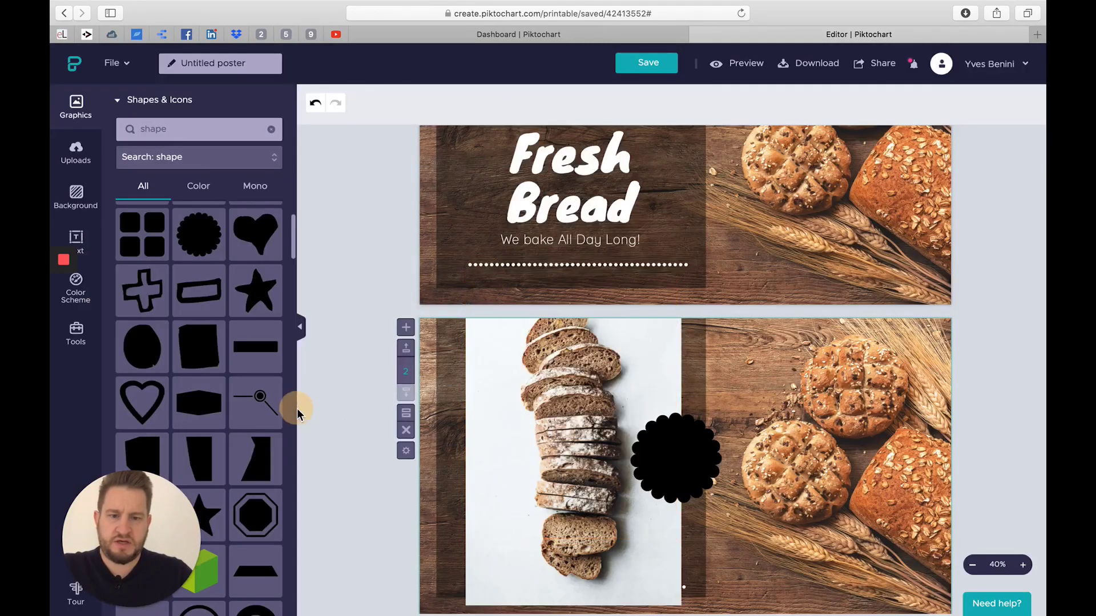
Stay in the editor and save the poster
{"action": "left_click", "coordinate": [78, 70]}
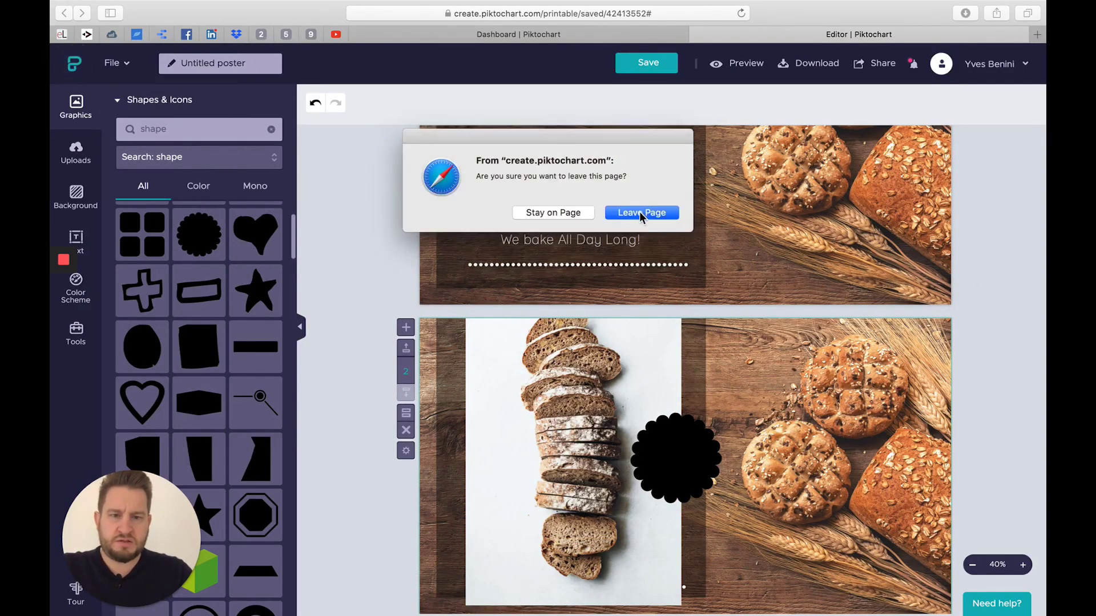
{"action": "left_click", "coordinate": [581, 216]}
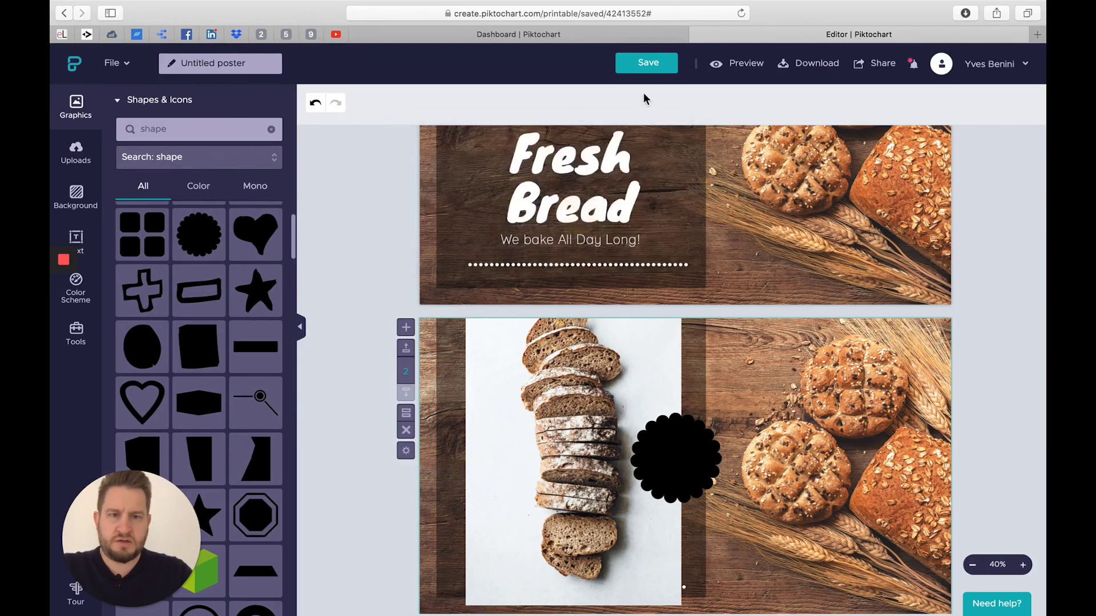
{"action": "left_click", "coordinate": [647, 63]}
Reopen the poster from the dashboard and select the black scalloped badge
{"action": "left_click", "coordinate": [79, 70]}
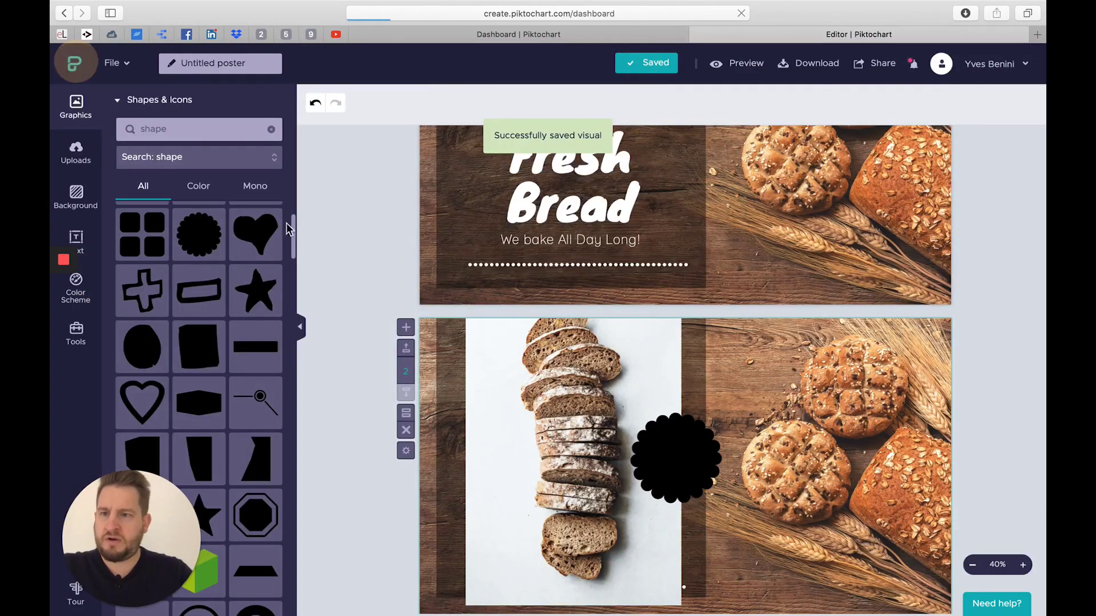
{"action": "mouse_move", "coordinate": [314, 333]}
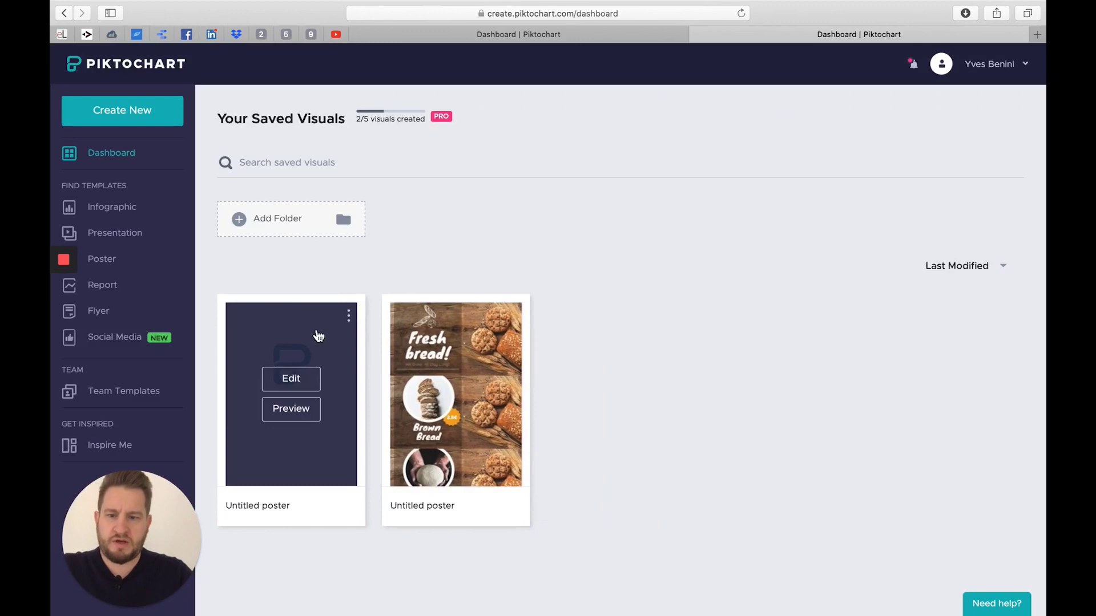
{"action": "left_click", "coordinate": [299, 378]}
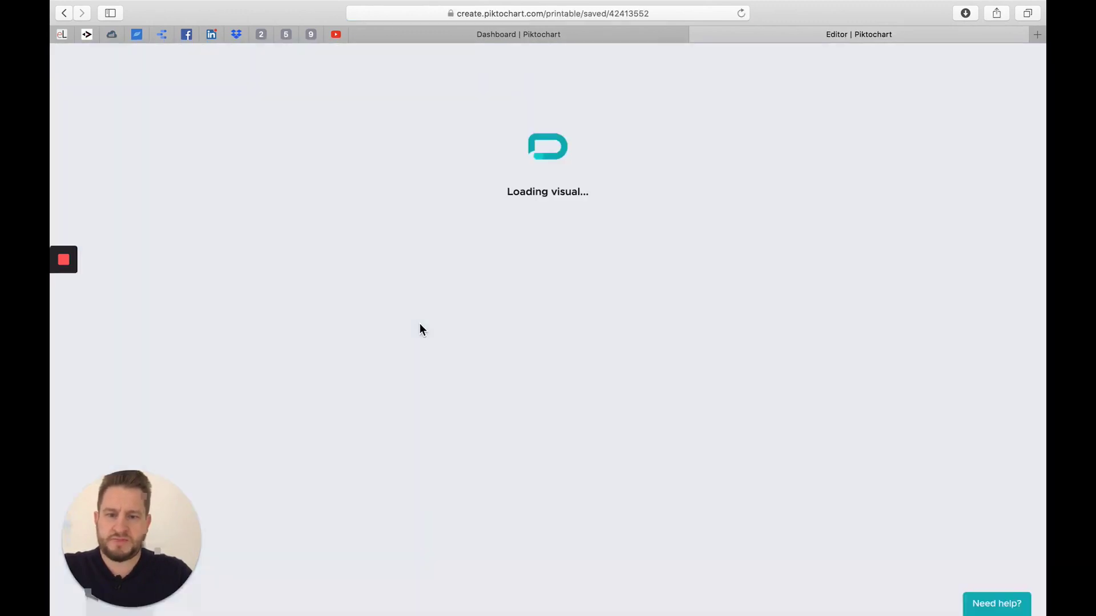
{"action": "scroll", "coordinate": [472, 416], "scroll_direction": "down", "scroll_amount": 5}
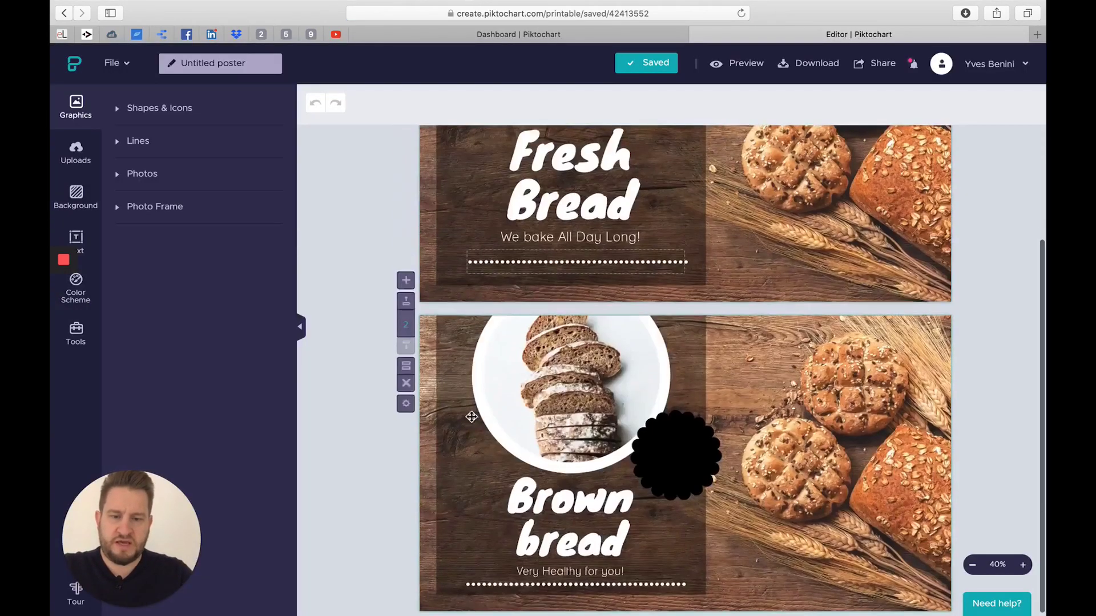
{"action": "left_click", "coordinate": [714, 477]}
Shrink the badge to 263 × 265 and fill it orange #F5A623
{"action": "left_click_drag", "start_coordinate": [720, 502], "coordinate": [700, 484]}
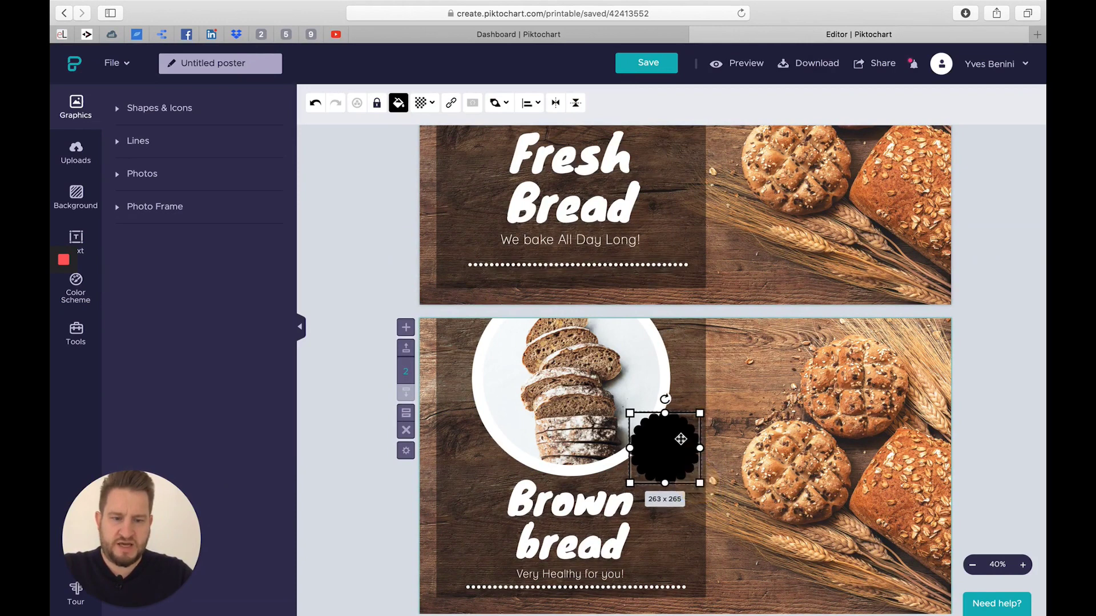
{"action": "left_click_drag", "start_coordinate": [679, 440], "coordinate": [679, 452]}
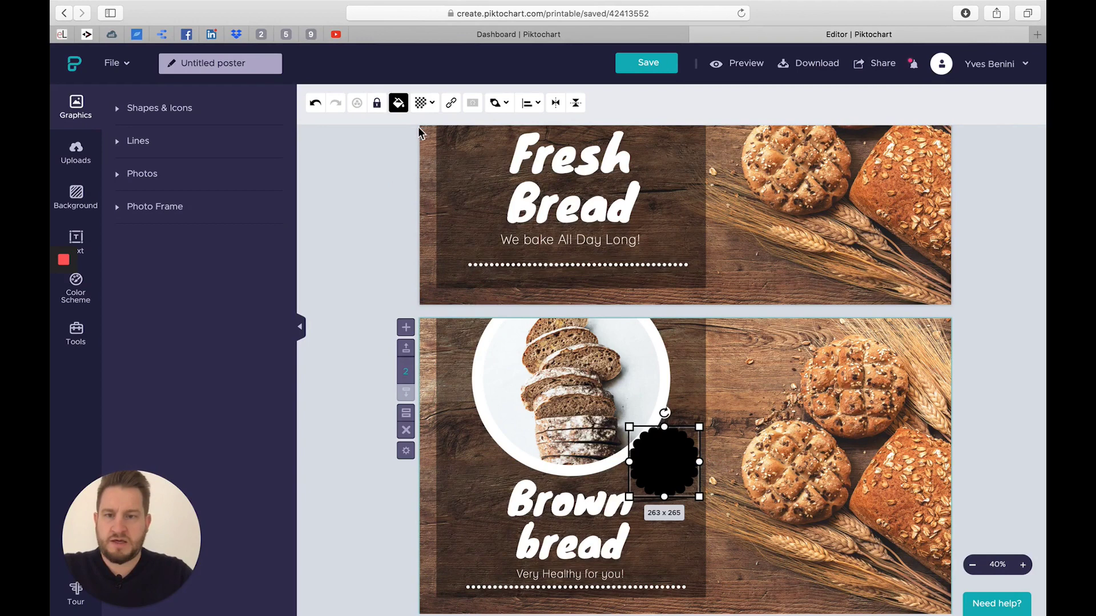
{"action": "left_click", "coordinate": [398, 102]}
{"action": "left_click", "coordinate": [423, 260]}
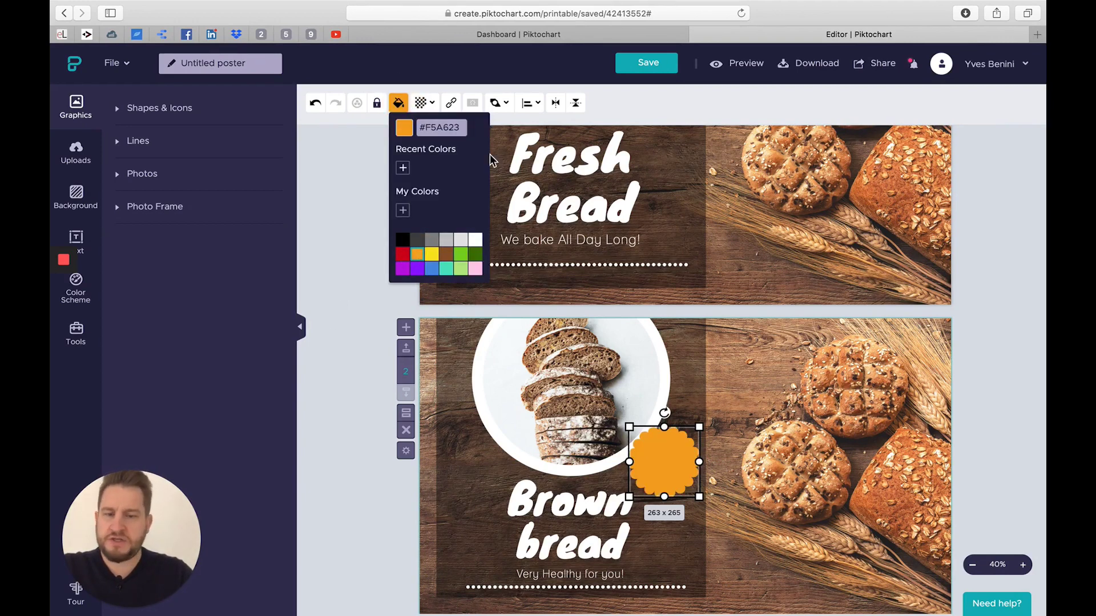
Use Arrange to send the orange badge behind the bread photo frame
{"action": "left_click", "coordinate": [506, 105]}
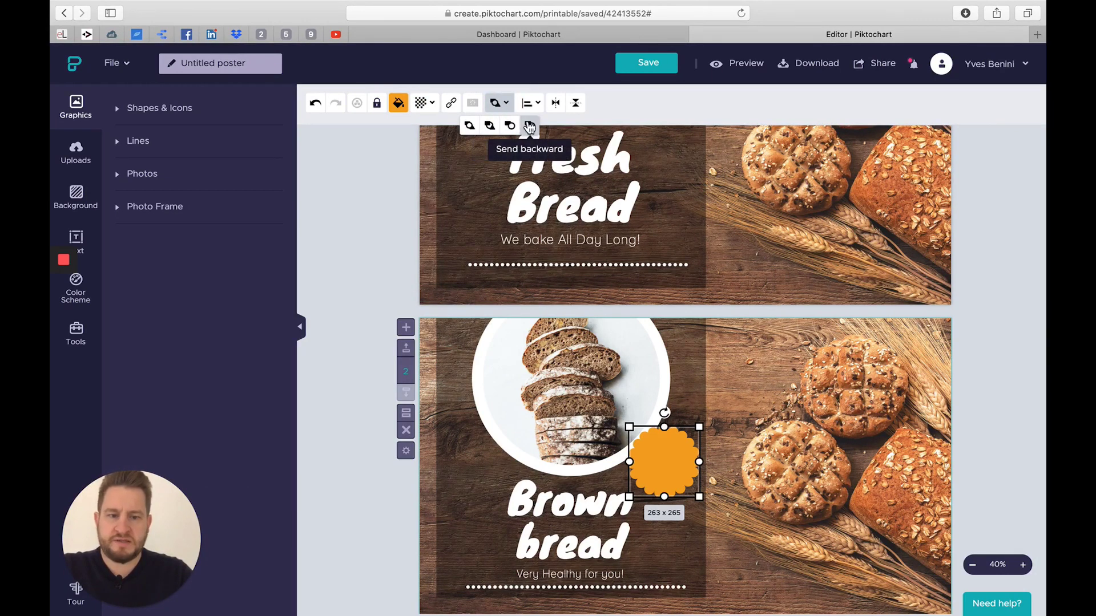
{"action": "left_click", "coordinate": [530, 127]}
{"action": "left_click", "coordinate": [381, 286]}
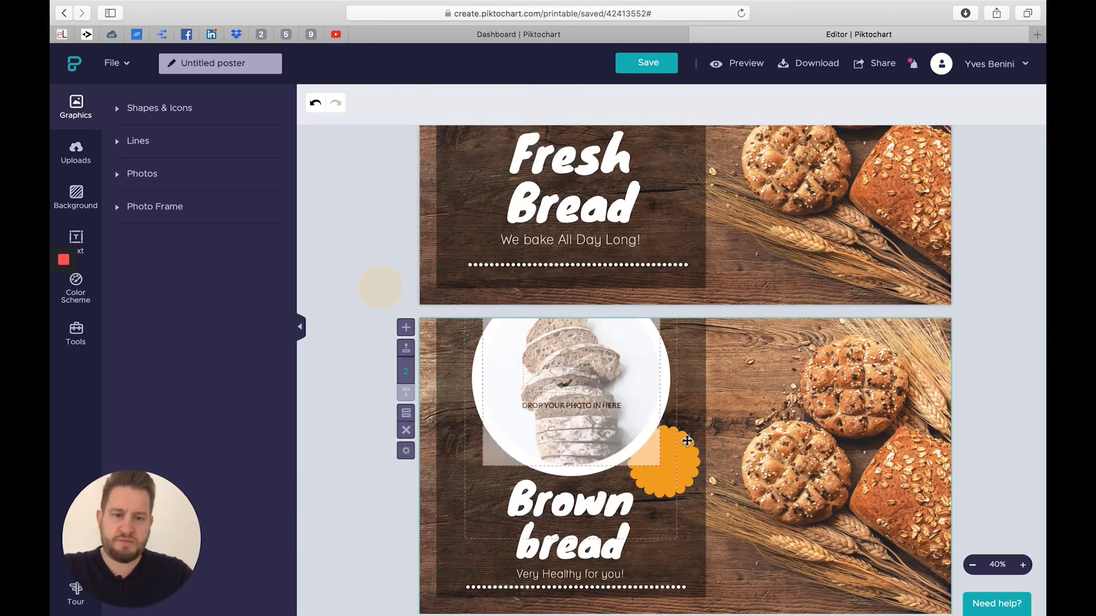
{"action": "left_click", "coordinate": [664, 471]}
{"action": "left_click", "coordinate": [693, 471]}
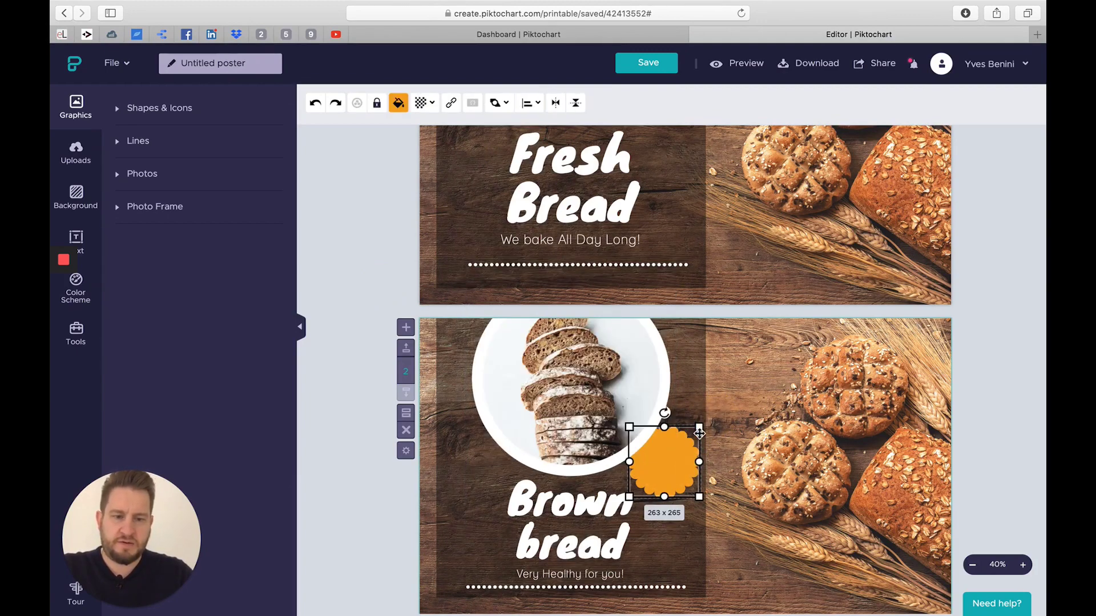
Try further badge resizes, undoing them to keep it at 263 × 265
{"action": "mouse_move", "coordinate": [699, 434]}
{"action": "left_mouse_down"}
{"action": "mouse_move", "coordinate": [716, 417]}
{"action": "mouse_move", "coordinate": [693, 450]}
{"action": "mouse_move", "coordinate": [707, 446]}
{"action": "left_mouse_up"}
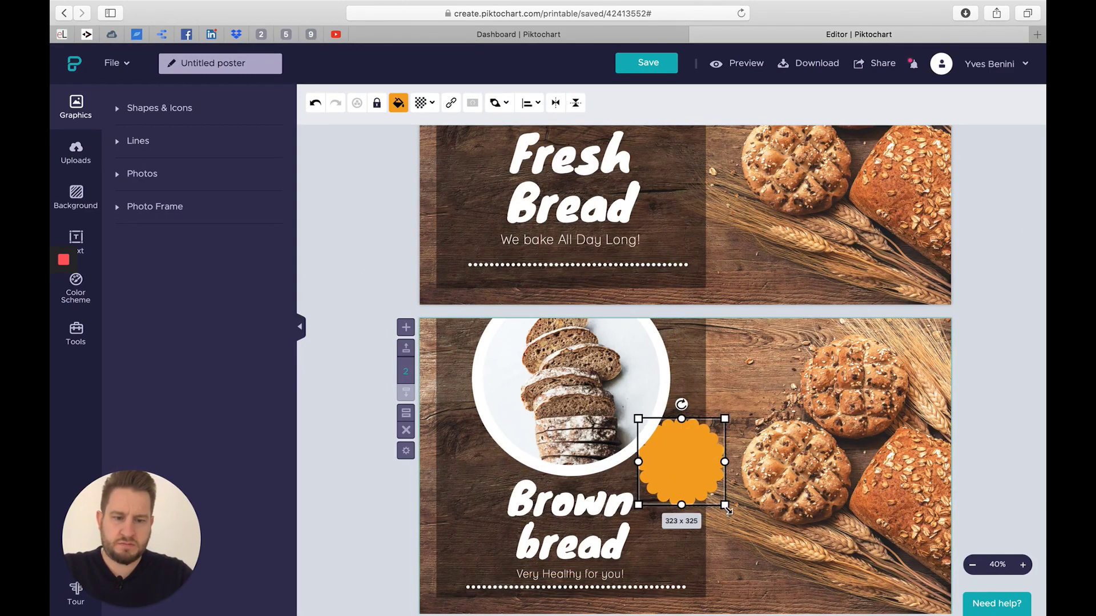
{"action": "left_click_drag", "start_coordinate": [726, 508], "coordinate": [708, 497]}
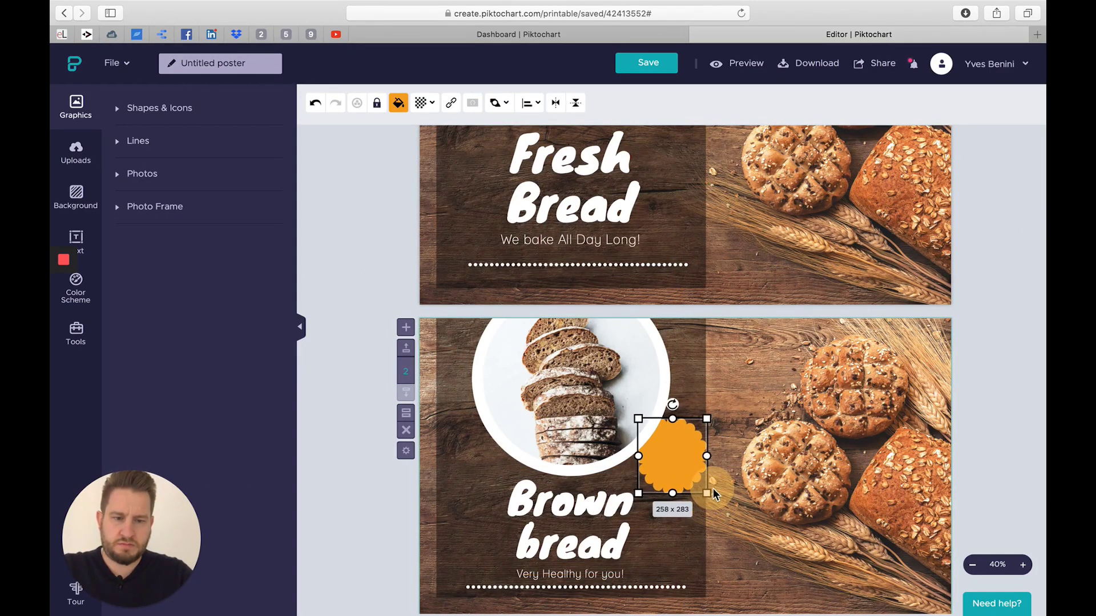
{"action": "key", "text": "super+z"}
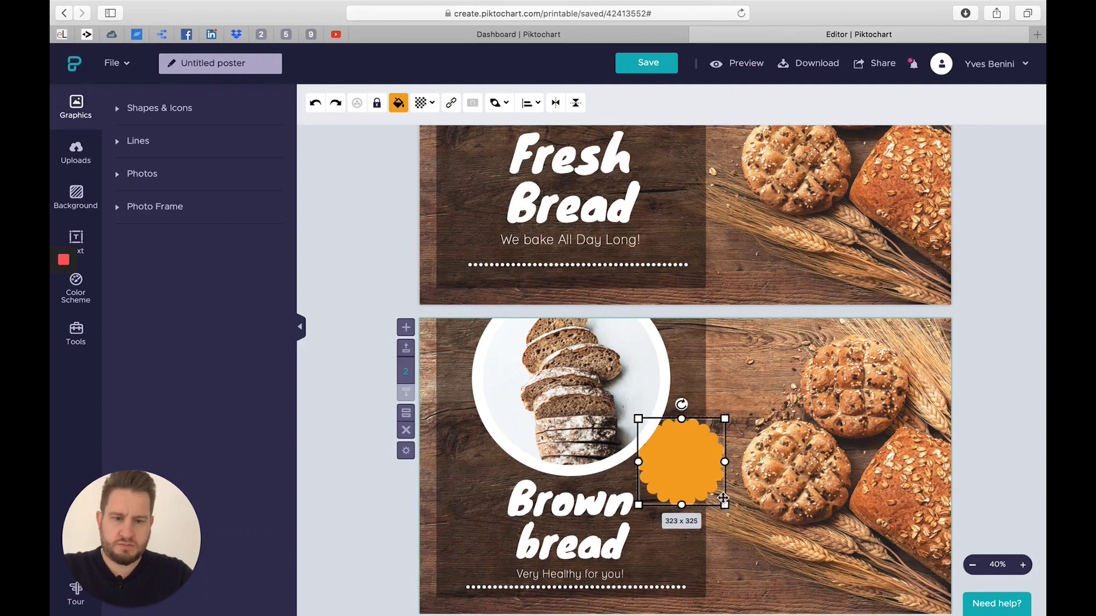
{"action": "left_click_drag", "start_coordinate": [729, 505], "coordinate": [680, 464]}
{"action": "key", "text": "super+z"}
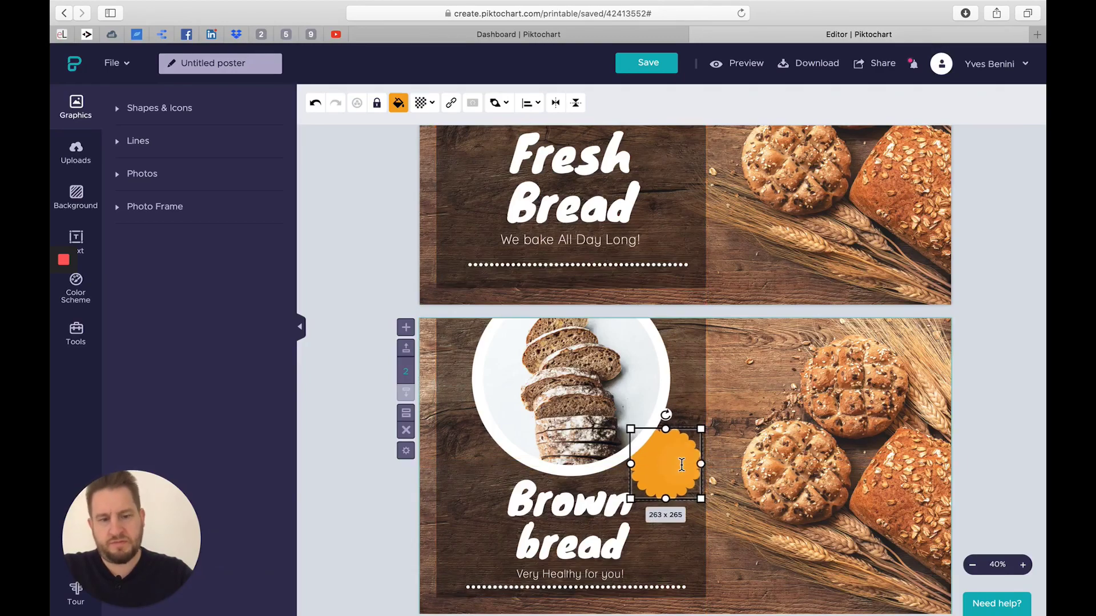
{"action": "left_click", "coordinate": [411, 534]}
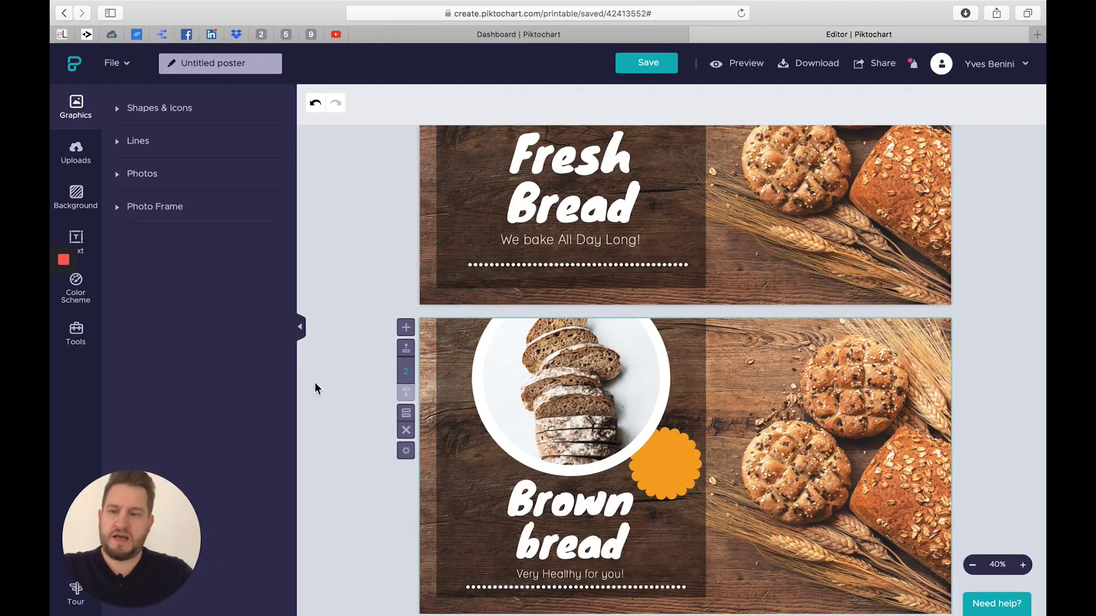
Add a Title text box for the 2.5€ price onto the badge
{"action": "left_click", "coordinate": [82, 242]}
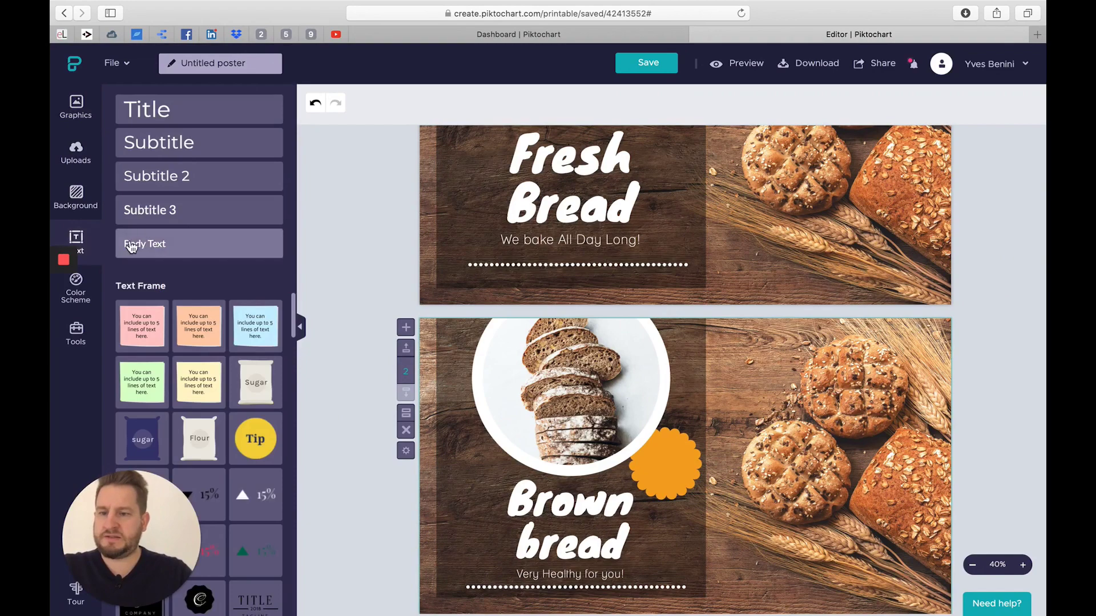
{"action": "left_click", "coordinate": [180, 119]}
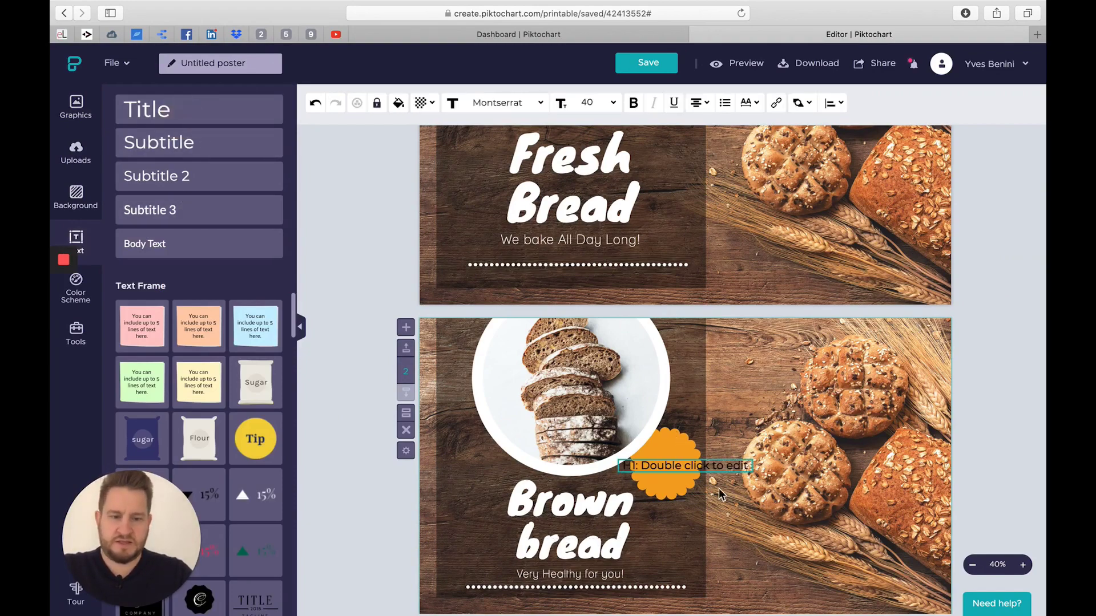
{"action": "left_click", "coordinate": [727, 467]}
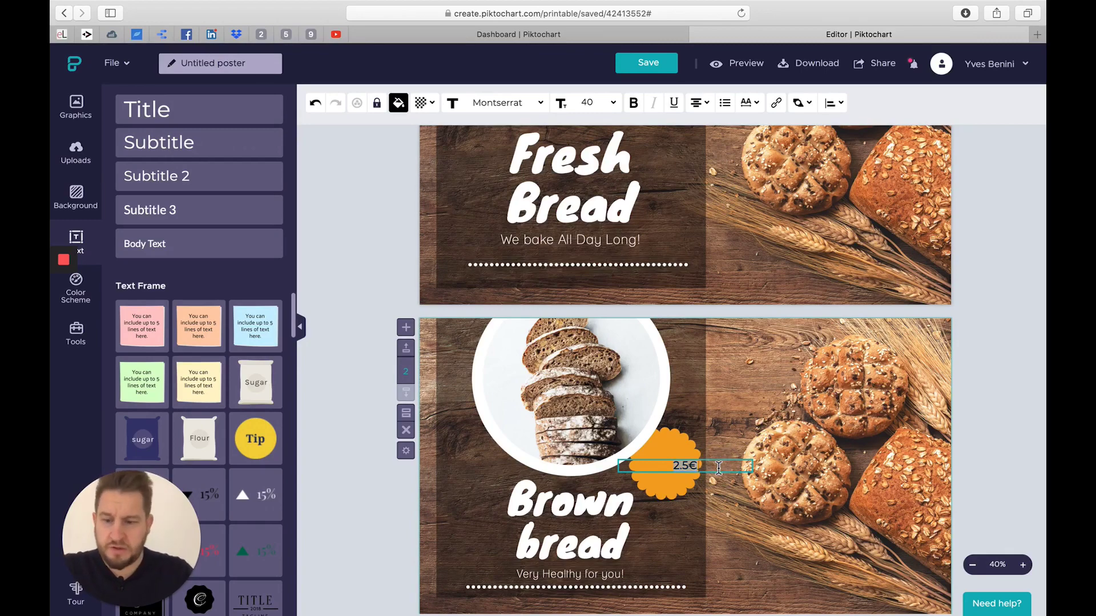
Set the price text to size 70 in Alfa Slab One
{"action": "left_click", "coordinate": [591, 102]}
{"action": "type", "text": "16"}
{"action": "scroll", "coordinate": [607, 304], "scroll_direction": "down", "scroll_amount": 6}
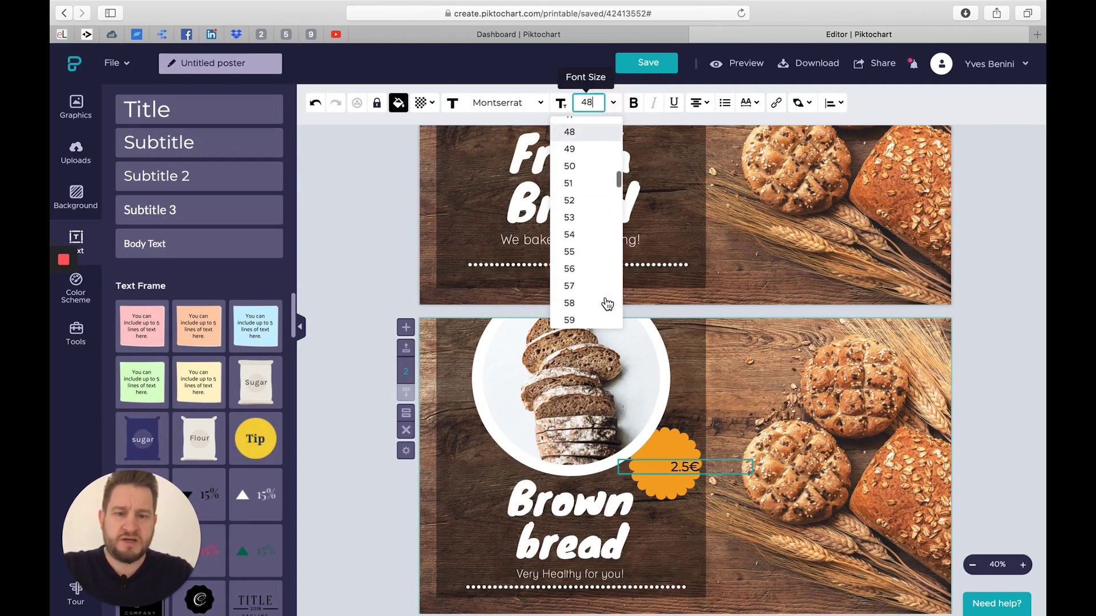
{"action": "left_click", "coordinate": [607, 302]}
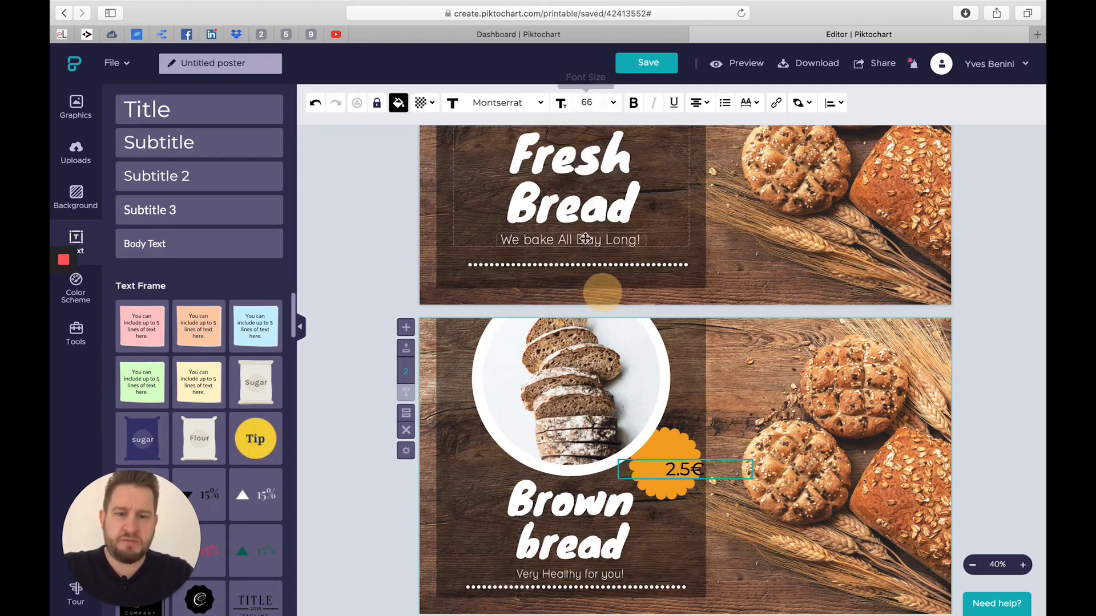
{"action": "left_click", "coordinate": [612, 104]}
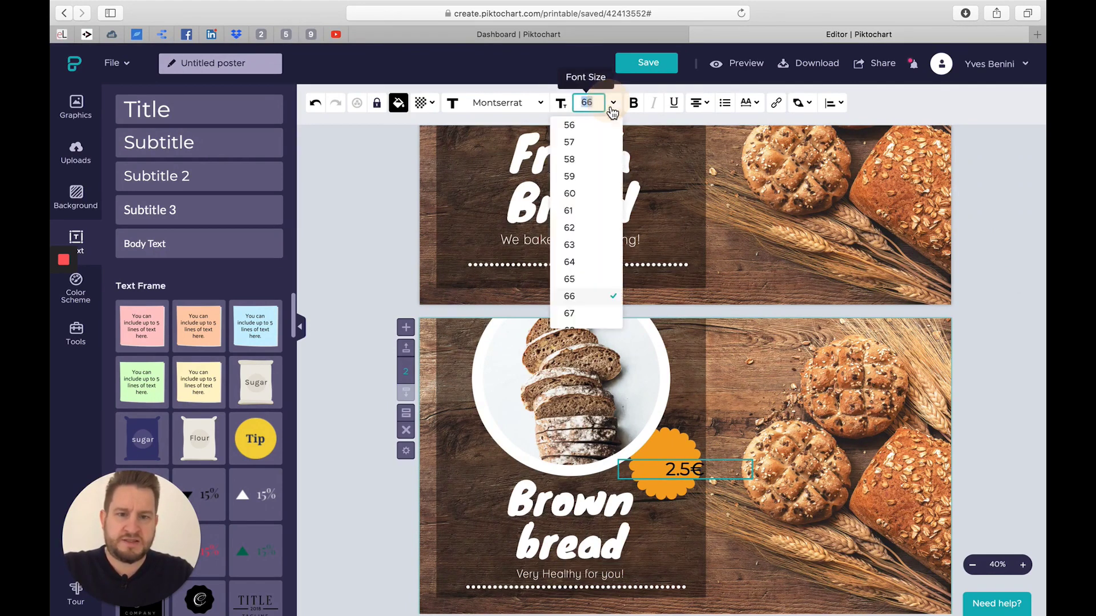
{"action": "scroll", "coordinate": [596, 310], "scroll_direction": "down", "scroll_amount": 2}
{"action": "left_click", "coordinate": [595, 301]}
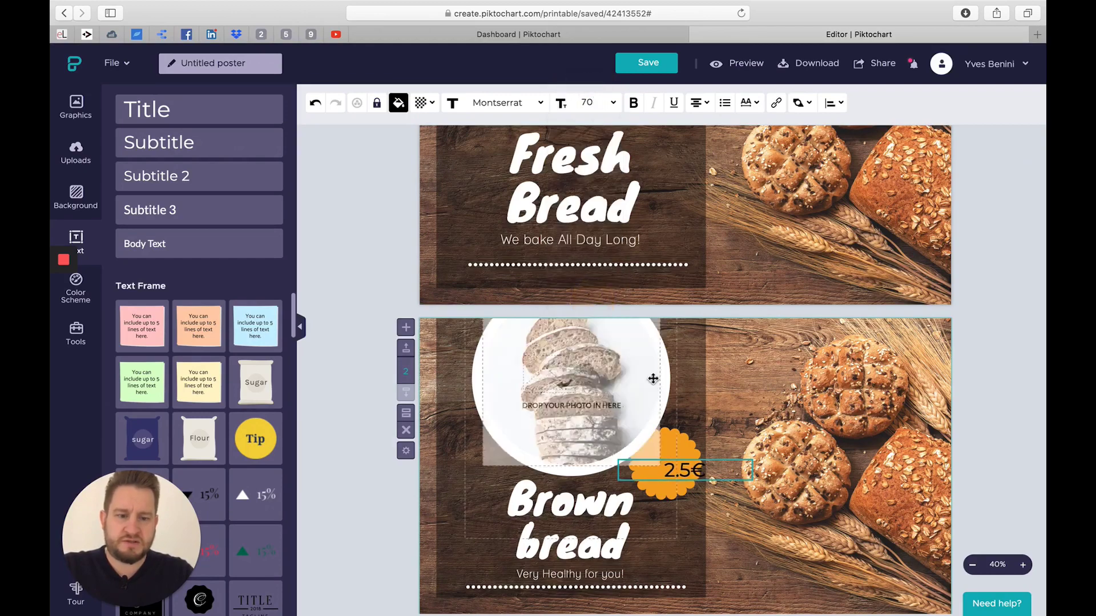
{"action": "left_click", "coordinate": [537, 104]}
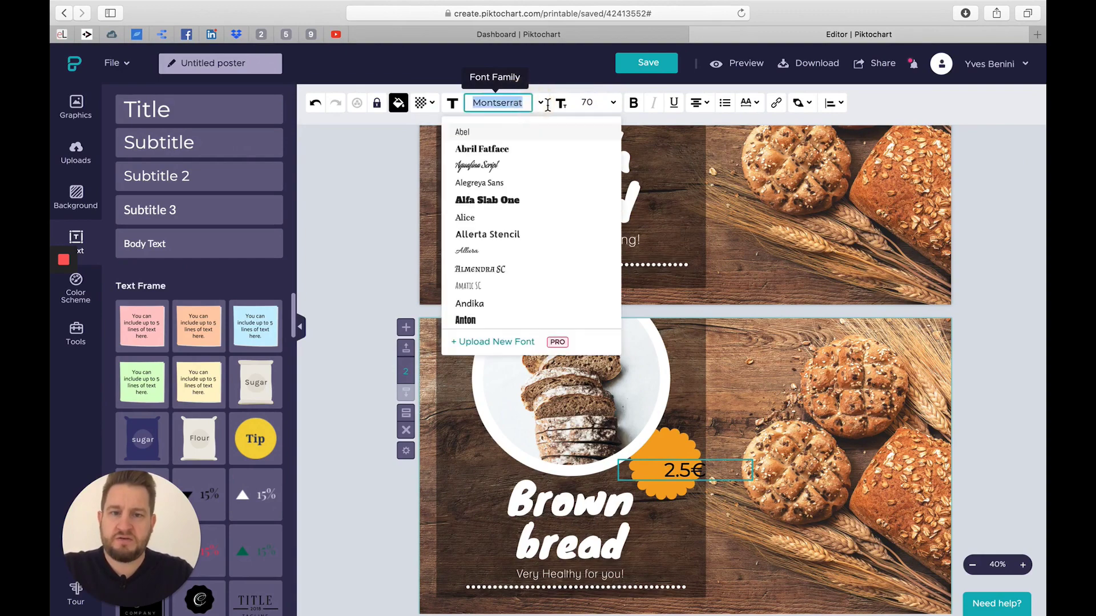
{"action": "left_click", "coordinate": [485, 197]}
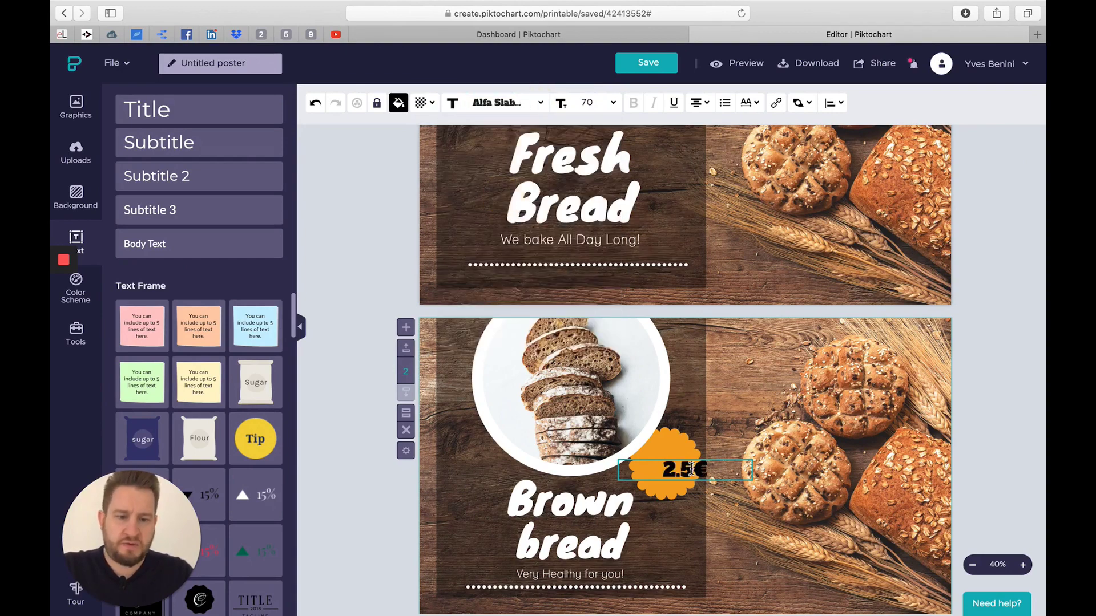
Make the 2.5€ text white
{"action": "left_click", "coordinate": [399, 107]}
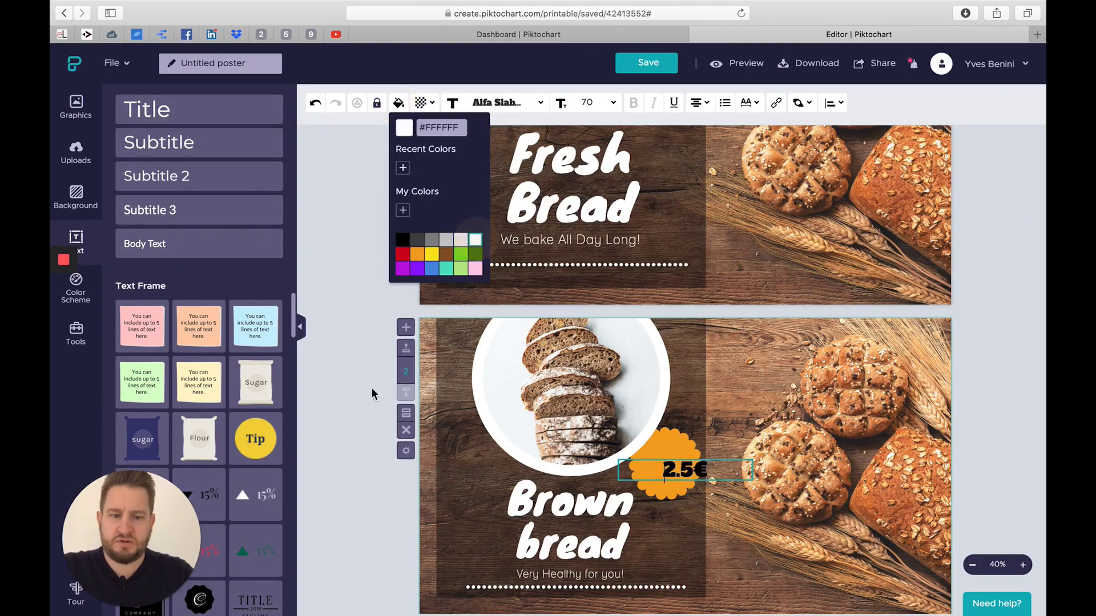
{"action": "left_click", "coordinate": [692, 472]}
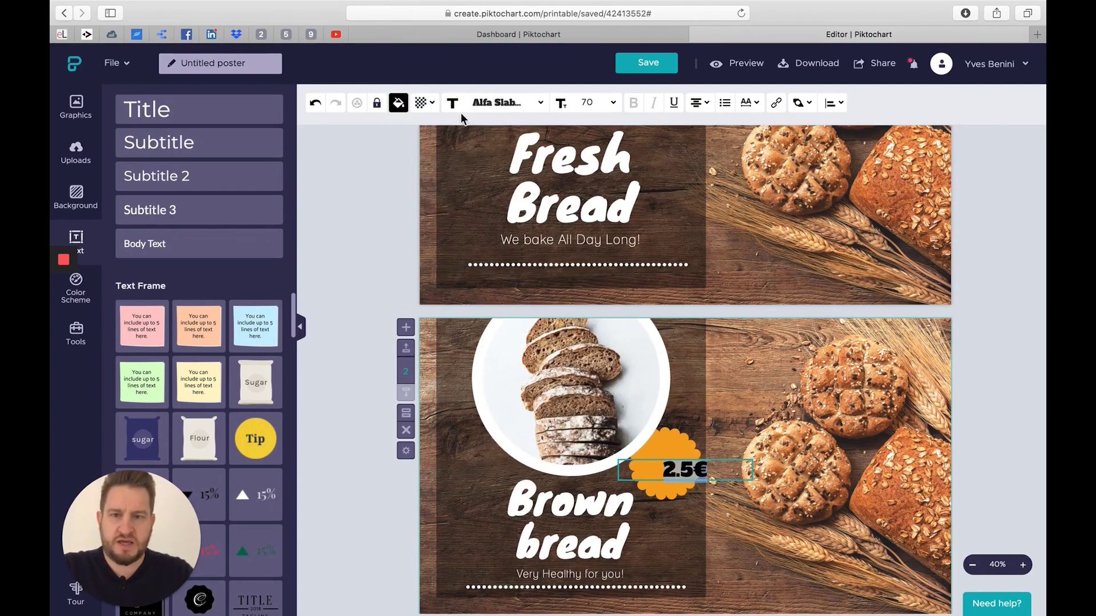
{"action": "left_click", "coordinate": [399, 103]}
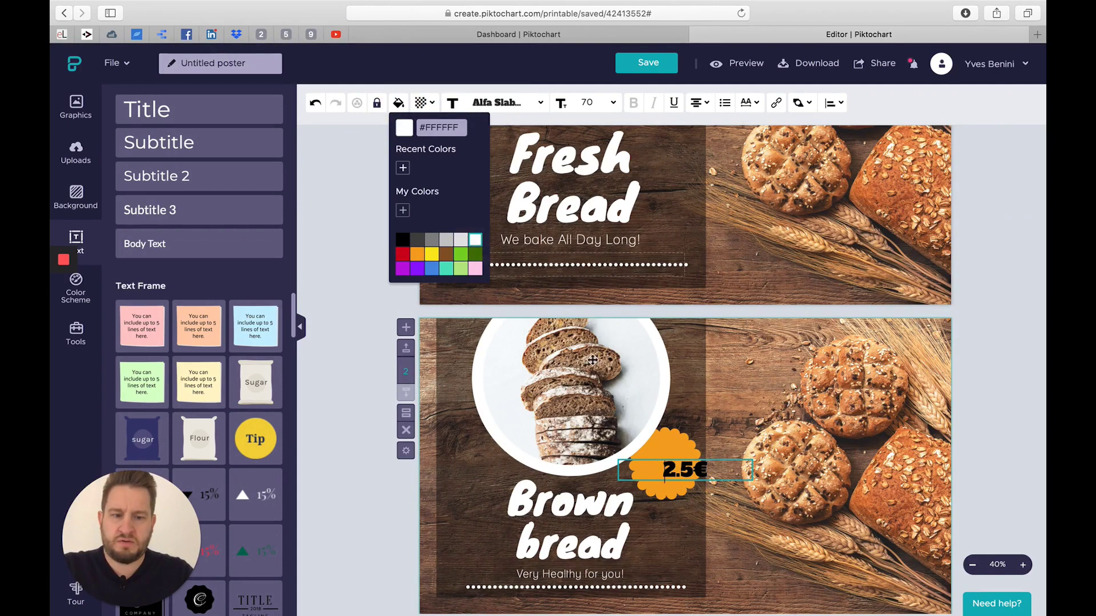
{"action": "left_click", "coordinate": [681, 466]}
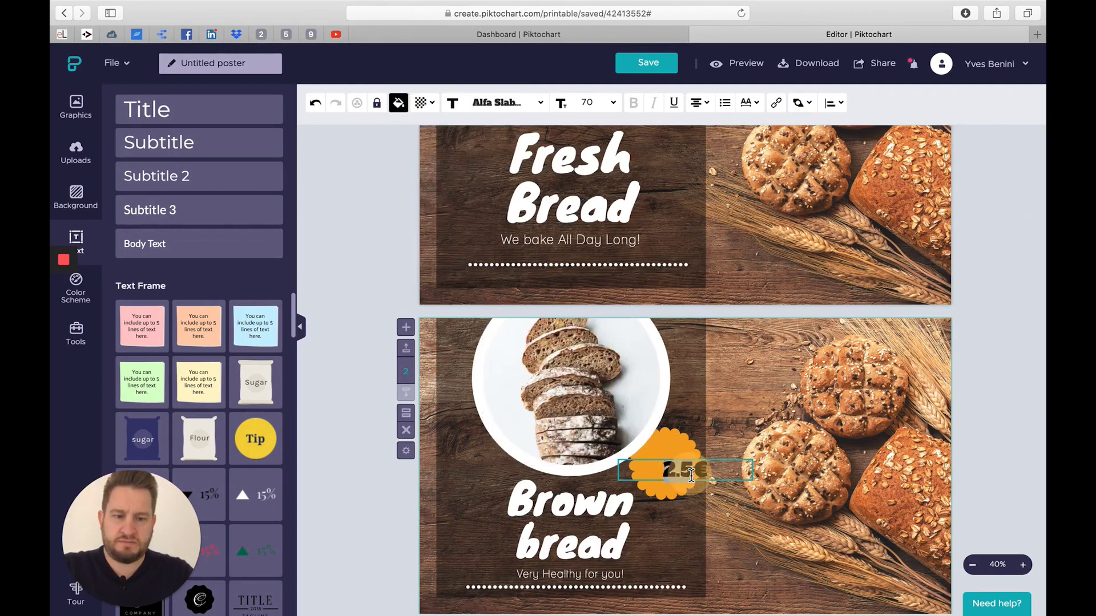
{"action": "left_click", "coordinate": [399, 104]}
{"action": "left_click", "coordinate": [475, 243]}
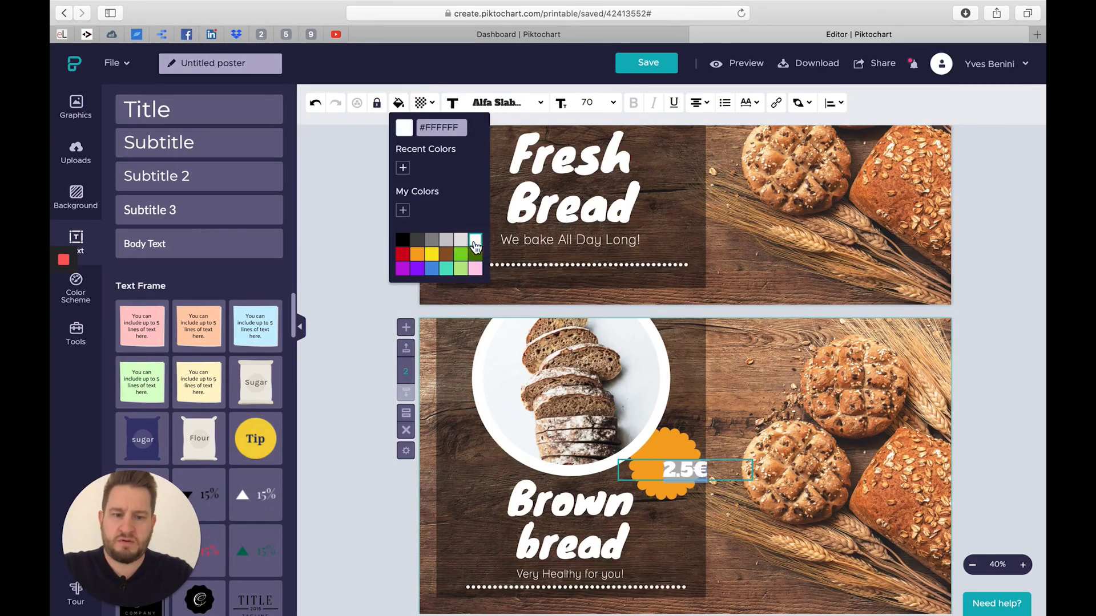
{"action": "left_click", "coordinate": [367, 360]}
Narrow the price box to fit the badge and centre it slightly lower
{"action": "left_click", "coordinate": [703, 475]}
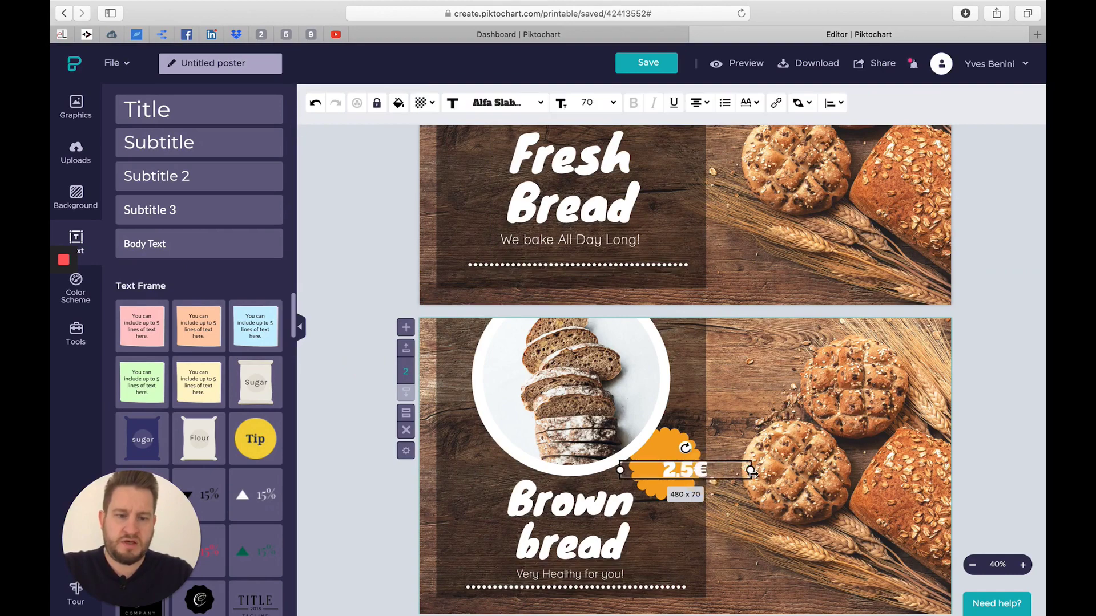
{"action": "left_click_drag", "start_coordinate": [752, 472], "coordinate": [683, 464]}
{"action": "left_click", "coordinate": [380, 496]}
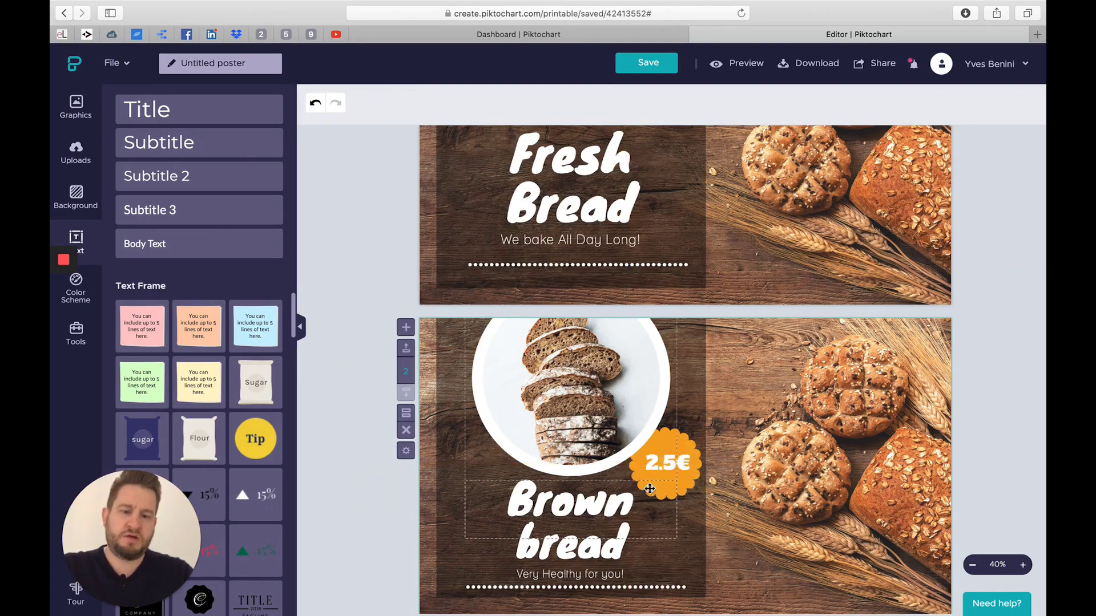
{"action": "left_click", "coordinate": [671, 466]}
{"action": "left_click_drag", "start_coordinate": [671, 466], "coordinate": [670, 467]}
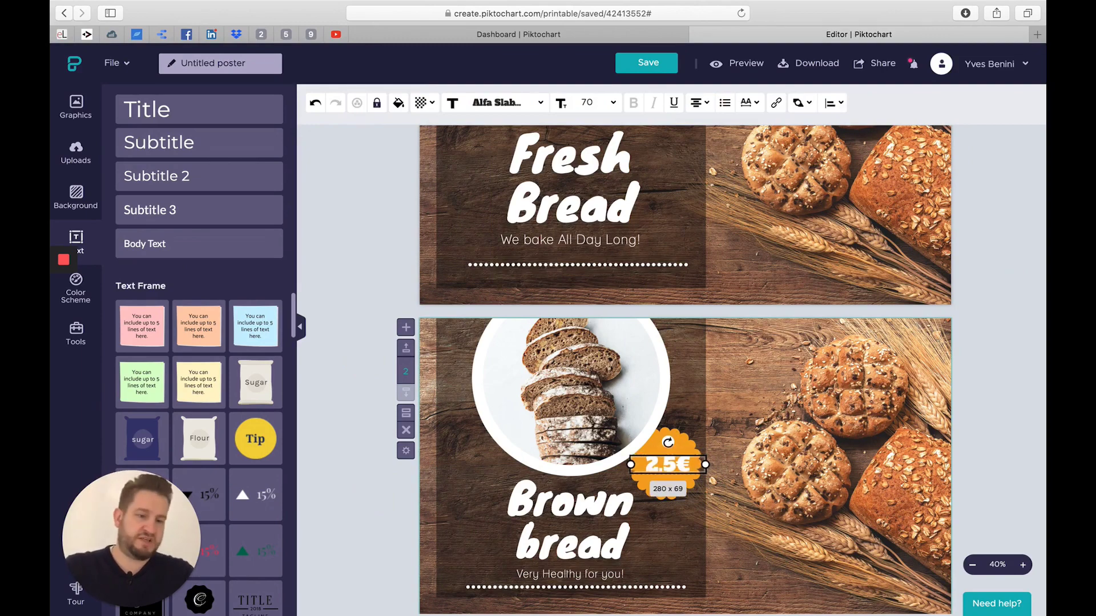
{"action": "left_click", "coordinate": [974, 431]}
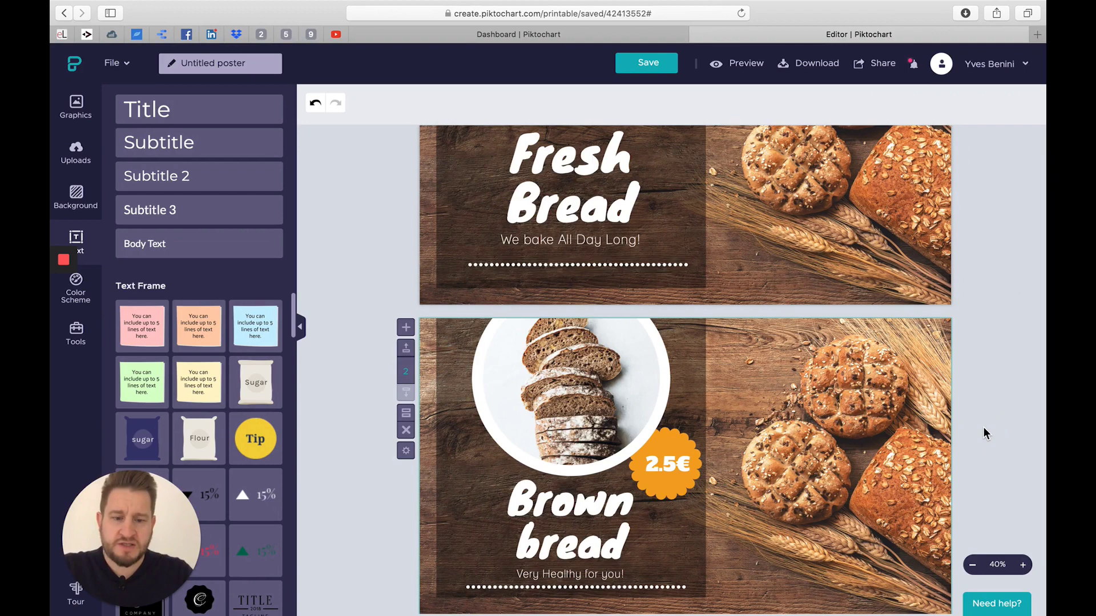
Duplicate the Brown bread slide, select its round photo frame, and bring up stock photo search
{"action": "left_click", "coordinate": [406, 414]}
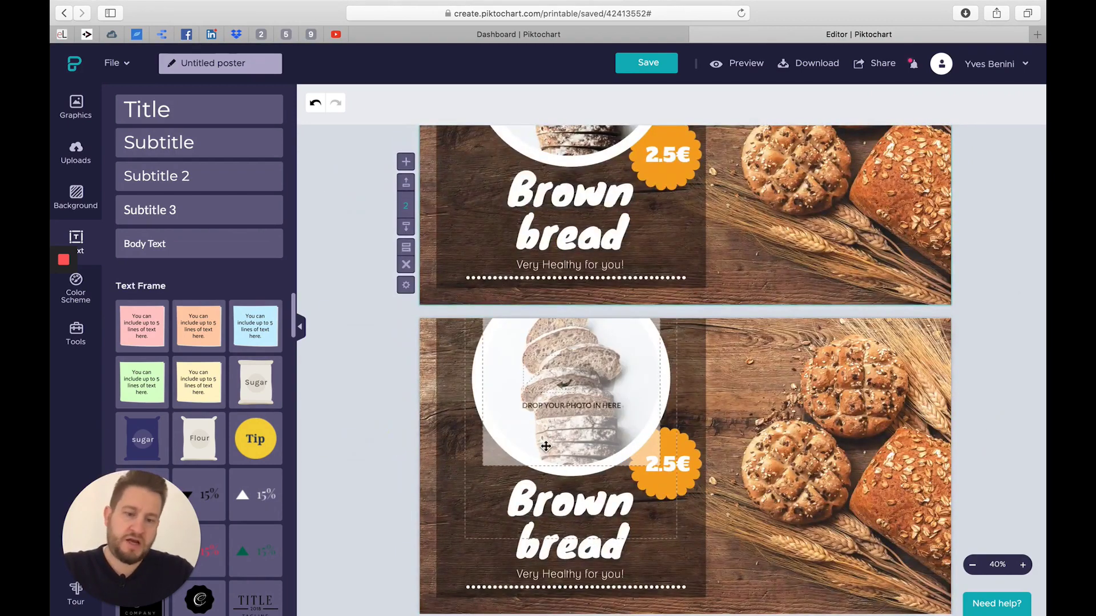
{"action": "left_click", "coordinate": [538, 454]}
{"action": "left_click", "coordinate": [89, 119]}
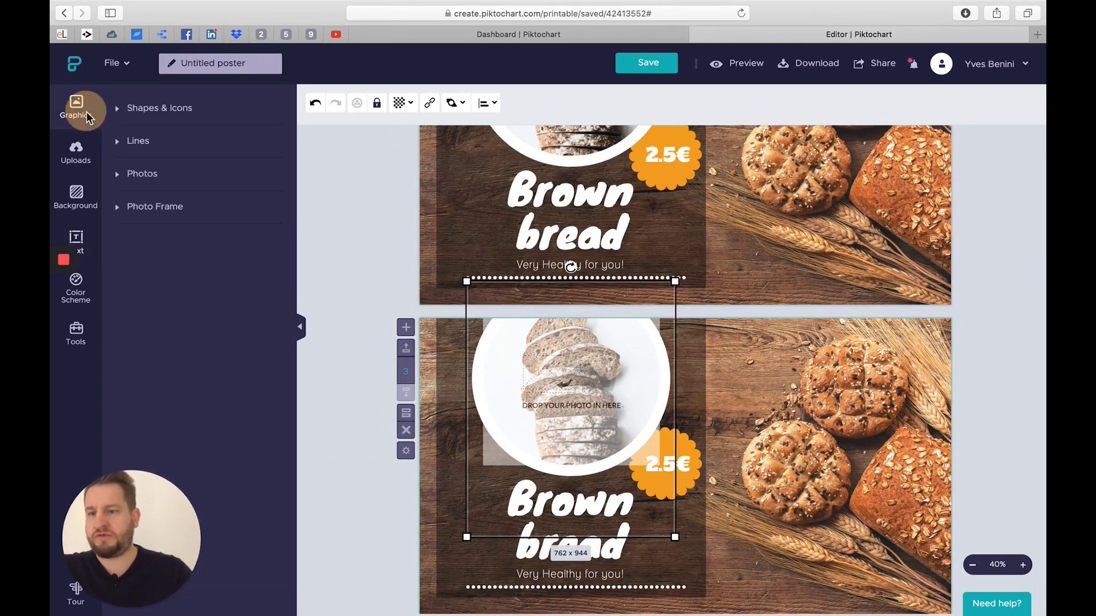
{"action": "left_click", "coordinate": [137, 174]}
{"action": "left_click", "coordinate": [172, 202]}
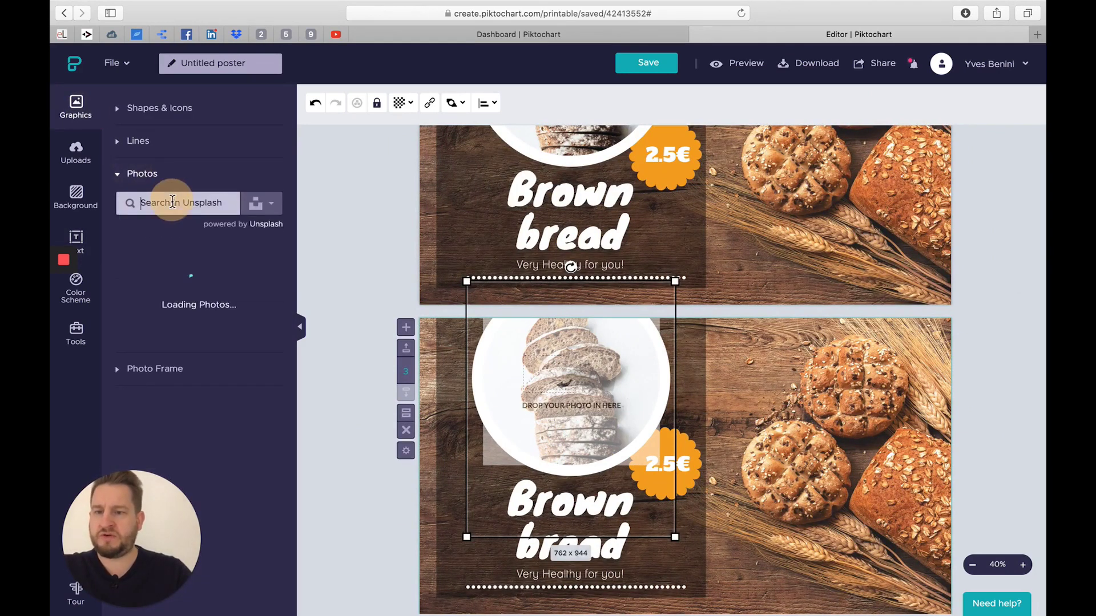
Search stock photos for 'croissant', browse the results, and drag one onto the frame
{"action": "type", "text": "crois"}
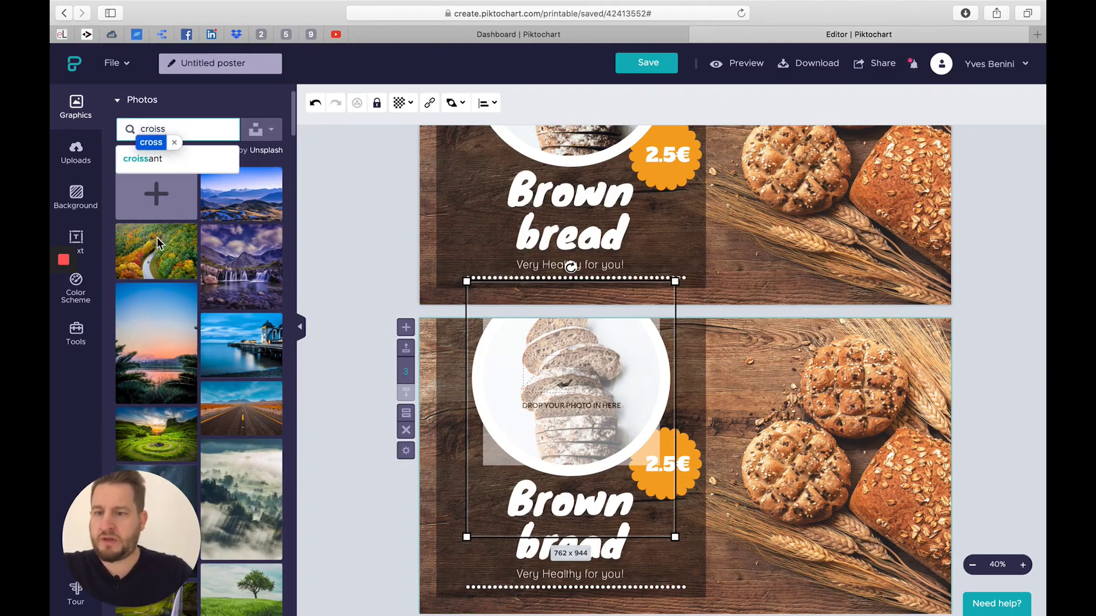
{"action": "type", "text": "s"}
{"action": "key", "text": "Return"}
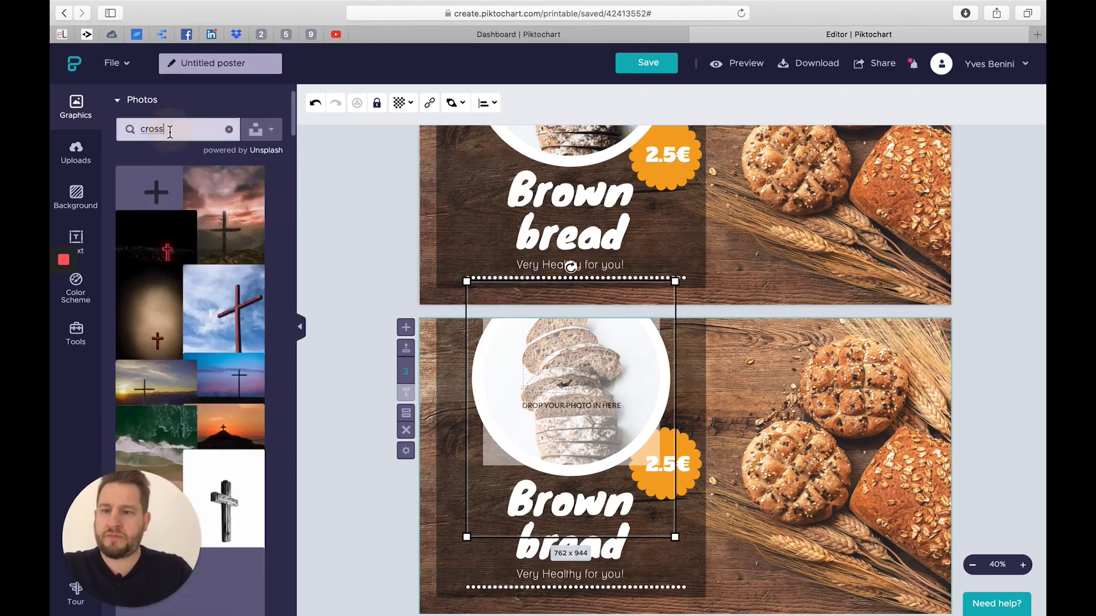
{"action": "key", "text": "BackSpace"}
{"action": "key", "text": "BackSpace"}
{"action": "type", "text": "is"}
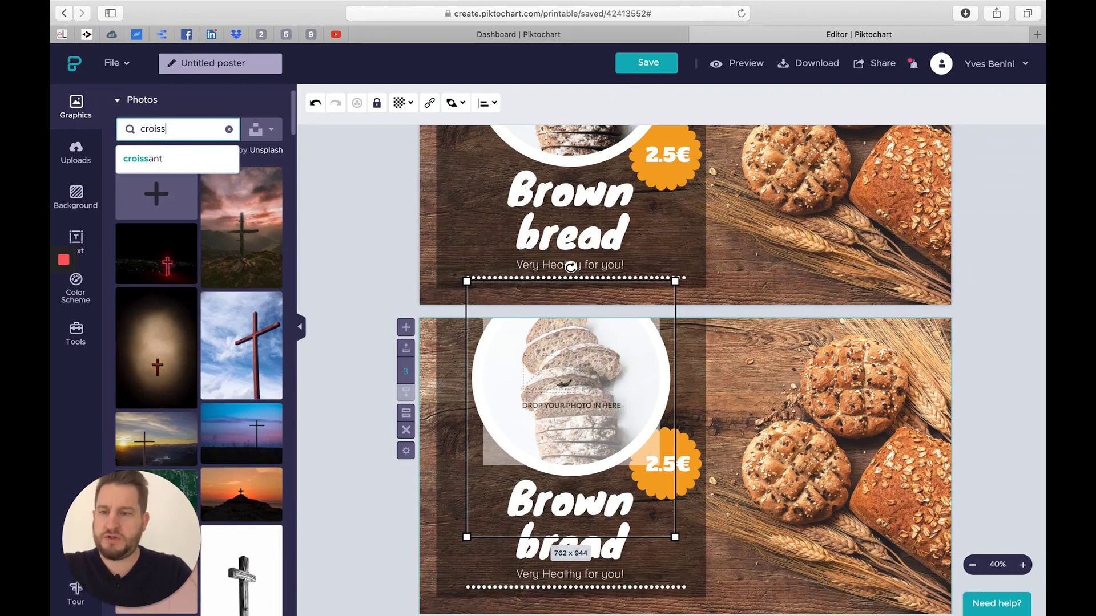
{"action": "type", "text": "sant"}
{"action": "key", "text": "Return"}
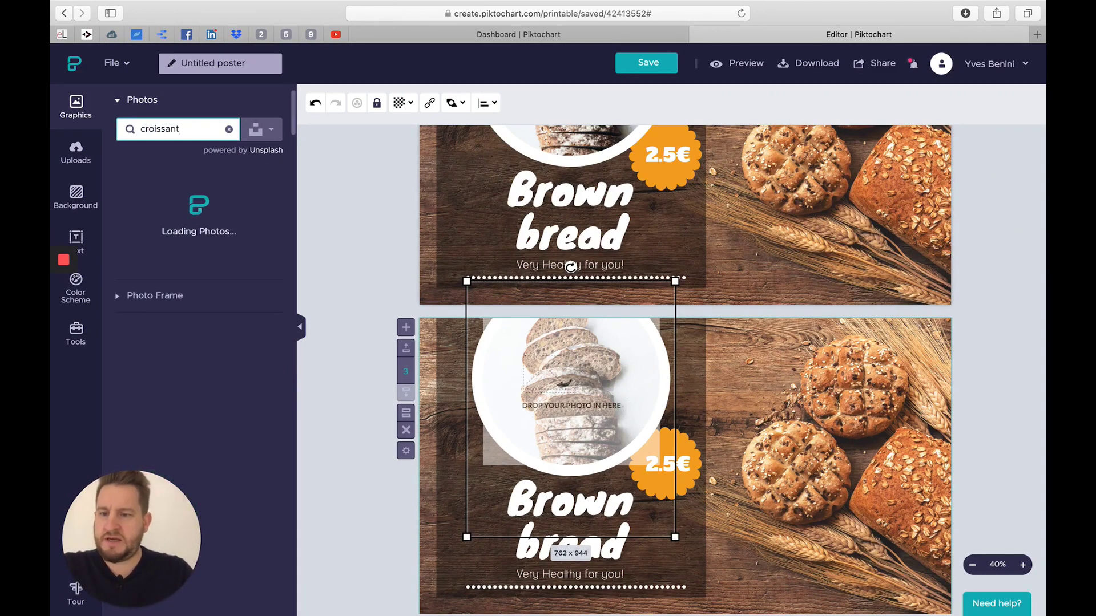
{"action": "mouse_move", "coordinate": [191, 382]}
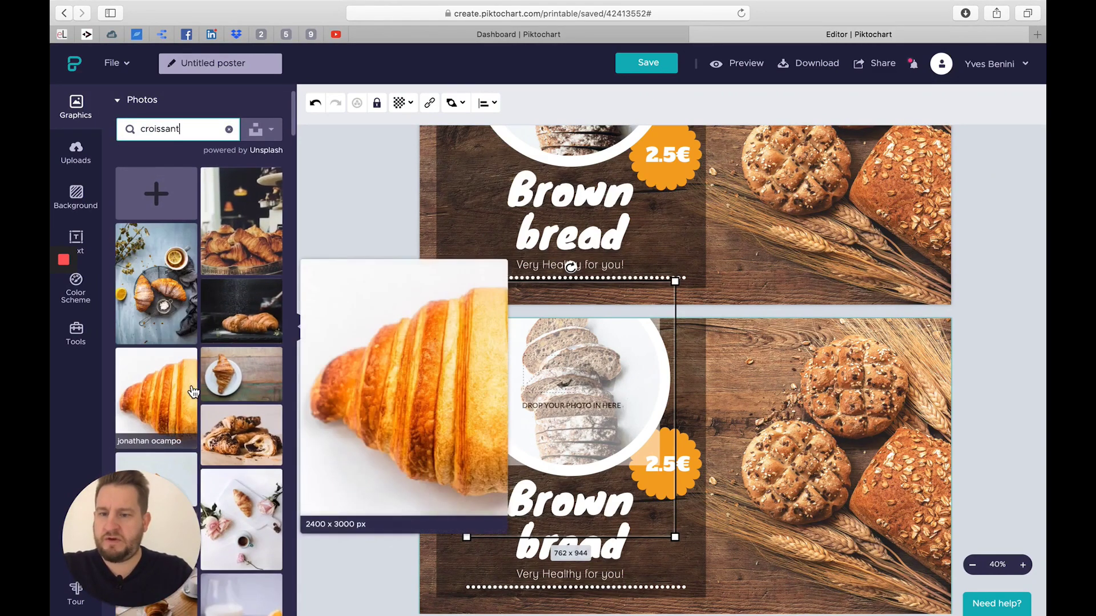
{"action": "scroll", "coordinate": [191, 385], "scroll_direction": "down", "scroll_amount": 5}
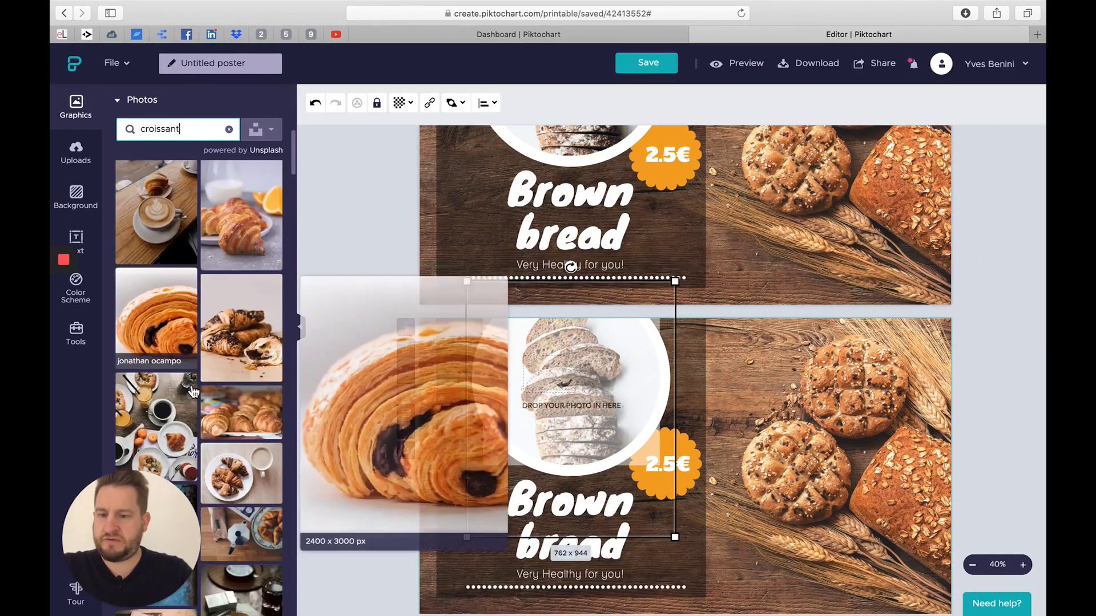
{"action": "scroll", "coordinate": [190, 391], "scroll_direction": "down", "scroll_amount": 3}
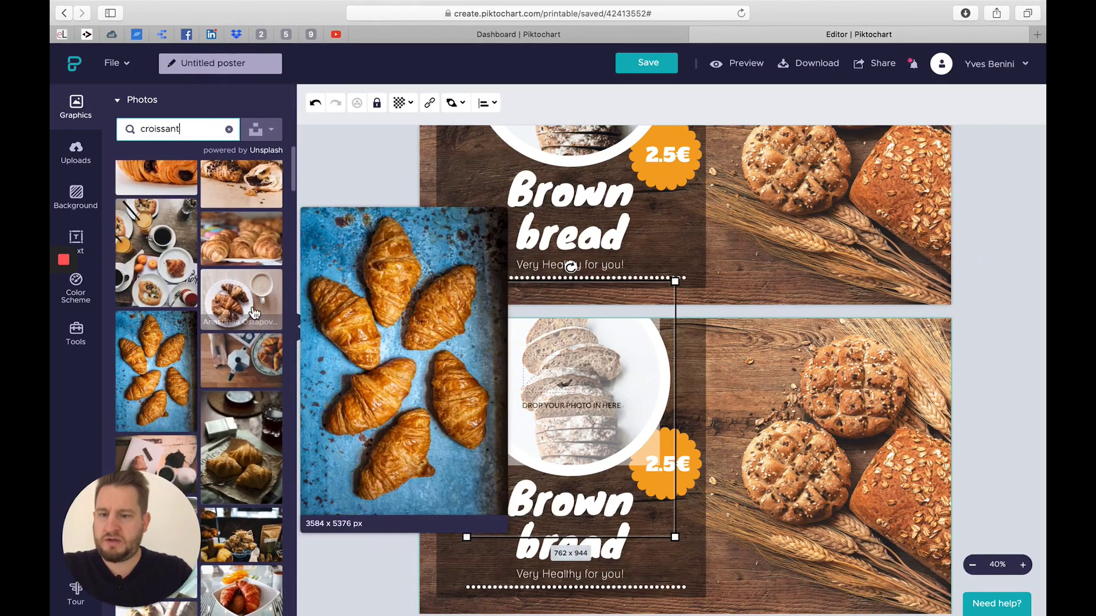
{"action": "scroll", "coordinate": [191, 348], "scroll_direction": "up", "scroll_amount": 10}
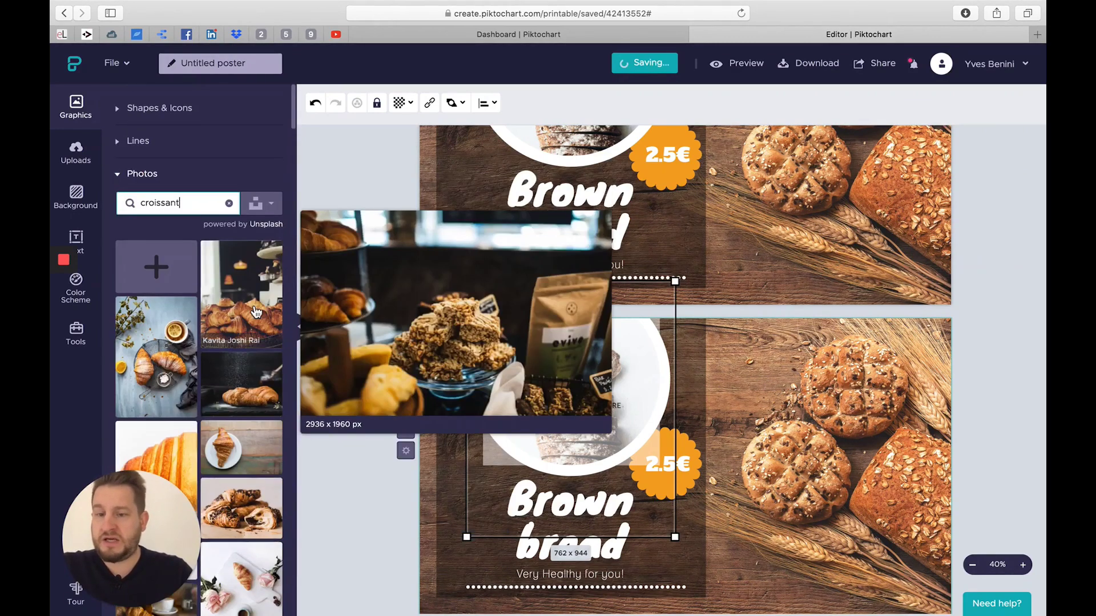
{"action": "scroll", "coordinate": [191, 348], "scroll_direction": "down", "scroll_amount": 3}
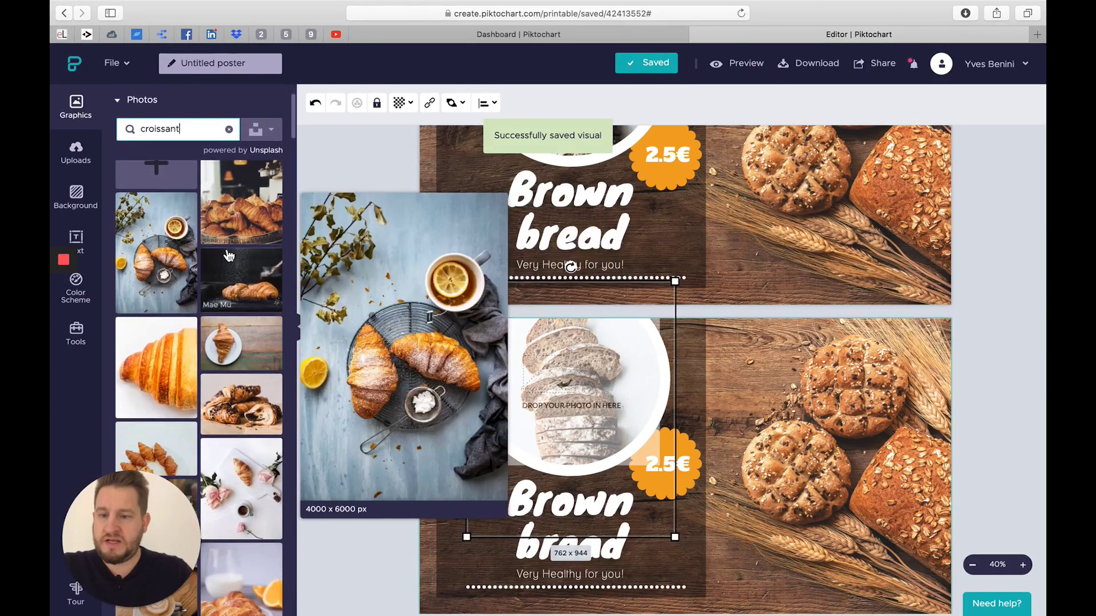
{"action": "scroll", "coordinate": [207, 394], "scroll_direction": "down", "scroll_amount": 5}
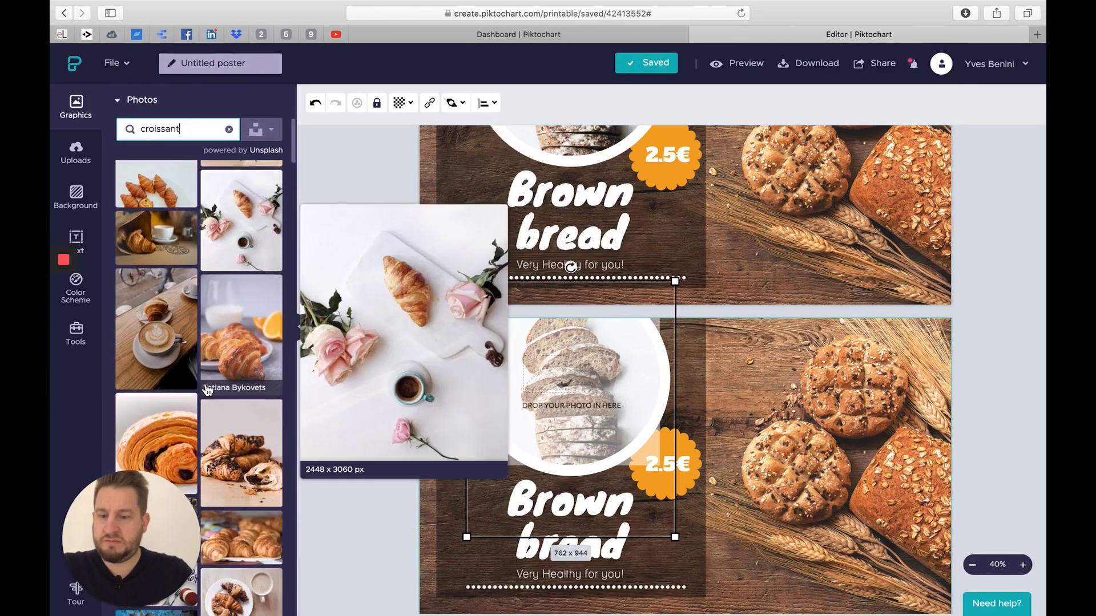
{"action": "scroll", "coordinate": [207, 390], "scroll_direction": "down", "scroll_amount": 5}
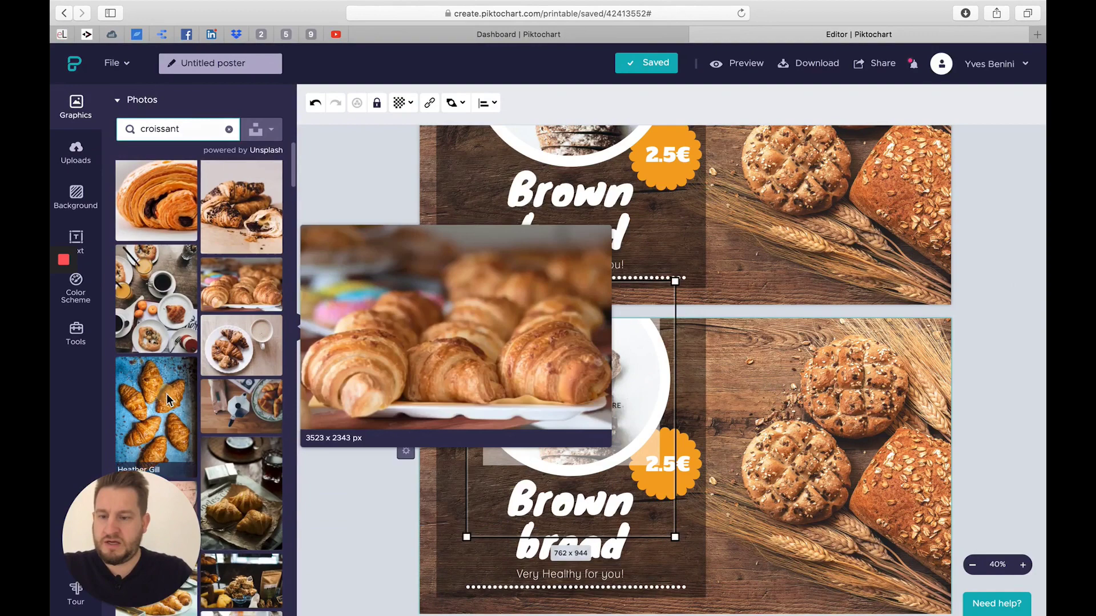
{"action": "left_click_drag", "start_coordinate": [167, 394], "coordinate": [615, 373]}
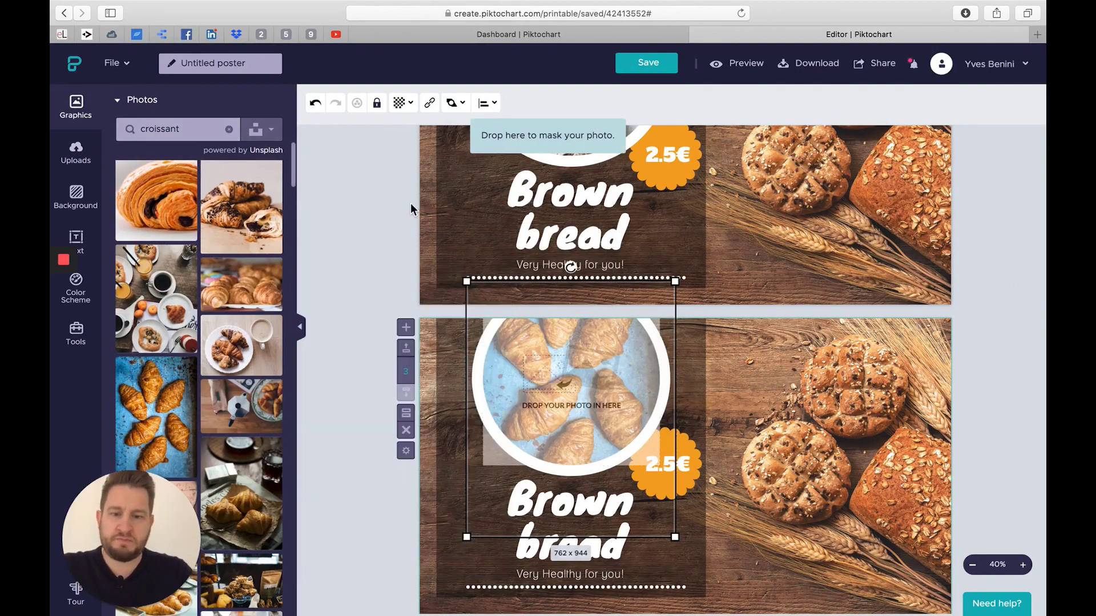
Enlarge the blue-background croissant photo and shift it upward inside the circle, then confirm the crop
{"action": "double_click", "coordinate": [645, 402]}
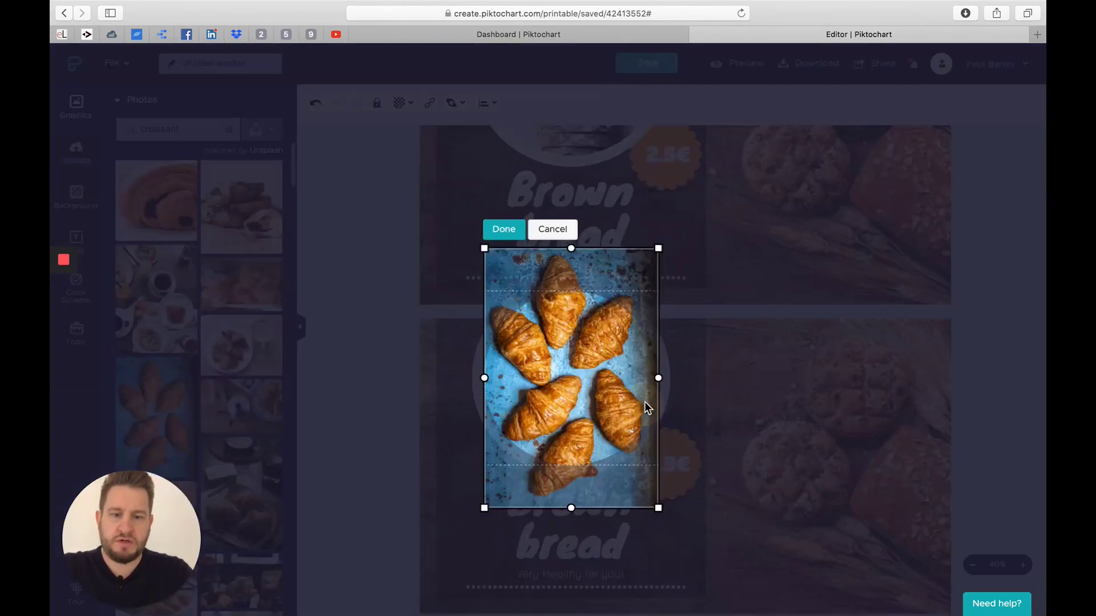
{"action": "left_click_drag", "start_coordinate": [664, 248], "coordinate": [700, 183]}
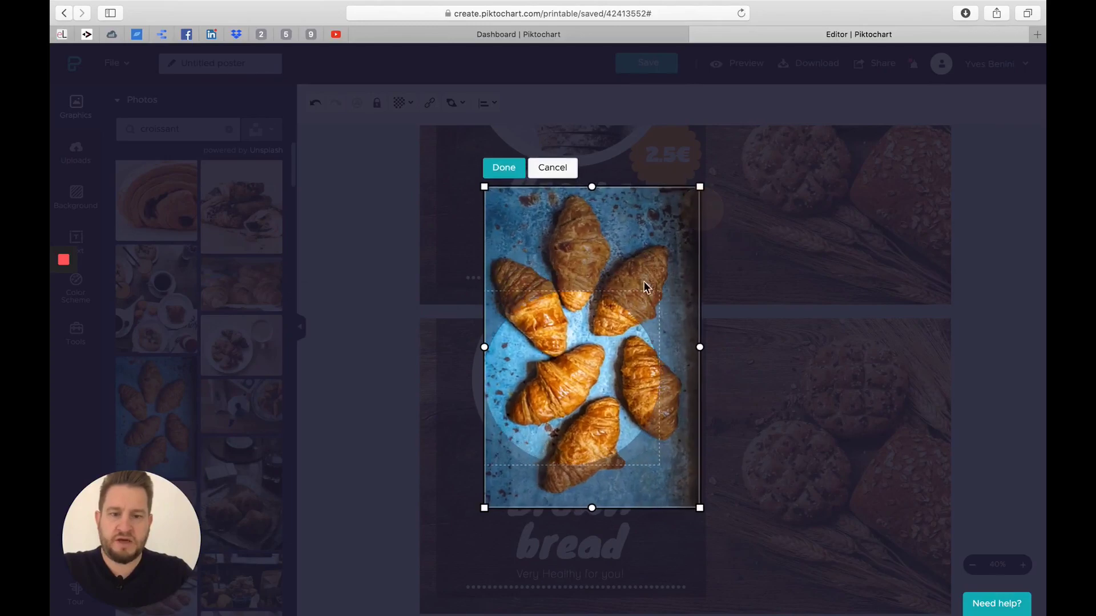
{"action": "left_click_drag", "start_coordinate": [597, 344], "coordinate": [597, 320]}
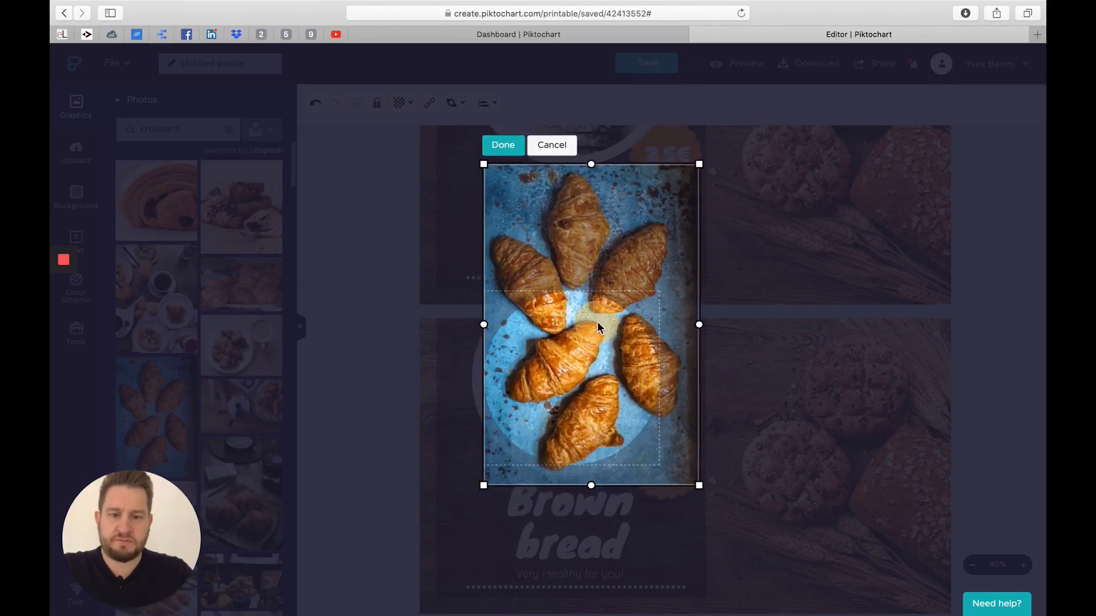
{"action": "left_click", "coordinate": [512, 147]}
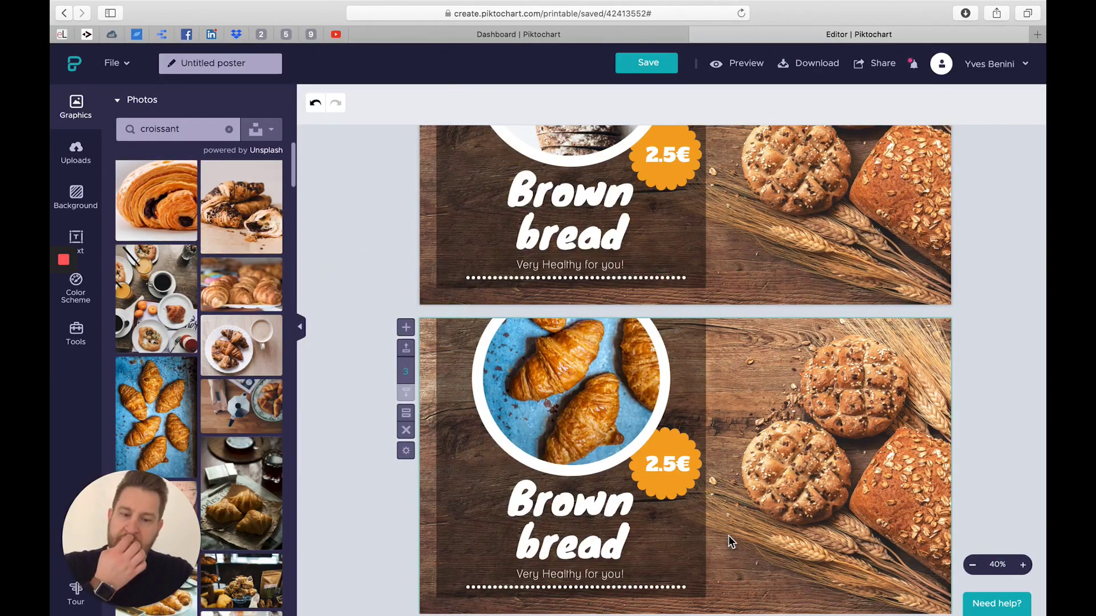
Change the lower price badge from 2.5€ to 1.1€
{"action": "left_click", "coordinate": [664, 466]}
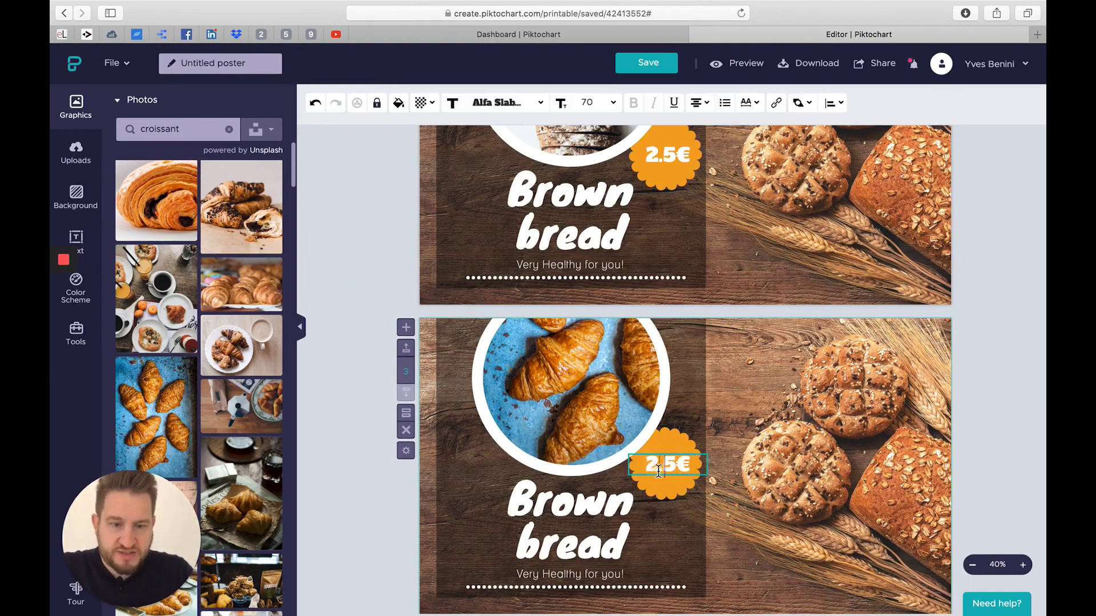
{"action": "left_click", "coordinate": [658, 471]}
{"action": "key", "text": "BackSpace"}
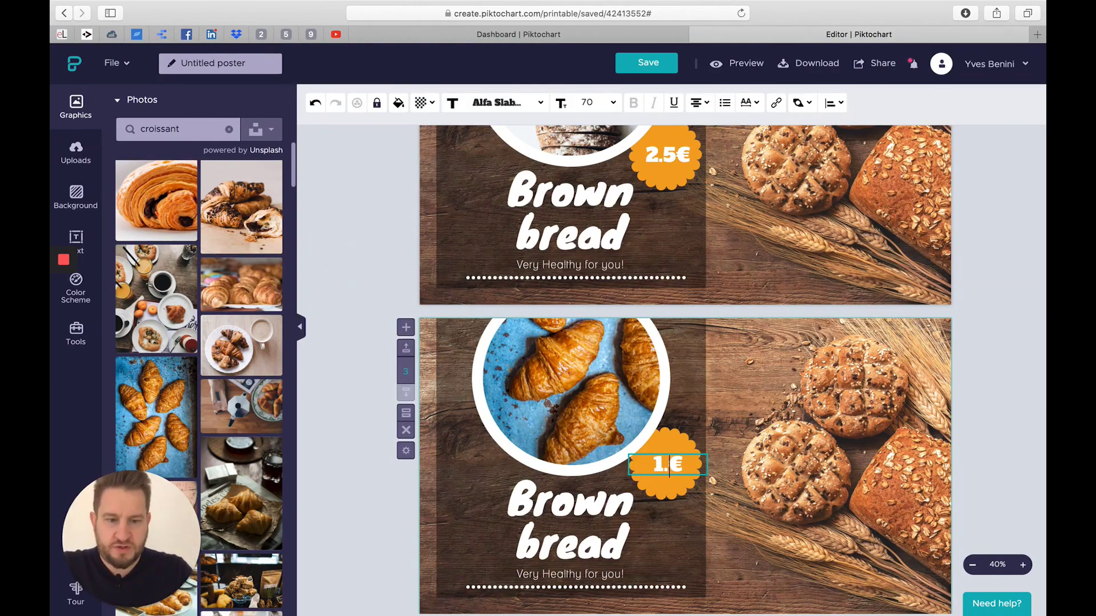
{"action": "left_click", "coordinate": [369, 522]}
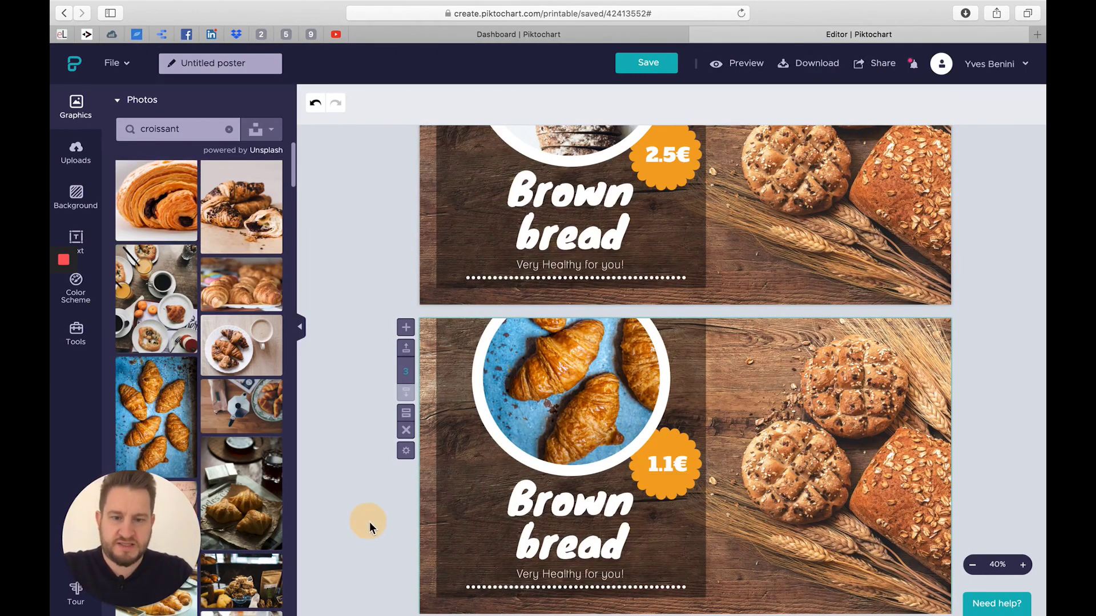
Replace the Brown bread heading with the two-line heading 'Fresh Croisssants'
{"action": "left_click", "coordinate": [593, 516]}
{"action": "left_click", "coordinate": [611, 522]}
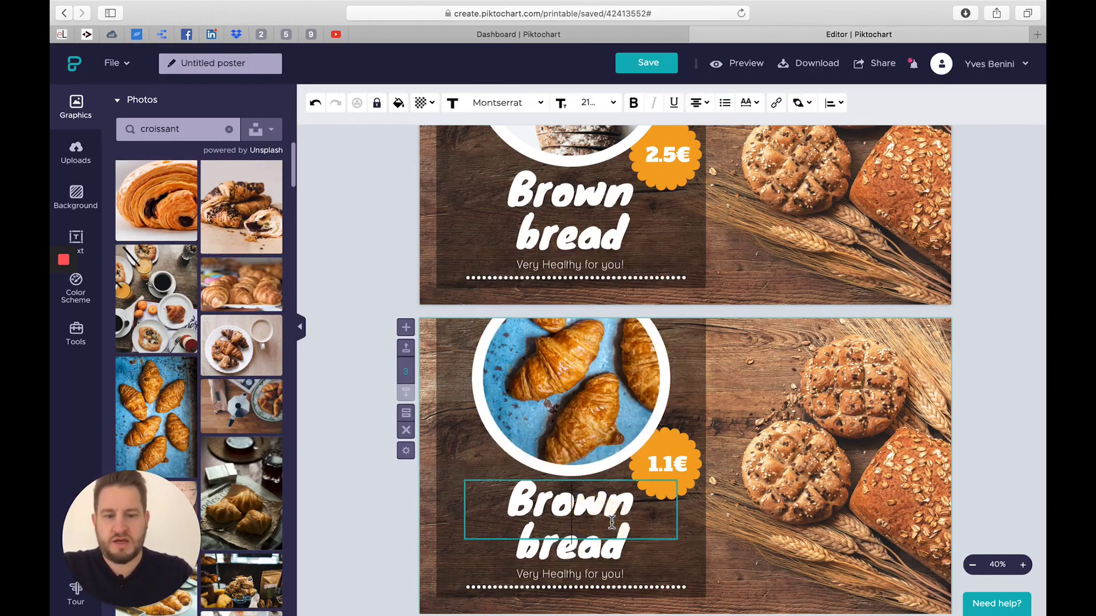
{"action": "triple_click", "coordinate": [618, 552]}
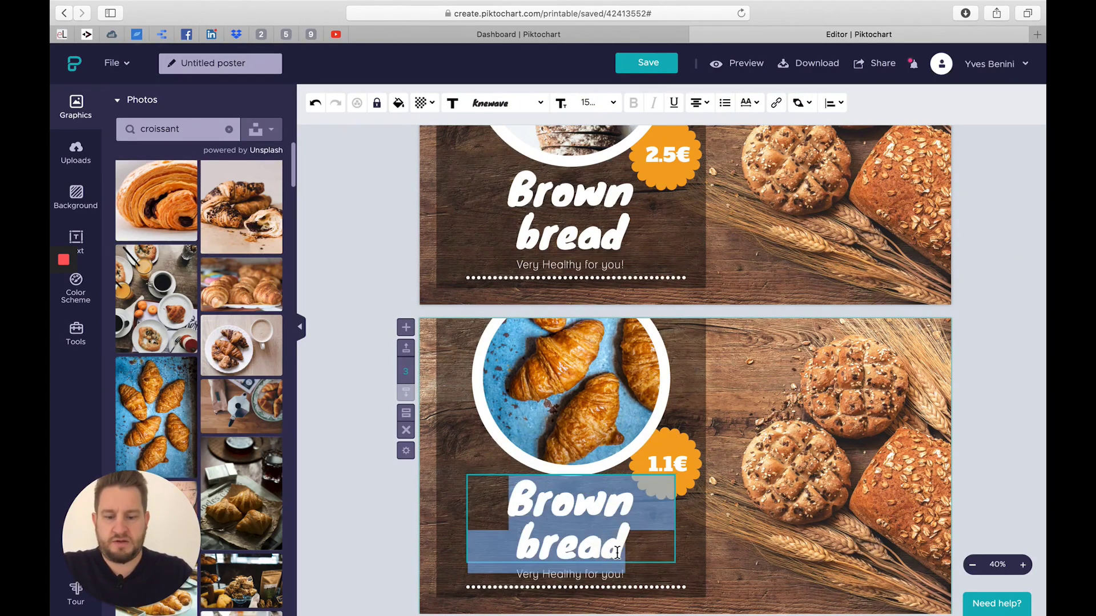
{"action": "type", "text": "Fresh"}
{"action": "key", "text": "Escape"}
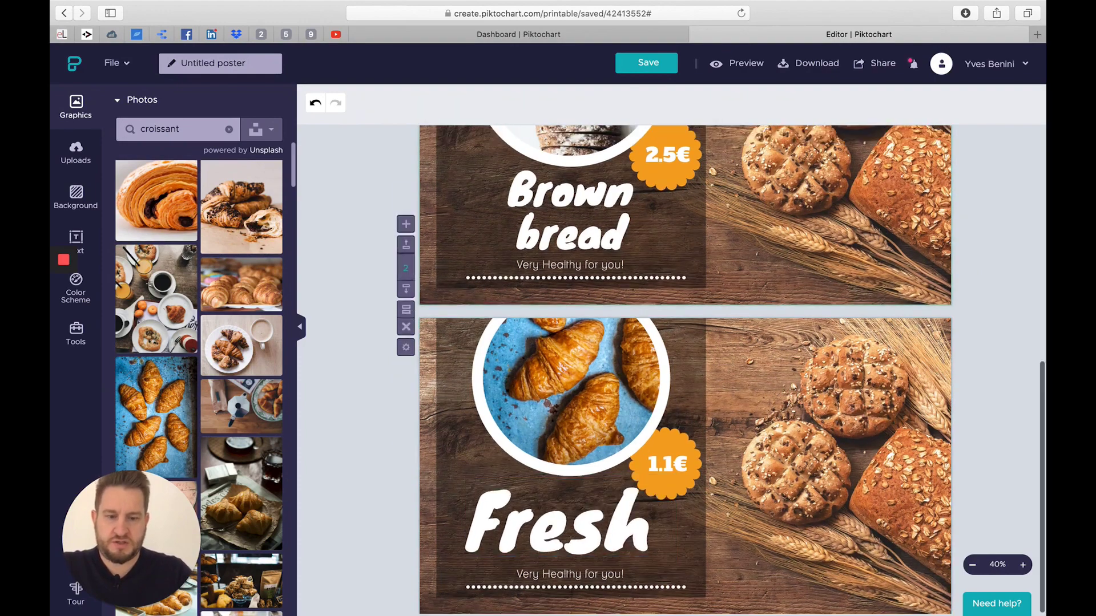
{"action": "scroll", "coordinate": [684, 371], "scroll_direction": "up", "scroll_amount": 3}
{"action": "scroll", "coordinate": [606, 559], "scroll_direction": "down", "scroll_amount": 2}
{"action": "left_click", "coordinate": [609, 536]}
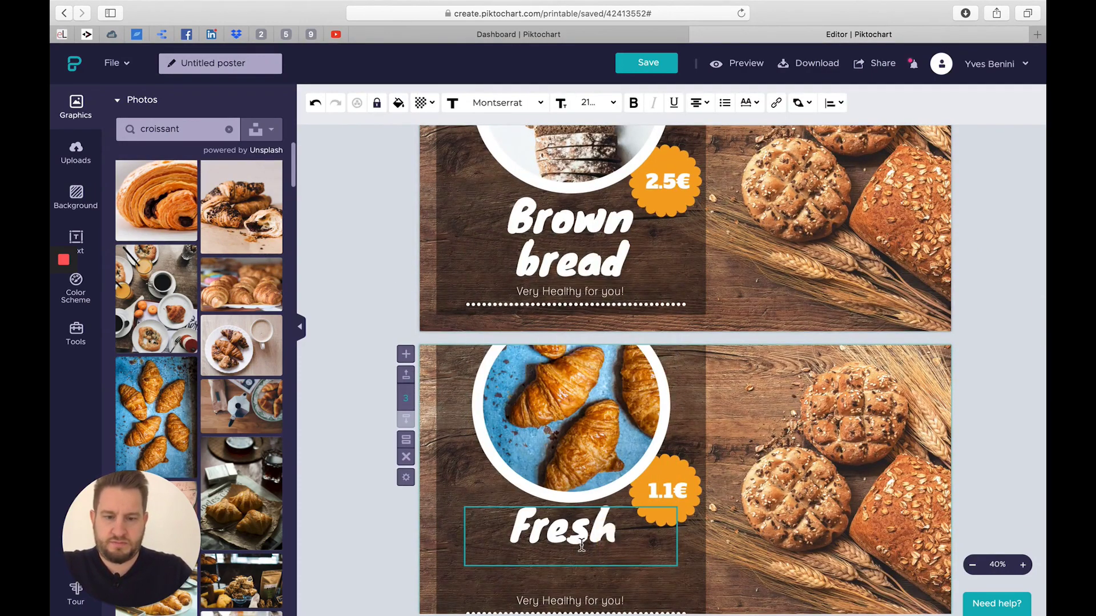
{"action": "left_click", "coordinate": [422, 585]}
{"action": "double_click", "coordinate": [520, 582]}
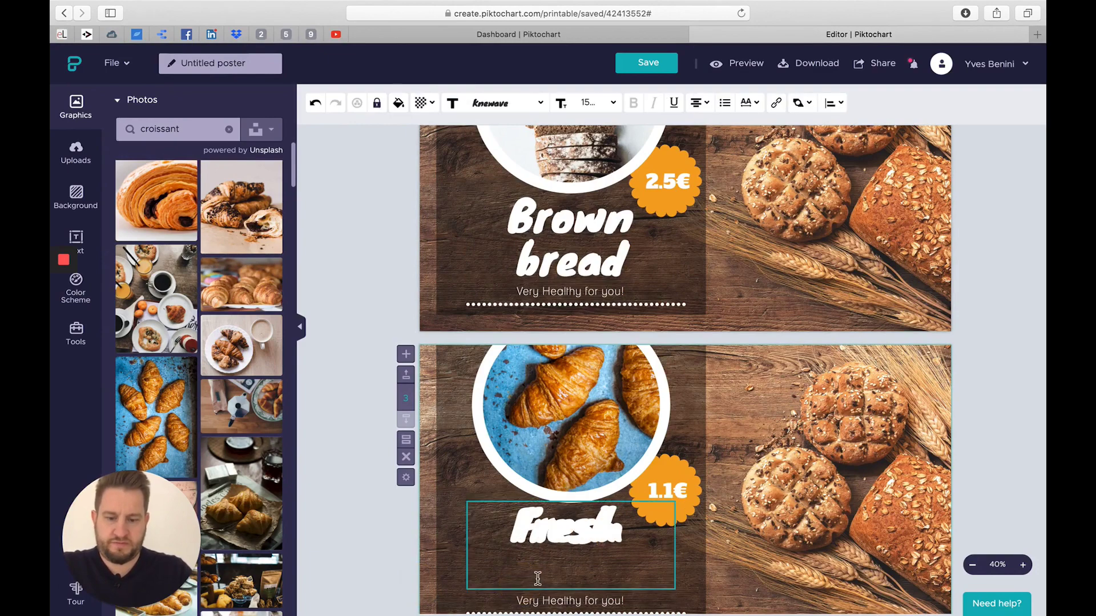
{"action": "type", "text": "Croissan"}
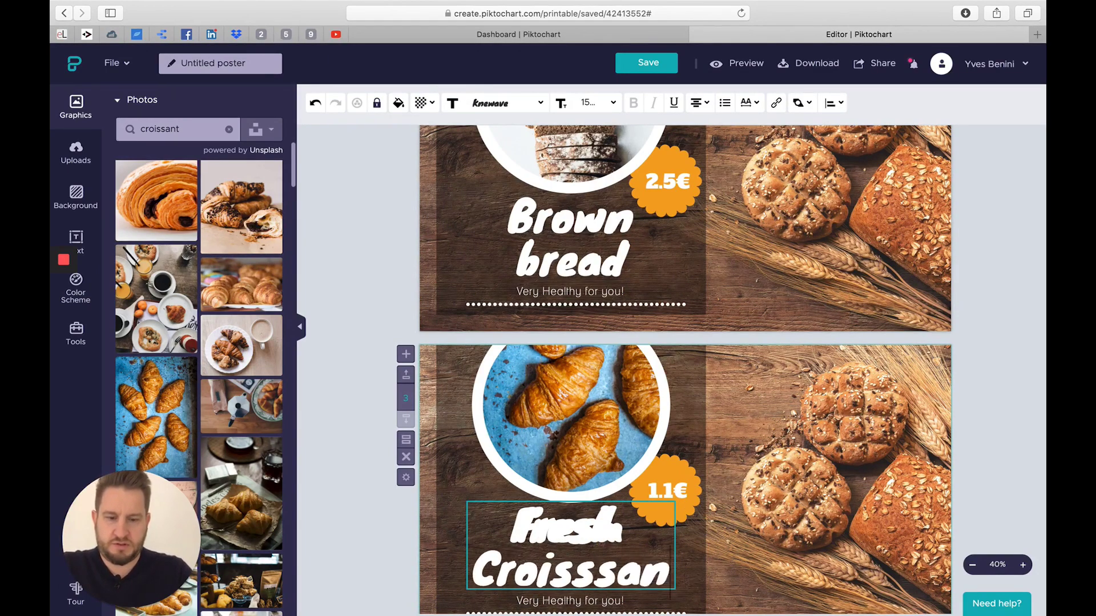
{"action": "key", "text": "Escape"}
Change the 'Very Healthy for you!' tagline to 'So Yummyyyy!'
{"action": "scroll", "coordinate": [685, 371], "scroll_direction": "up", "scroll_amount": 3}
{"action": "scroll", "coordinate": [571, 457], "scroll_direction": "down", "scroll_amount": 3}
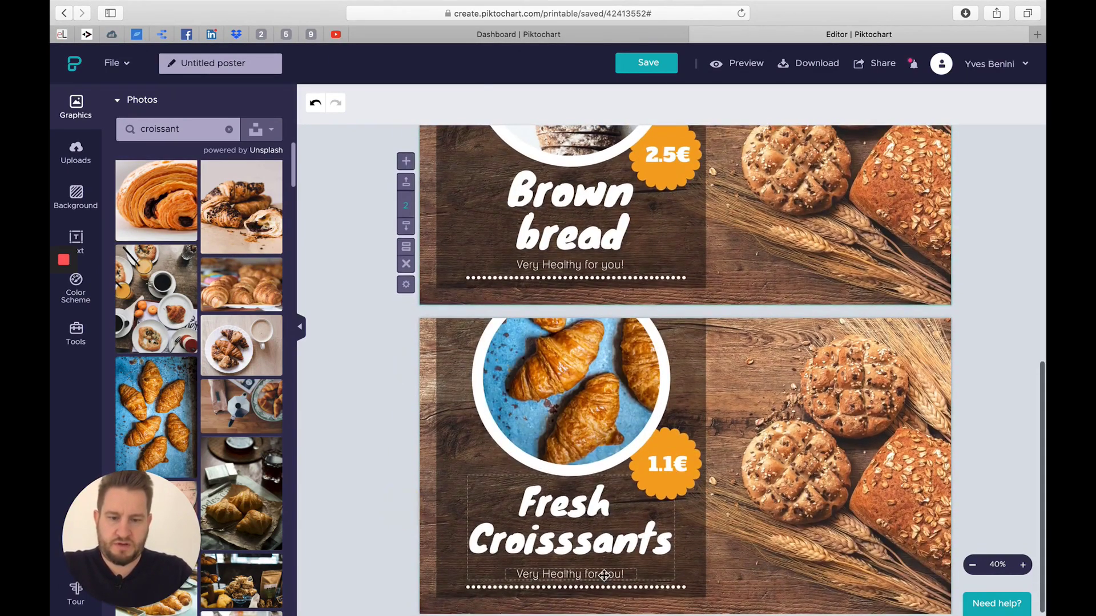
{"action": "left_click", "coordinate": [607, 579]}
{"action": "double_click", "coordinate": [611, 574]}
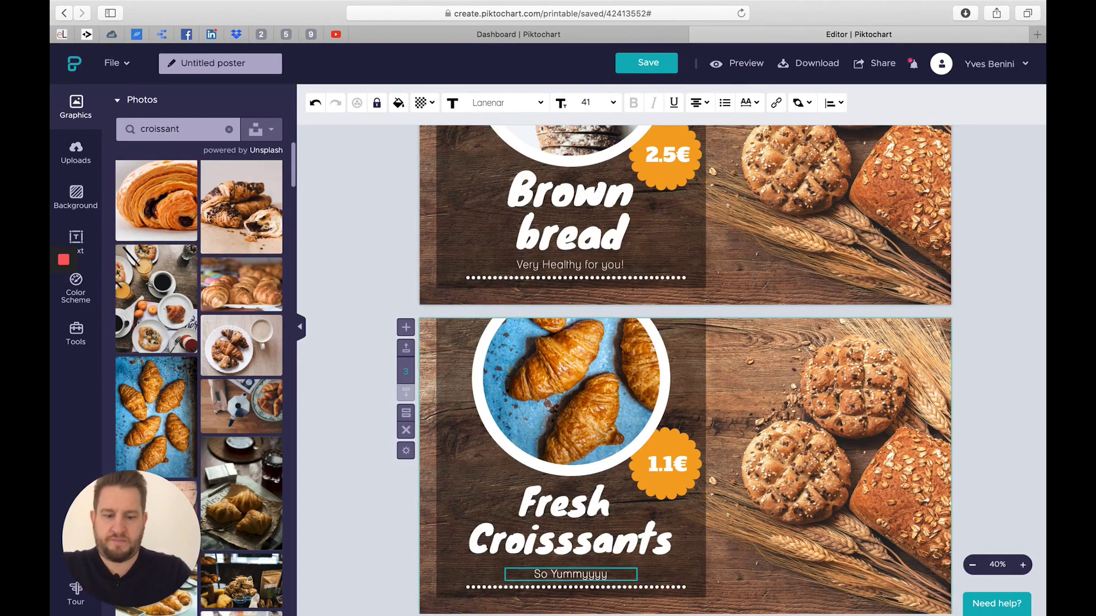
{"action": "left_click", "coordinate": [386, 547]}
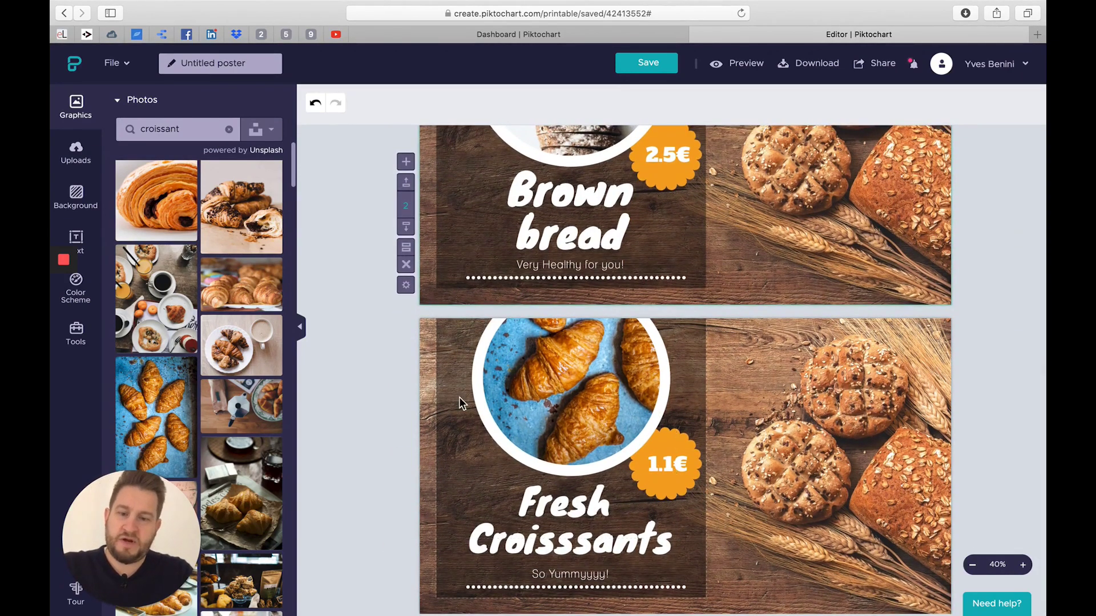
Unlock and delete the wooden-table background image, leaving white behind the grey panel
{"action": "left_click", "coordinate": [460, 398]}
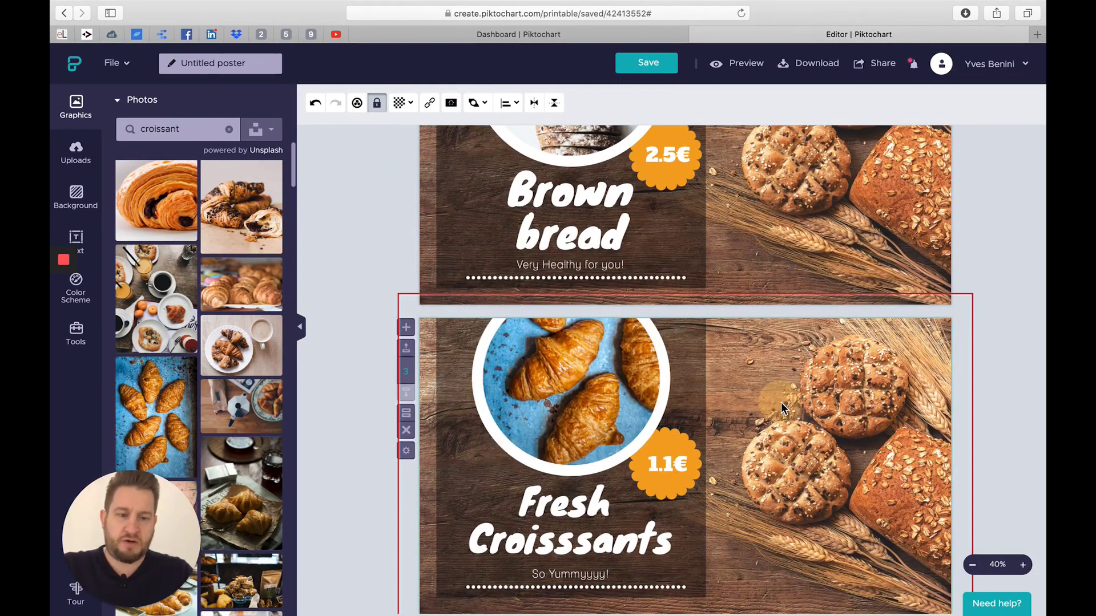
{"action": "left_click", "coordinate": [377, 102]}
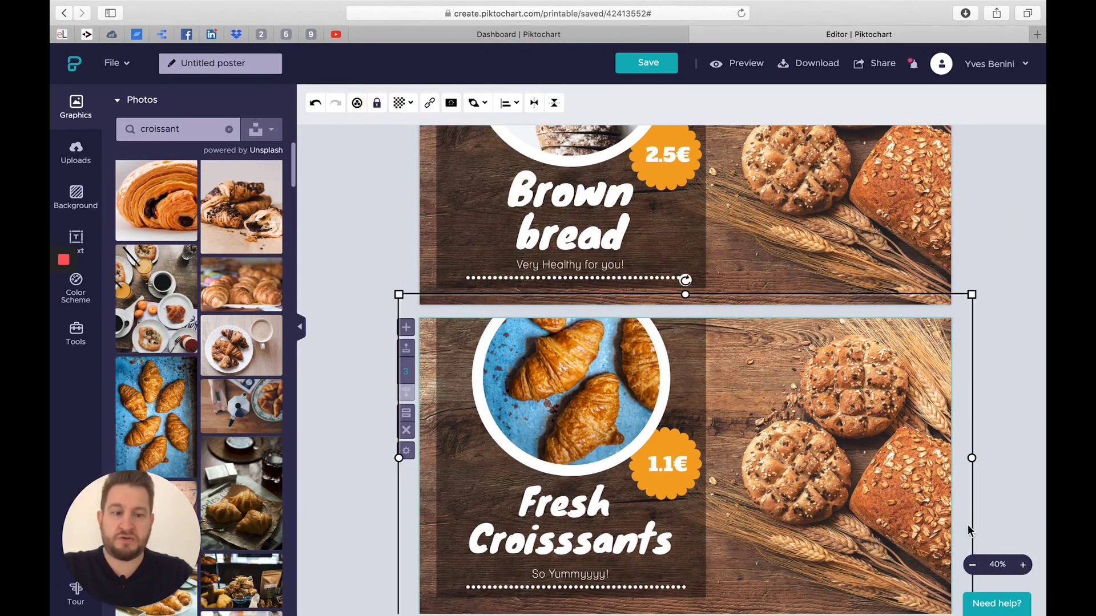
{"action": "key", "text": "Delete"}
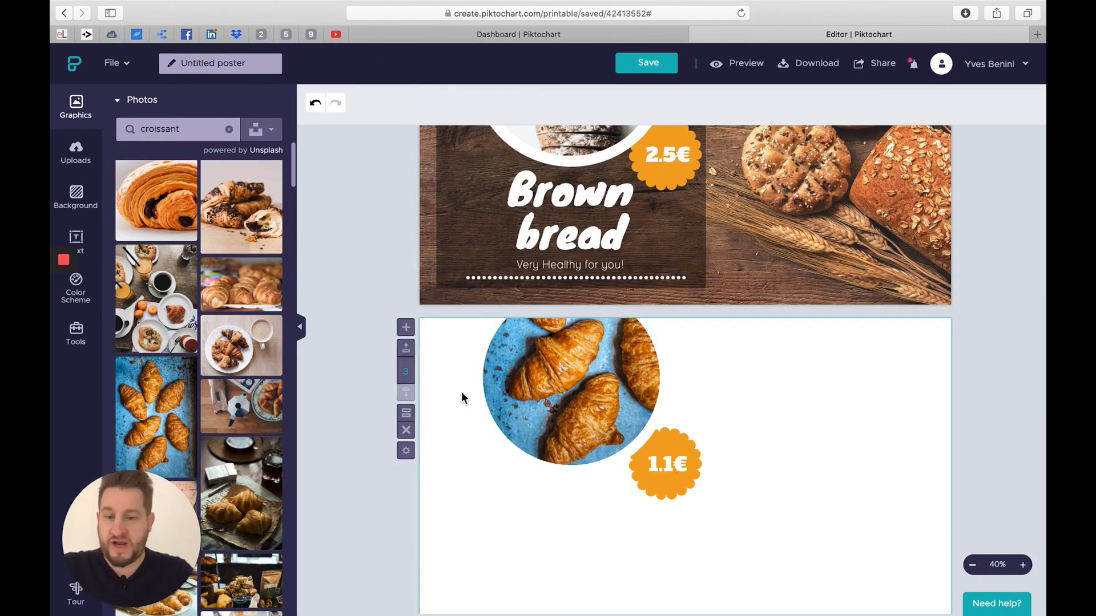
{"action": "key", "text": "super+z"}
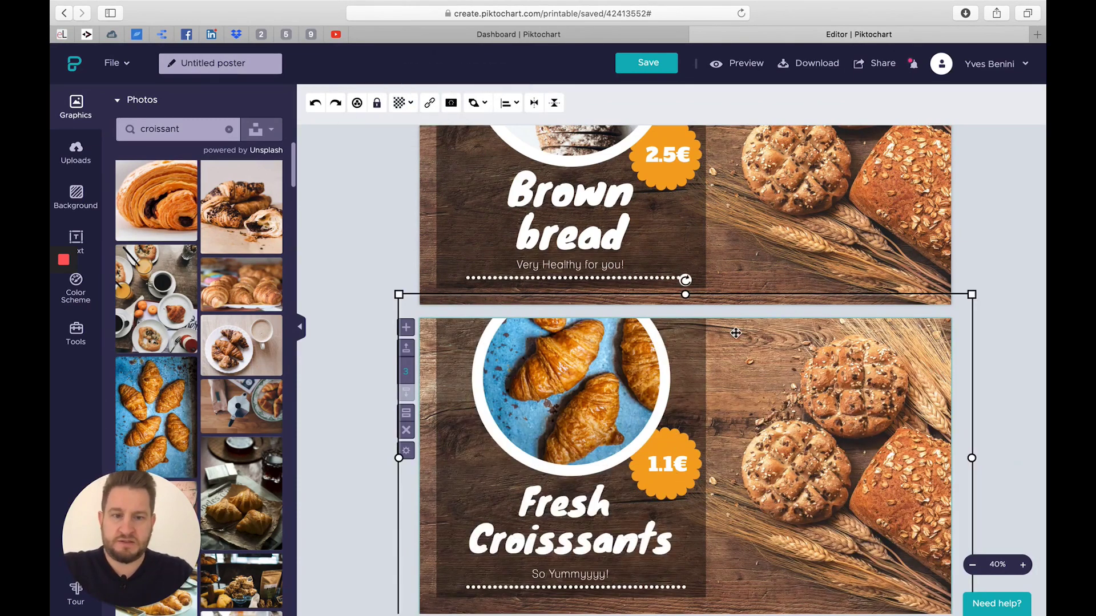
{"action": "left_click", "coordinate": [1011, 290]}
{"action": "left_click", "coordinate": [682, 351]}
{"action": "left_click", "coordinate": [806, 348]}
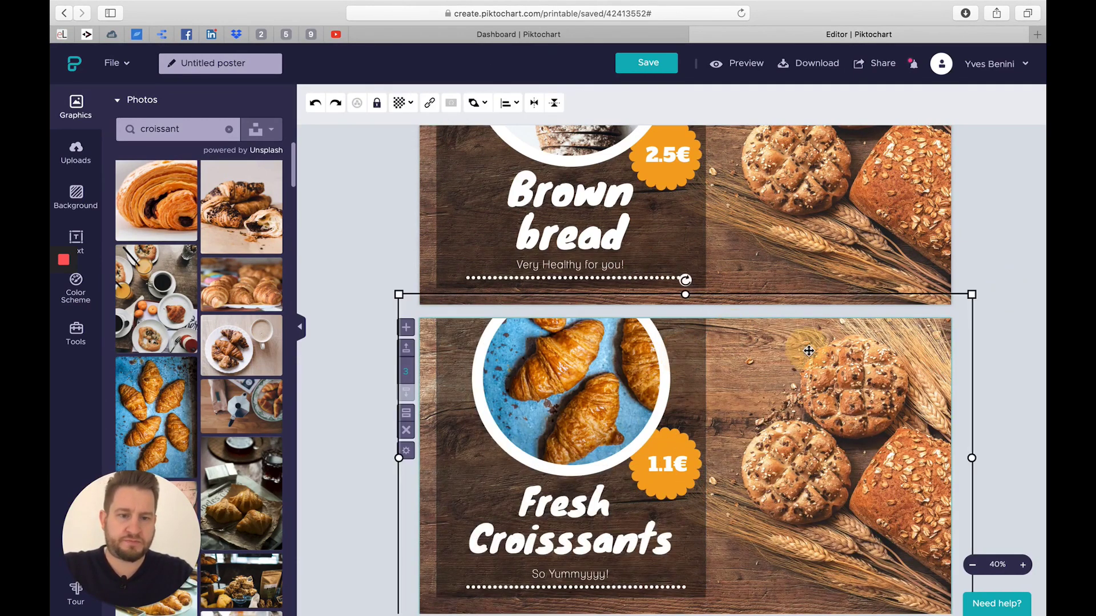
{"action": "key", "text": "Delete"}
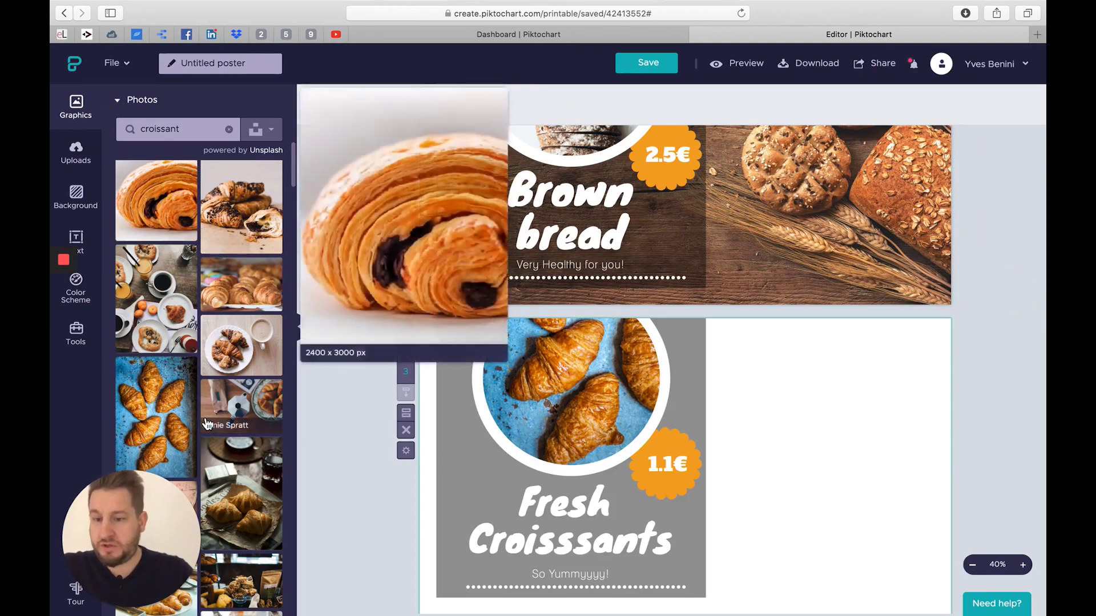
{"action": "scroll", "coordinate": [208, 423], "scroll_direction": "down", "scroll_amount": 5}
{"action": "scroll", "coordinate": [207, 423], "scroll_direction": "down", "scroll_amount": 10}
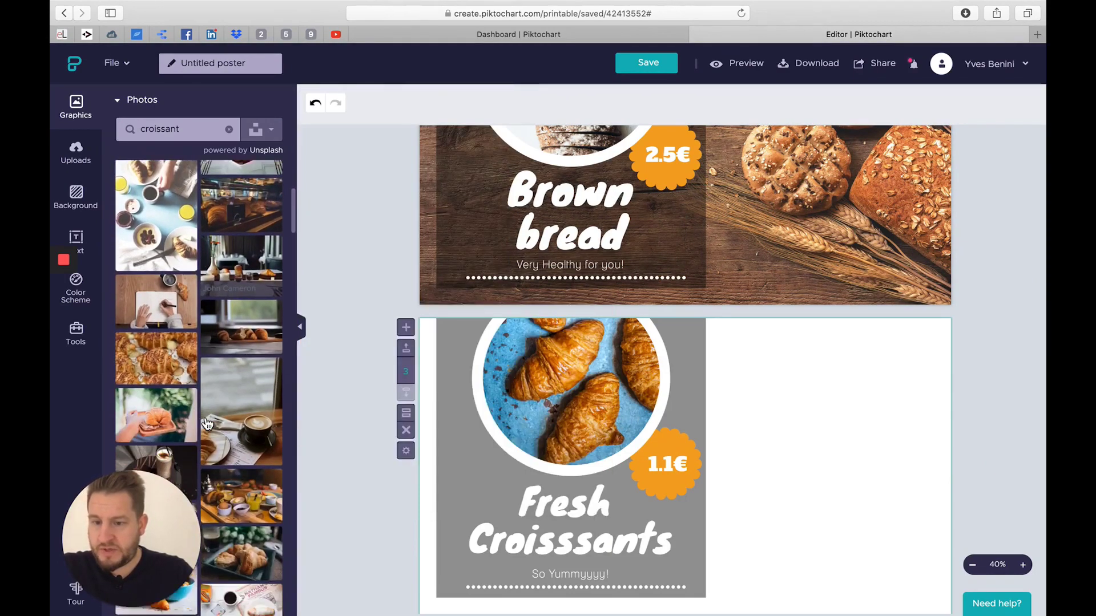
{"action": "scroll", "coordinate": [207, 423], "scroll_direction": "down", "scroll_amount": 10}
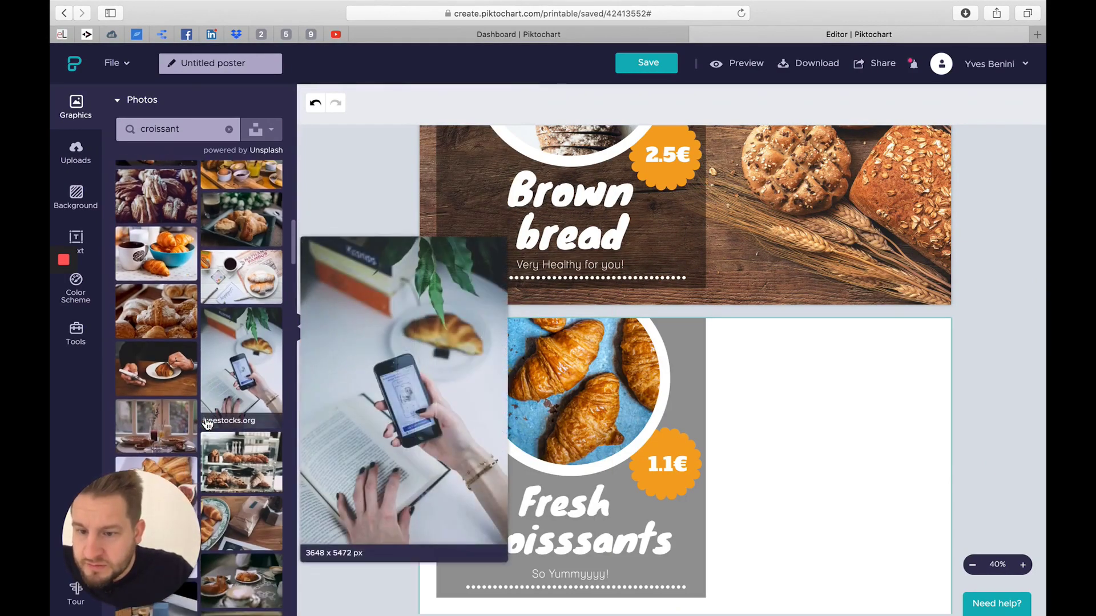
{"action": "scroll", "coordinate": [207, 423], "scroll_direction": "up", "scroll_amount": 20}
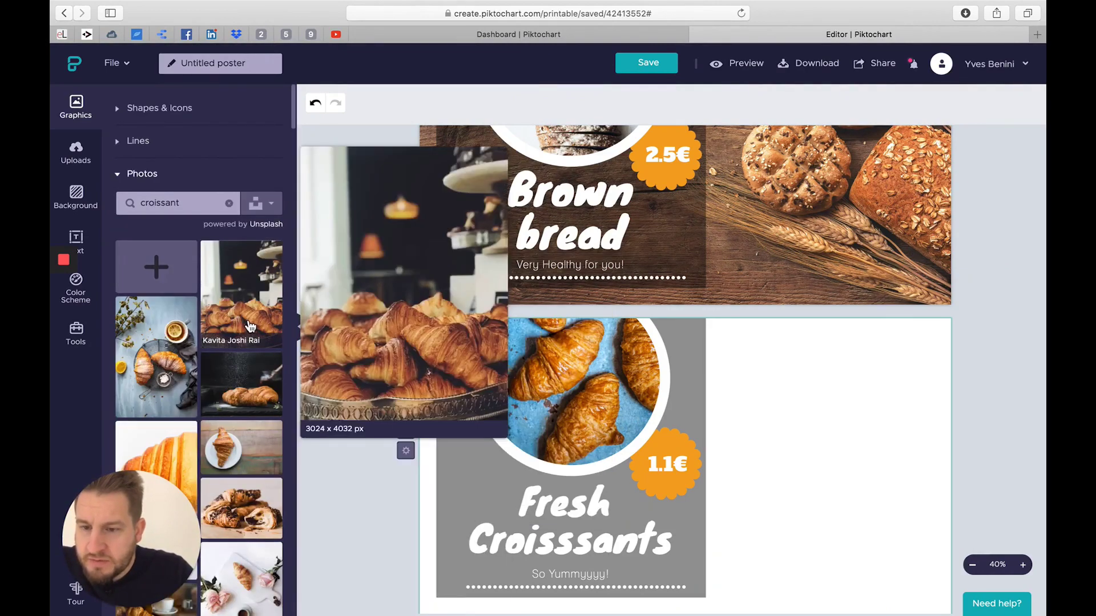
{"action": "scroll", "coordinate": [250, 326], "scroll_direction": "down", "scroll_amount": 5}
{"action": "scroll", "coordinate": [250, 326], "scroll_direction": "down", "scroll_amount": 10}
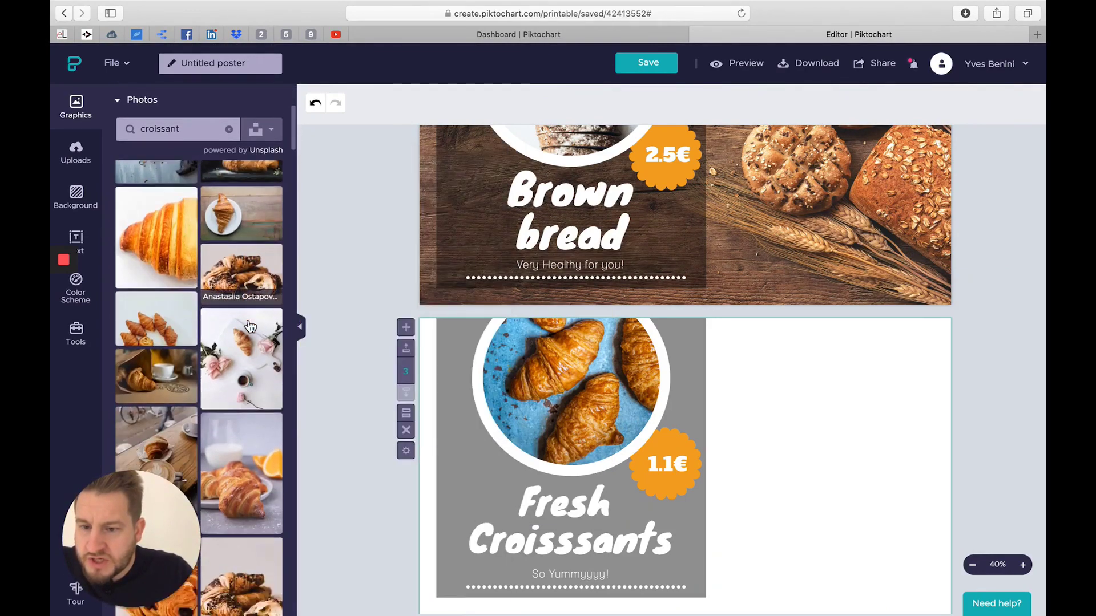
{"action": "scroll", "coordinate": [250, 326], "scroll_direction": "down", "scroll_amount": 10}
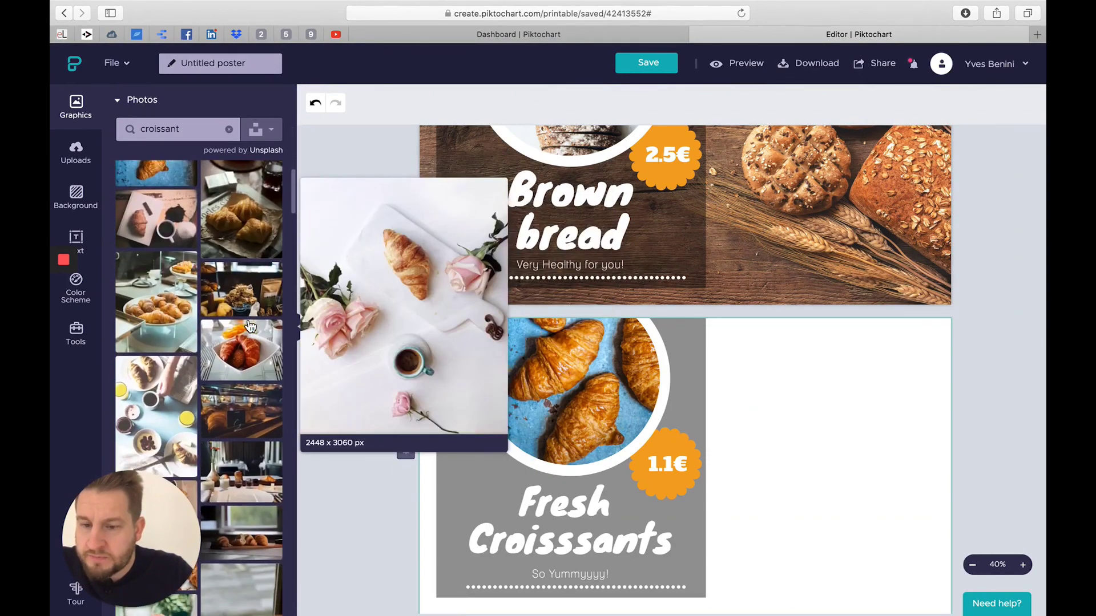
{"action": "scroll", "coordinate": [250, 326], "scroll_direction": "down", "scroll_amount": 10}
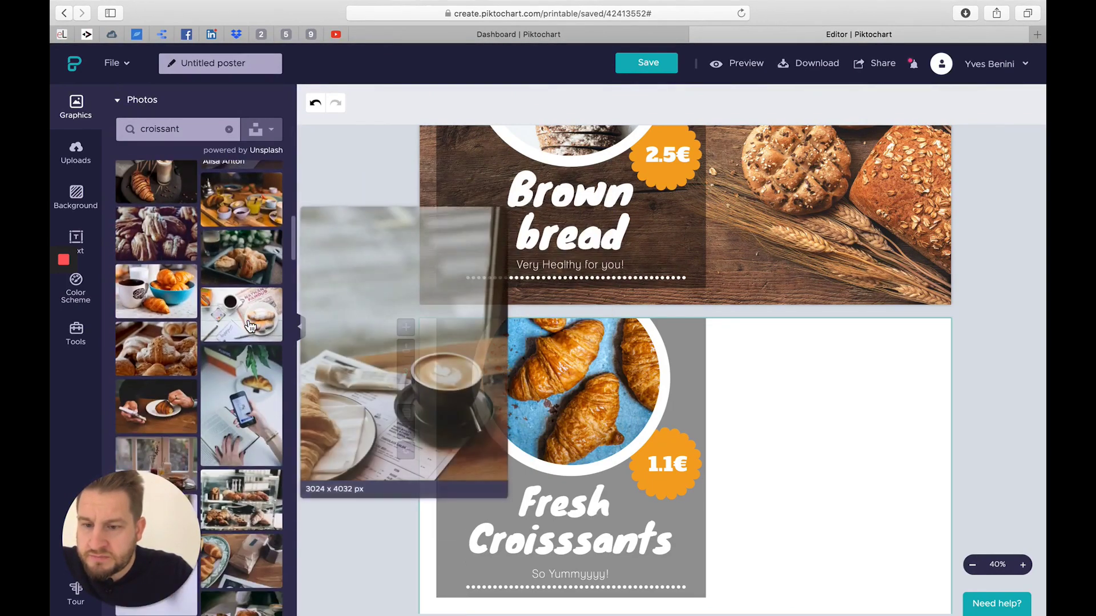
{"action": "scroll", "coordinate": [250, 327], "scroll_direction": "down", "scroll_amount": 10}
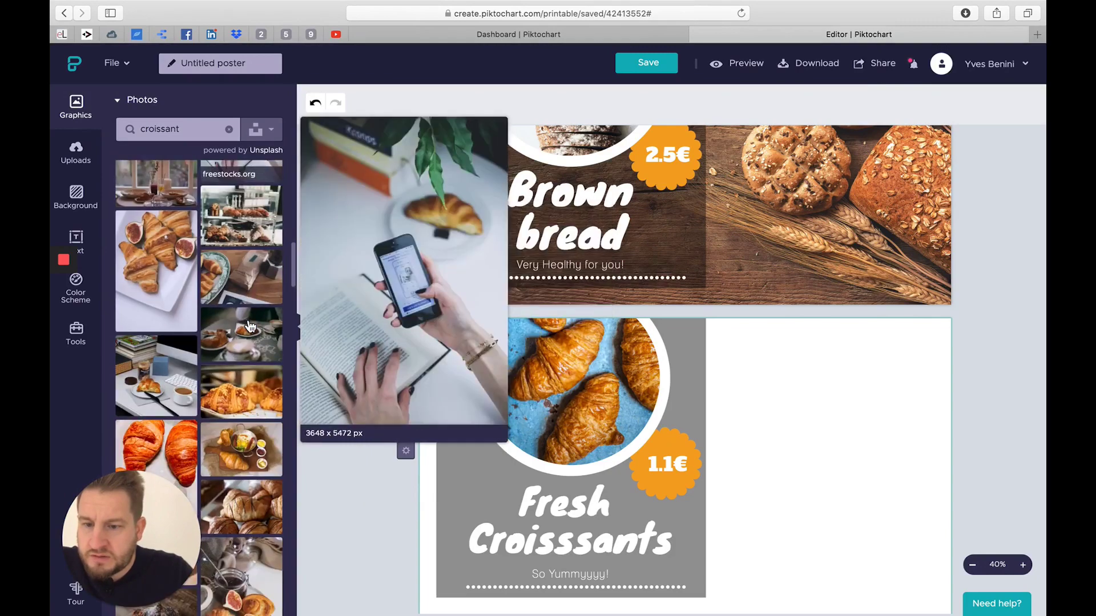
{"action": "scroll", "coordinate": [249, 374], "scroll_direction": "up", "scroll_amount": 20}
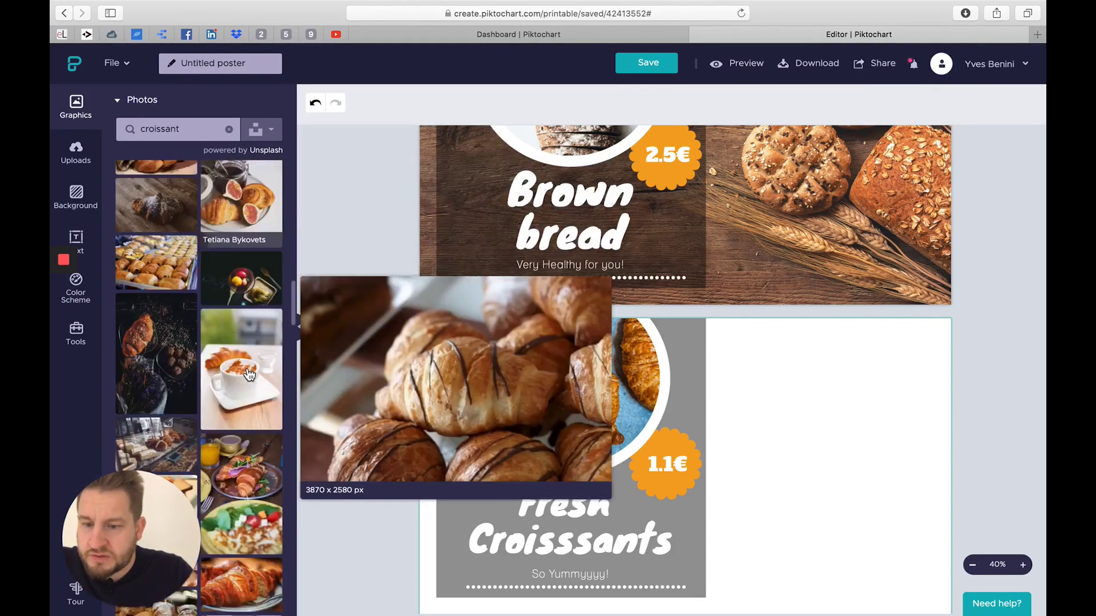
Place a croissant stock photo on the Fresh Croisssants slide and begin enlarging it
{"action": "left_click_drag", "start_coordinate": [242, 308], "coordinate": [884, 435]}
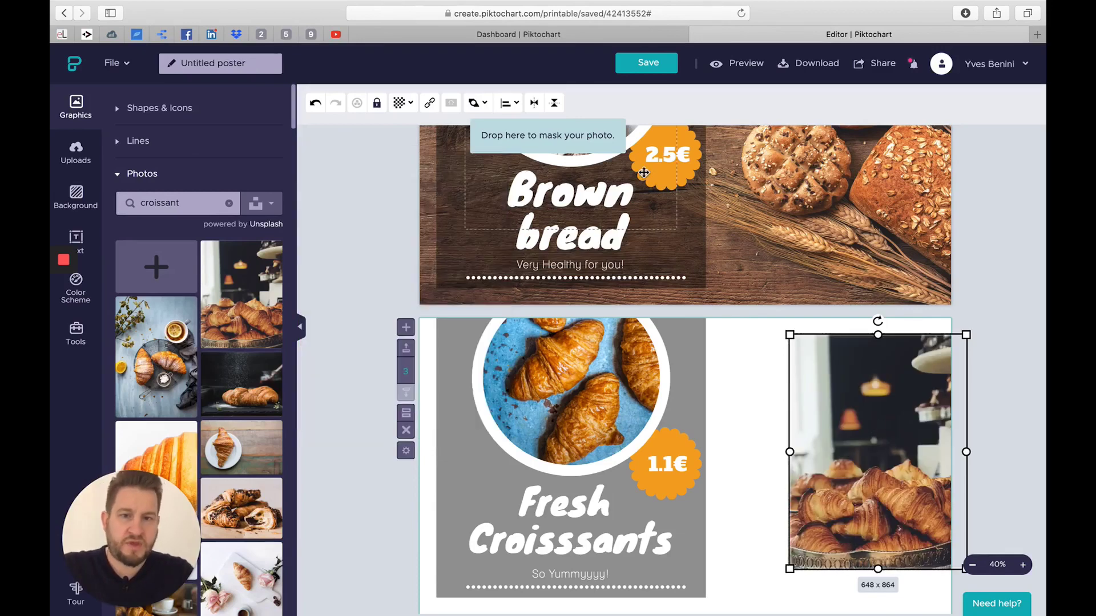
{"action": "left_click", "coordinate": [707, 386]}
{"action": "left_click_drag", "start_coordinate": [842, 384], "coordinate": [773, 386]}
{"action": "left_click", "coordinate": [477, 102]}
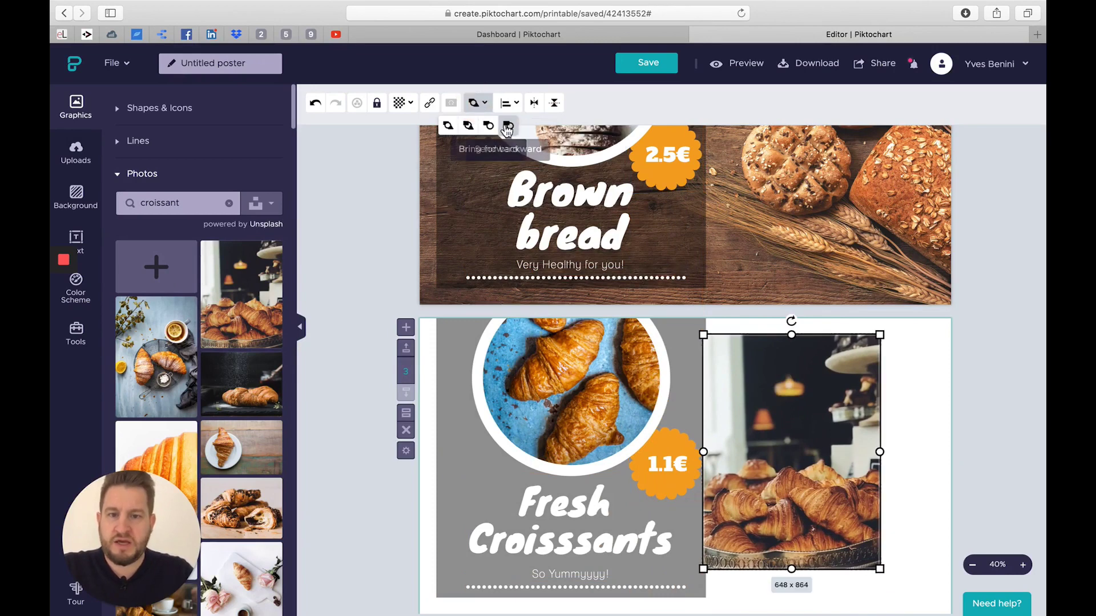
{"action": "left_click", "coordinate": [468, 127]}
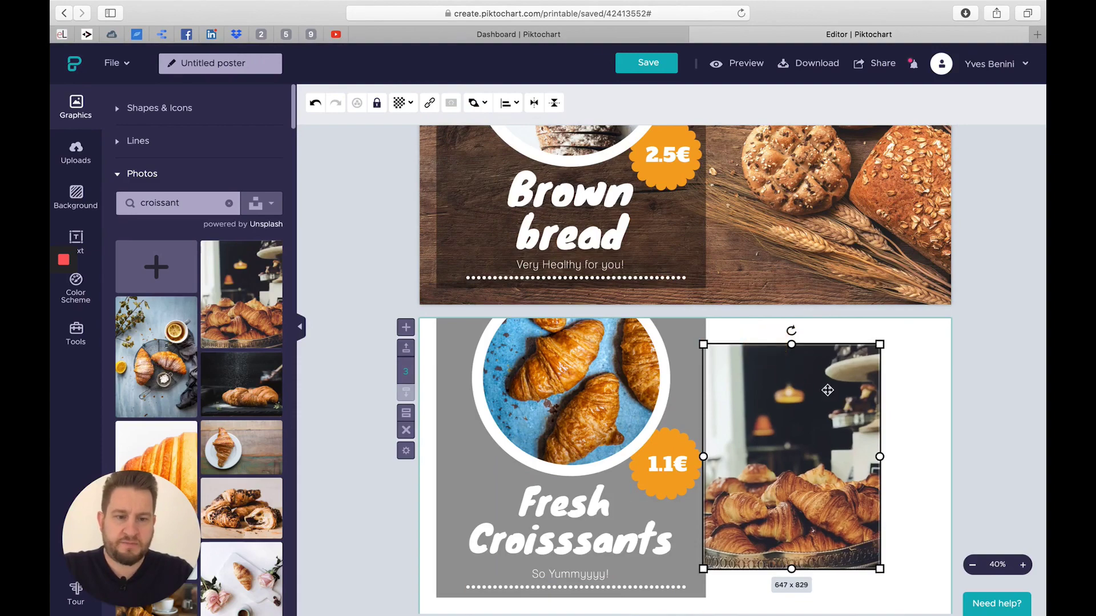
{"action": "left_click_drag", "start_coordinate": [828, 388], "coordinate": [747, 407]}
{"action": "left_click_drag", "start_coordinate": [880, 333], "coordinate": [1035, 139]}
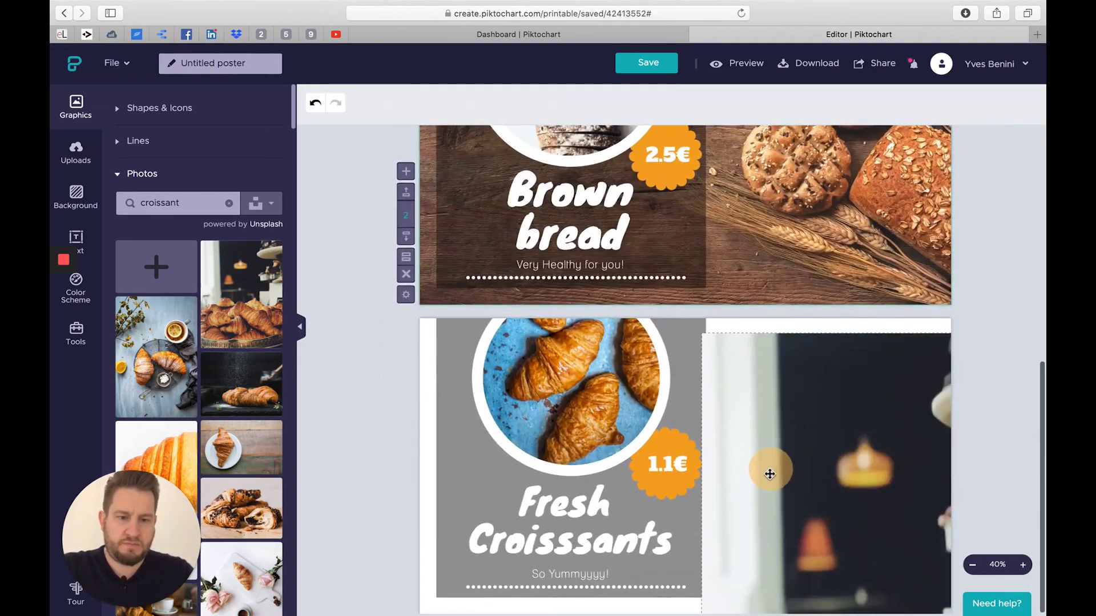
{"action": "left_click_drag", "start_coordinate": [820, 464], "coordinate": [741, 443]}
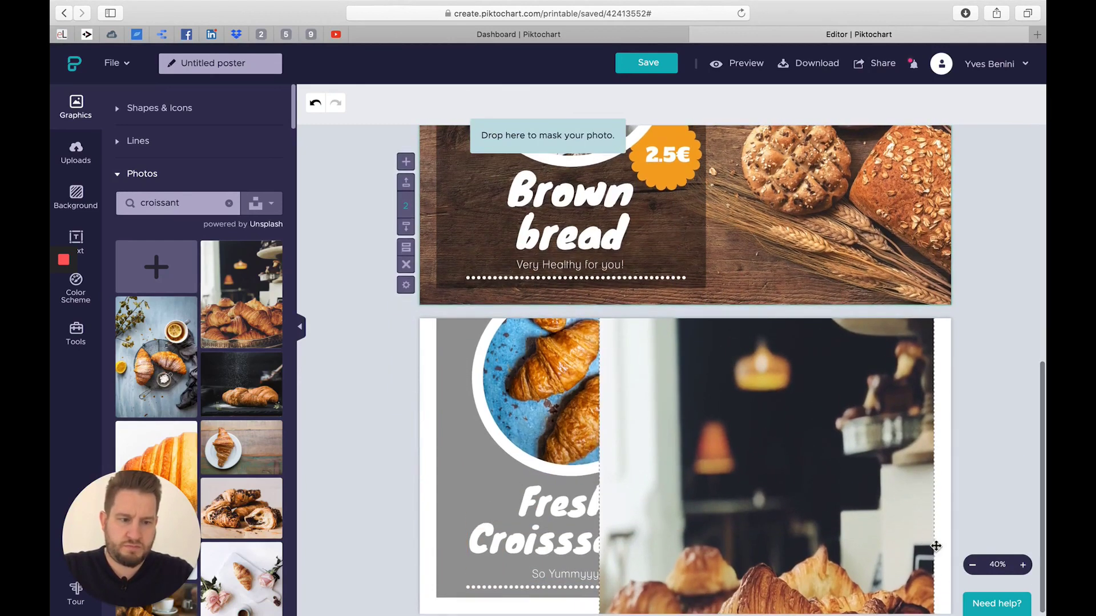
Enlarge and position the croissant photo until it covers the whole slide
{"action": "left_click", "coordinate": [972, 564]}
{"action": "left_click", "coordinate": [729, 510]}
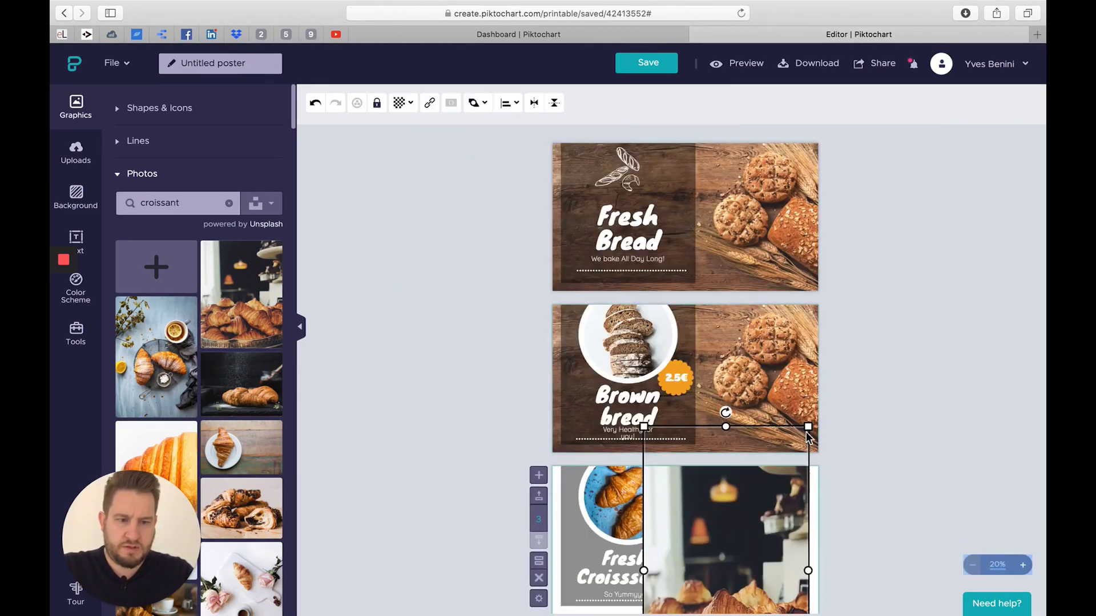
{"action": "left_click_drag", "start_coordinate": [808, 426], "coordinate": [945, 278]}
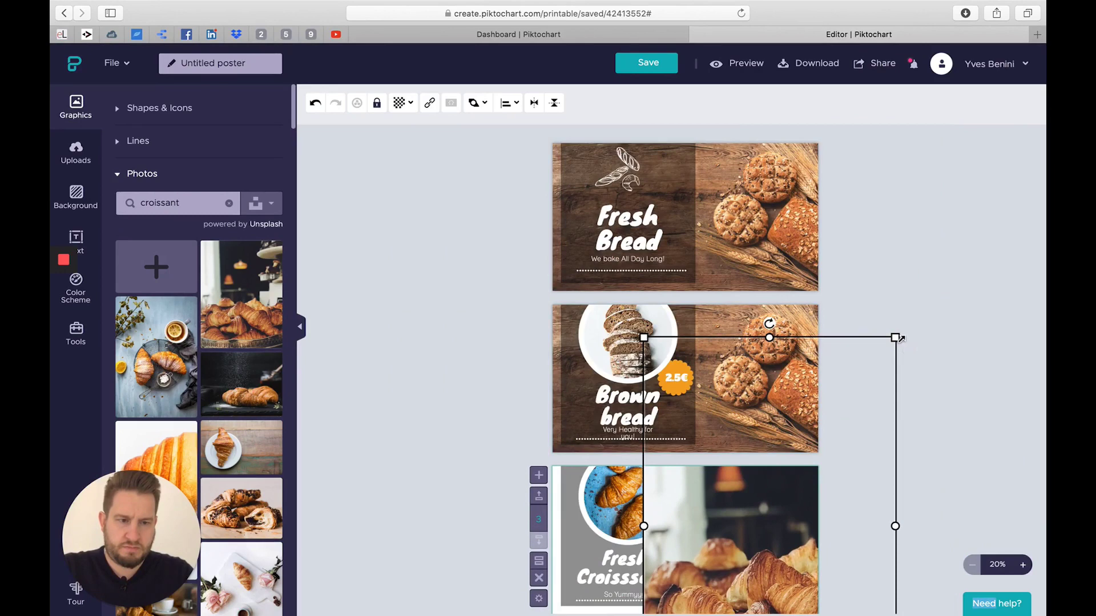
{"action": "left_click", "coordinate": [1002, 253]}
{"action": "left_click_drag", "start_coordinate": [896, 336], "coordinate": [942, 289]}
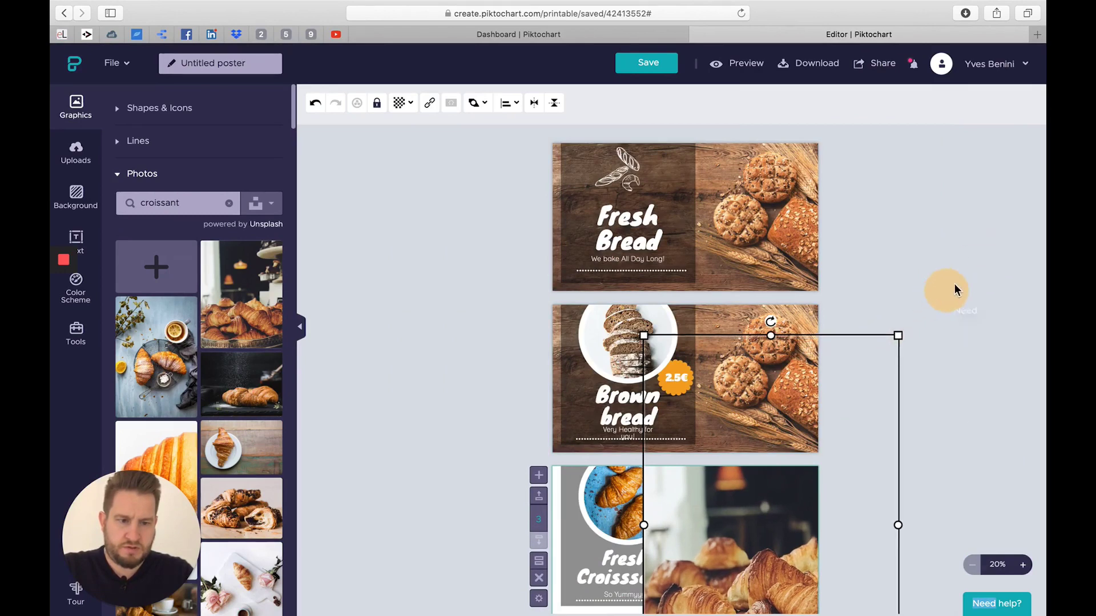
{"action": "left_click_drag", "start_coordinate": [898, 336], "coordinate": [998, 234]}
{"action": "left_click", "coordinate": [807, 315]}
{"action": "left_click_drag", "start_coordinate": [794, 541], "coordinate": [679, 523]}
Send the croissant photo to the back, behind the text panel and price badge
{"action": "left_click", "coordinate": [403, 102]}
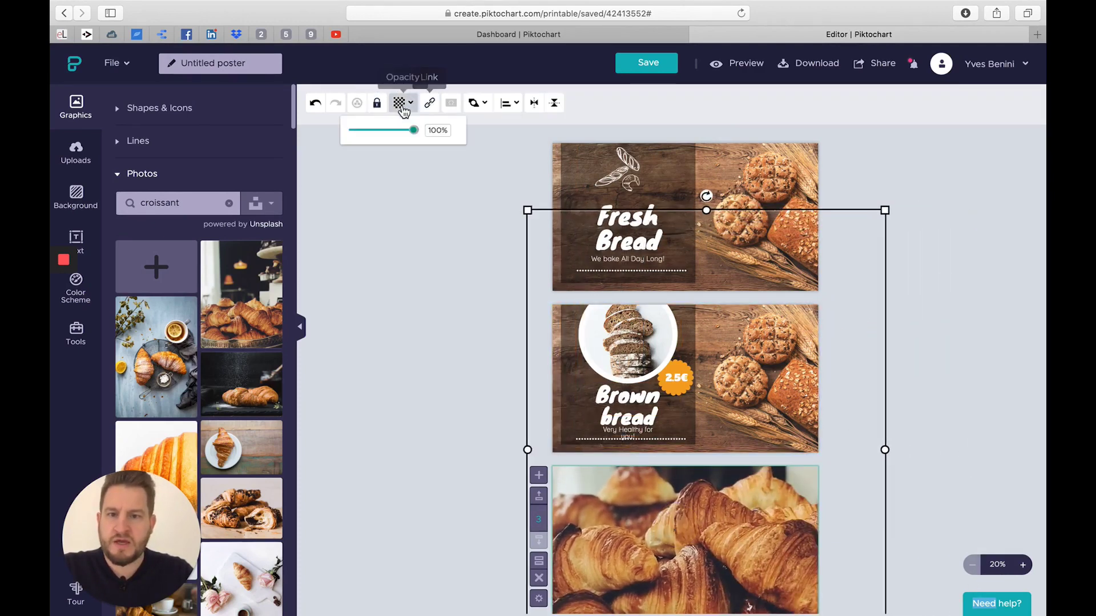
{"action": "mouse_move", "coordinate": [472, 103]}
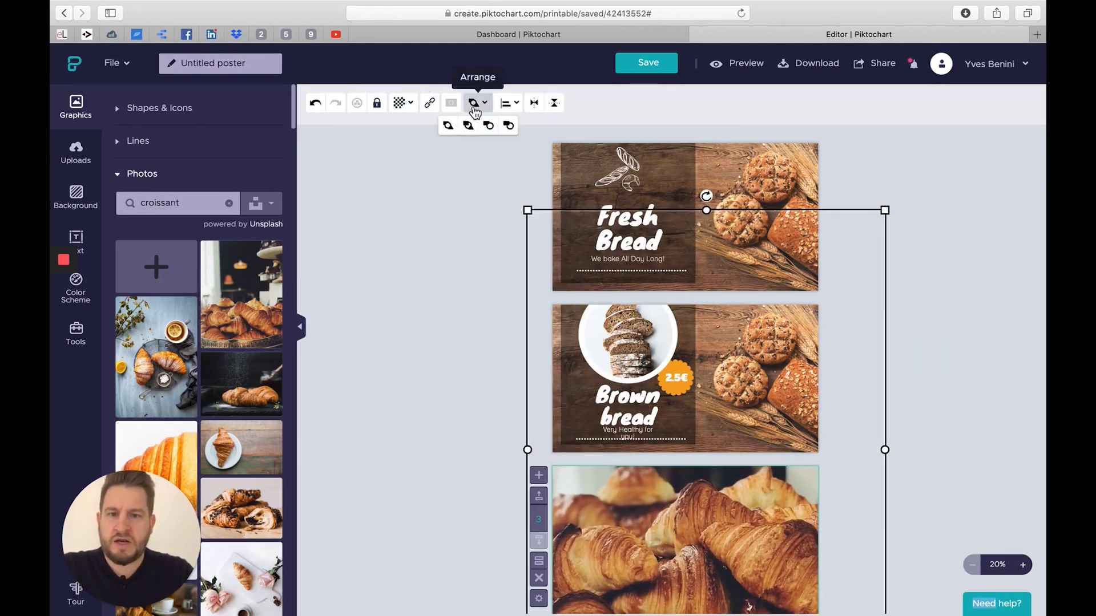
{"action": "left_click", "coordinate": [469, 126]}
{"action": "left_click", "coordinate": [932, 499]}
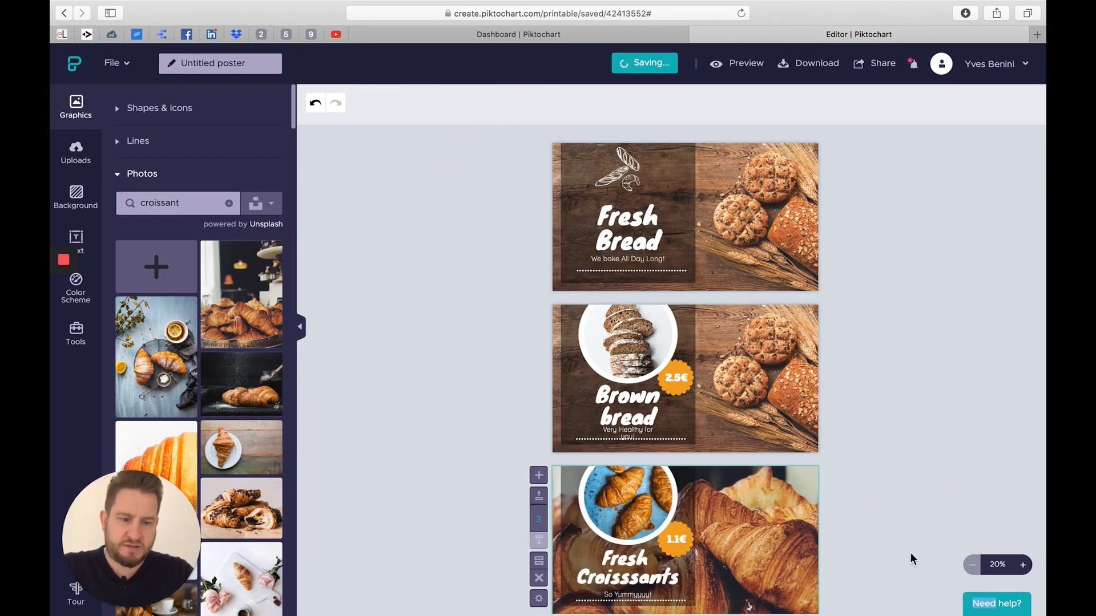
Reposition the croissants inside the circle photo frame and confirm the crop
{"action": "double_click", "coordinate": [1024, 565]}
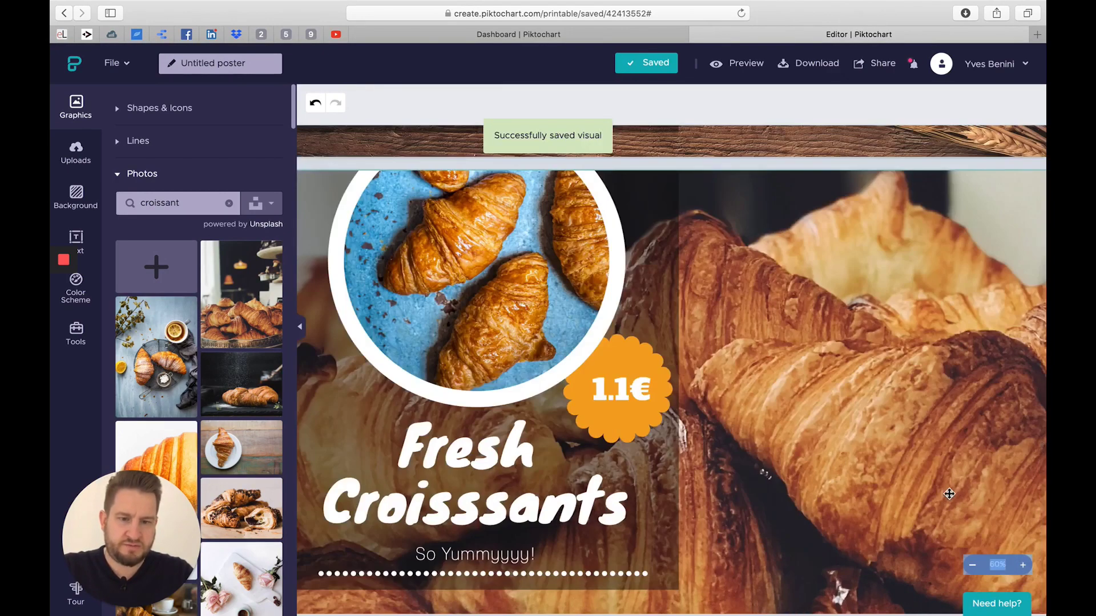
{"action": "left_click", "coordinate": [979, 564]}
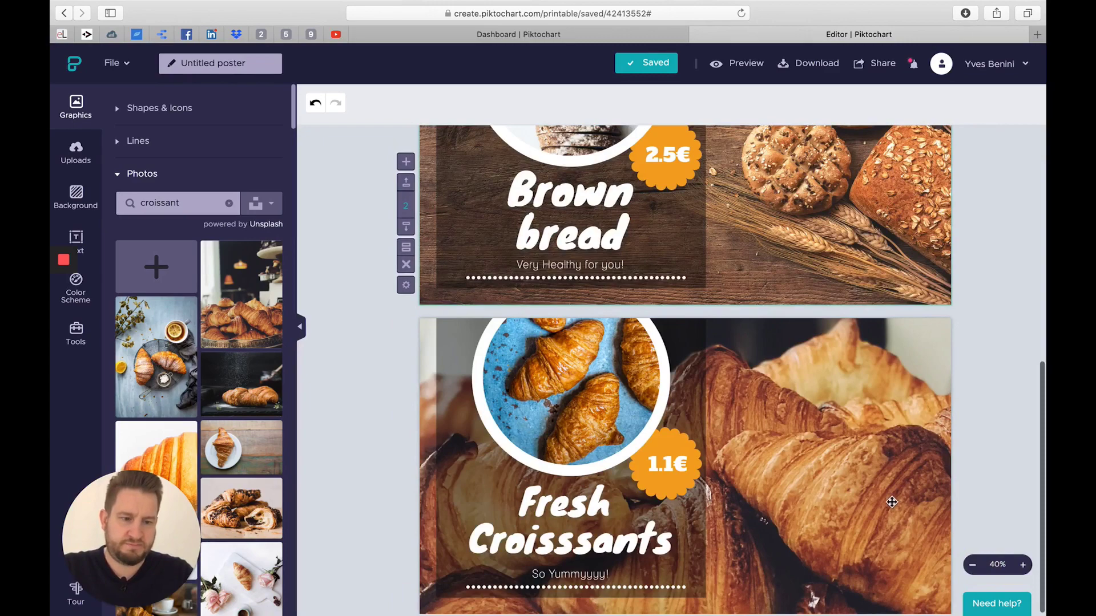
{"action": "left_click", "coordinate": [892, 483]}
{"action": "left_click_drag", "start_coordinate": [891, 483], "coordinate": [577, 372]}
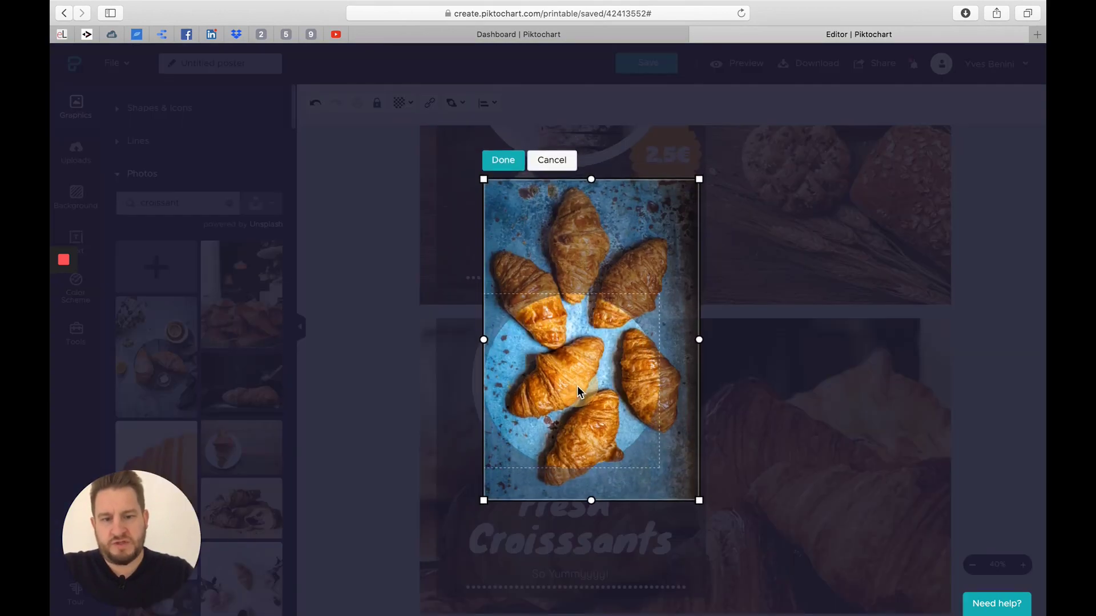
{"action": "left_click", "coordinate": [366, 258]}
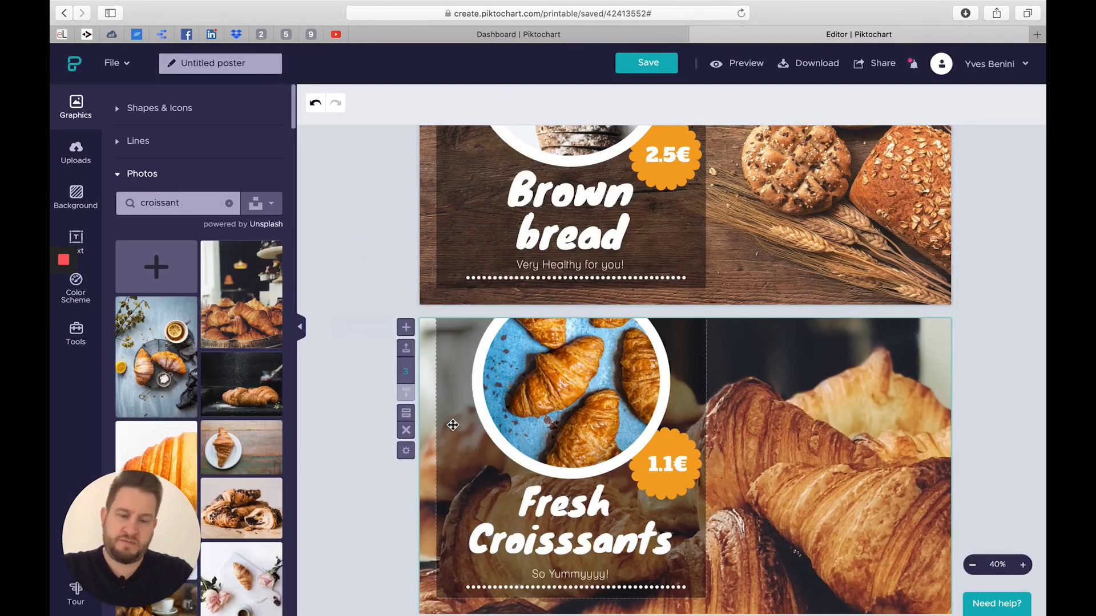
Duplicate the slide, copy the 1.1€ badge lower right as 2.0€, and copy the heading rightward
{"action": "left_click", "coordinate": [406, 413]}
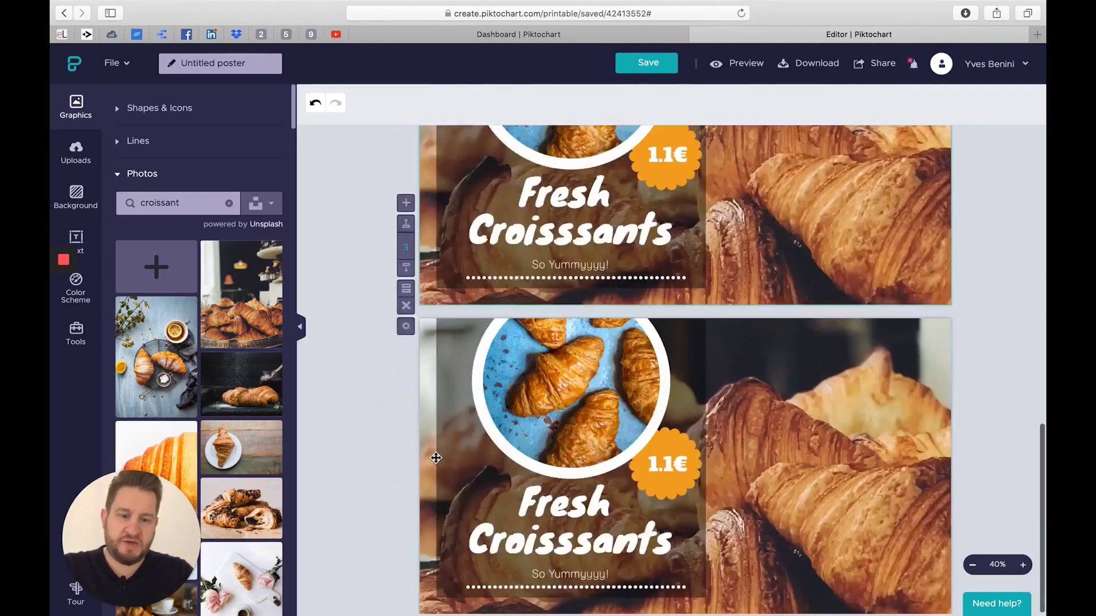
{"action": "left_click", "coordinate": [680, 464]}
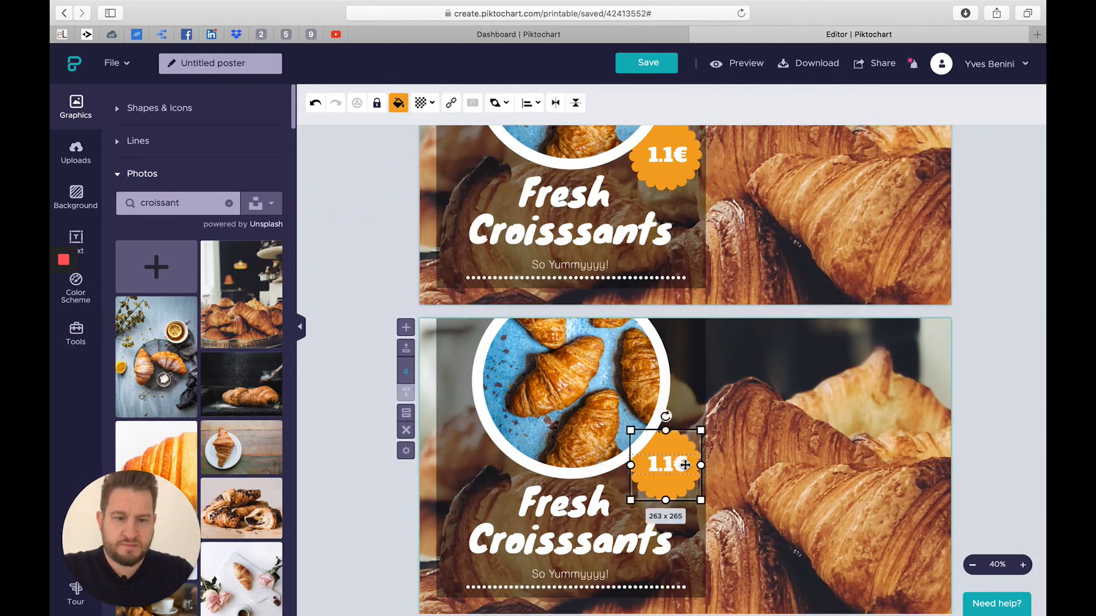
{"action": "left_click", "coordinate": [685, 464]}
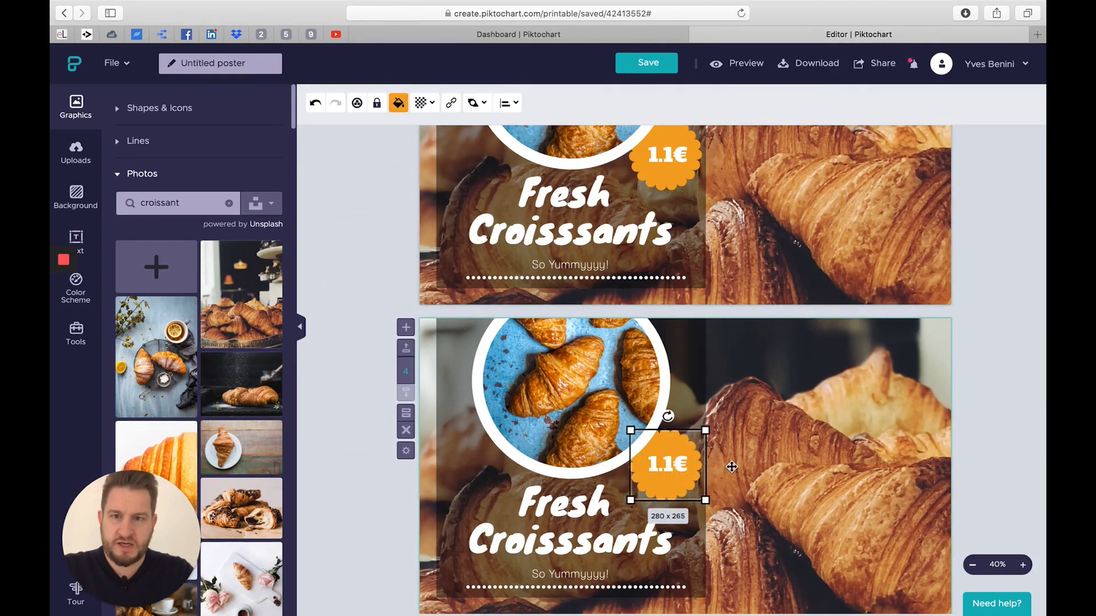
{"action": "left_click_drag", "start_coordinate": [683, 460], "coordinate": [892, 550]}
{"action": "left_click", "coordinate": [872, 557]}
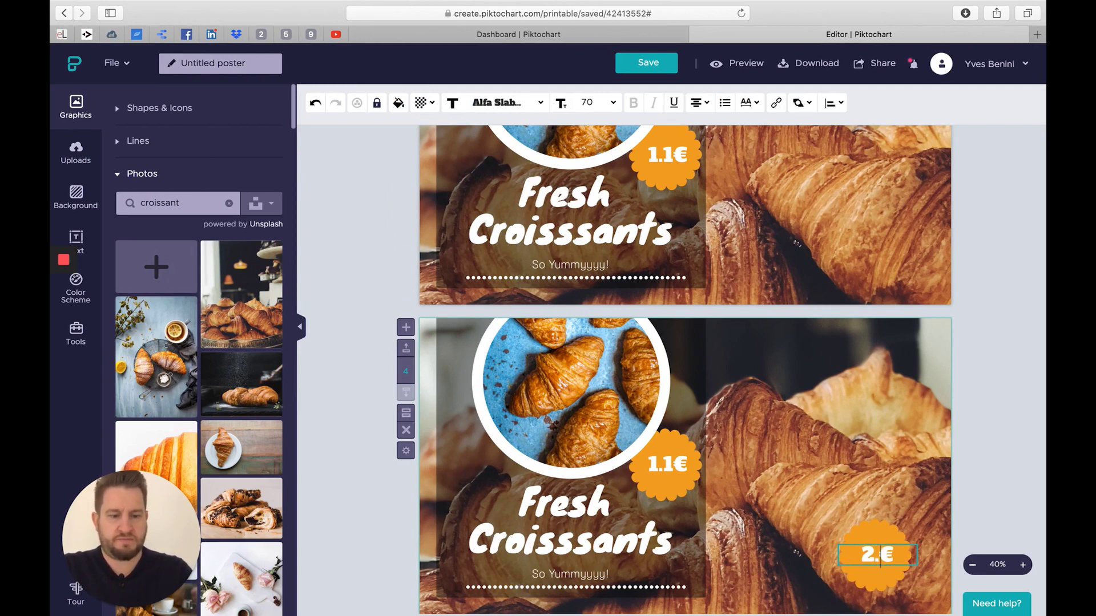
{"action": "left_click", "coordinate": [1004, 487]}
{"action": "left_click", "coordinate": [658, 546]}
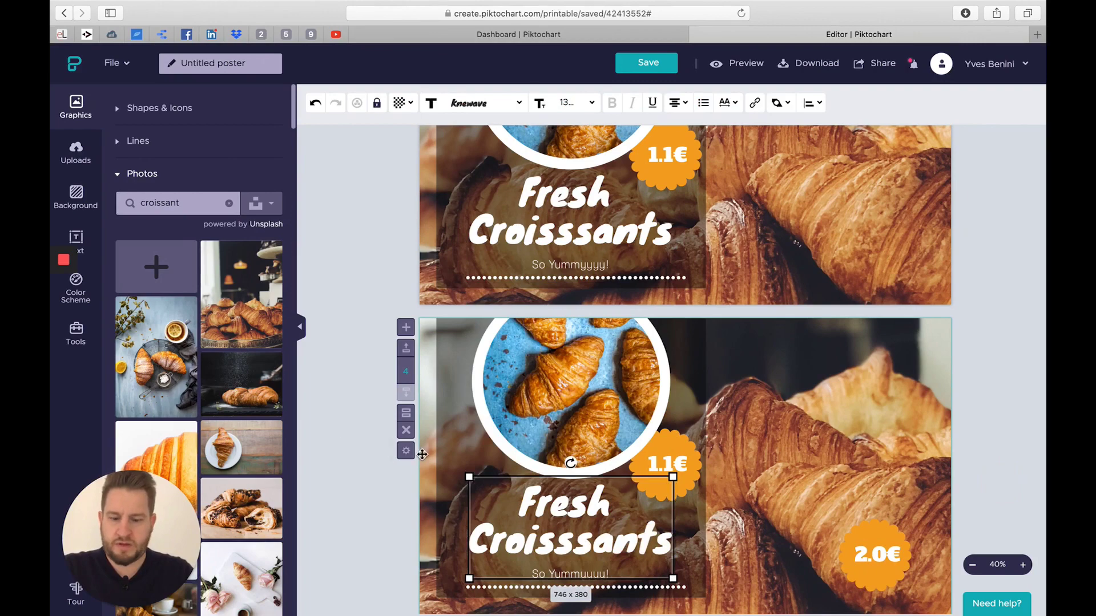
{"action": "left_click_drag", "start_coordinate": [624, 551], "coordinate": [910, 473]}
Change the copied heading's text to '2 for' and select its leftover subtitle line
{"action": "double_click", "coordinate": [910, 474]}
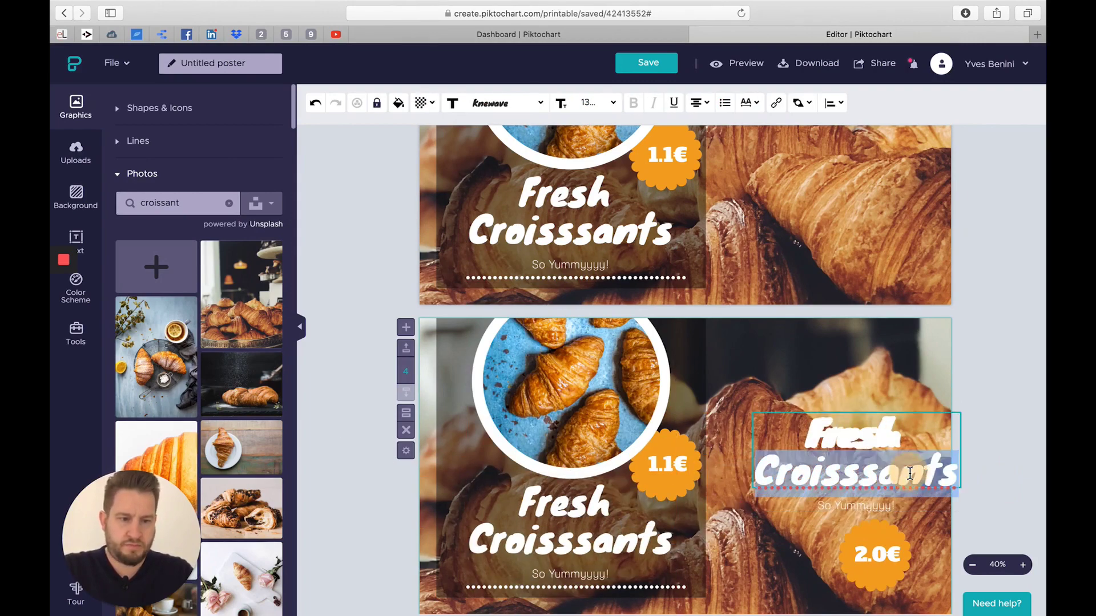
{"action": "key", "text": "super+a"}
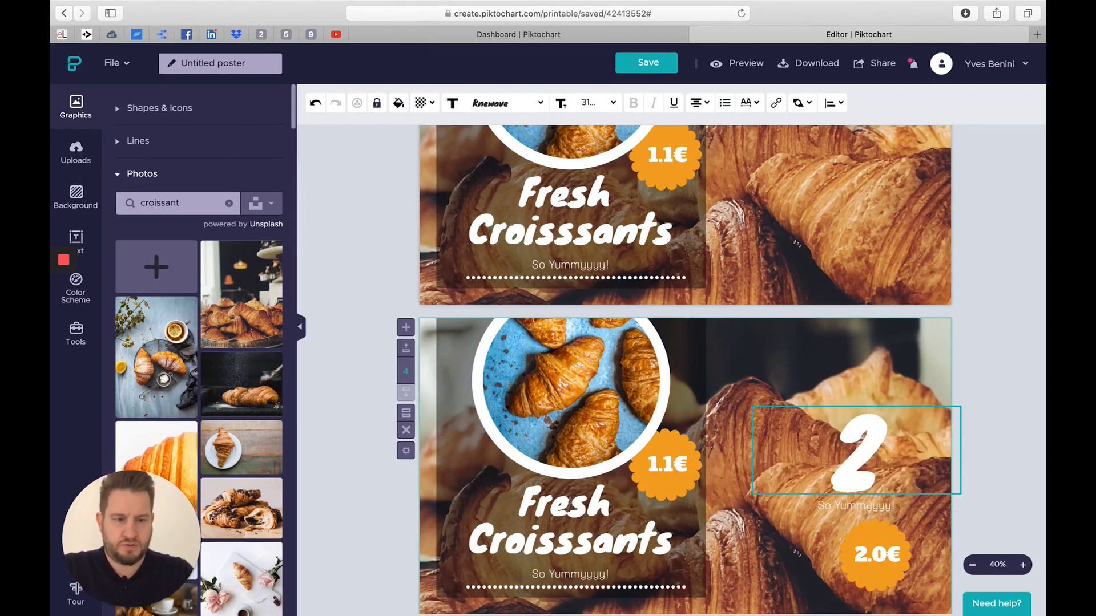
{"action": "type", "text": "for"}
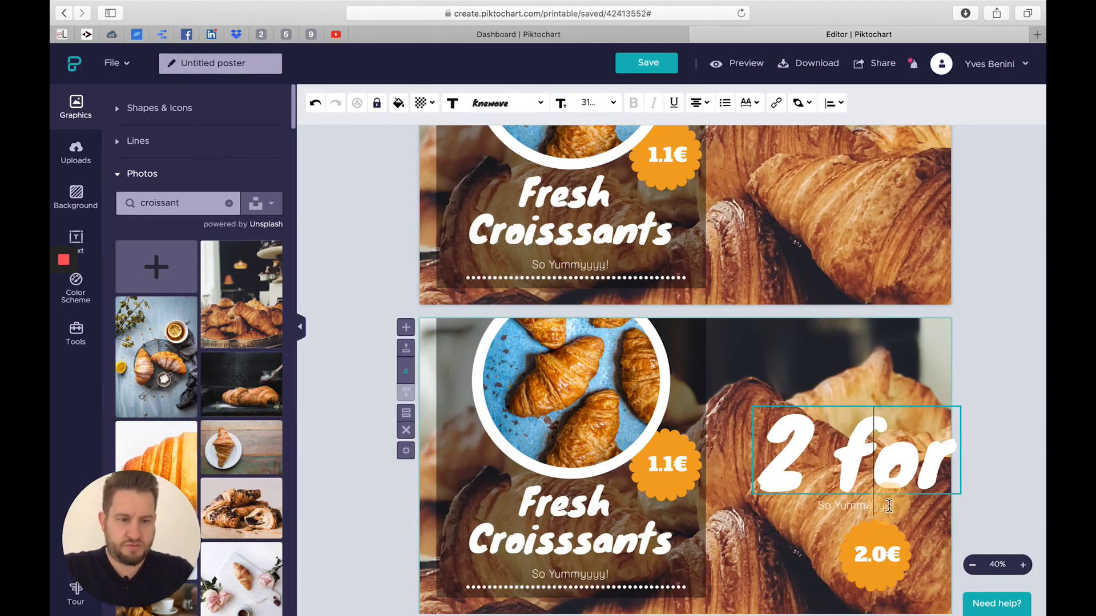
{"action": "left_click", "coordinate": [881, 525]}
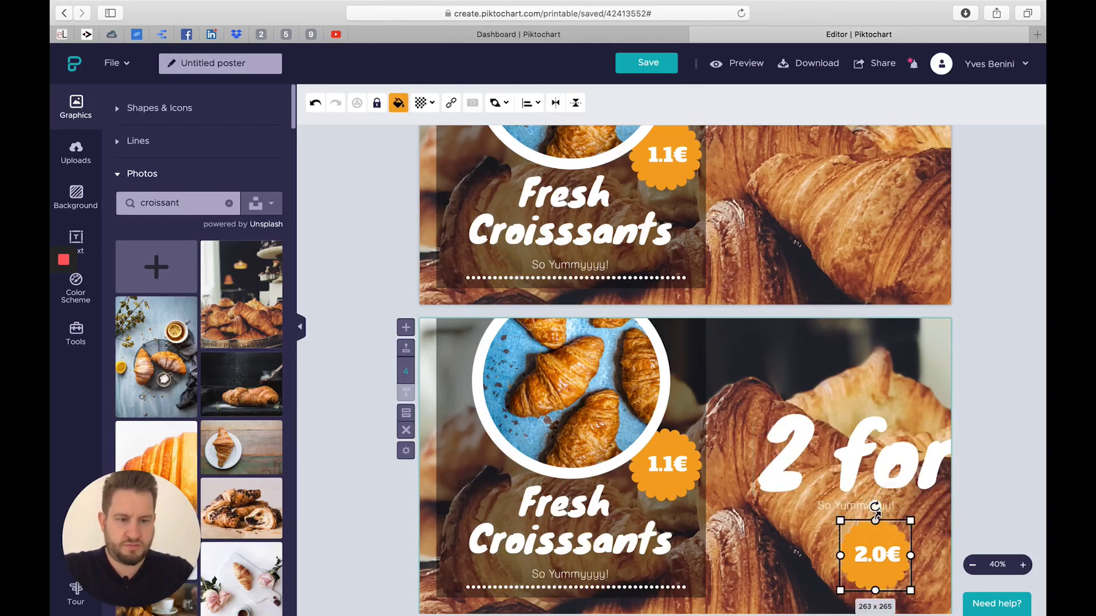
{"action": "left_click", "coordinate": [867, 510]}
{"action": "left_click", "coordinate": [848, 508]}
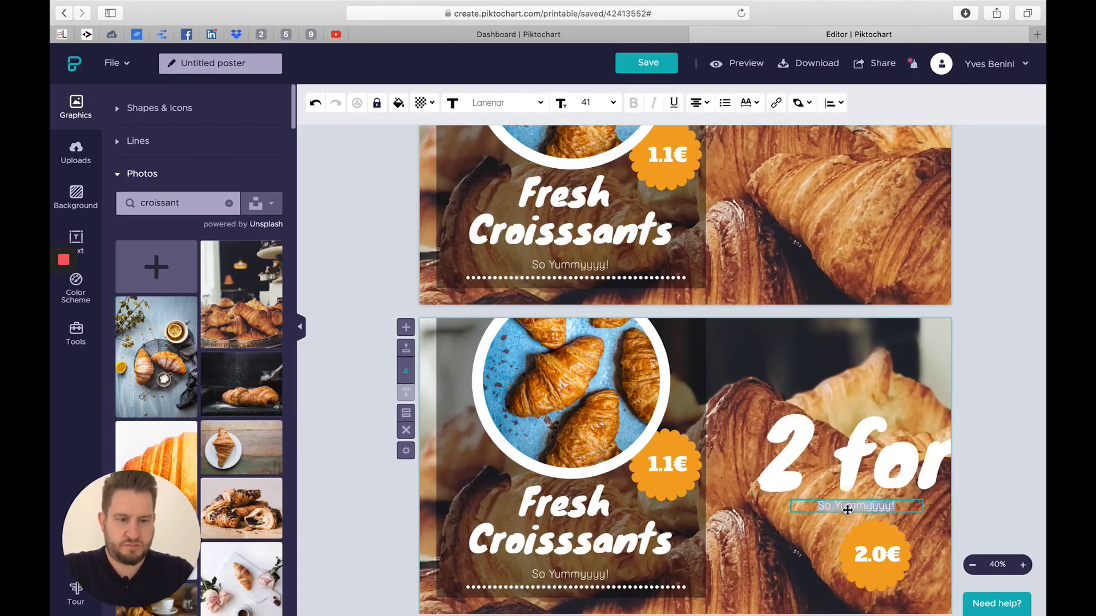
Shrink the '2 for' text box and move it just above the 2.0€ badge
{"action": "left_click", "coordinate": [978, 482]}
{"action": "left_click", "coordinate": [908, 473]}
{"action": "left_click", "coordinate": [908, 474]}
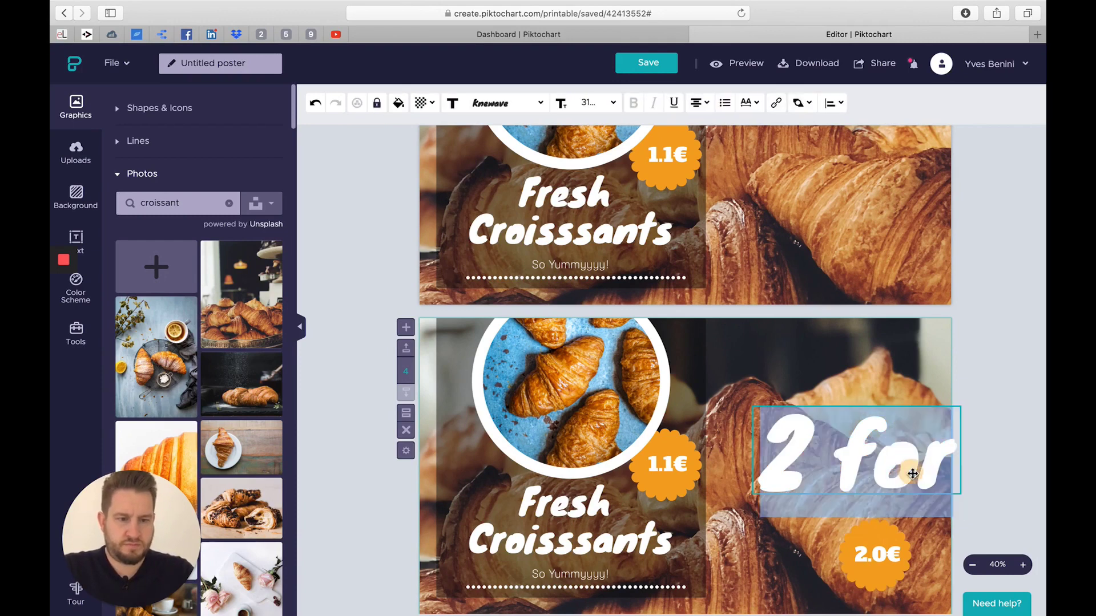
{"action": "left_click", "coordinate": [613, 103]}
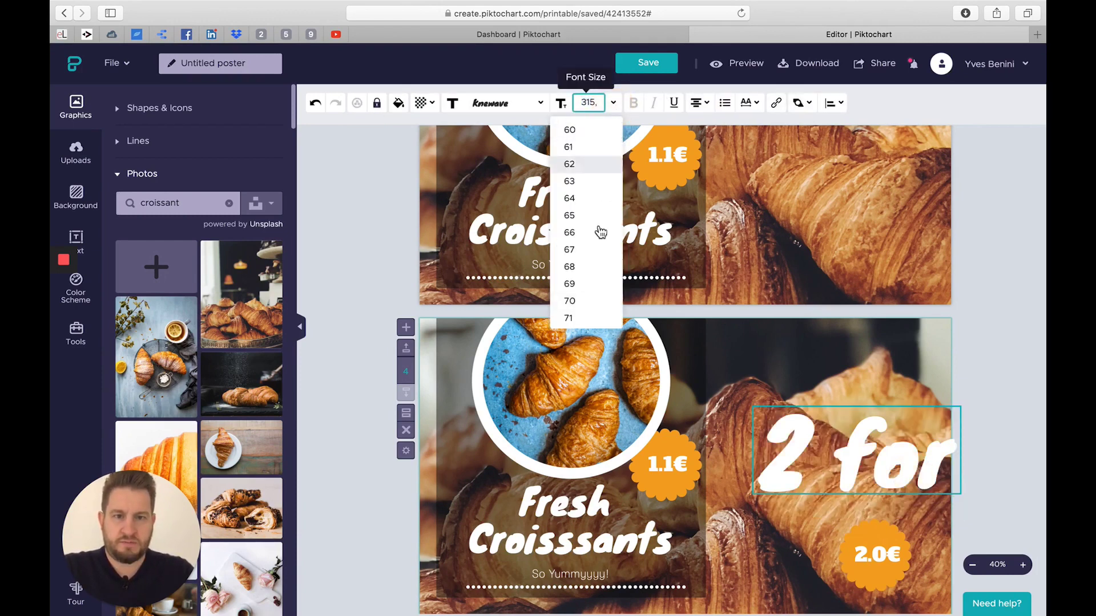
{"action": "left_click", "coordinate": [595, 268]}
{"action": "left_click", "coordinate": [852, 433]}
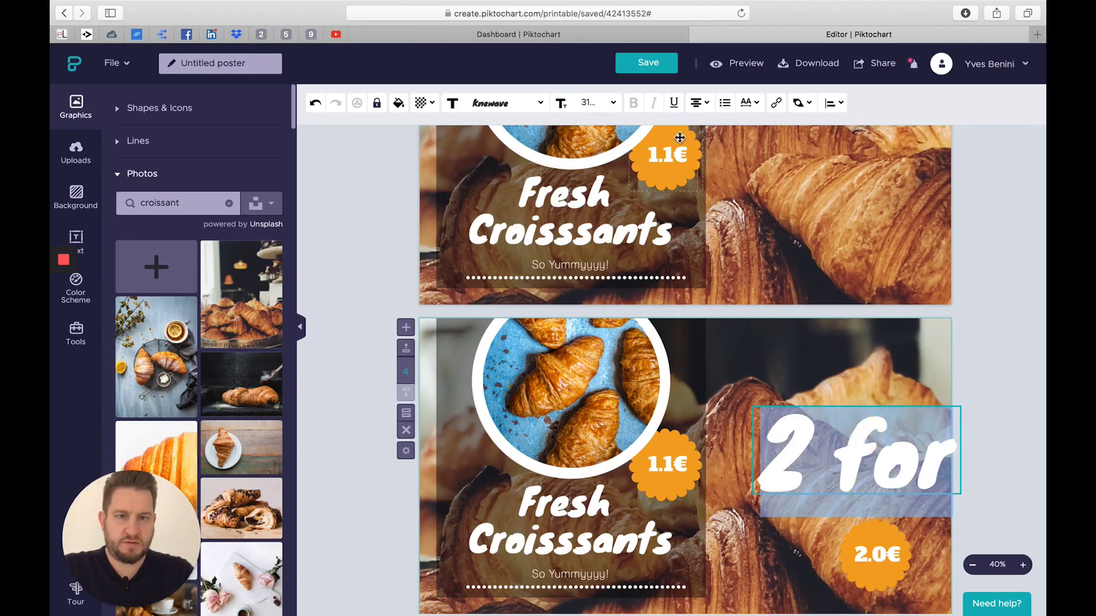
{"action": "left_click", "coordinate": [968, 412]}
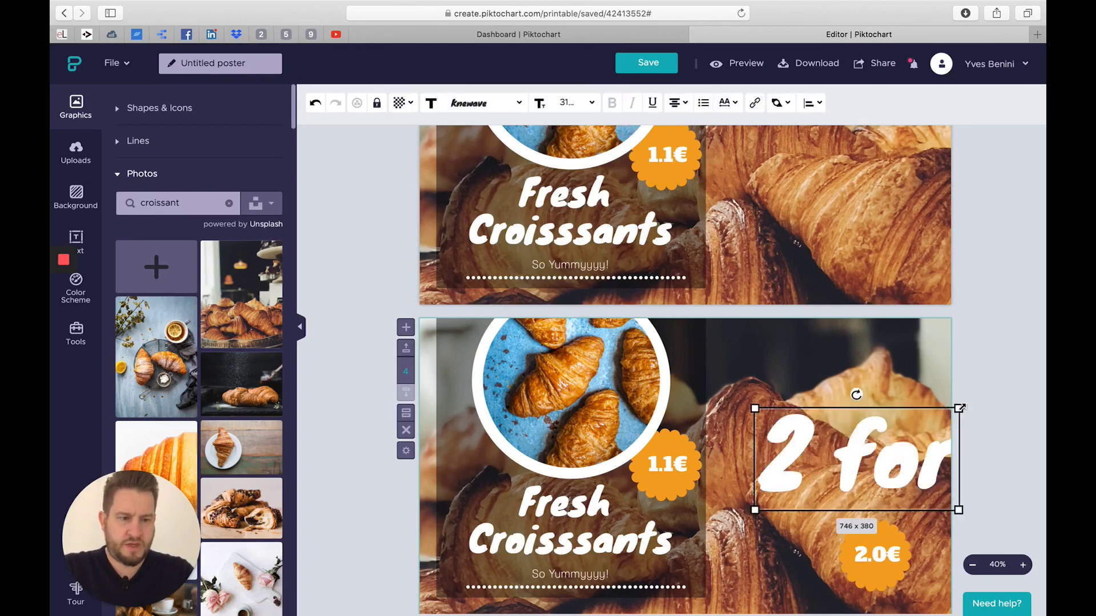
{"action": "left_click_drag", "start_coordinate": [960, 408], "coordinate": [849, 455]}
{"action": "left_click_drag", "start_coordinate": [819, 496], "coordinate": [894, 499]}
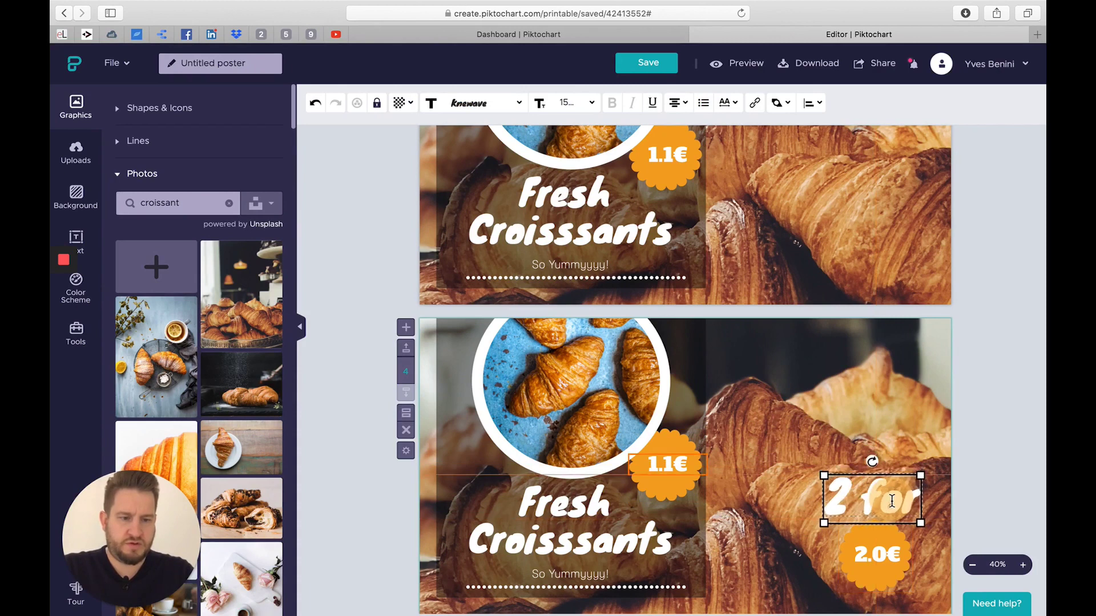
{"action": "left_click", "coordinate": [1026, 505]}
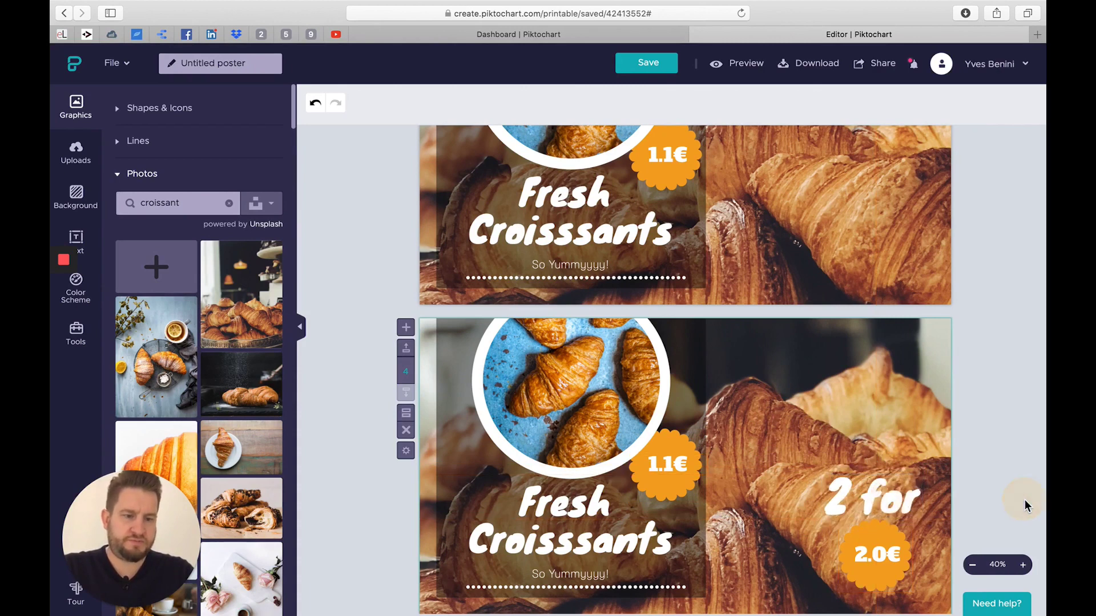
Nudge the 2.0€ badge to line up under '2 for'
{"action": "left_click", "coordinate": [888, 559]}
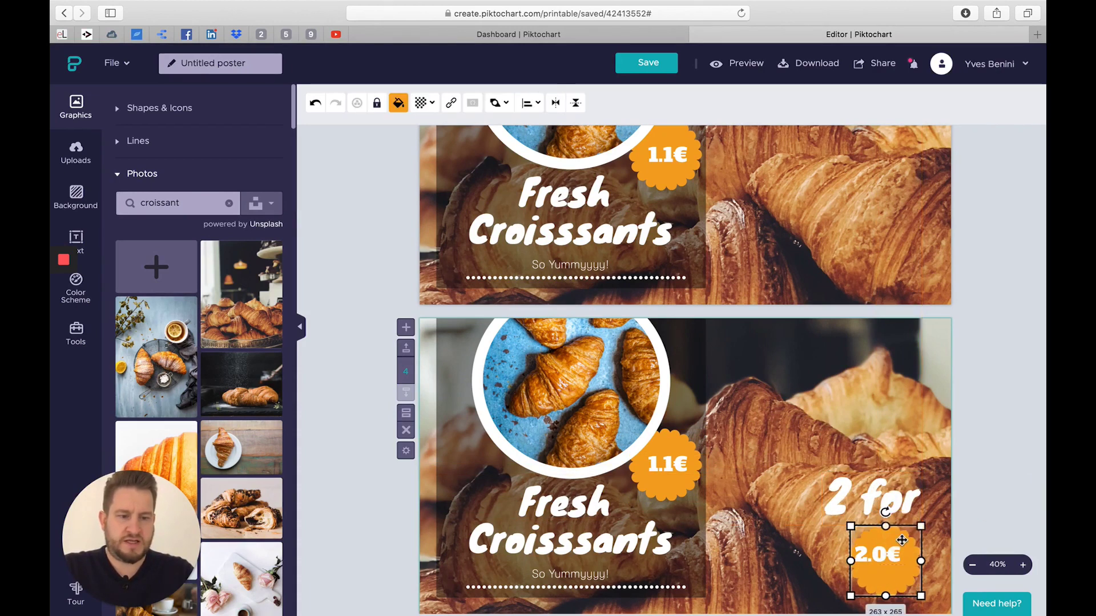
{"action": "left_click_drag", "start_coordinate": [886, 552], "coordinate": [894, 560]}
{"action": "left_click", "coordinate": [904, 506]}
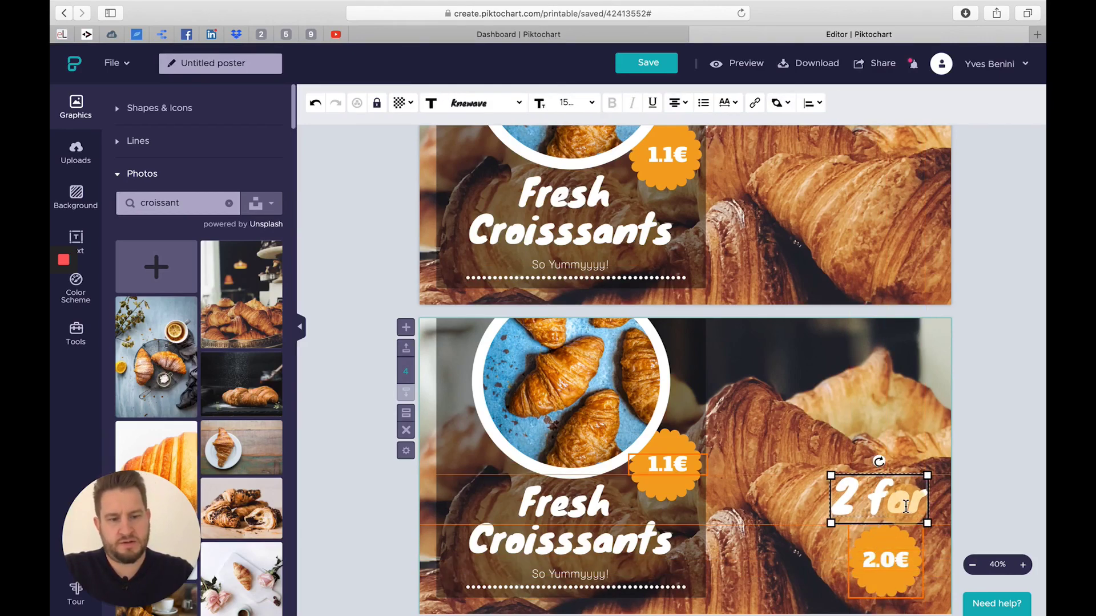
{"action": "left_click", "coordinate": [1021, 482]}
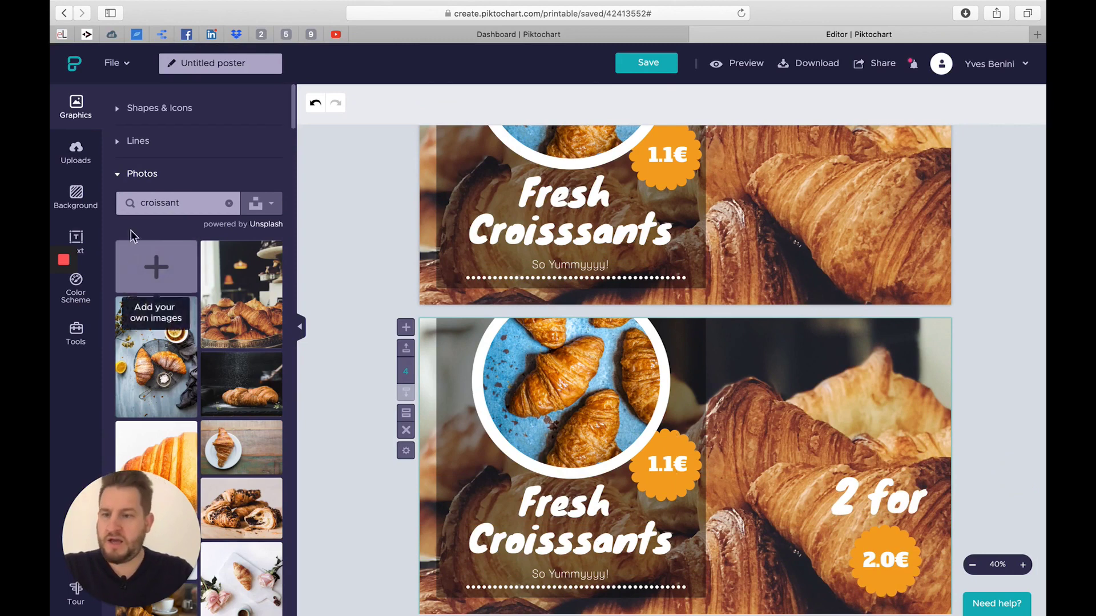
Search the Shapes & Icons library for 'arrow'
{"action": "left_click", "coordinate": [160, 108]}
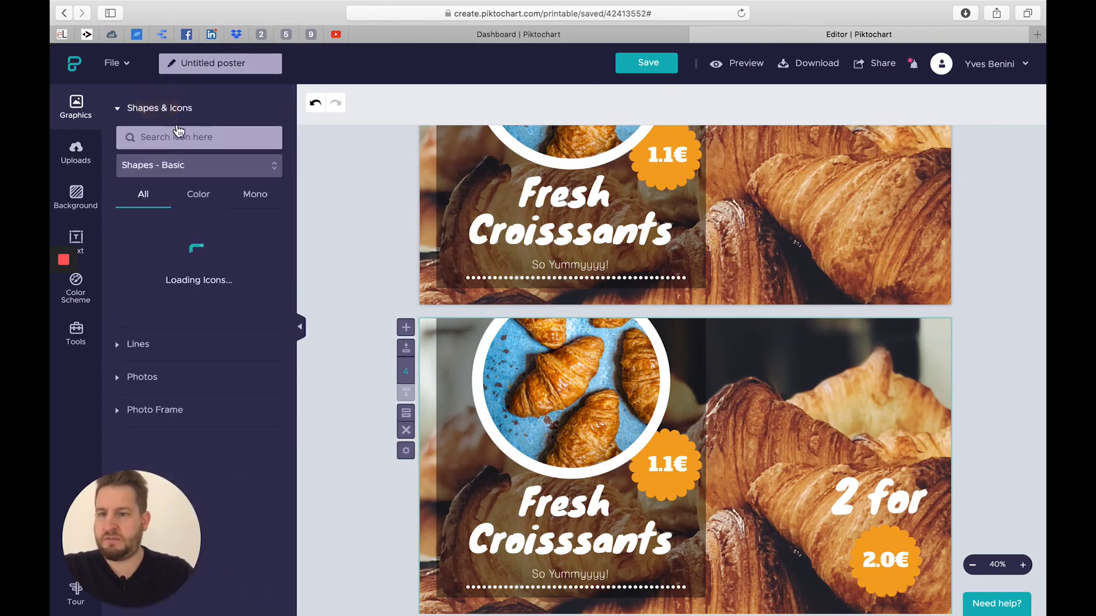
{"action": "left_click", "coordinate": [173, 142]}
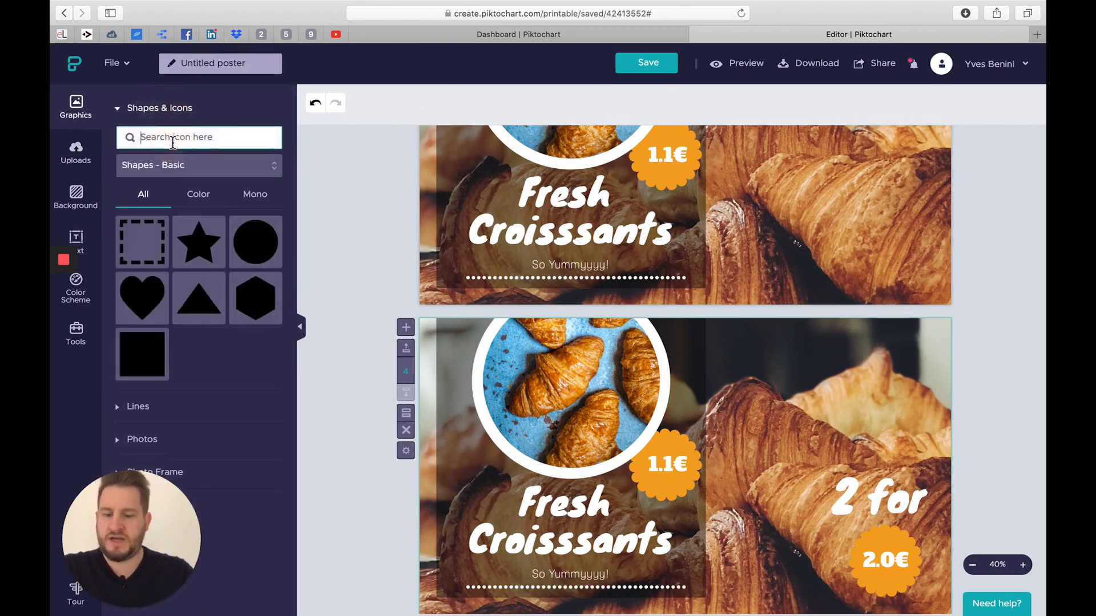
{"action": "type", "text": "arrow"}
{"action": "left_click", "coordinate": [142, 169]}
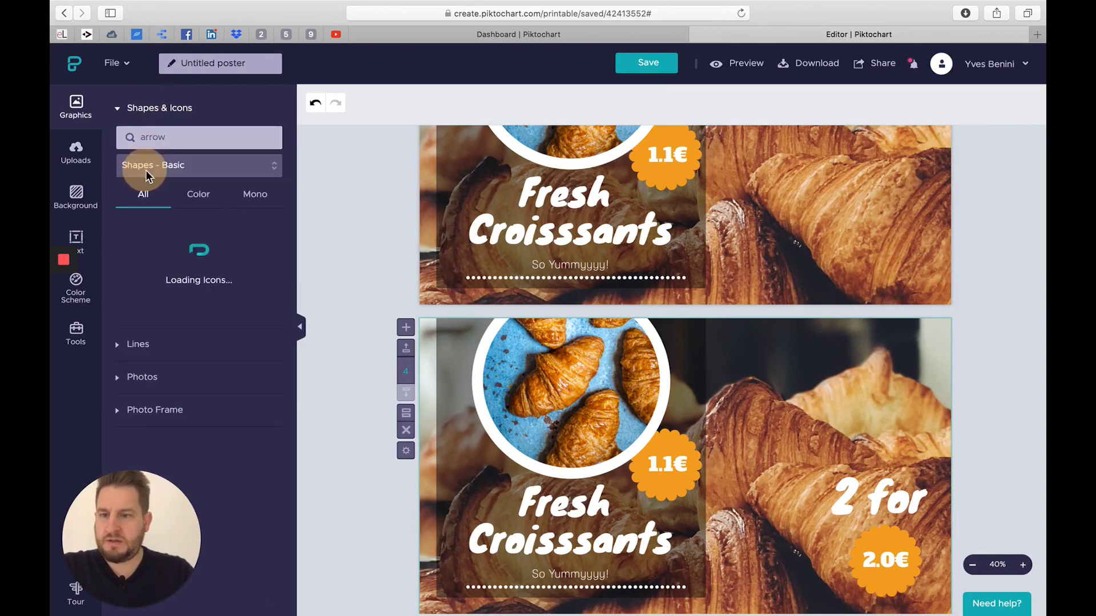
Scroll the arrow results to the sketchy curved arrow and insert it onto the croissant slide
{"action": "mouse_move", "coordinate": [214, 306]}
{"action": "scroll", "coordinate": [215, 305], "scroll_direction": "down", "scroll_amount": 1}
{"action": "scroll", "coordinate": [214, 305], "scroll_direction": "down", "scroll_amount": 4}
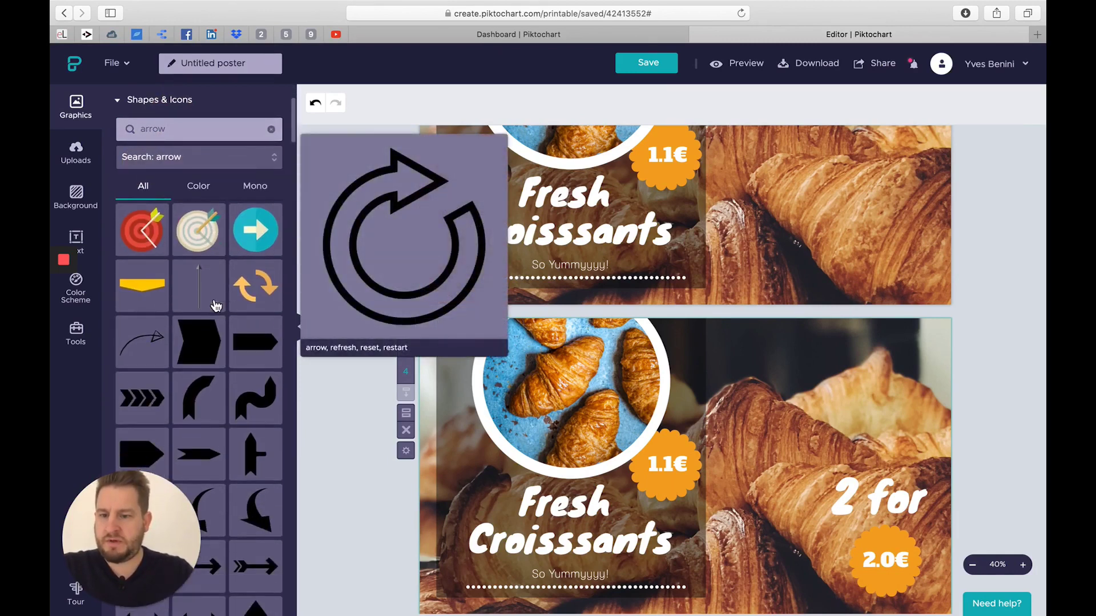
{"action": "scroll", "coordinate": [207, 368], "scroll_direction": "down", "scroll_amount": 8}
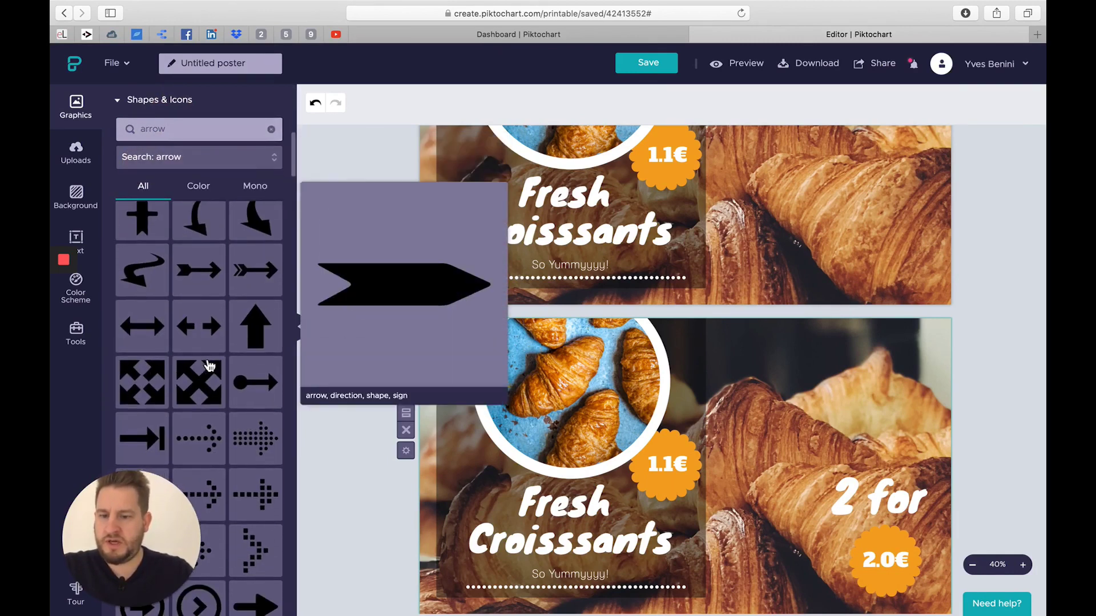
{"action": "scroll", "coordinate": [210, 366], "scroll_direction": "down", "scroll_amount": 5}
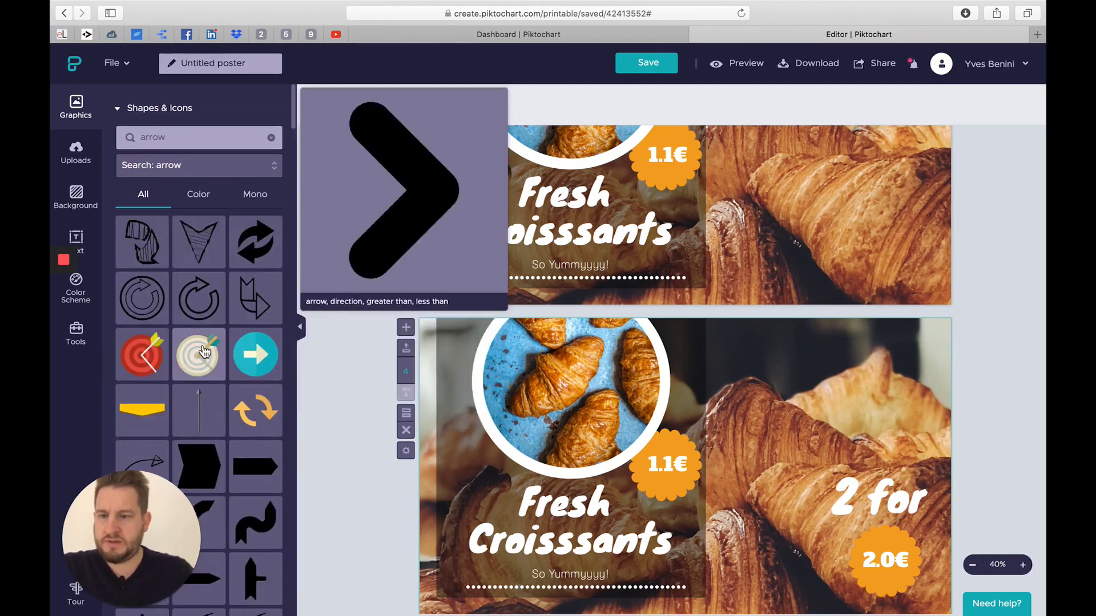
{"action": "scroll", "coordinate": [224, 463], "scroll_direction": "down", "scroll_amount": 1}
{"action": "scroll", "coordinate": [223, 465], "scroll_direction": "down", "scroll_amount": 8}
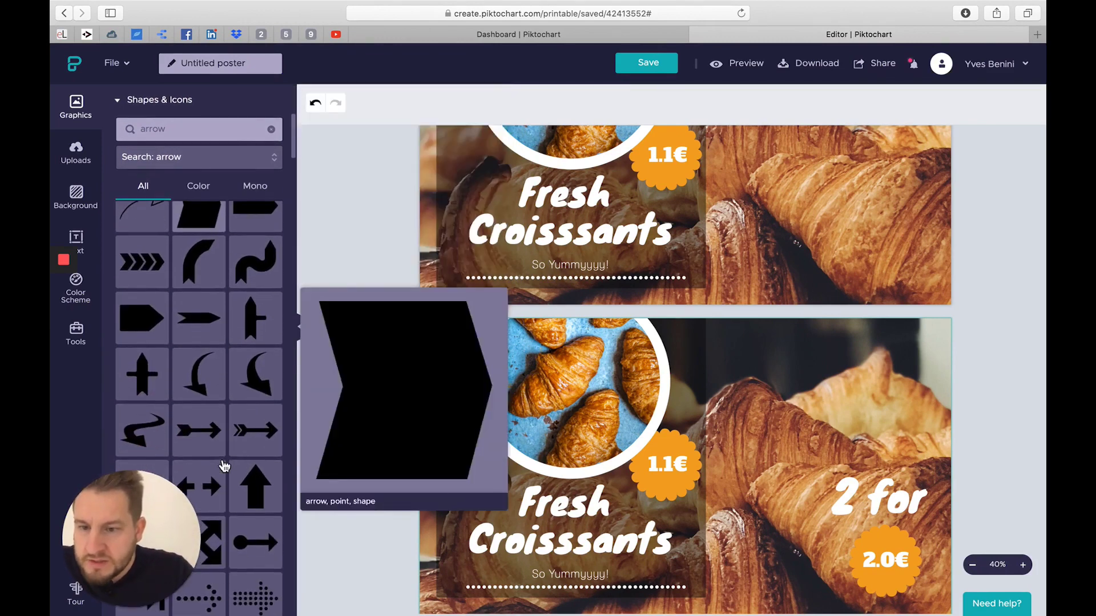
{"action": "scroll", "coordinate": [224, 466], "scroll_direction": "down", "scroll_amount": 10}
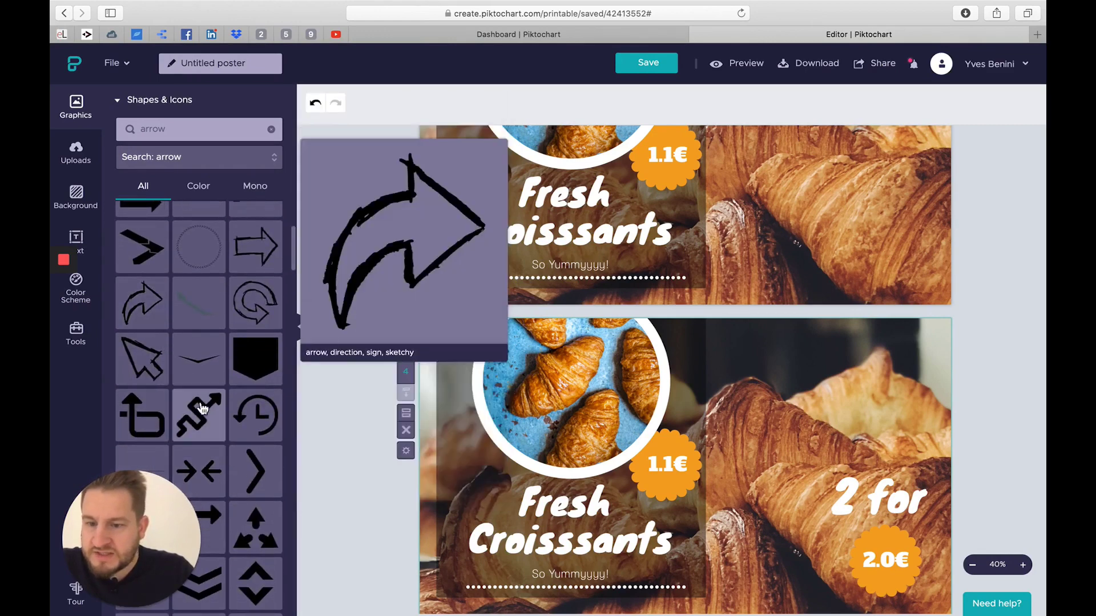
{"action": "scroll", "coordinate": [201, 409], "scroll_direction": "down", "scroll_amount": 8}
{"action": "scroll", "coordinate": [201, 409], "scroll_direction": "down", "scroll_amount": 10}
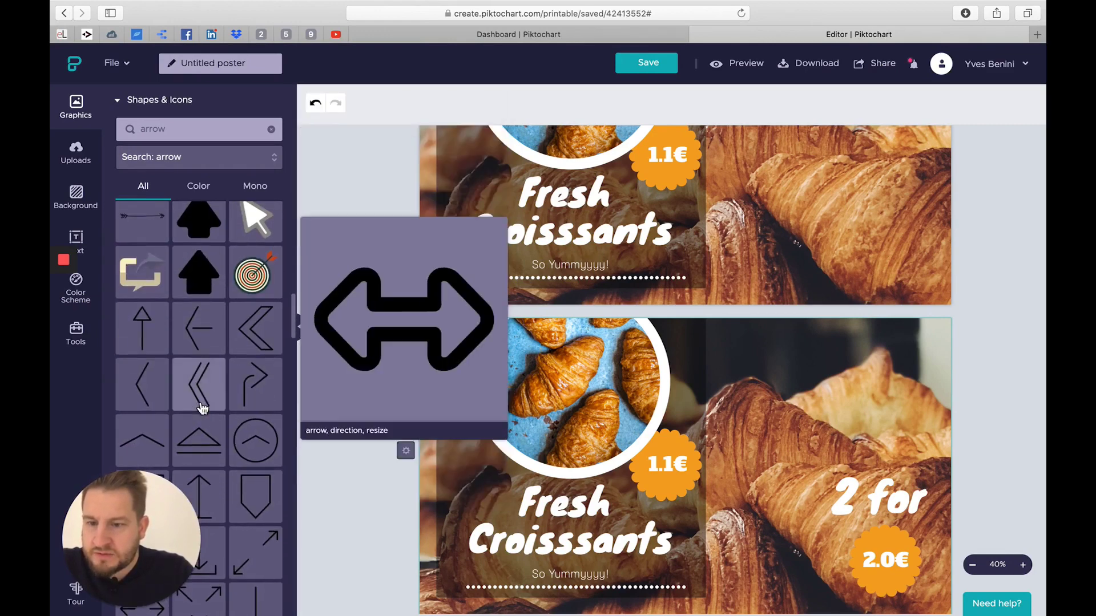
{"action": "scroll", "coordinate": [201, 408], "scroll_direction": "up", "scroll_amount": 4}
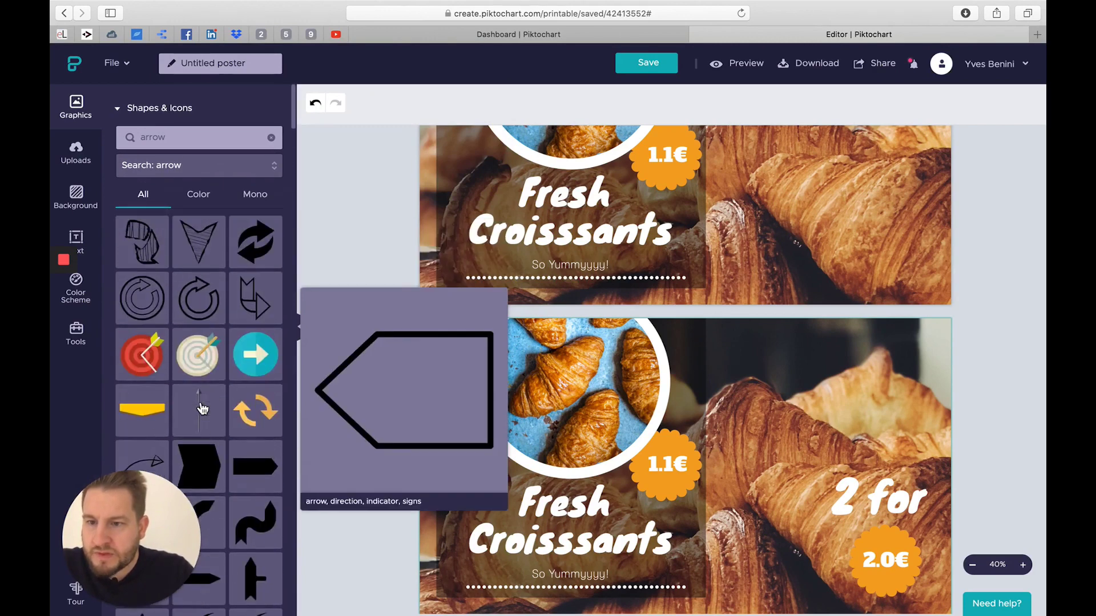
{"action": "scroll", "coordinate": [201, 405], "scroll_direction": "down", "scroll_amount": 10}
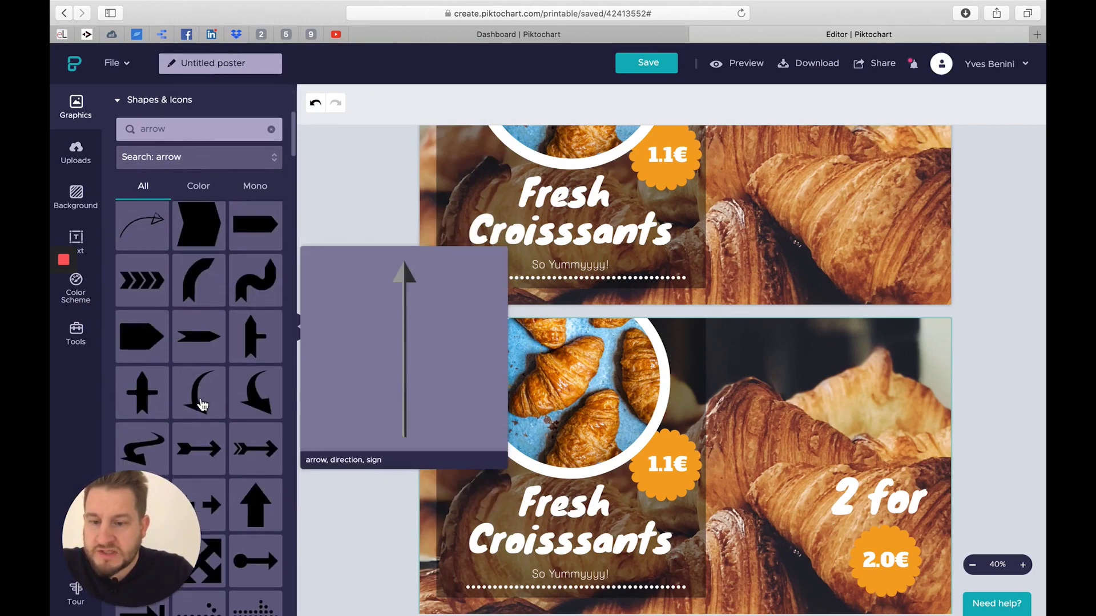
{"action": "scroll", "coordinate": [203, 405], "scroll_direction": "down", "scroll_amount": 5}
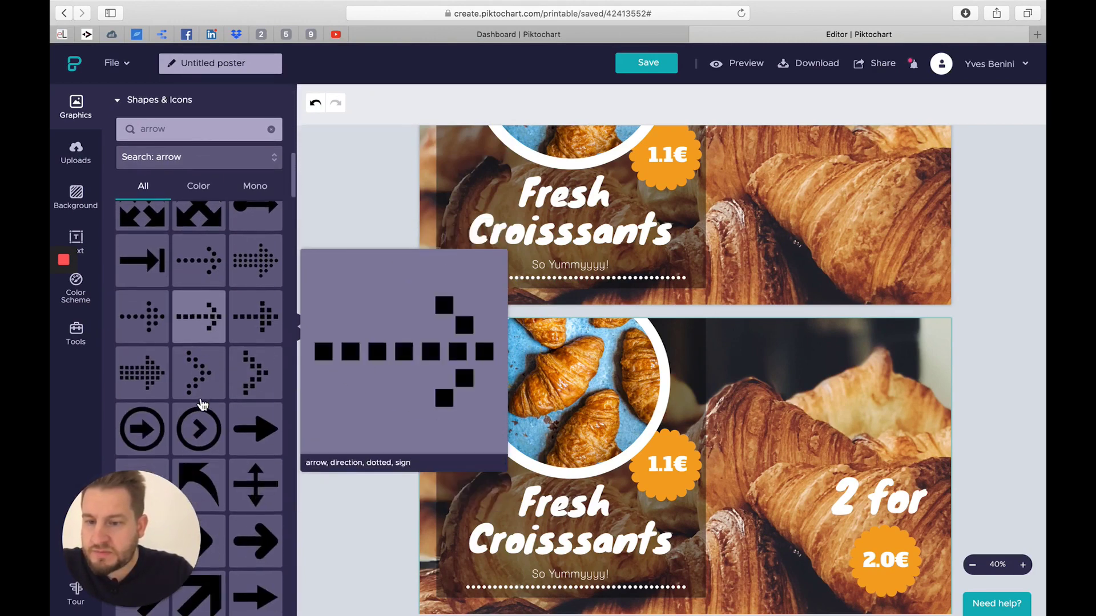
{"action": "scroll", "coordinate": [200, 397], "scroll_direction": "down", "scroll_amount": 5}
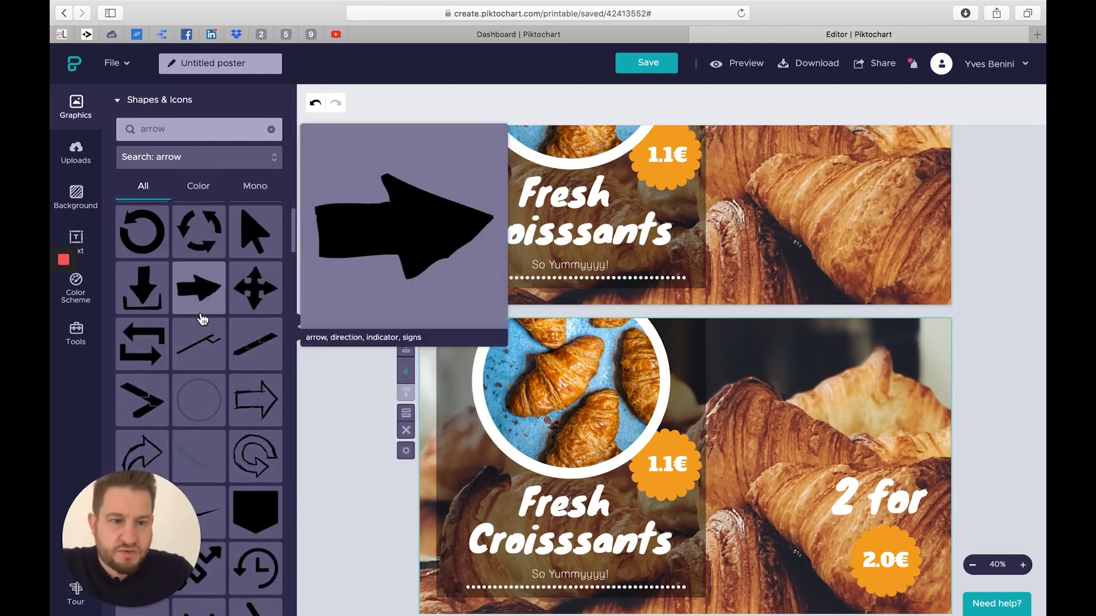
{"action": "scroll", "coordinate": [201, 318], "scroll_direction": "down", "scroll_amount": 2}
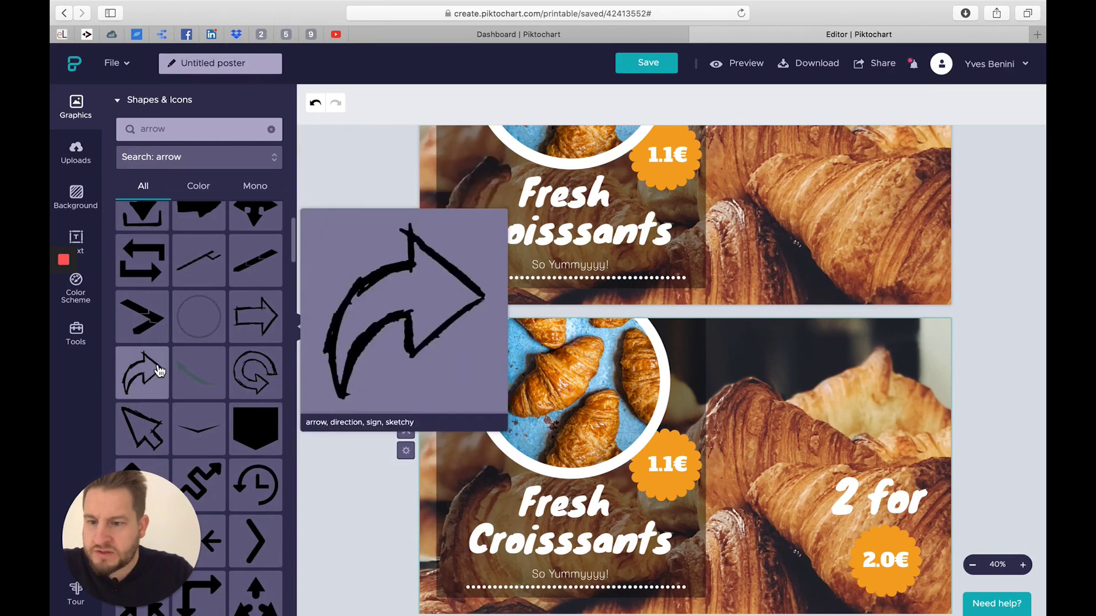
{"action": "left_click", "coordinate": [158, 371]}
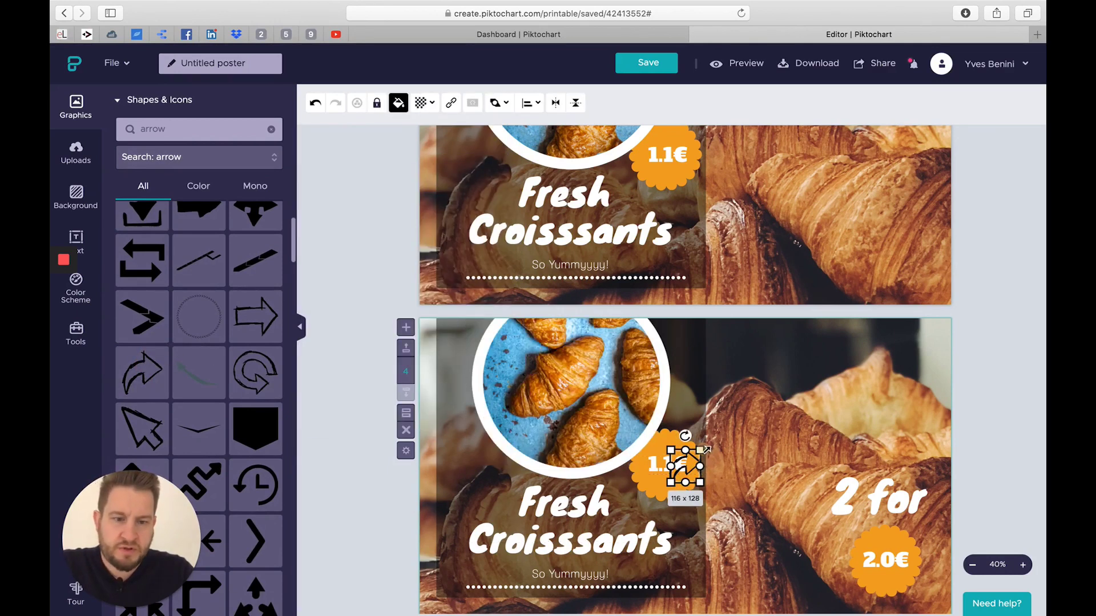
Enlarge the sketchy arrow, recolour it orange (#F5A623), then rotate and mirror it beside '2 for'
{"action": "left_click_drag", "start_coordinate": [706, 451], "coordinate": [772, 371]}
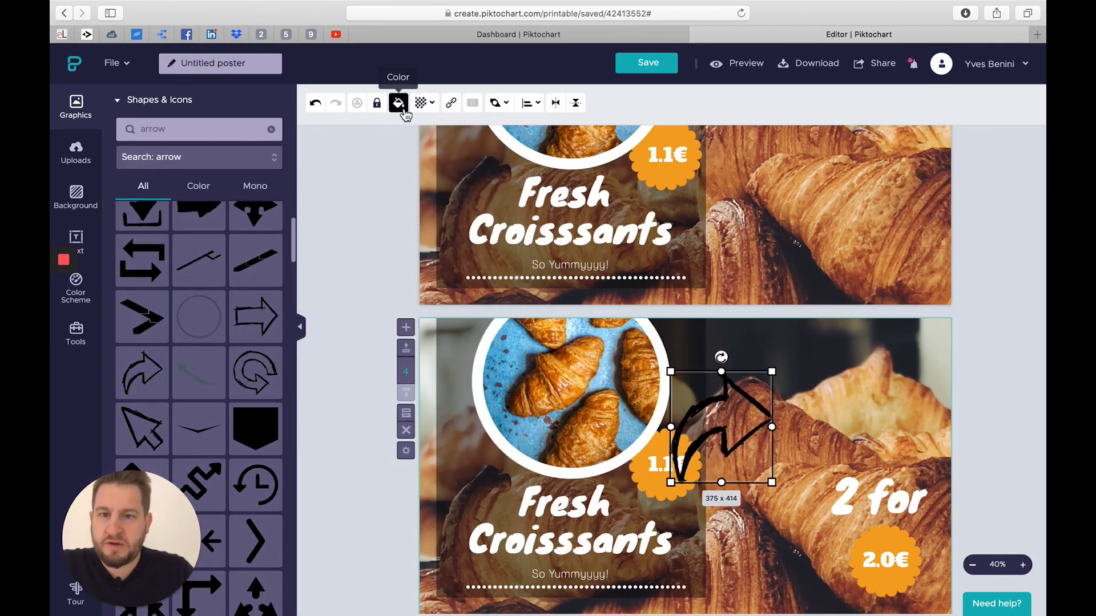
{"action": "left_click", "coordinate": [399, 104]}
{"action": "left_click", "coordinate": [418, 255]}
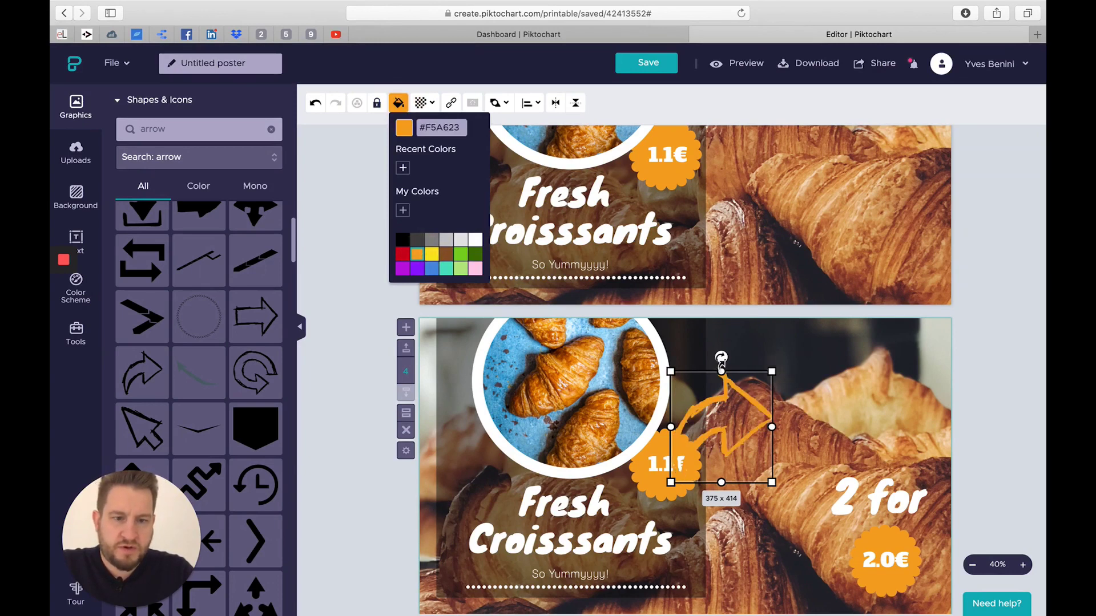
{"action": "left_click_drag", "start_coordinate": [722, 358], "coordinate": [903, 422]}
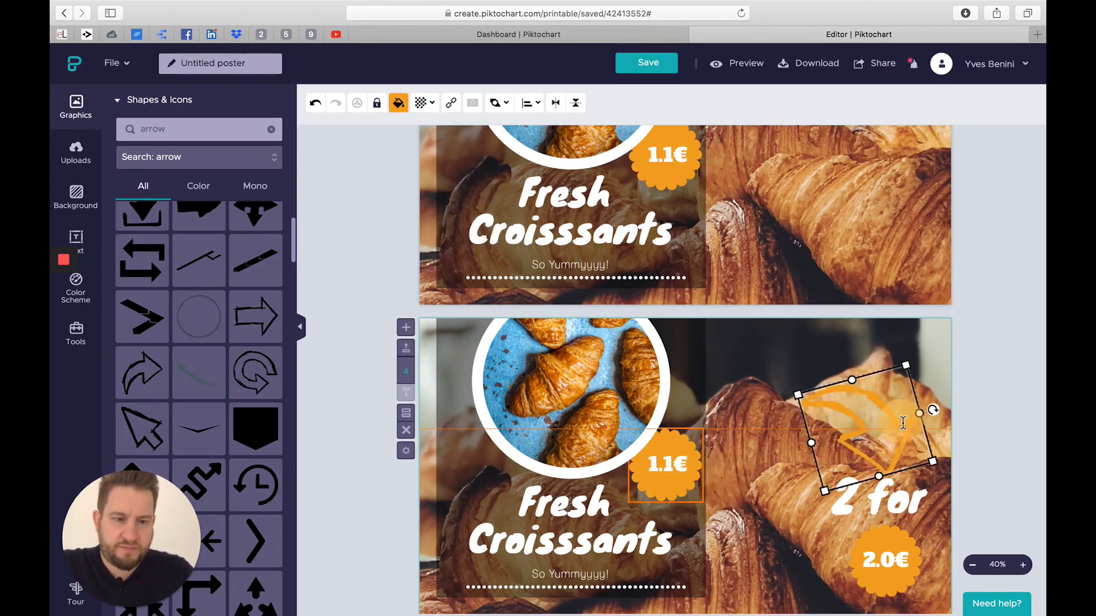
{"action": "left_click", "coordinate": [555, 103]}
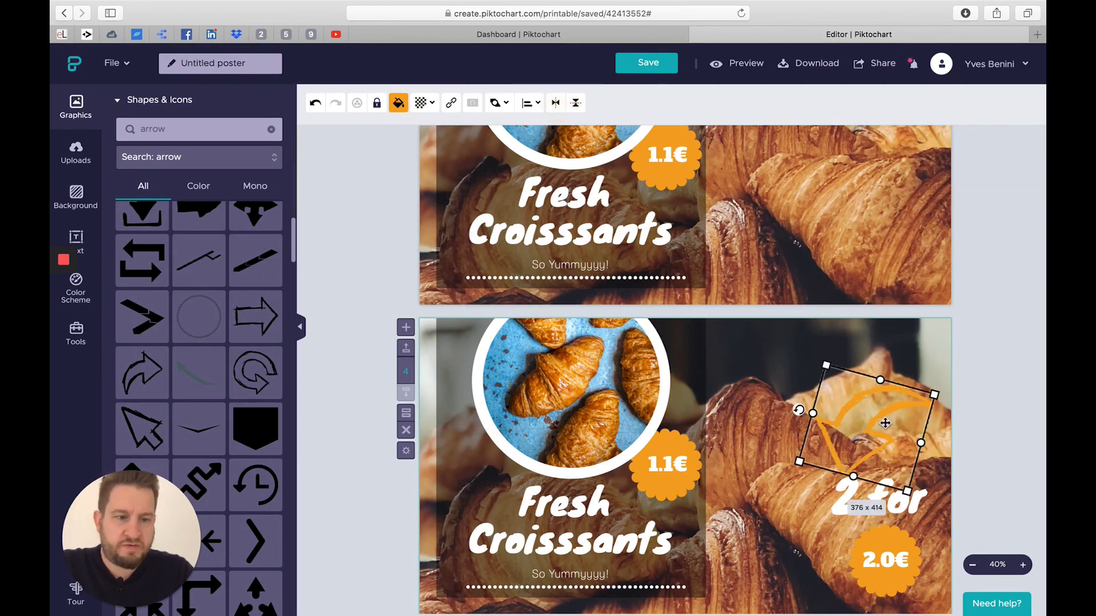
{"action": "left_click_drag", "start_coordinate": [885, 423], "coordinate": [935, 420]}
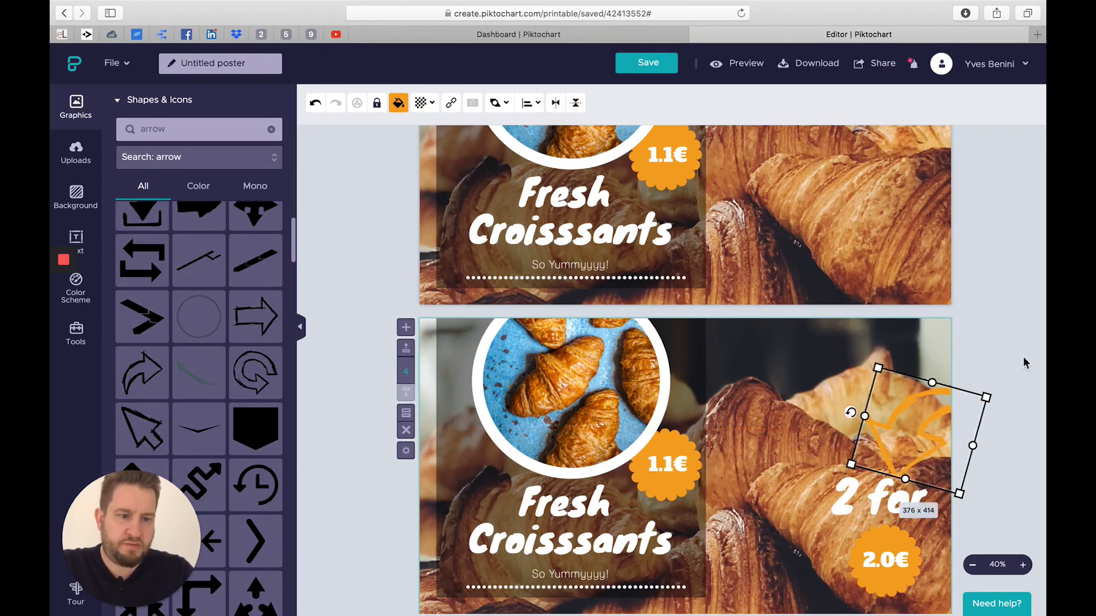
{"action": "left_click", "coordinate": [1000, 363]}
Stretch the dark panel across the whole slide, out to the left edge and bottom
{"action": "left_click", "coordinate": [703, 368]}
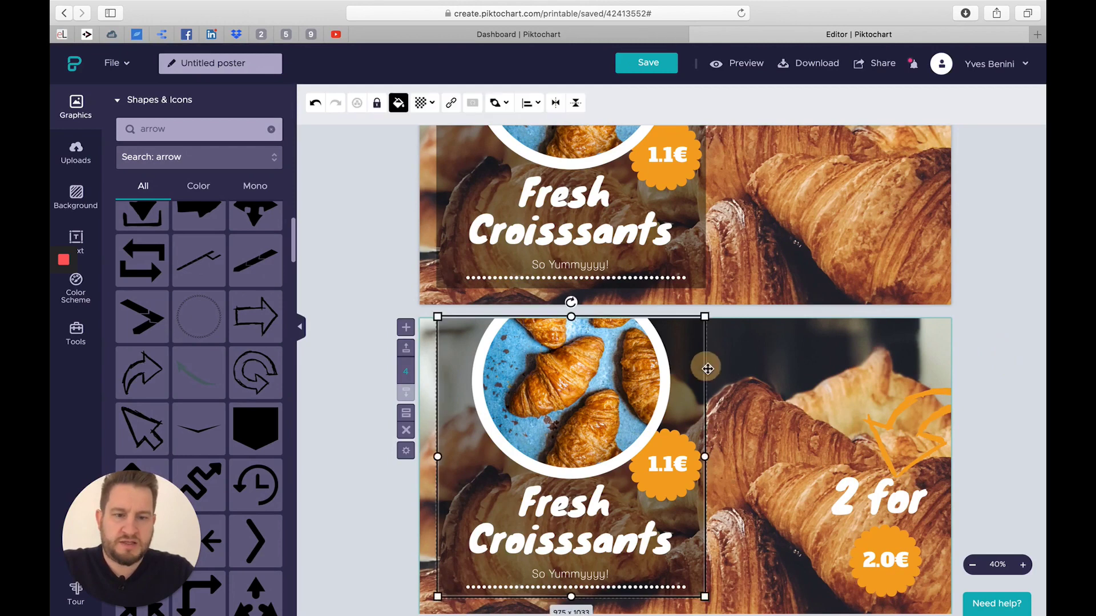
{"action": "left_click_drag", "start_coordinate": [708, 457], "coordinate": [962, 451]}
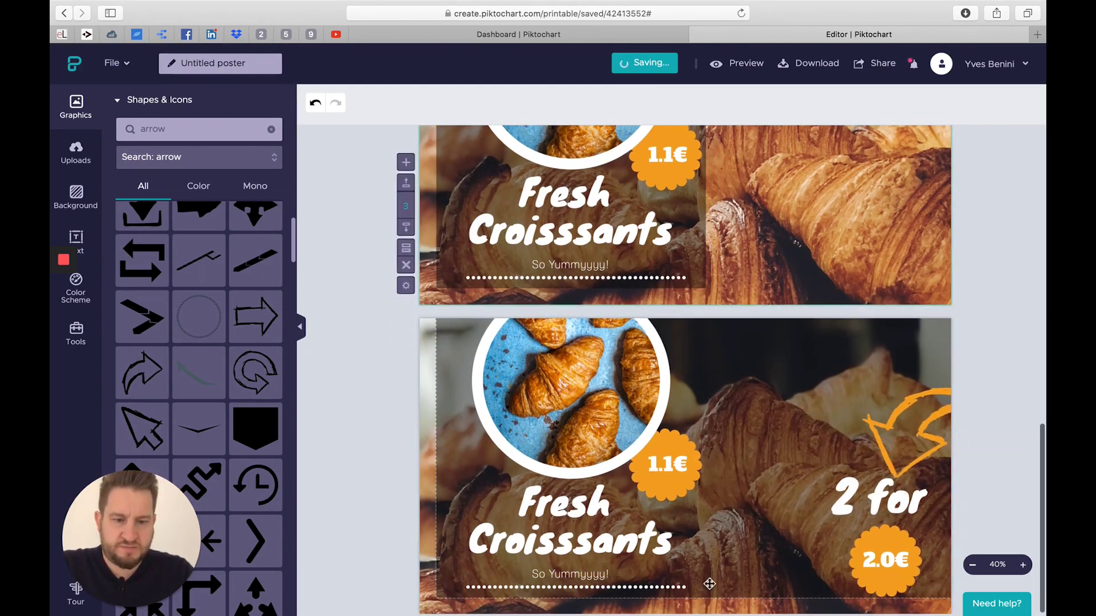
{"action": "left_click", "coordinate": [705, 587]}
{"action": "left_click_drag", "start_coordinate": [703, 598], "coordinate": [702, 561]}
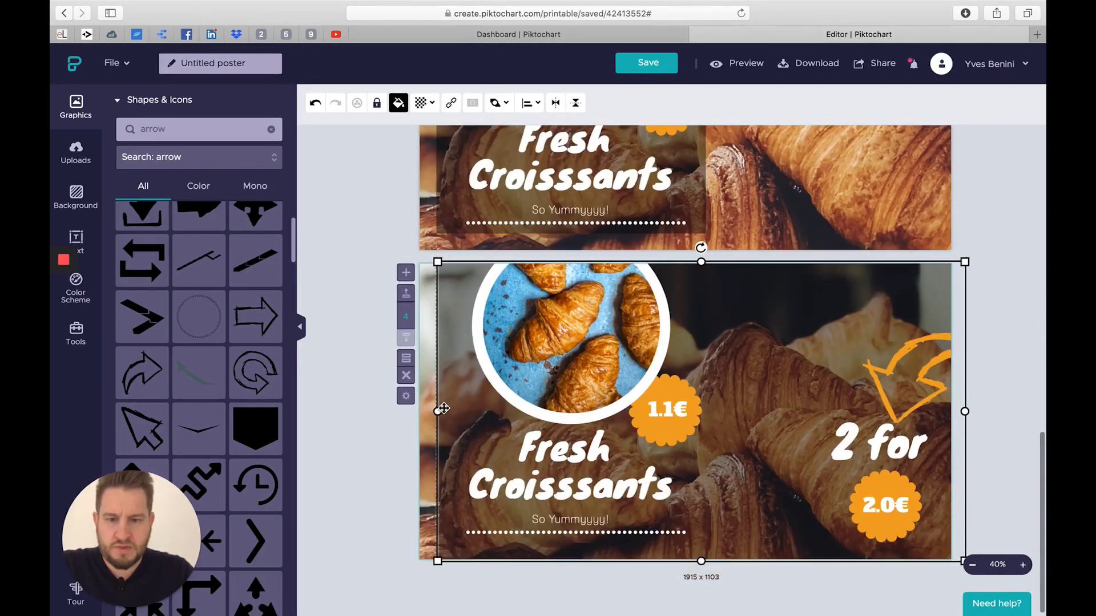
{"action": "left_click_drag", "start_coordinate": [437, 411], "coordinate": [407, 411]}
{"action": "left_click", "coordinate": [992, 391]}
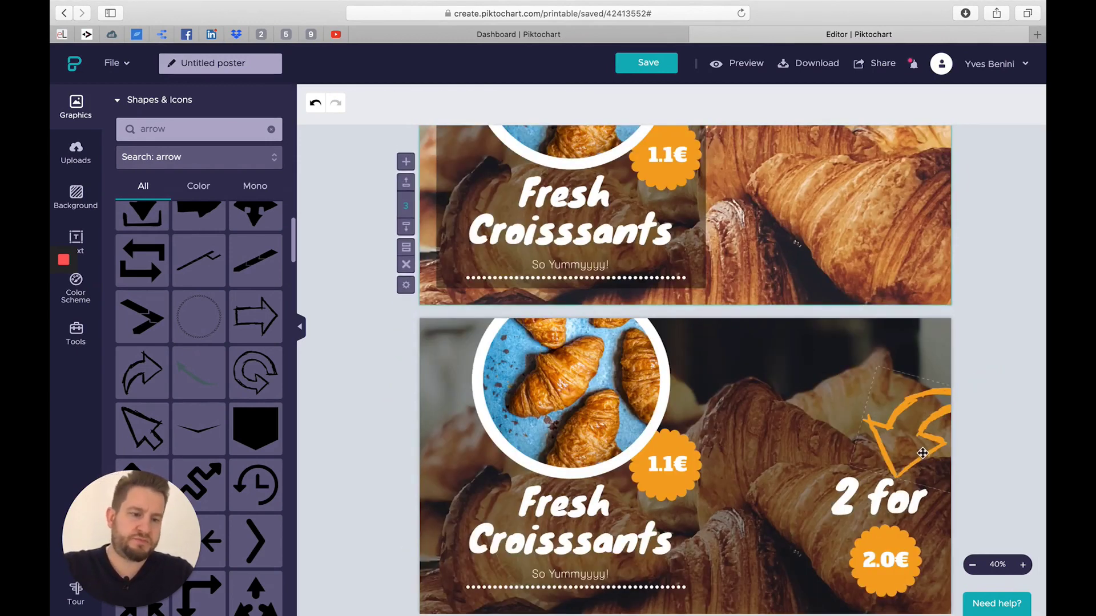
Fine-tune the positions of the orange arrow, the '2 for' text and the 2.0€ badge
{"action": "left_click_drag", "start_coordinate": [923, 453], "coordinate": [907, 422]}
{"action": "left_click", "coordinate": [911, 503]}
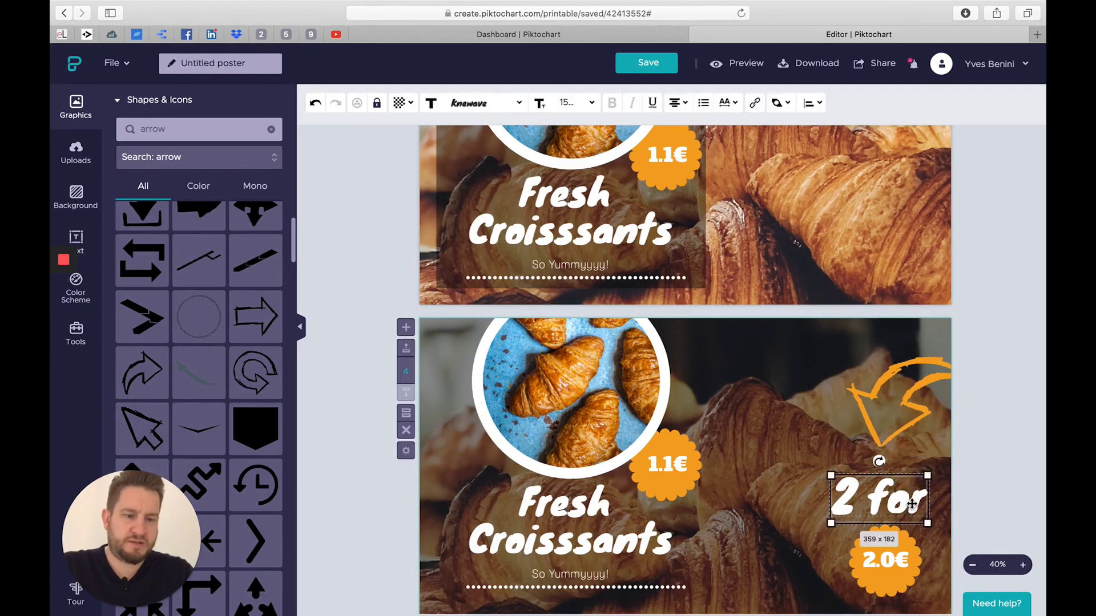
{"action": "left_click_drag", "start_coordinate": [911, 503], "coordinate": [904, 494]}
{"action": "left_click_drag", "start_coordinate": [909, 577], "coordinate": [898, 565]}
{"action": "left_click", "coordinate": [974, 512]}
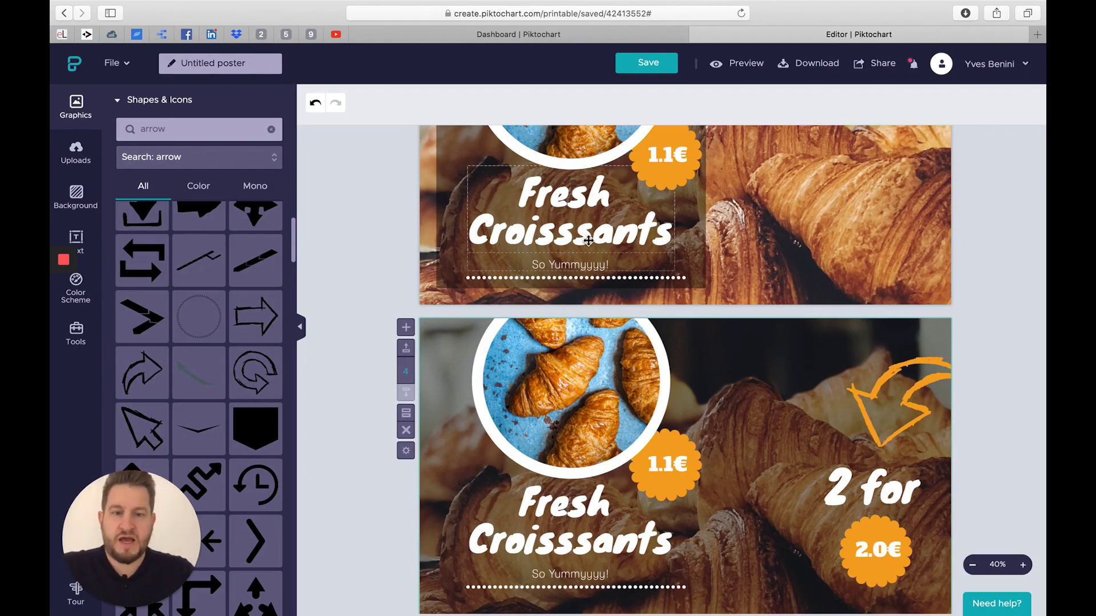
{"action": "scroll", "coordinate": [589, 240], "scroll_direction": "up", "scroll_amount": 10}
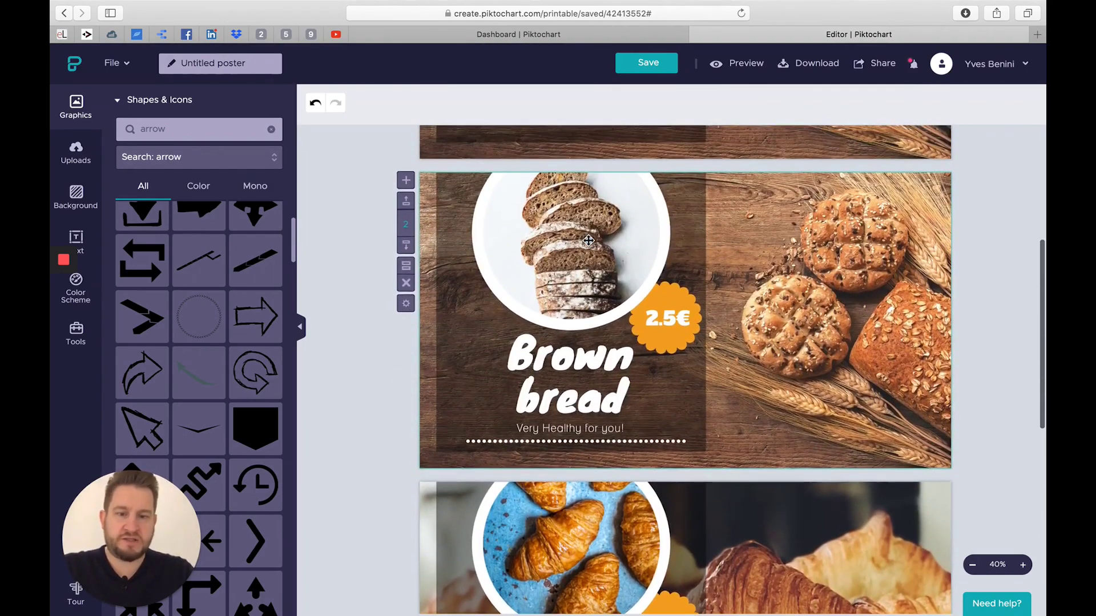
{"action": "scroll", "coordinate": [588, 240], "scroll_direction": "up", "scroll_amount": 6}
{"action": "scroll", "coordinate": [589, 240], "scroll_direction": "down", "scroll_amount": 15}
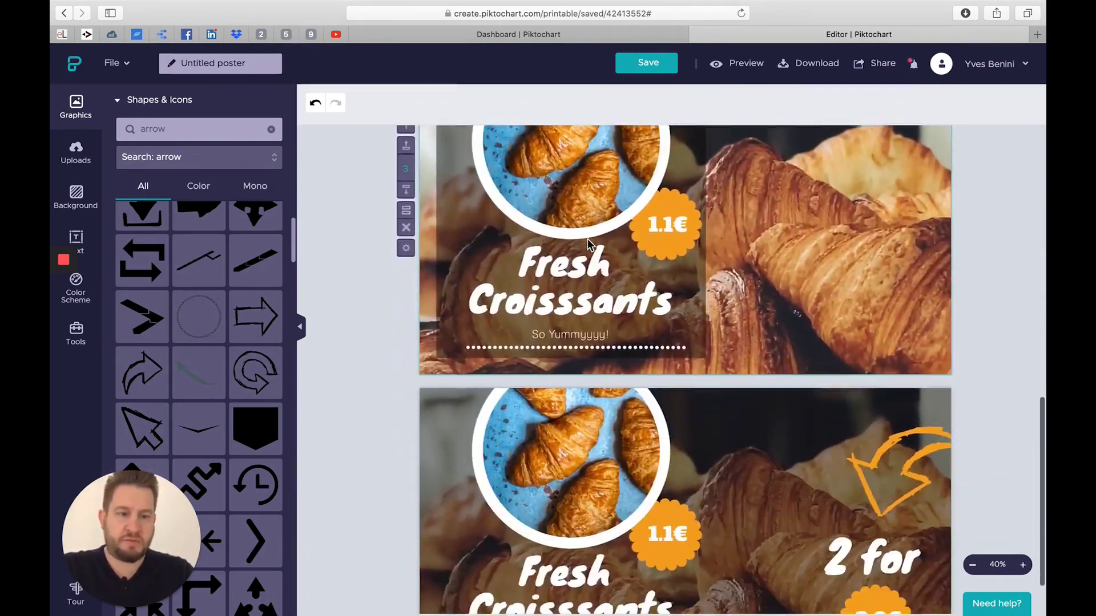
{"action": "scroll", "coordinate": [588, 240], "scroll_direction": "up", "scroll_amount": 4}
Export the poster as Normal-quality PNGs, with each block saved as a separate file
{"action": "left_click", "coordinate": [818, 65]}
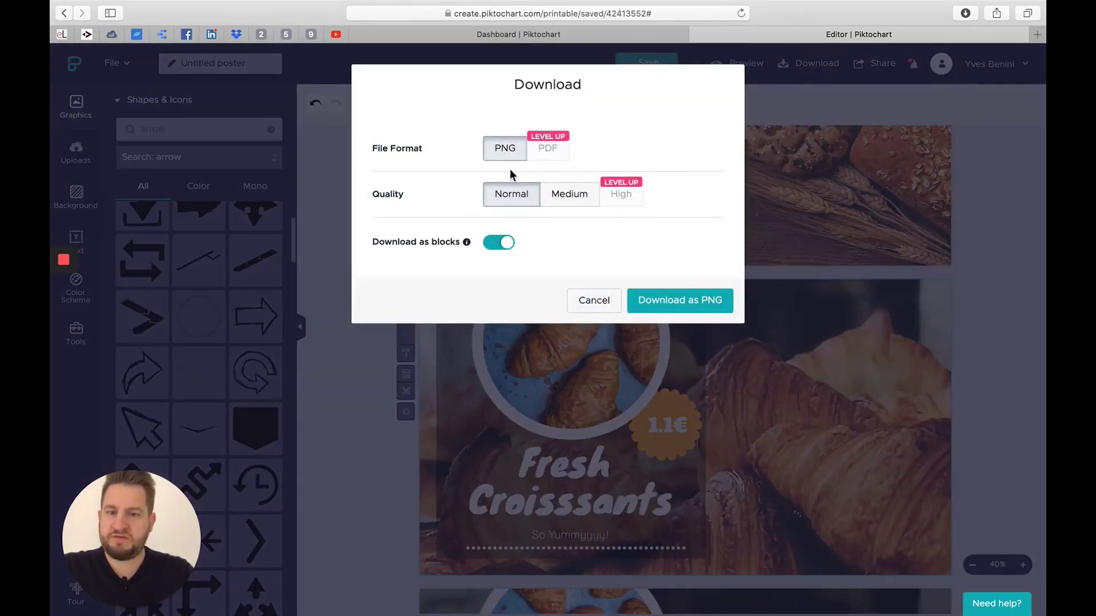
{"action": "left_click_drag", "start_coordinate": [489, 242], "coordinate": [665, 311]}
{"action": "left_click", "coordinate": [665, 308]}
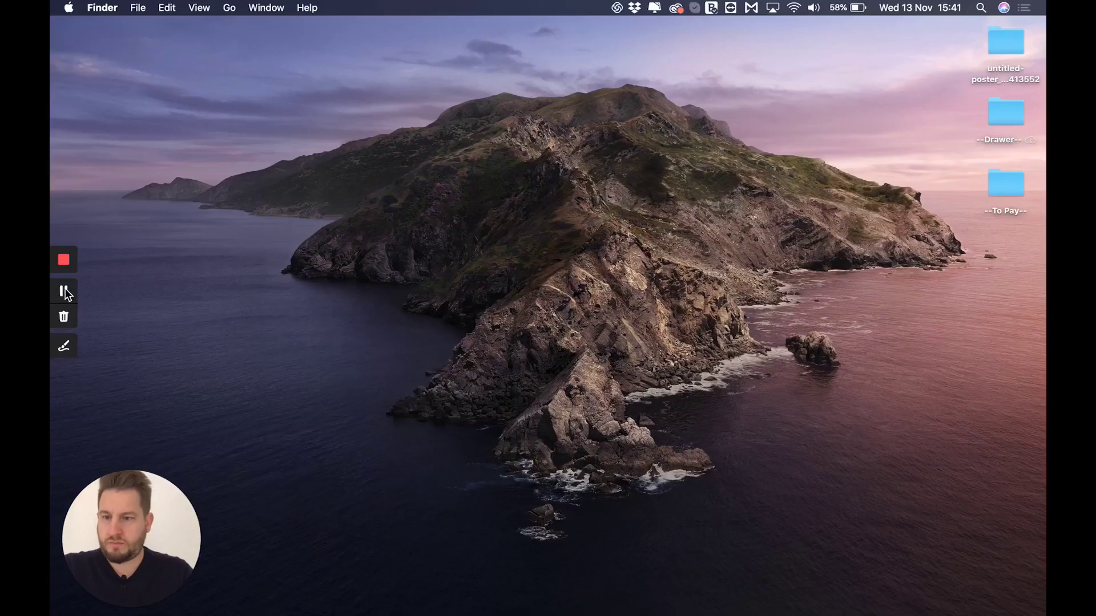
Open the downloaded untitled-poster folder and preview the slide images 000.png through 003.png
{"action": "double_click", "coordinate": [1008, 42]}
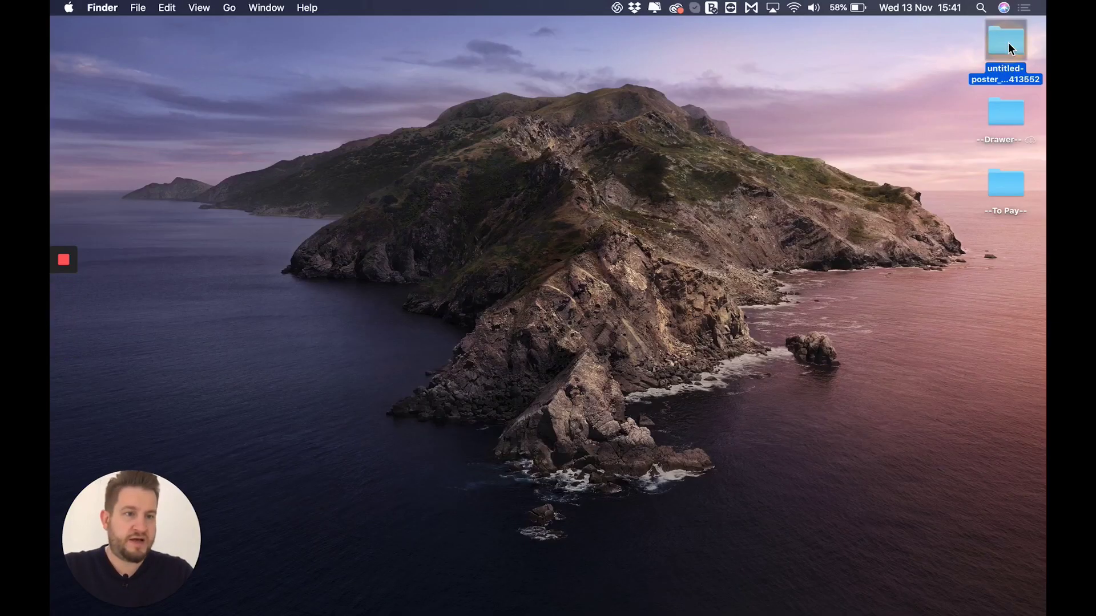
{"action": "left_click", "coordinate": [578, 133]}
{"action": "key", "text": "space"}
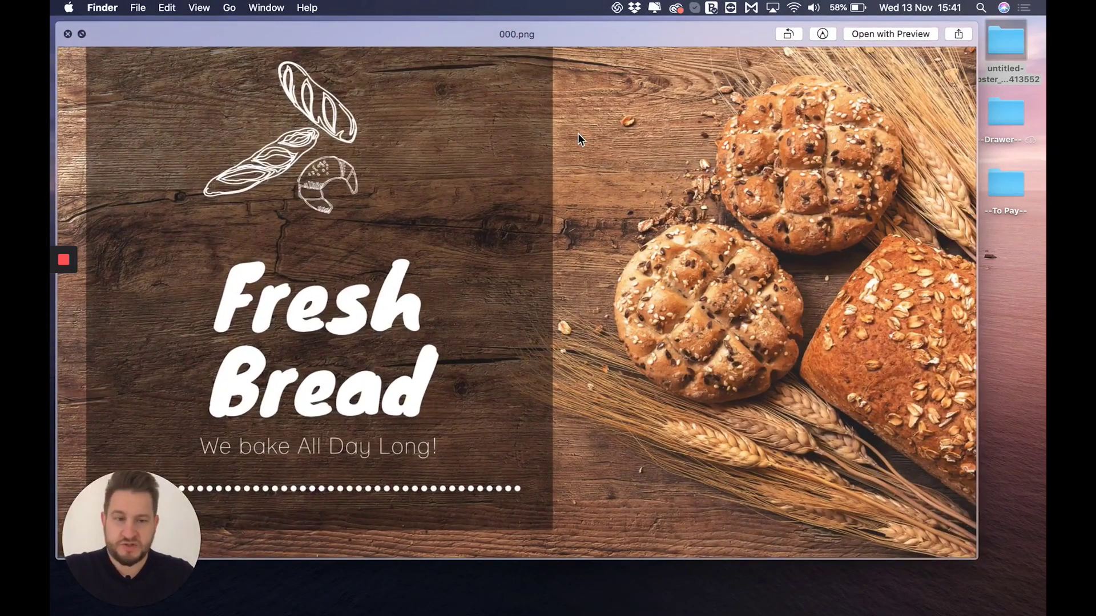
{"action": "key", "text": "Right"}
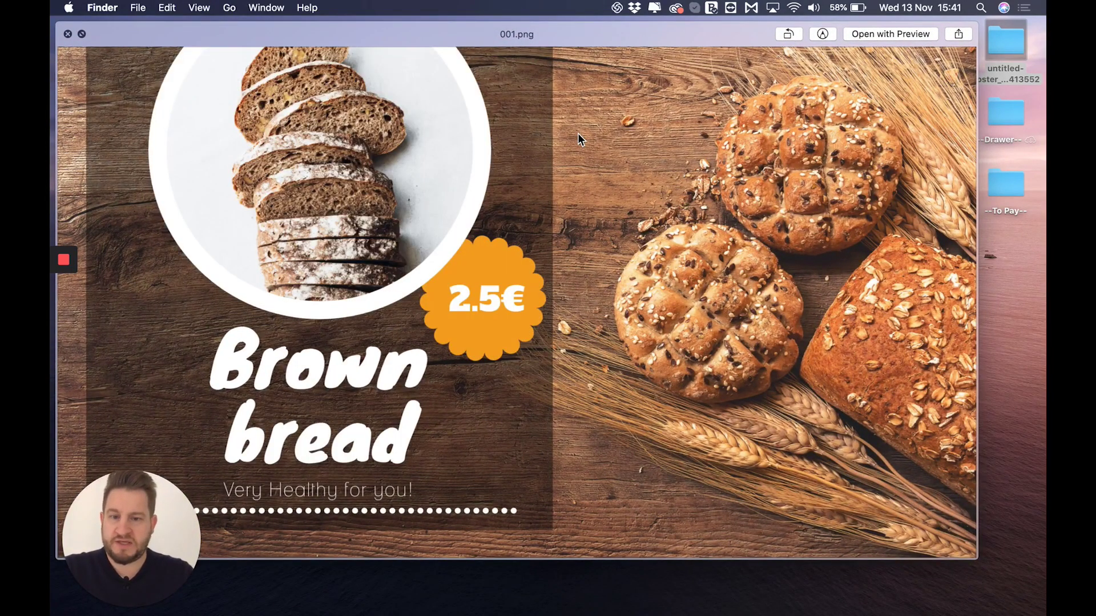
{"action": "key", "text": "Right"}
{"action": "key", "text": "Right"}
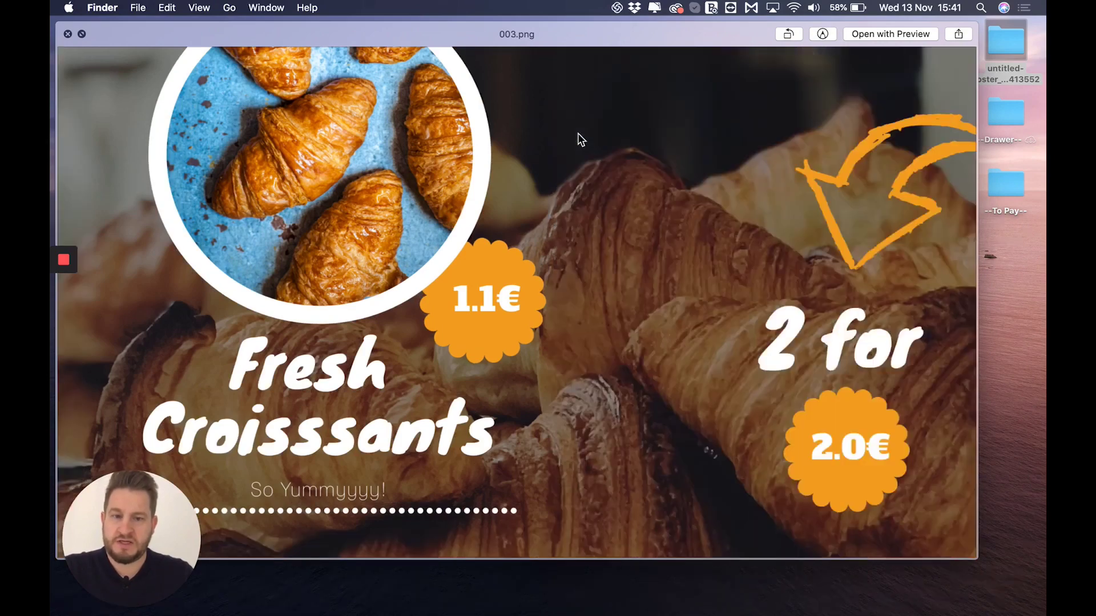
{"action": "key", "text": "Left"}
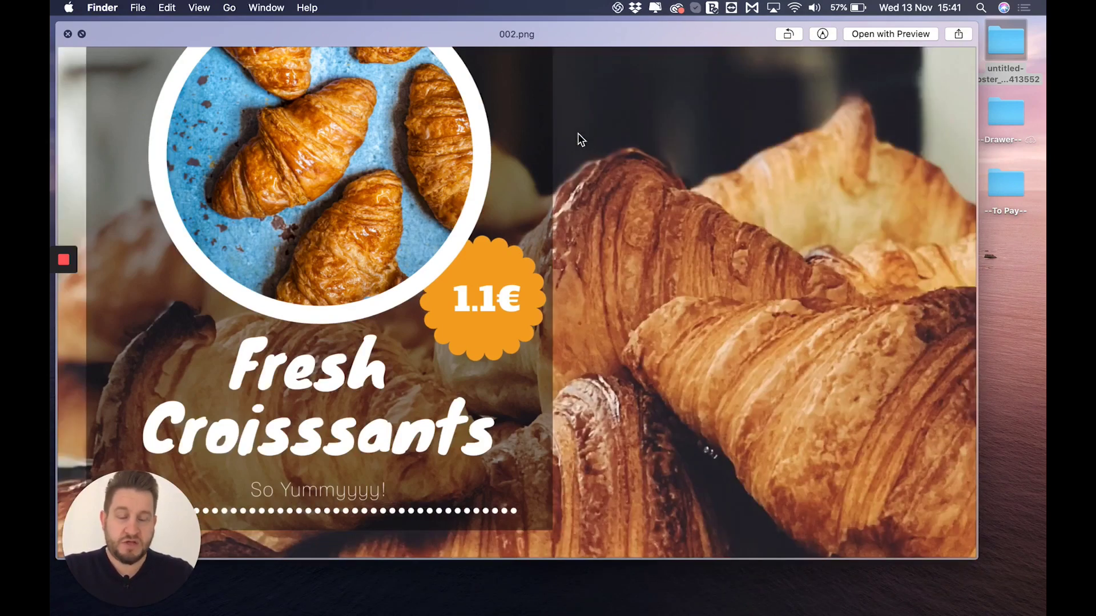
{"action": "key", "text": "Left"}
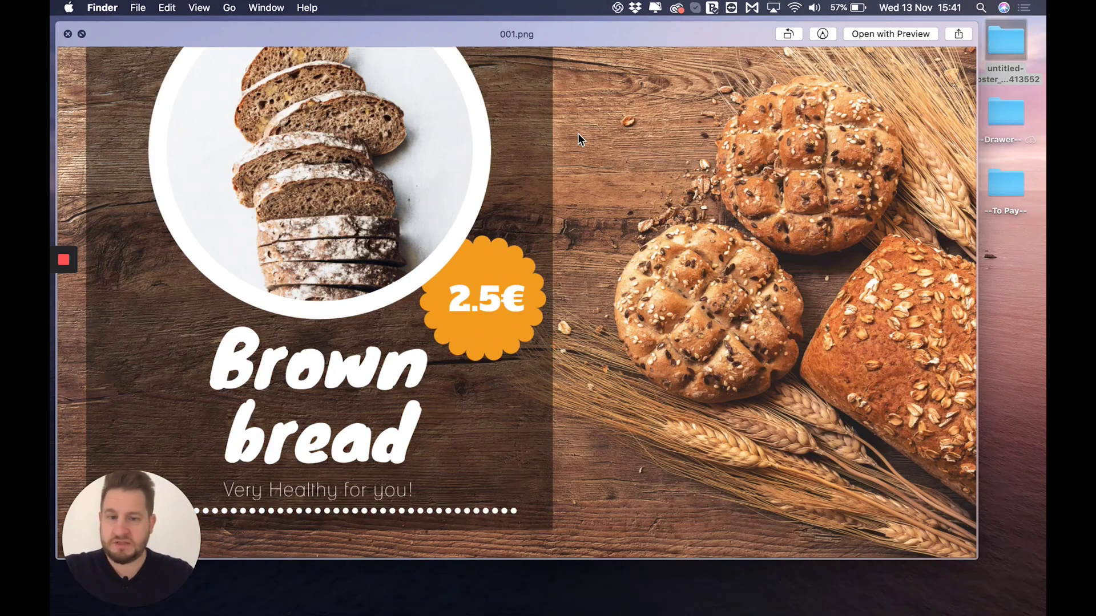
{"action": "key", "text": "Left"}
{"action": "key", "text": "Right"}
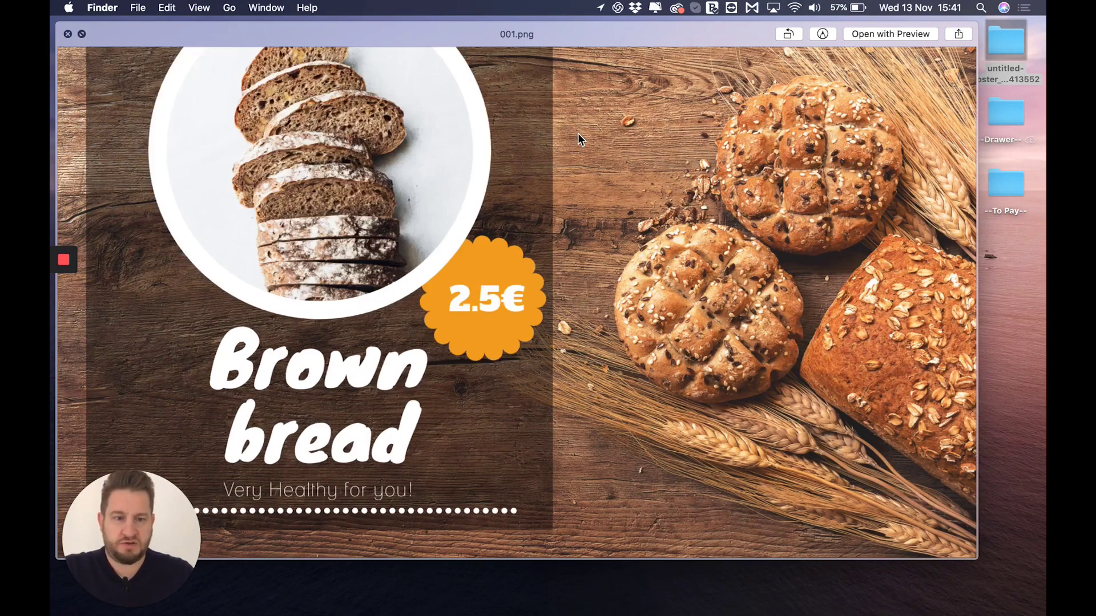
{"action": "key", "text": "Right"}
{"action": "key", "text": "Right"}
{"action": "key", "text": "Right"}
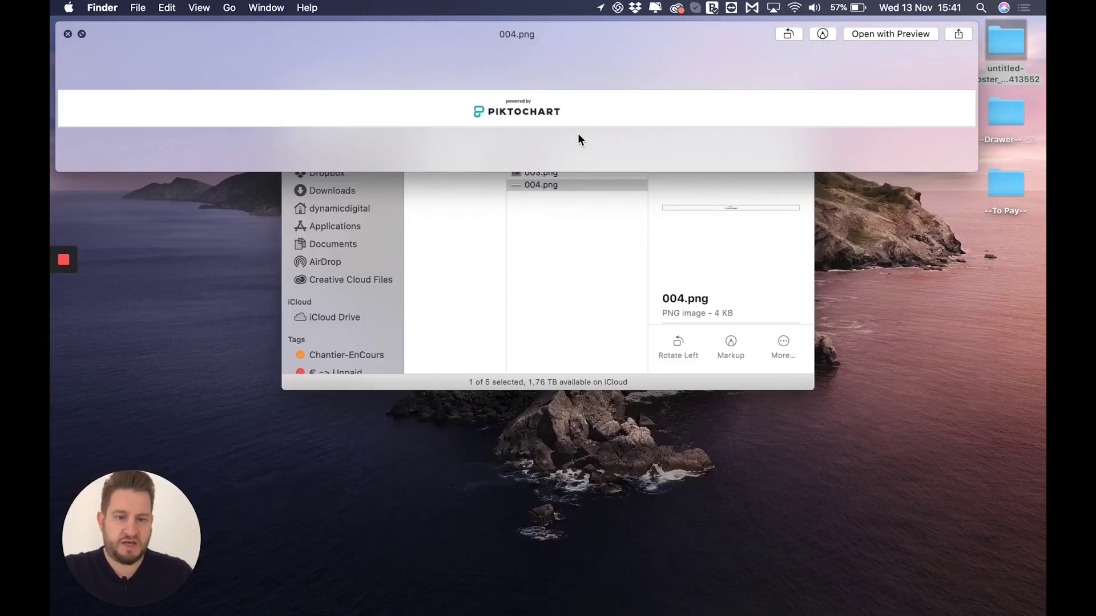
{"action": "key", "text": "Left"}
{"action": "key", "text": "space"}
Check the footer-only 004.png and delete it, leaving four slide PNGs
{"action": "left_click", "coordinate": [588, 190]}
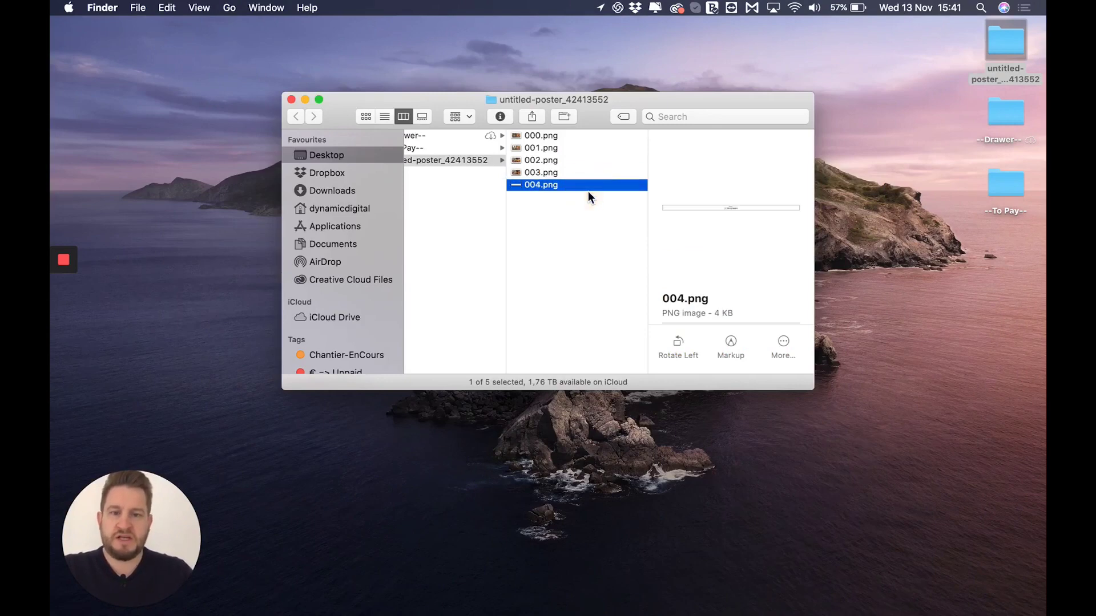
{"action": "key", "text": "space"}
{"action": "key", "text": "space"}
{"action": "key", "text": "super+BackSpace"}
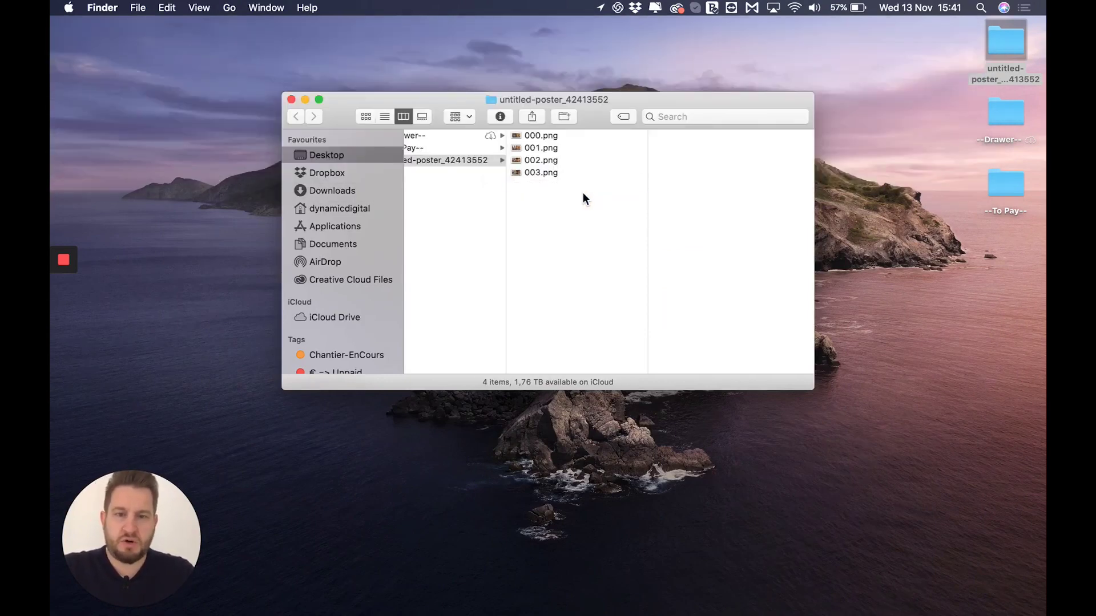
Sign in to easyCMS with the saved account's credentials
{"action": "left_click", "coordinate": [294, 570]}
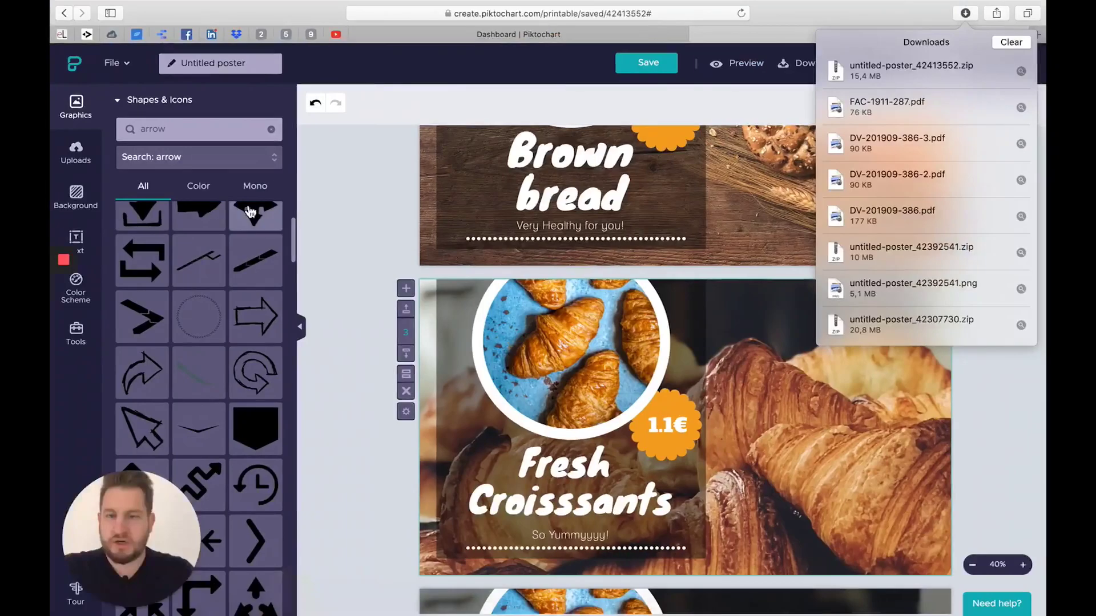
{"action": "left_click", "coordinate": [67, 36]}
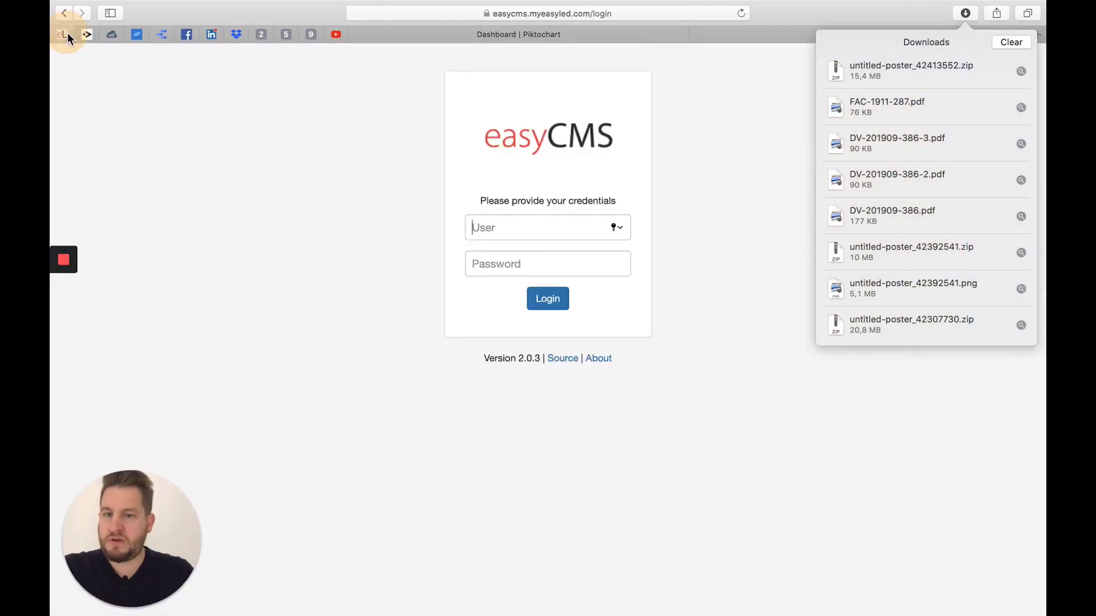
{"action": "left_click", "coordinate": [536, 227]}
{"action": "type", "text": "dyn"}
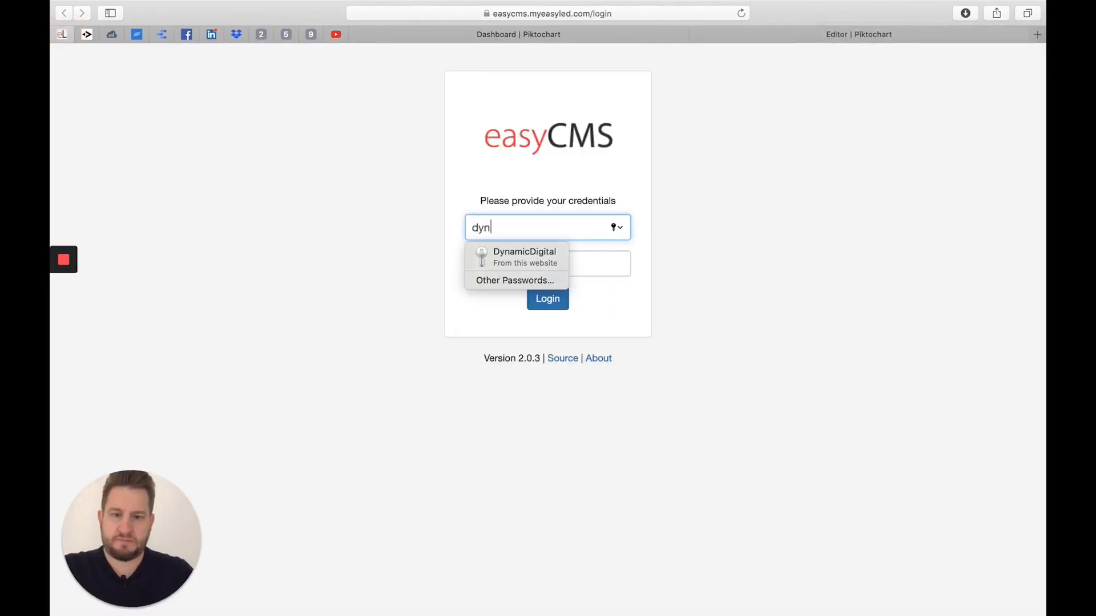
{"action": "left_click", "coordinate": [536, 252]}
{"action": "left_click", "coordinate": [549, 298]}
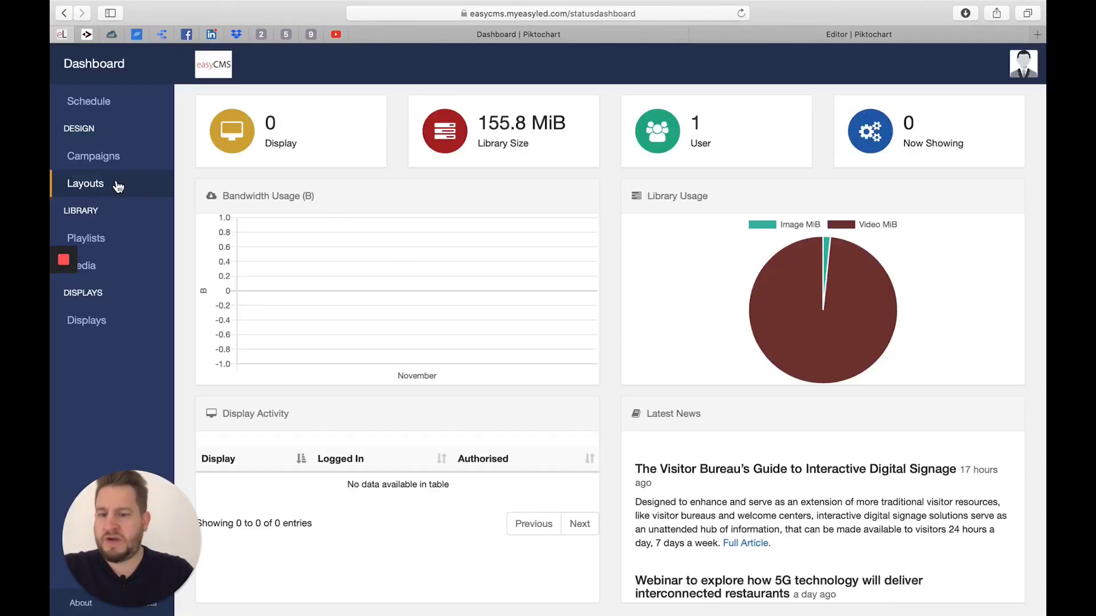
Create a new 1080p HD landscape layout named 'Bakery - Piktochart Demo'
{"action": "left_click", "coordinate": [118, 187]}
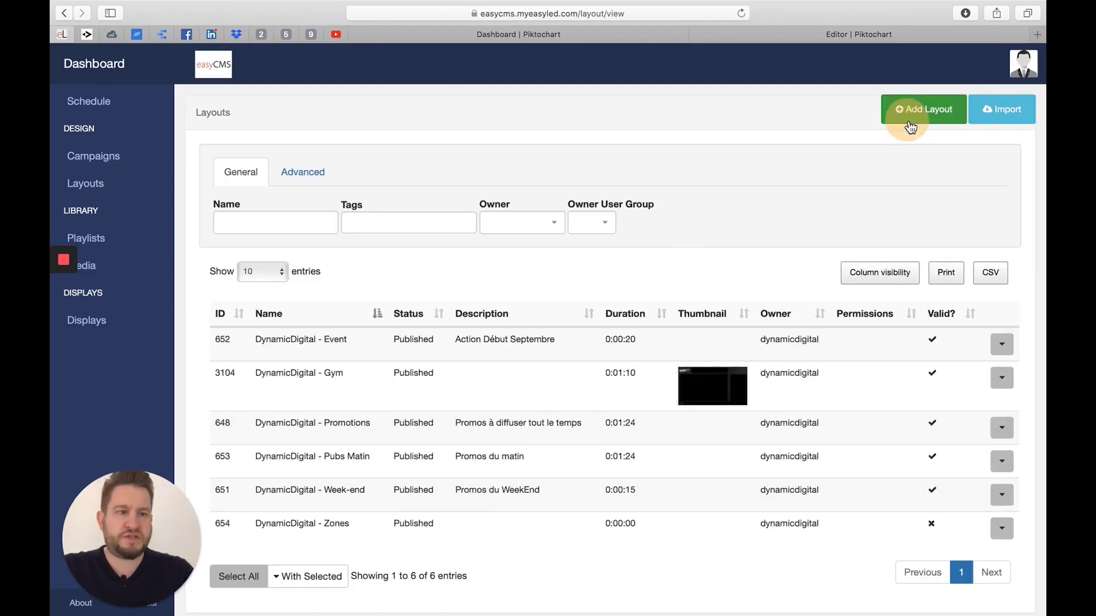
{"action": "left_click", "coordinate": [905, 120]}
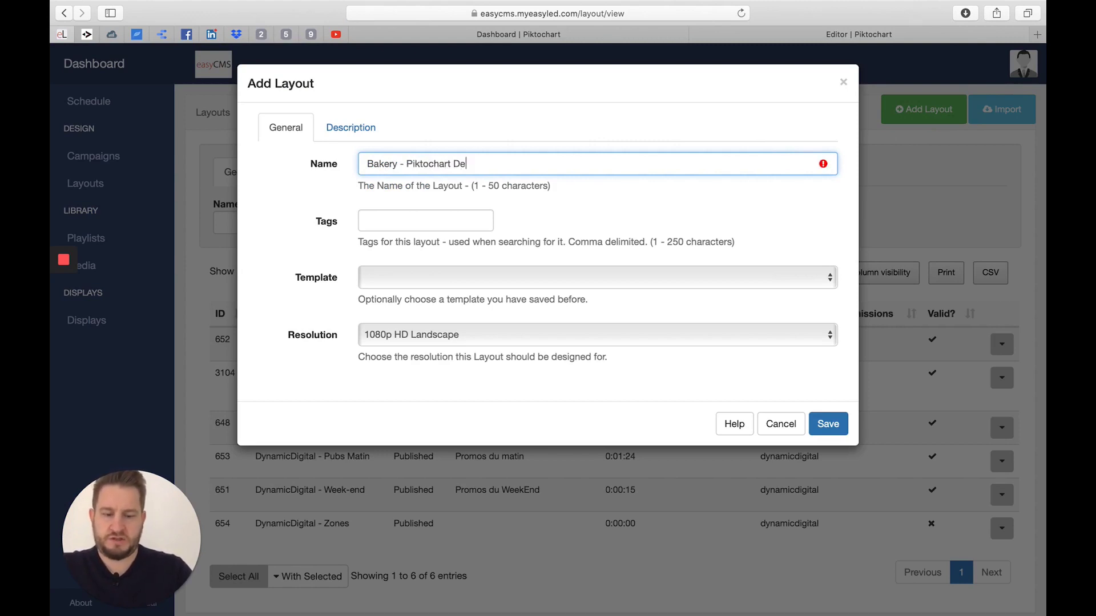
{"action": "left_click", "coordinate": [828, 424]}
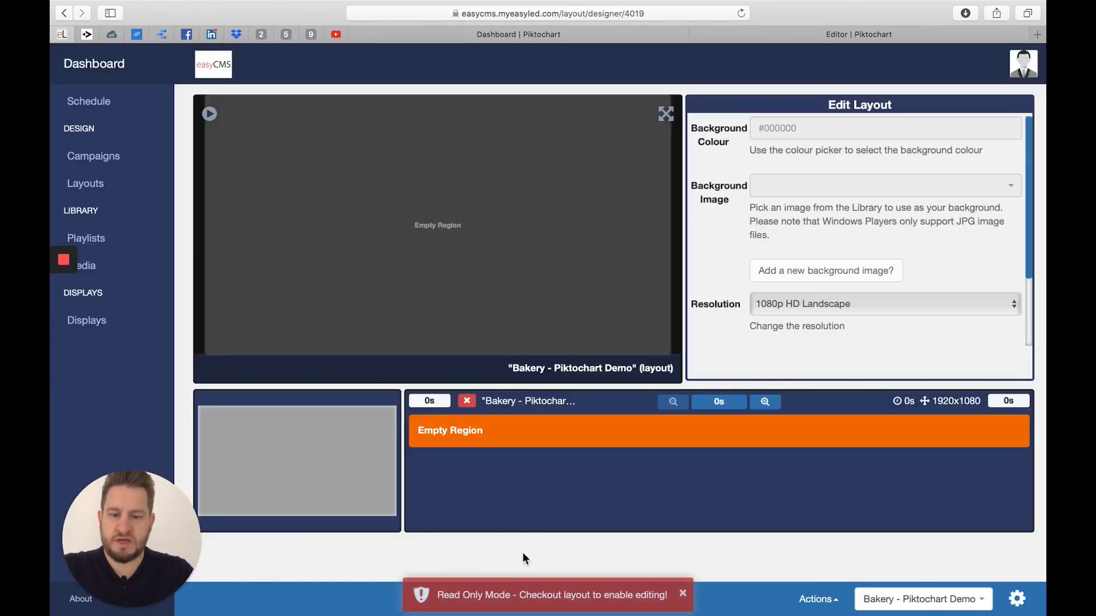
Check out the read-only layout and drop an Image widget onto its region
{"action": "left_click", "coordinate": [519, 594]}
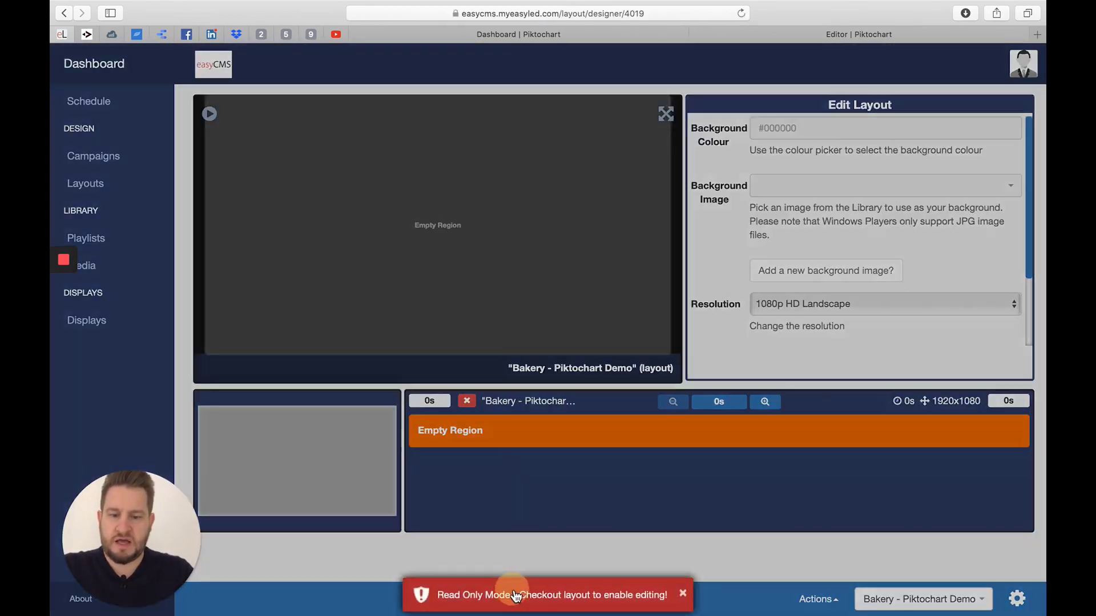
{"action": "left_click", "coordinate": [815, 171]}
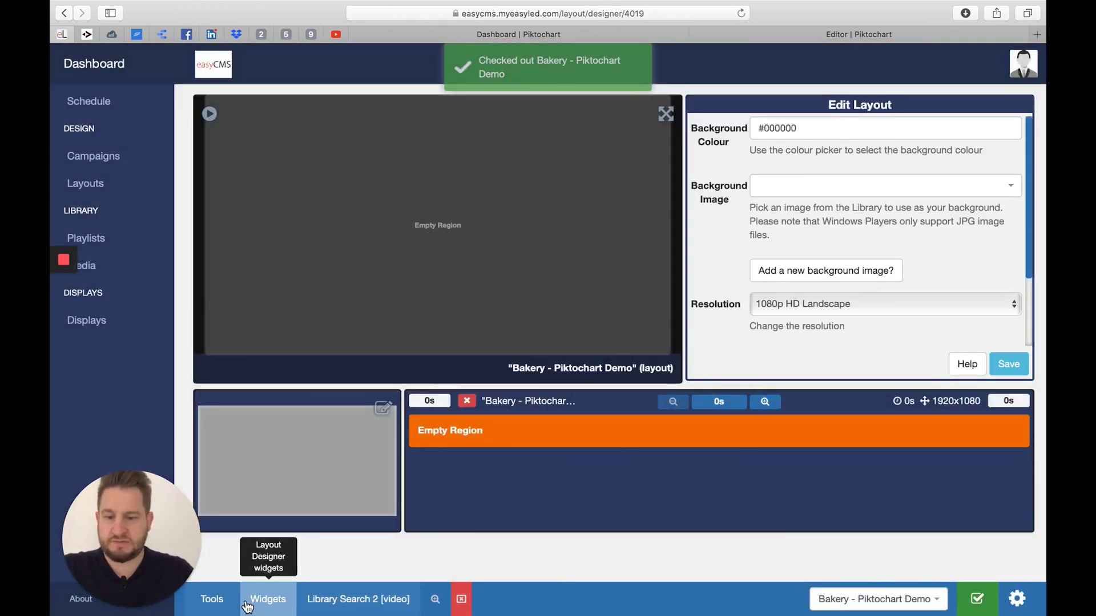
{"action": "left_click", "coordinate": [268, 600]}
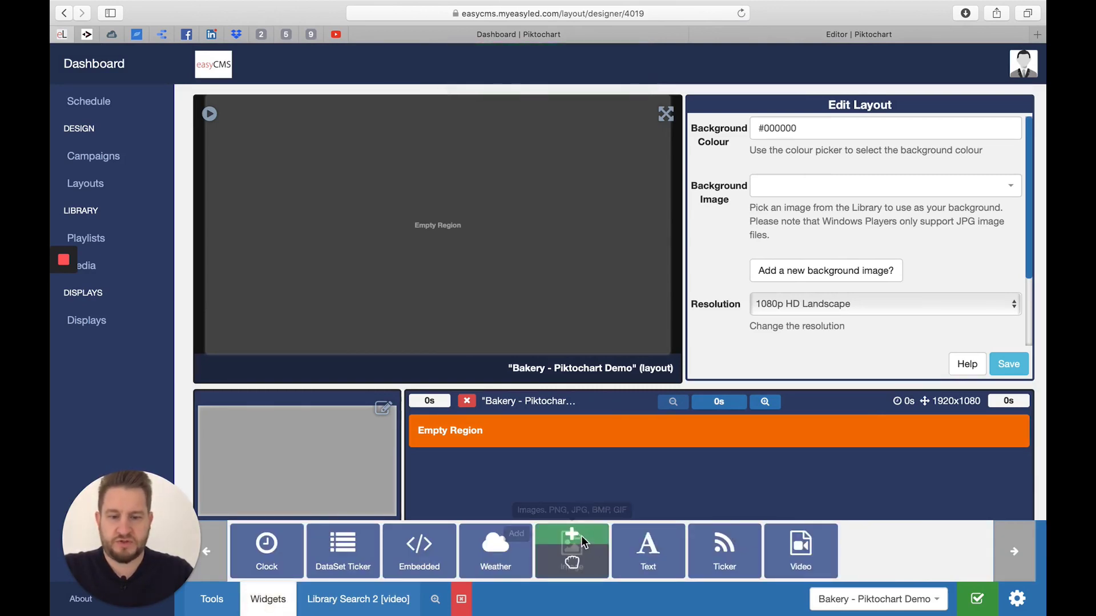
{"action": "left_click_drag", "start_coordinate": [581, 536], "coordinate": [611, 445]}
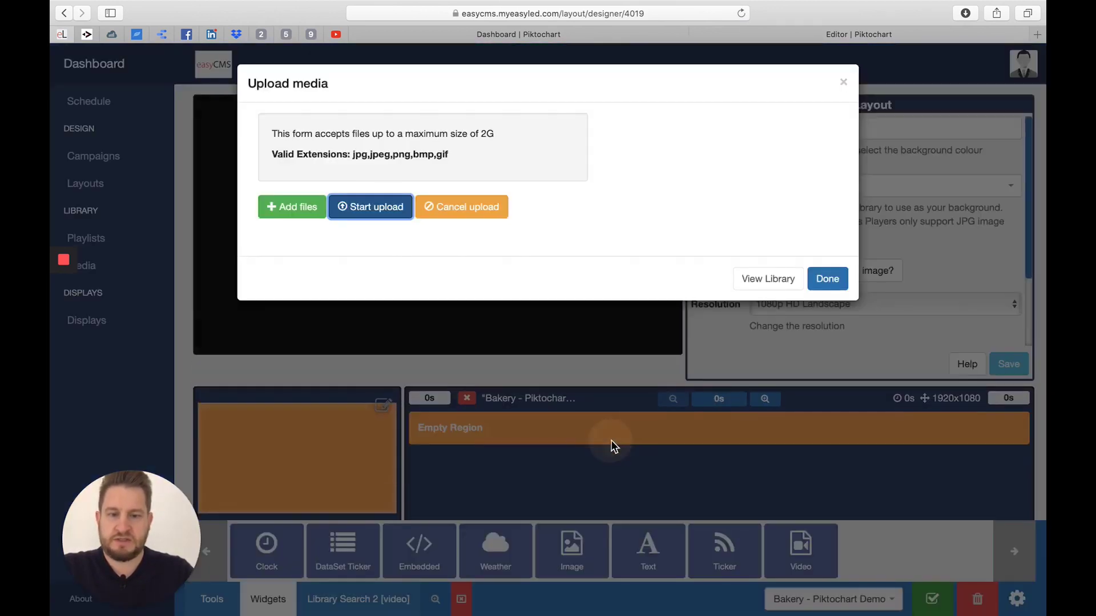
Upload 000.png to 003.png from the untitled-poster folder into the region
{"action": "left_click", "coordinate": [316, 216]}
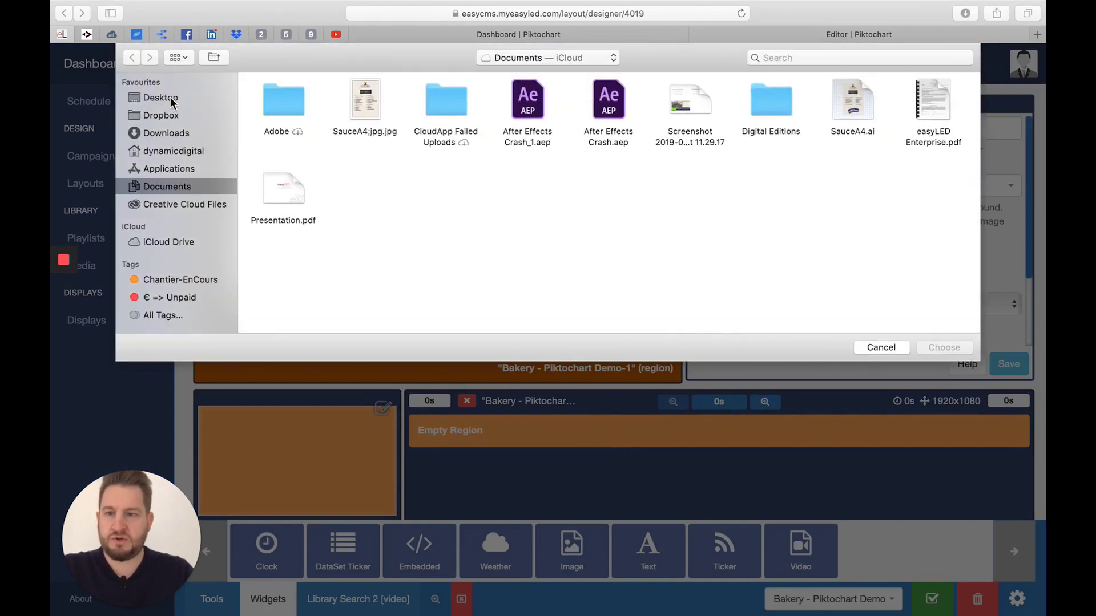
{"action": "left_click", "coordinate": [172, 101]}
{"action": "double_click", "coordinate": [278, 106]}
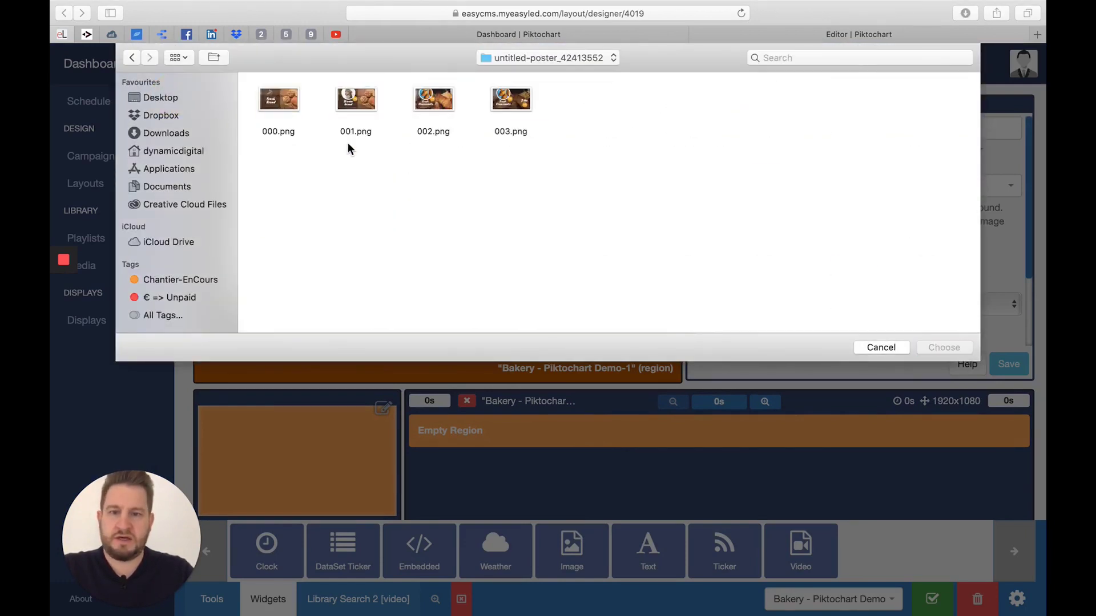
{"action": "left_click_drag", "start_coordinate": [488, 152], "coordinate": [273, 93]}
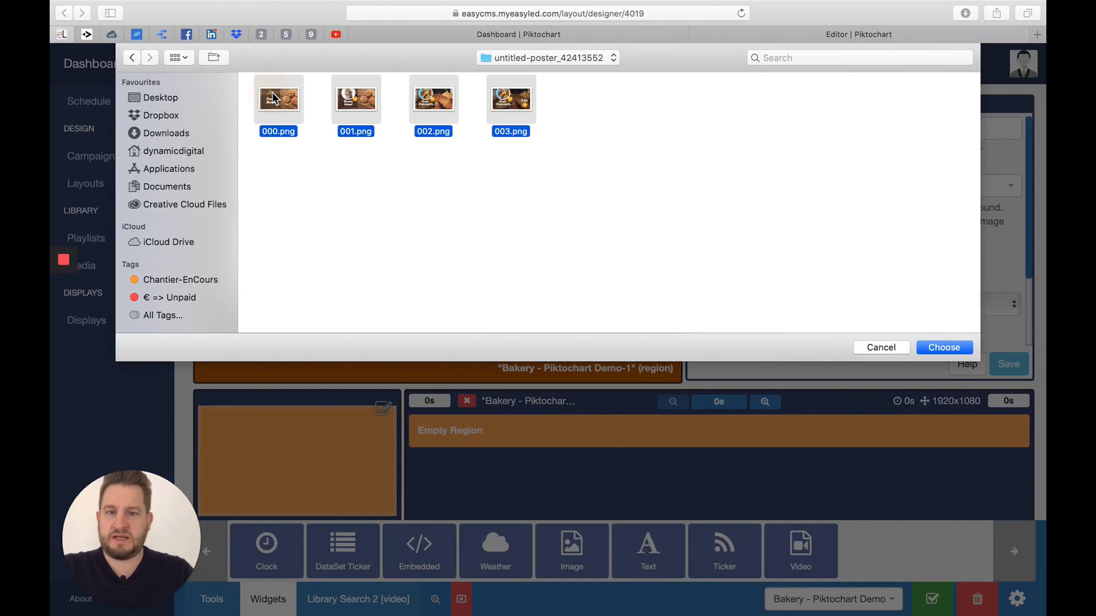
{"action": "left_click", "coordinate": [953, 351]}
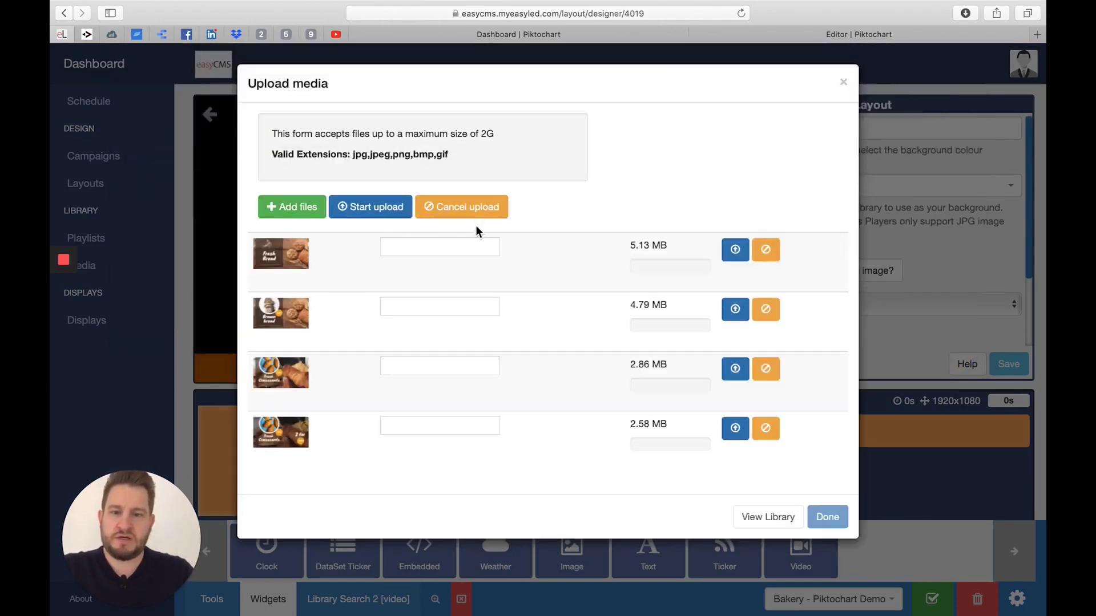
{"action": "left_click", "coordinate": [391, 214]}
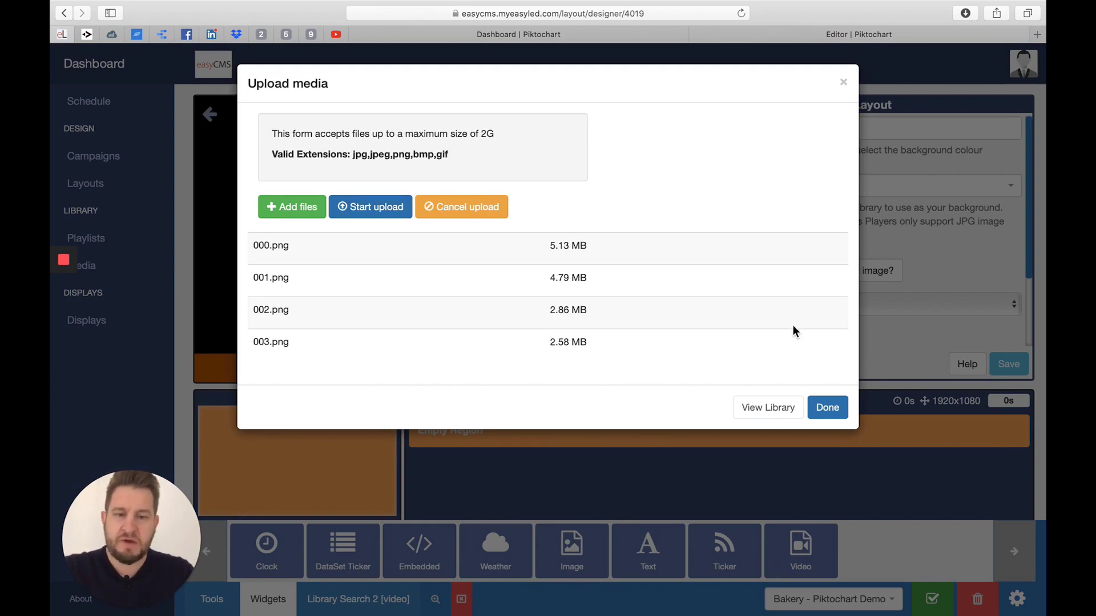
{"action": "left_click", "coordinate": [826, 407]}
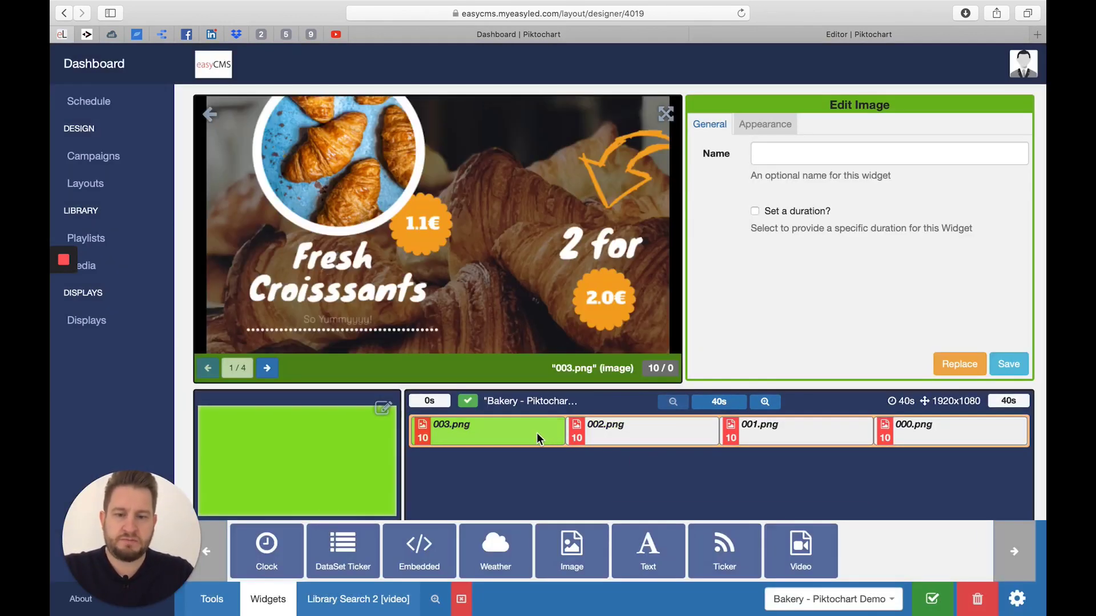
Reorder the timeline clips to 000.png, 001.png, 002.png, 003.png and preview the slides
{"action": "left_click", "coordinate": [268, 368]}
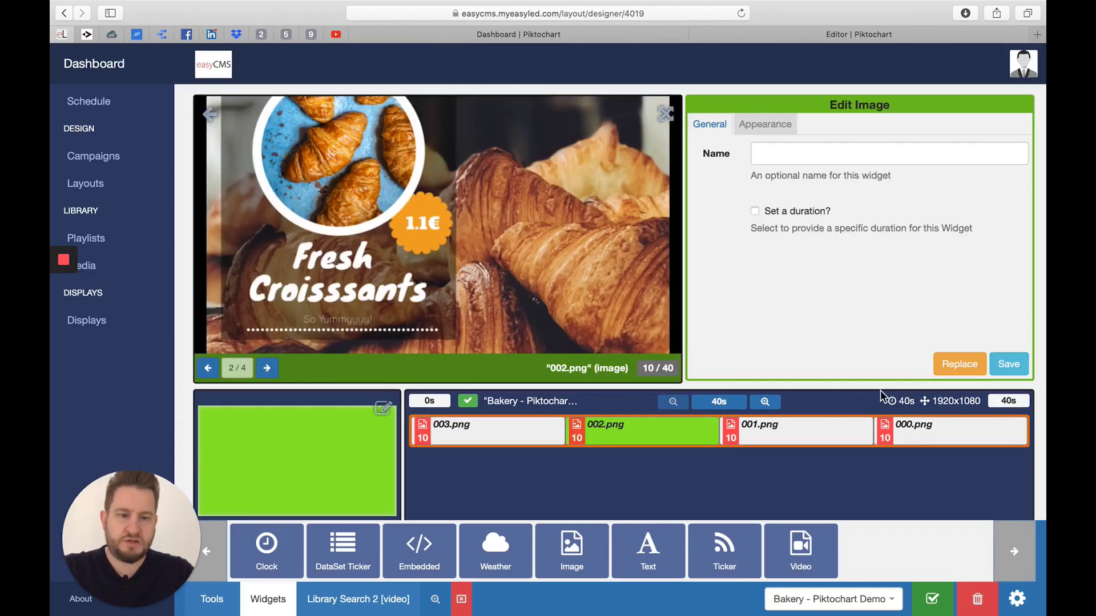
{"action": "left_click", "coordinate": [881, 425]}
{"action": "left_click_drag", "start_coordinate": [931, 425], "coordinate": [474, 434]}
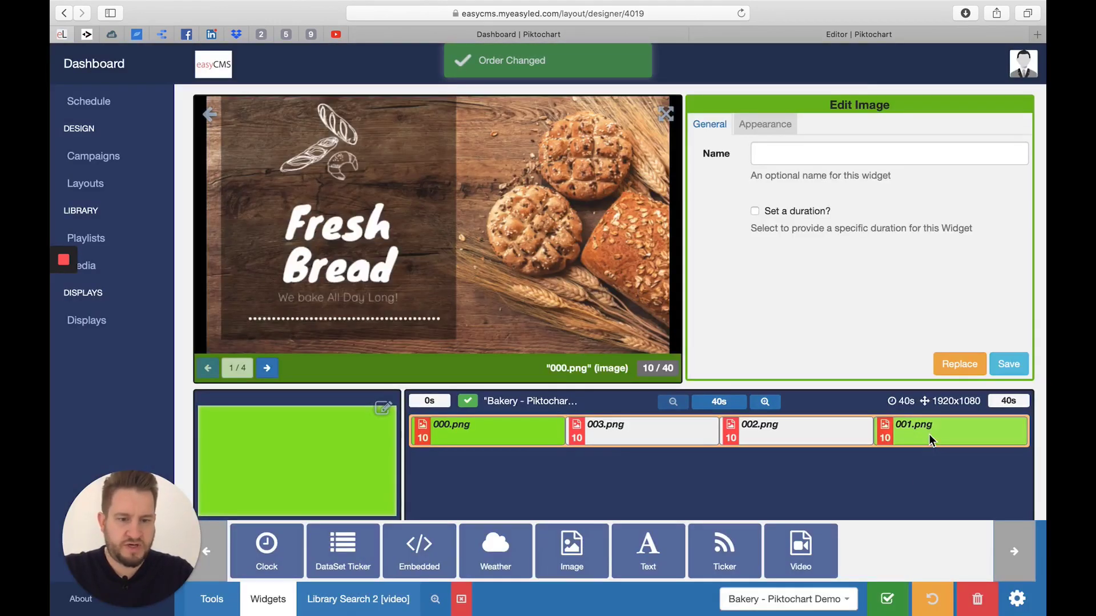
{"action": "left_click_drag", "start_coordinate": [929, 434], "coordinate": [587, 440]}
{"action": "left_click", "coordinate": [744, 437]}
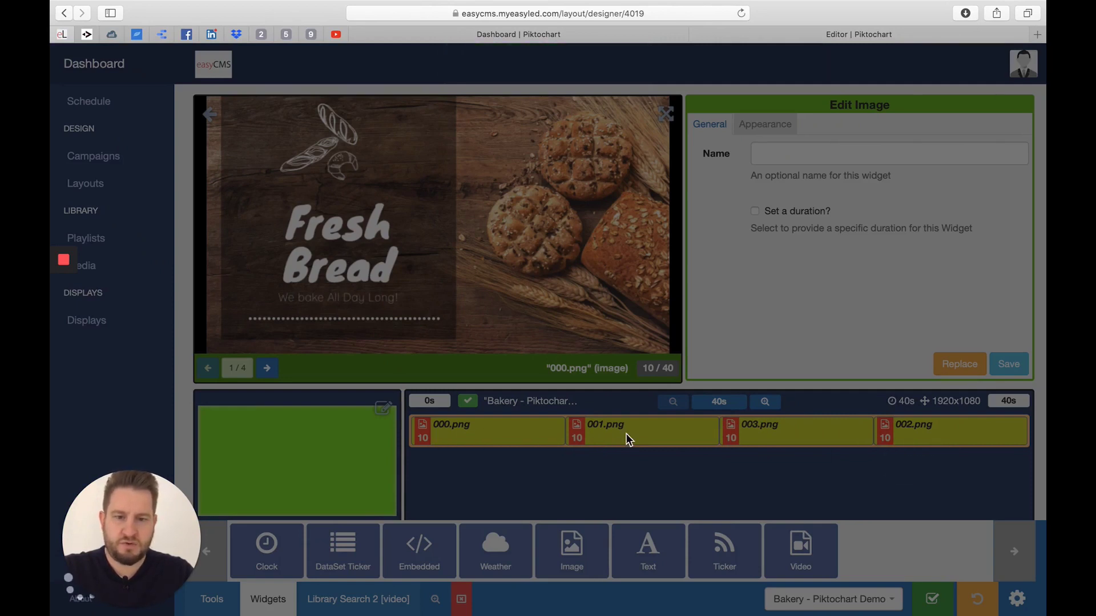
{"action": "left_click", "coordinate": [784, 444]}
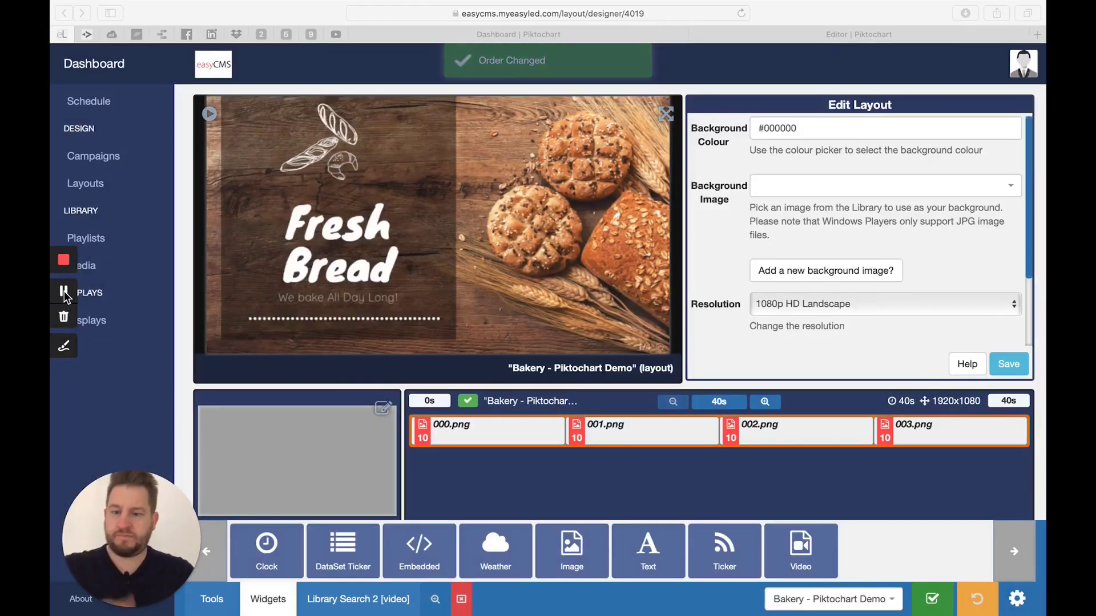
{"action": "left_click", "coordinate": [612, 428]}
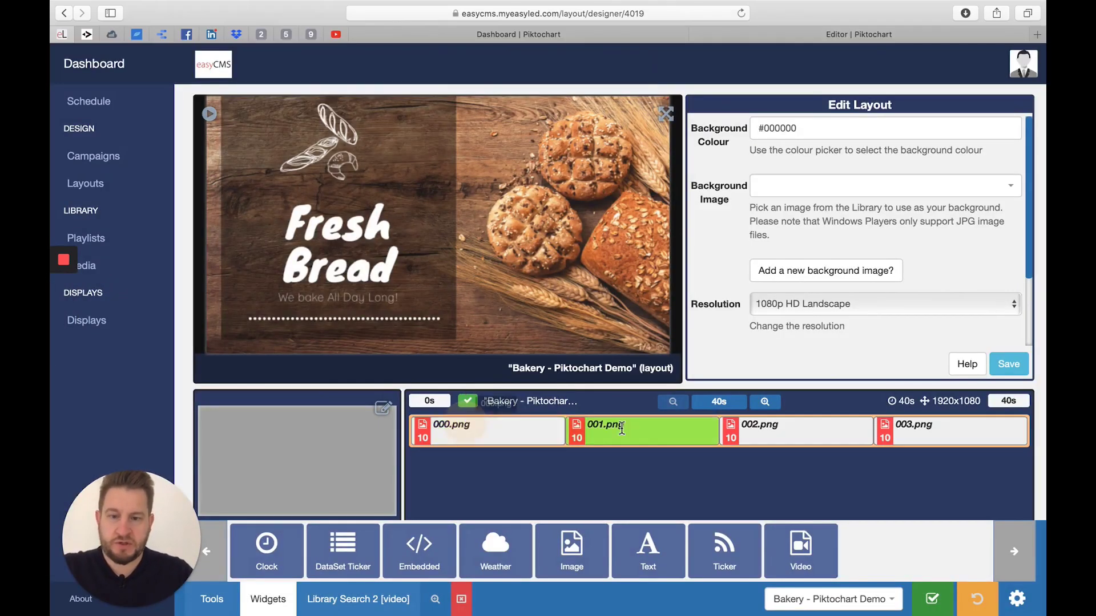
{"action": "left_click", "coordinate": [783, 431]}
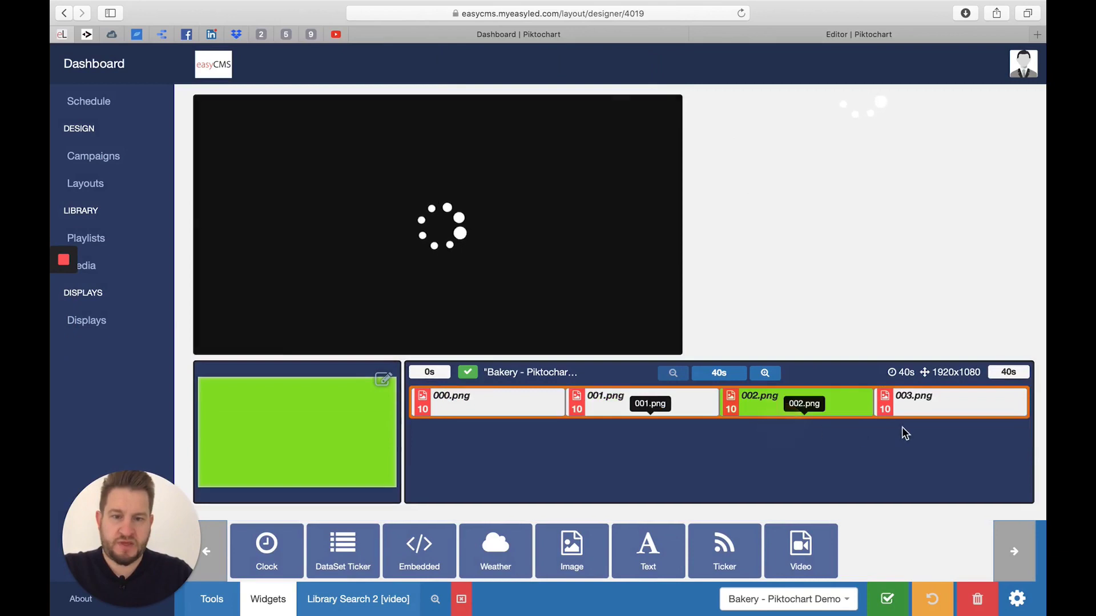
Select the 003.png clip and play the layout preview full-screen
{"action": "left_click", "coordinate": [917, 429]}
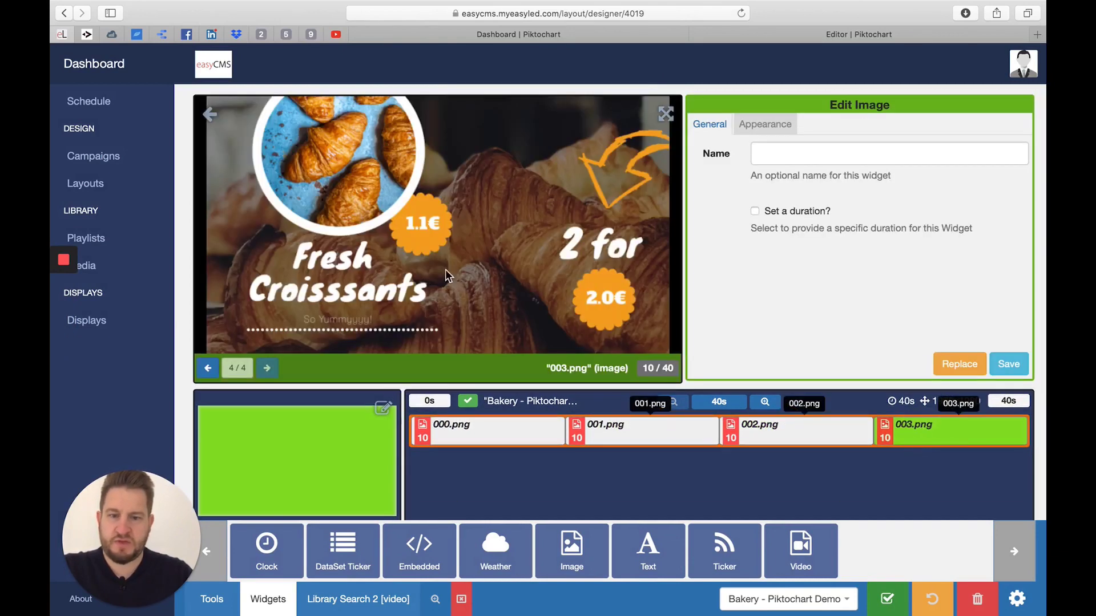
{"action": "left_click", "coordinate": [665, 116]}
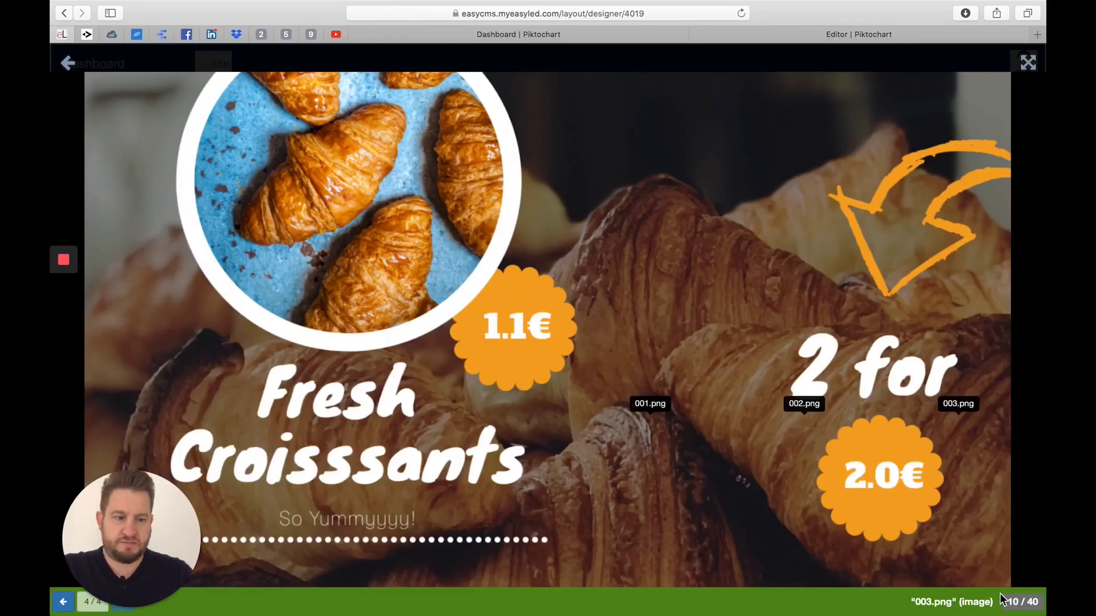
{"action": "mouse_move", "coordinate": [61, 282]}
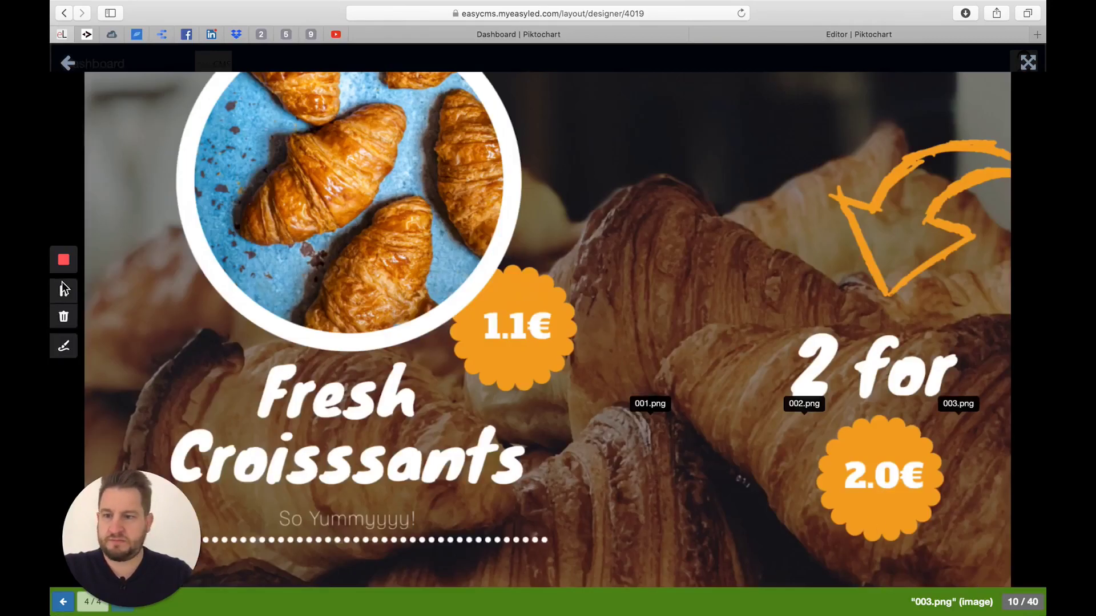